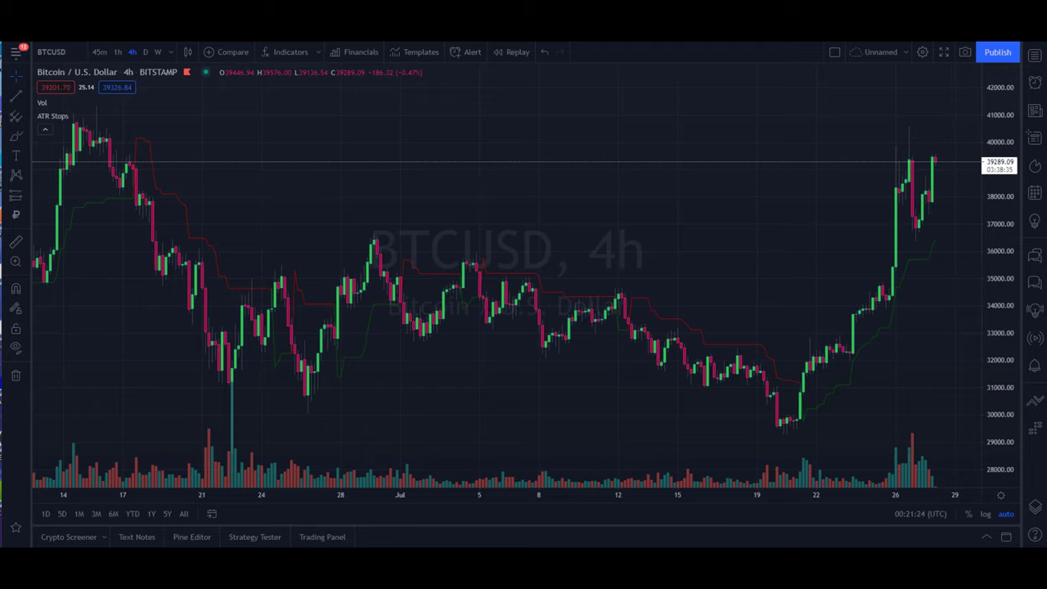
# Switch the chart to the daily timeframe and look up the description of the most-liked ATR Stops script by searching for "atr stop"
pyautogui.click(145, 52)
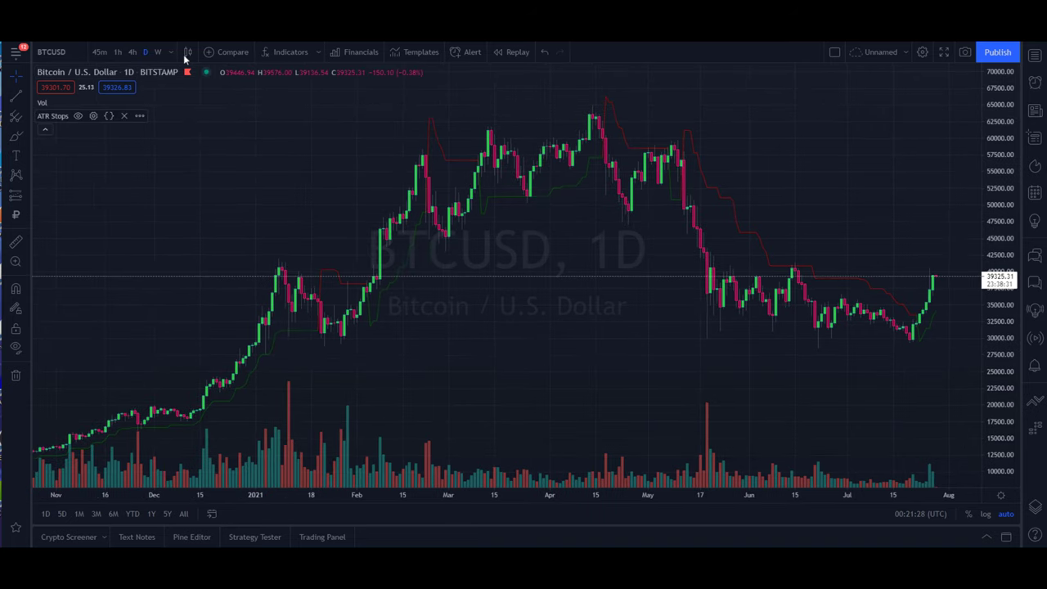
pyautogui.click(289, 54)
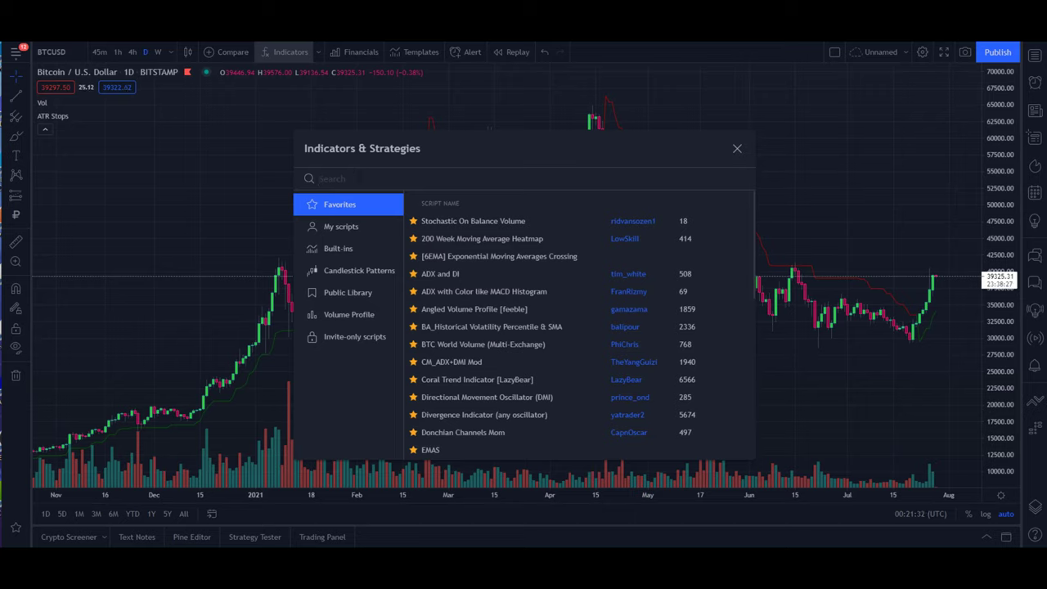
pyautogui.write('atr stop')
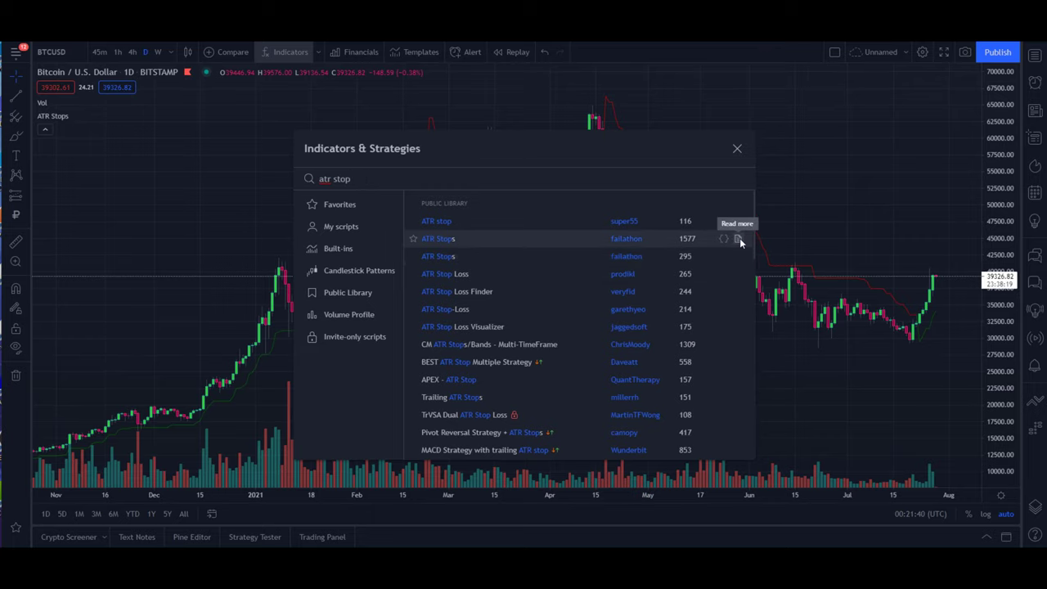
pyautogui.click(738, 239)
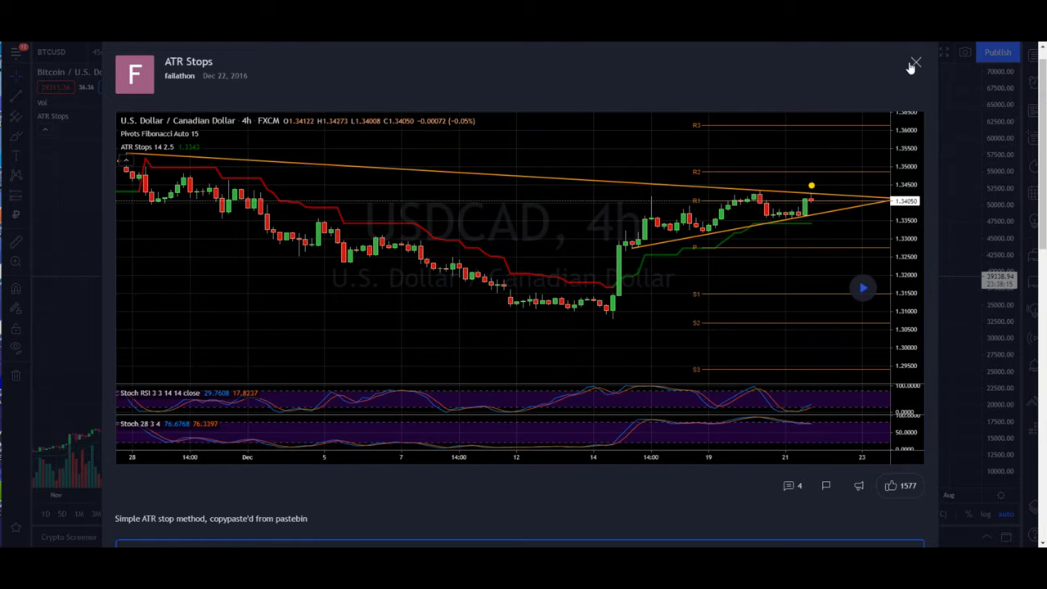
pyautogui.click(915, 64)
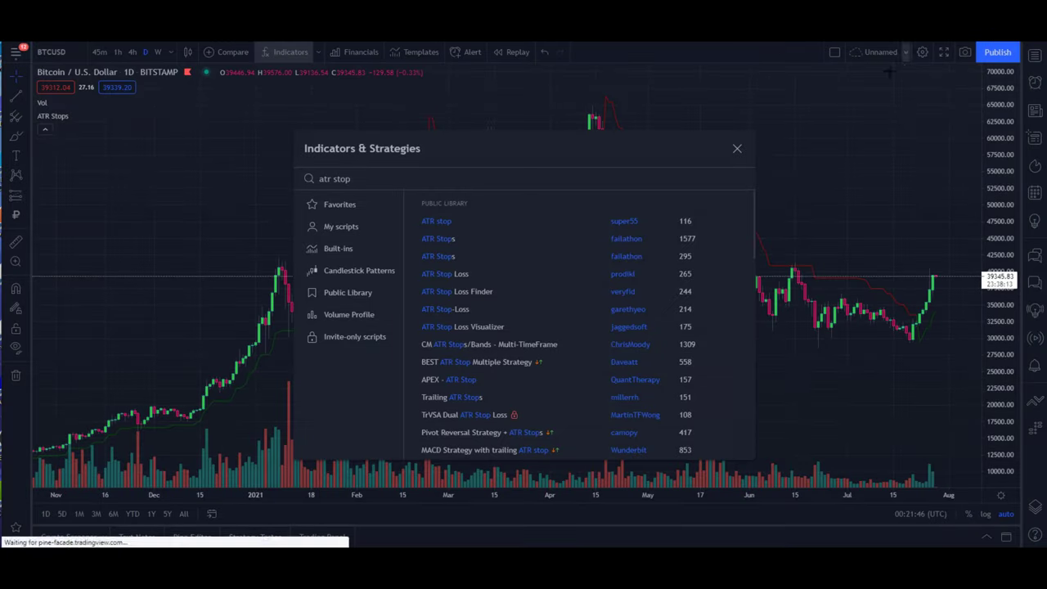
pyautogui.click(737, 148)
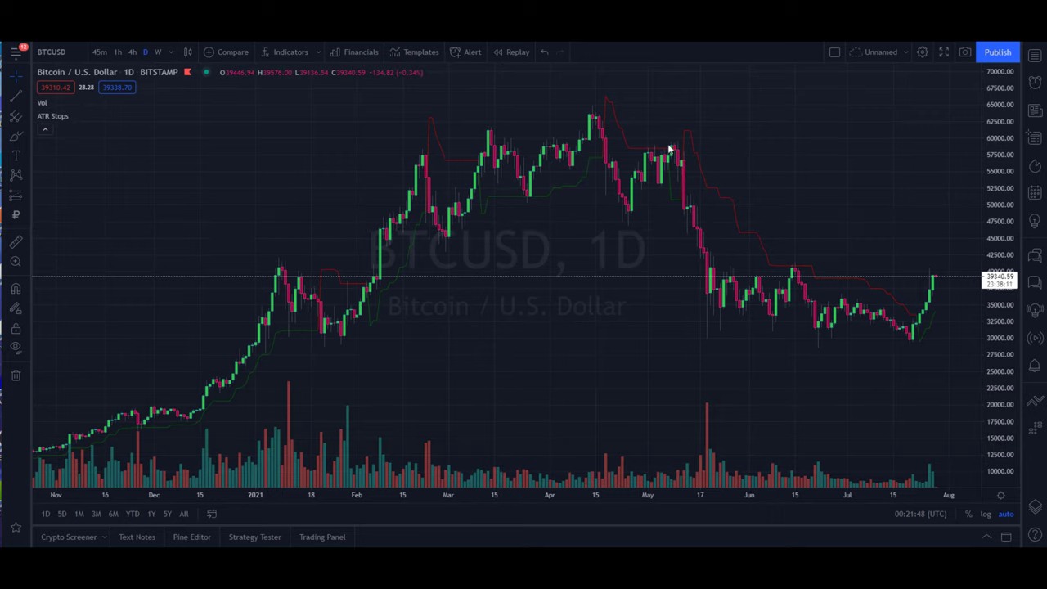
# Review the period and multiplier inputs in the ATR Stops indicator's settings
pyautogui.click(93, 116)
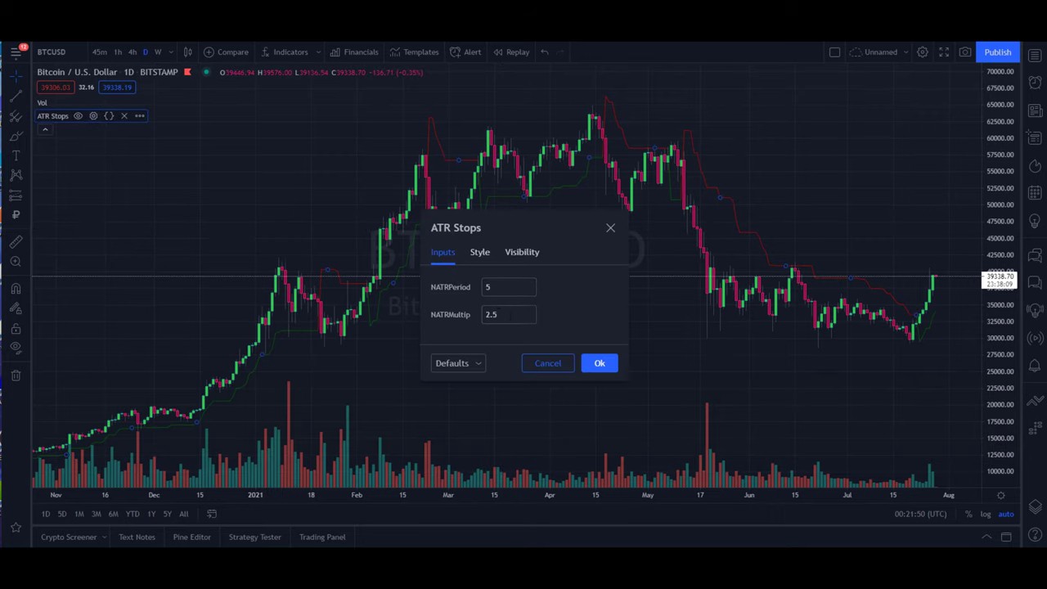
pyautogui.click(509, 315)
pyautogui.click(599, 303)
pyautogui.click(603, 363)
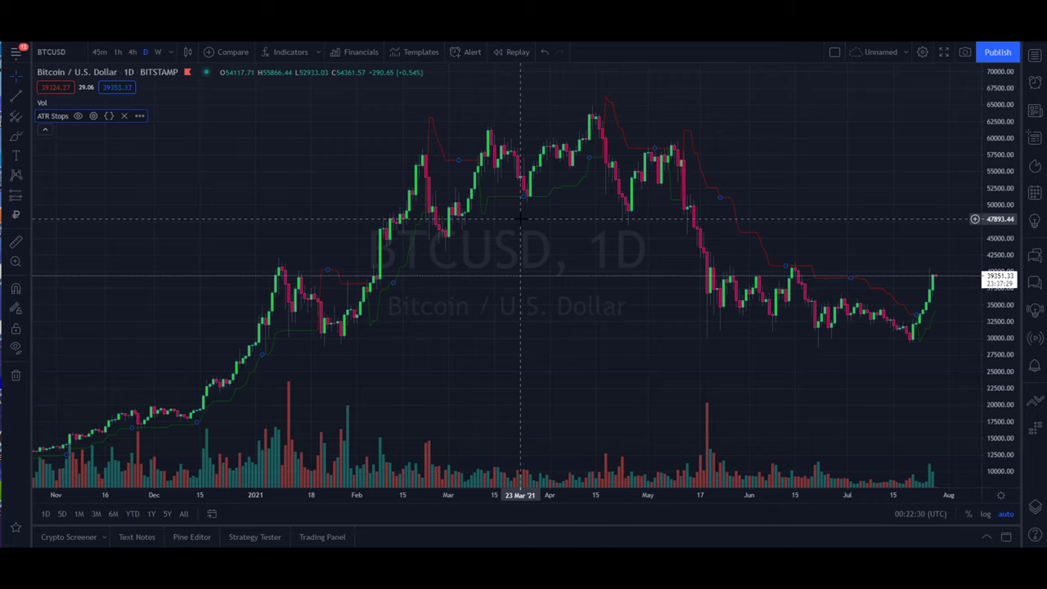
# Examine how the ATR Stops line follows the daily Bitcoin price, from mid-2021 back through 2020 and 2019
pyautogui.scroll(4, 942, 270)
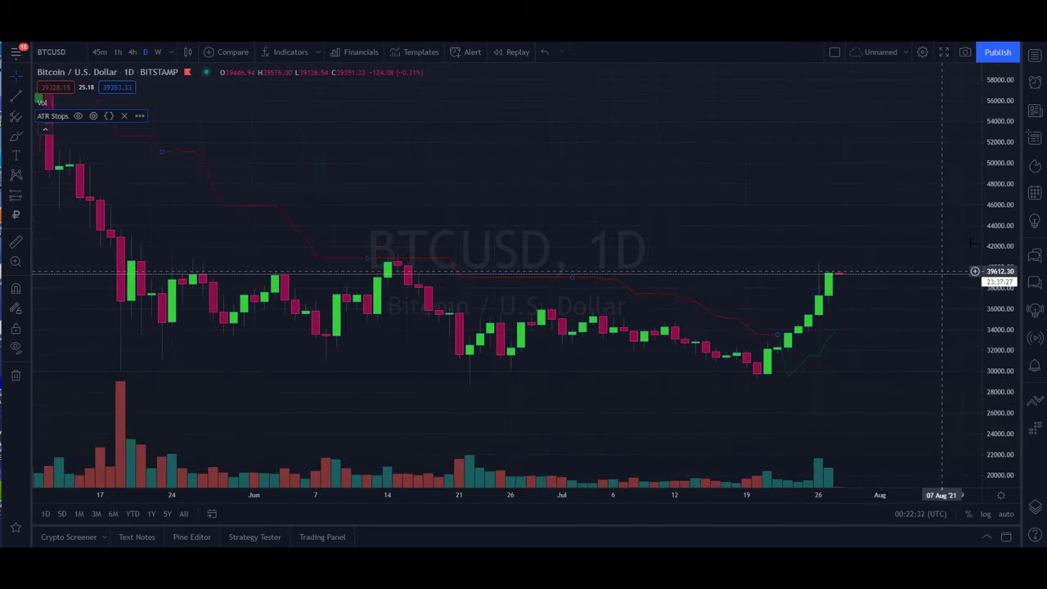
pyautogui.scroll(-2, 665, 265)
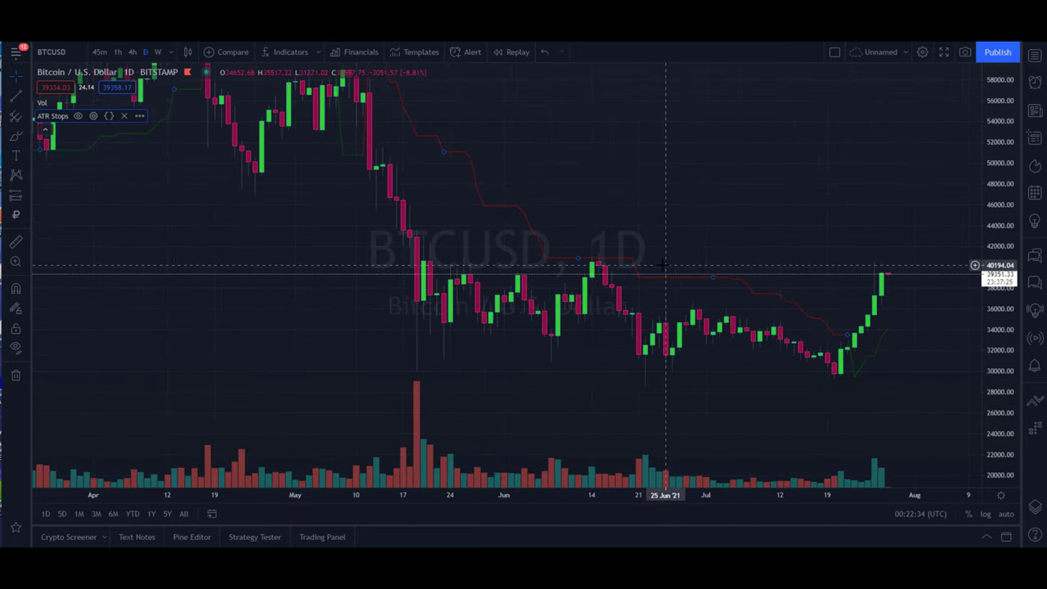
pyautogui.scroll(-2, 665, 265)
pyautogui.scroll(-1, 664, 271)
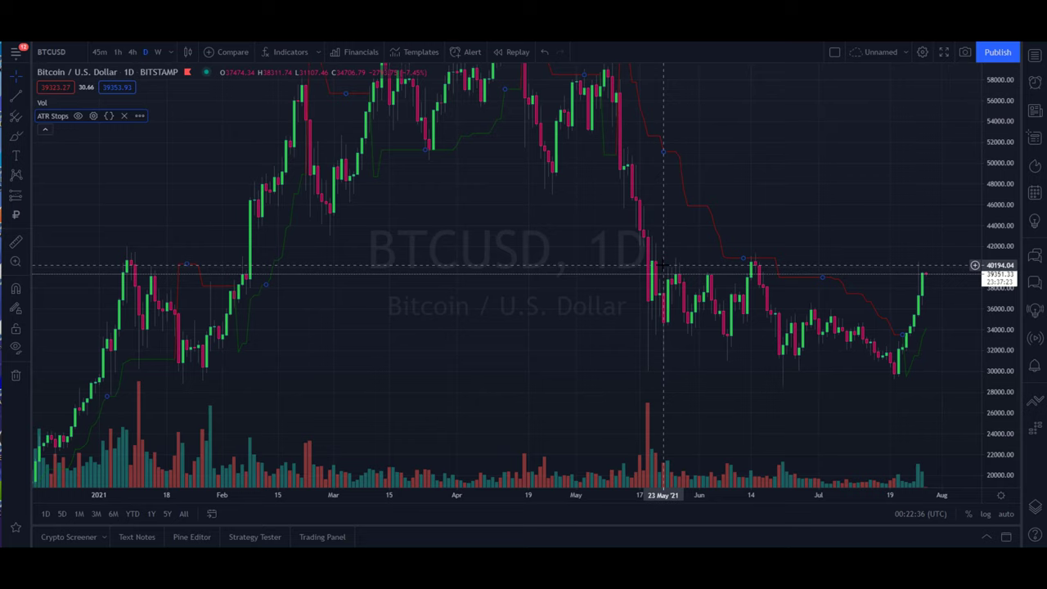
pyautogui.moveTo(994, 114); pyautogui.dragTo(996, 213)
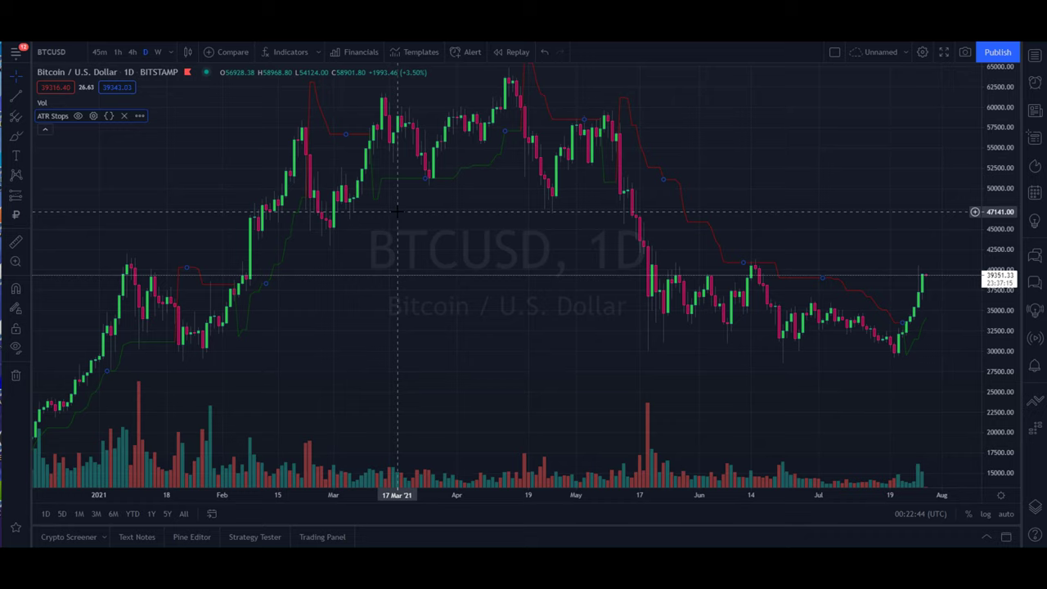
pyautogui.scroll(-5, 400, 213)
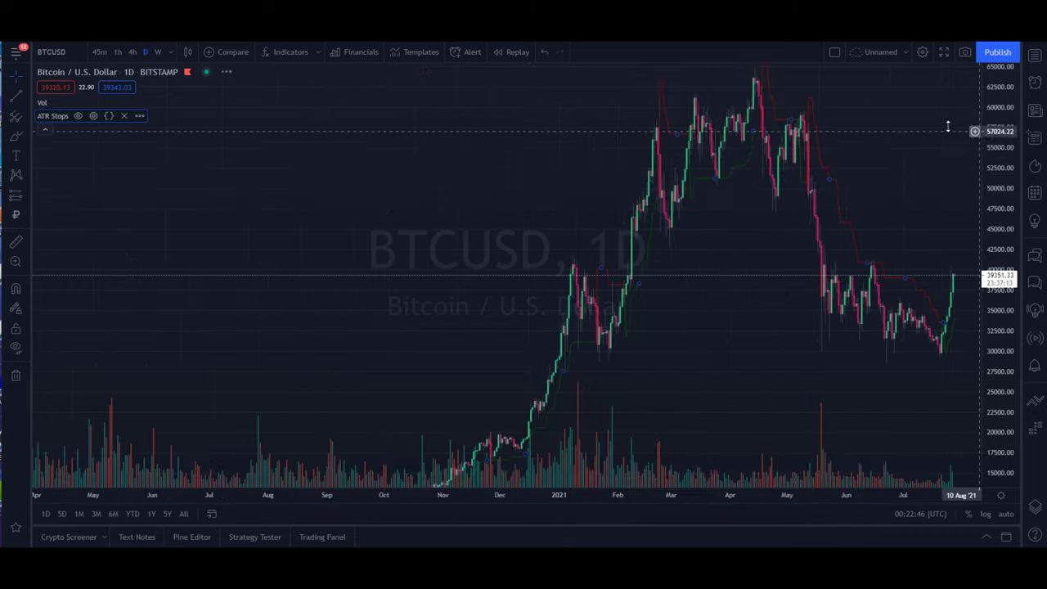
pyautogui.moveTo(994, 125); pyautogui.dragTo(1006, 215)
pyautogui.moveTo(715, 325); pyautogui.dragTo(889, 134)
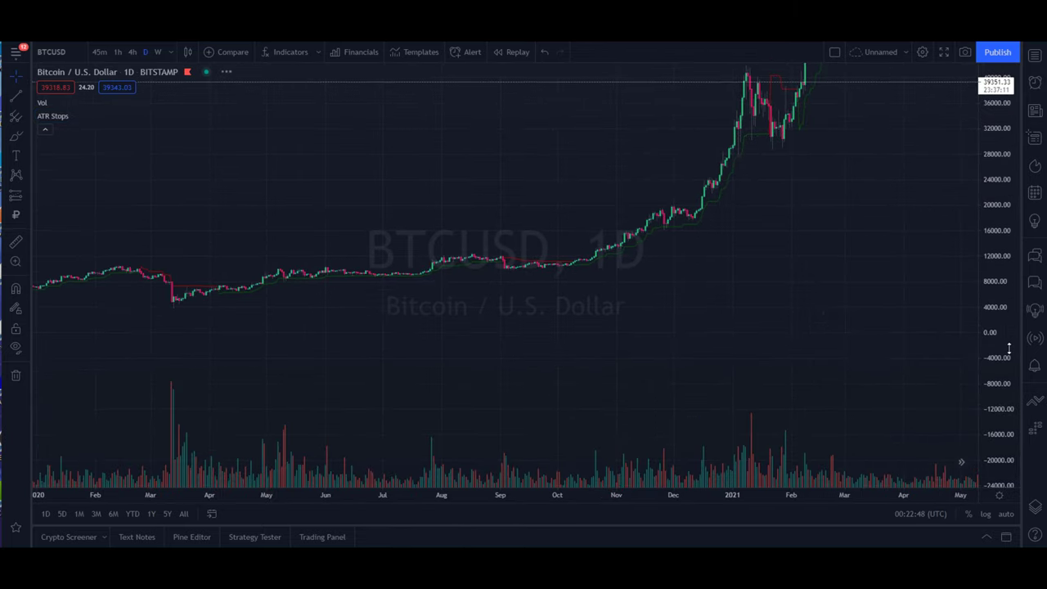
pyautogui.moveTo(1008, 429); pyautogui.dragTo(1003, 219)
pyautogui.moveTo(451, 281); pyautogui.dragTo(977, 224)
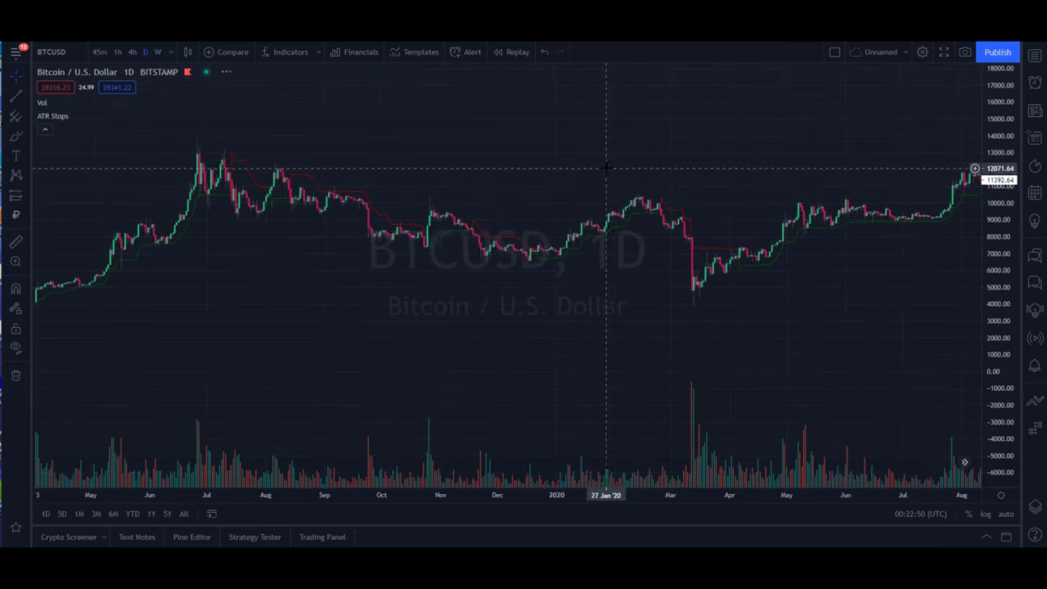
pyautogui.moveTo(606, 168)
pyautogui.mouseDown()
pyautogui.moveTo(843, 167)
pyautogui.moveTo(466, 193)
pyautogui.mouseUp()
# Brush a box around the August–October 2020 trading range and mark the October breakout candles and the stop area beneath them
pyautogui.click(16, 137)
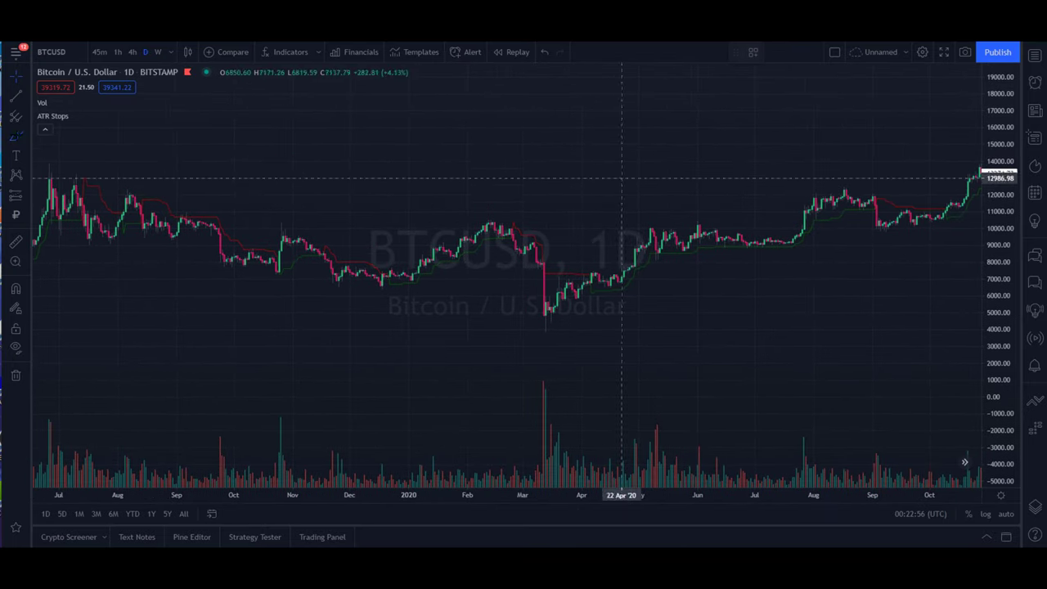
pyautogui.click(776, 193)
pyautogui.click(968, 191)
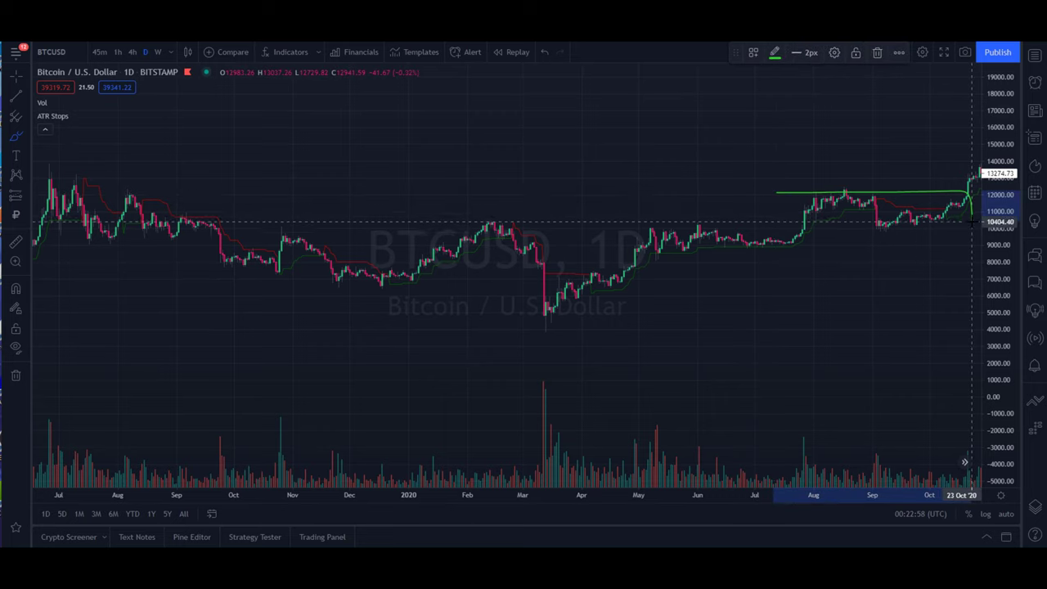
pyautogui.moveTo(972, 221)
pyautogui.mouseDown()
pyautogui.moveTo(801, 226)
pyautogui.moveTo(810, 195)
pyautogui.moveTo(778, 196)
pyautogui.mouseUp()
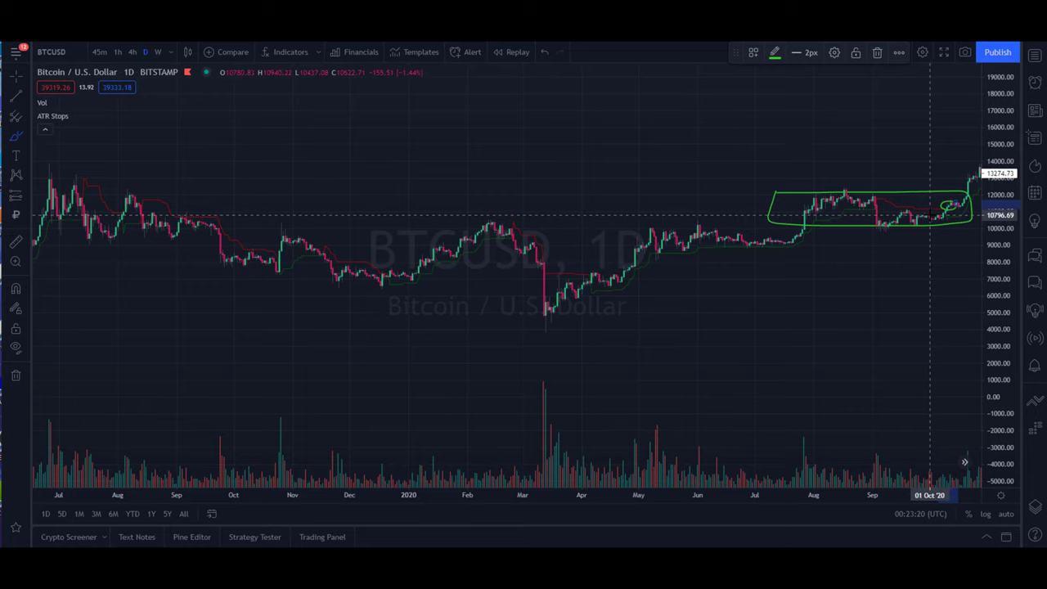
pyautogui.moveTo(932, 216)
pyautogui.mouseDown()
pyautogui.moveTo(966, 219)
pyautogui.moveTo(955, 217)
pyautogui.mouseUp()
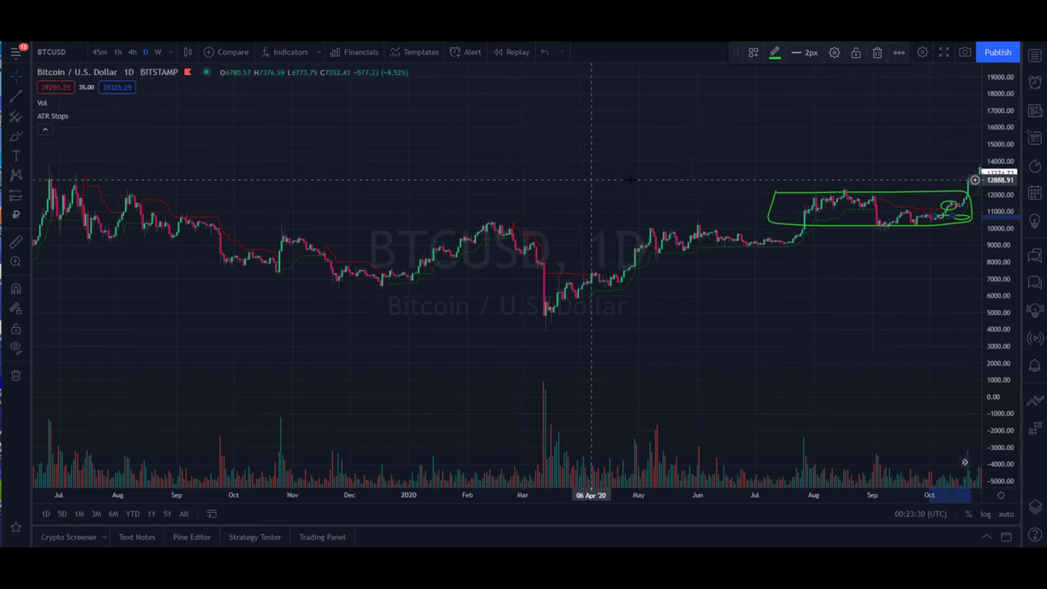
# Brush a short horizontal line at about 10,650 beneath the mid-October 2020 breakout candles to mark the stop level
pyautogui.moveTo(544, 171); pyautogui.dragTo(555, 171)
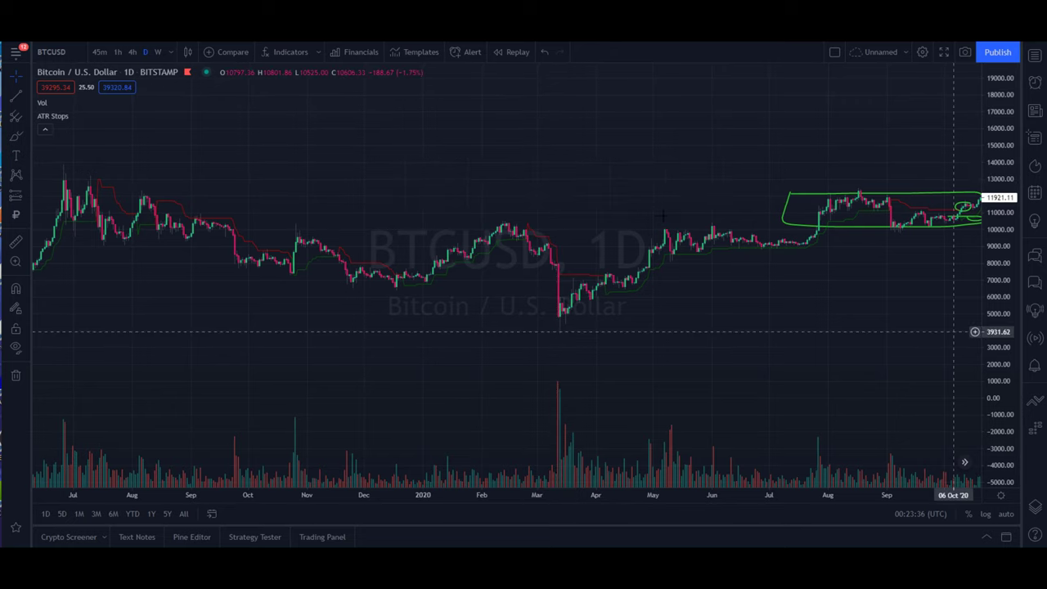
pyautogui.moveTo(997, 357); pyautogui.dragTo(998, 119)
pyautogui.scroll(8, 873, 264)
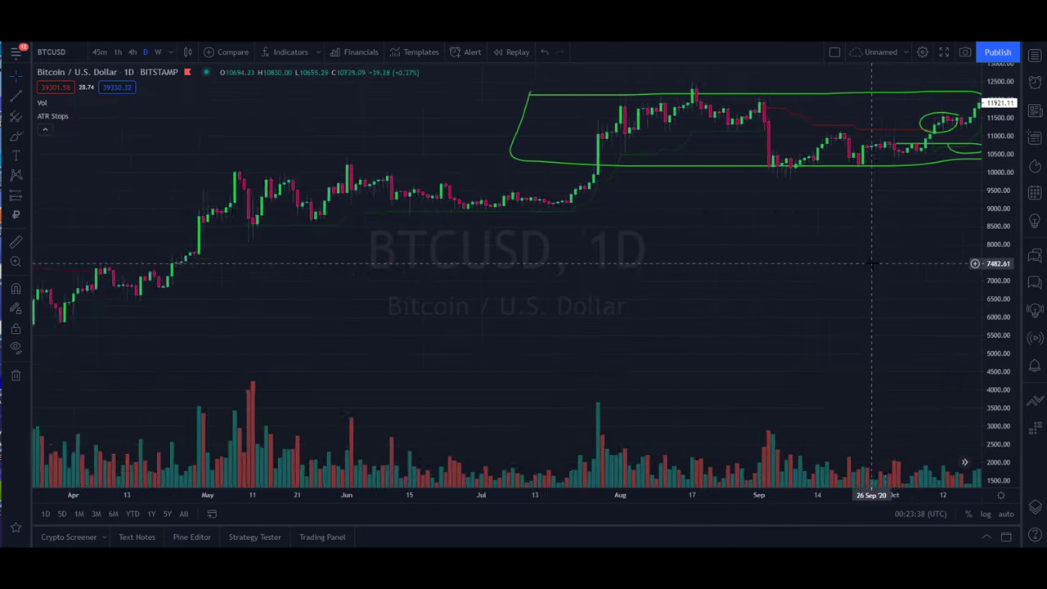
pyautogui.moveTo(1005, 341); pyautogui.dragTo(999, 148)
pyautogui.moveTo(846, 177); pyautogui.dragTo(791, 454)
pyautogui.moveTo(1005, 249); pyautogui.dragTo(1007, 179)
pyautogui.moveTo(872, 324); pyautogui.dragTo(871, 351)
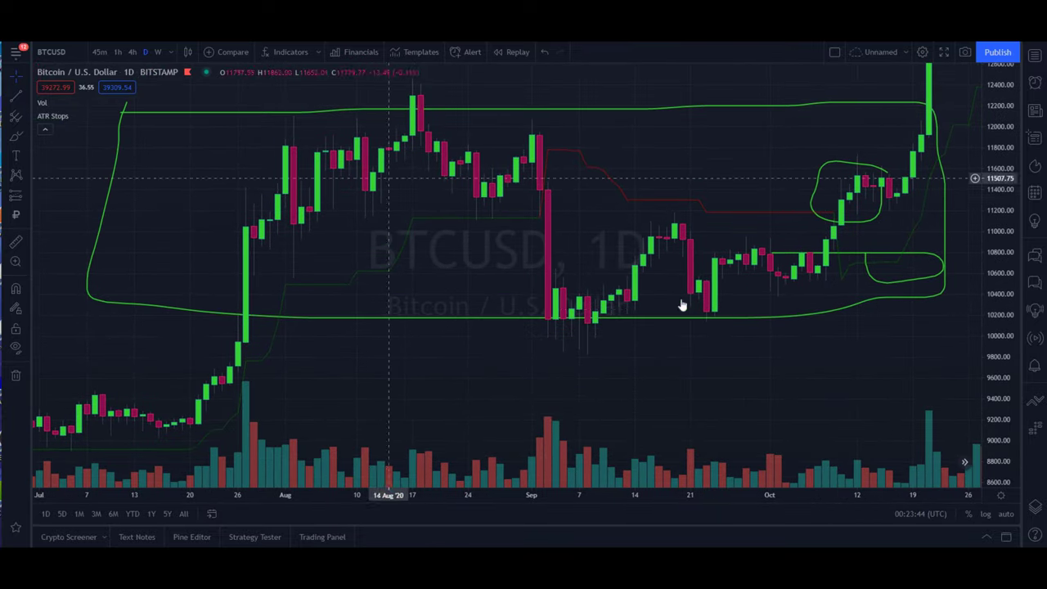
pyautogui.click(16, 135)
pyautogui.moveTo(852, 265); pyautogui.dragTo(905, 263)
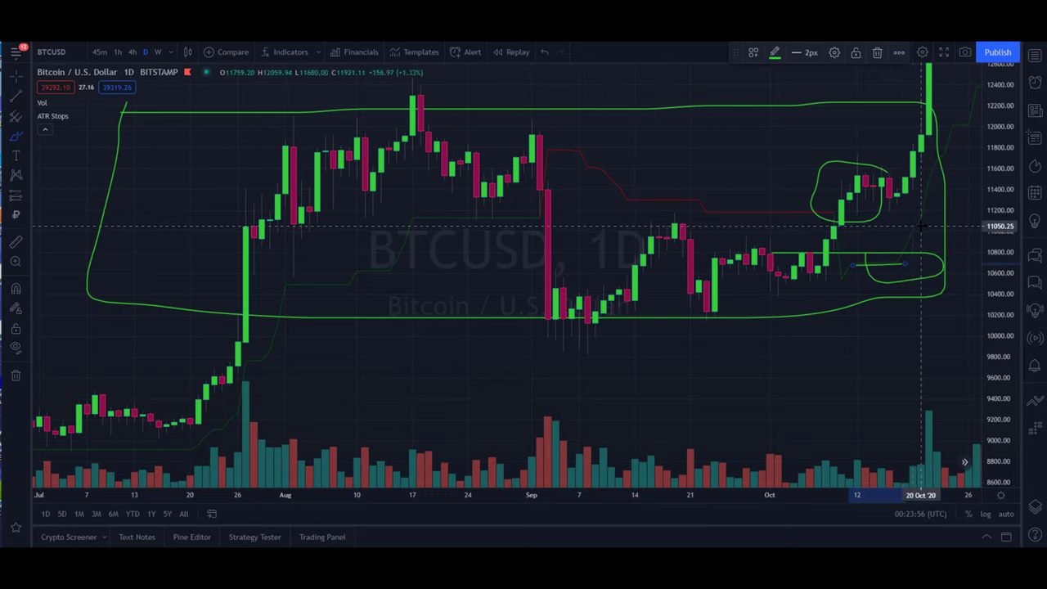
# Circle the rising ATR stop levels around 20–24 October 2020 with small brush marks, from about 11,050 up to about 12,000
pyautogui.moveTo(921, 226)
pyautogui.mouseDown()
pyautogui.moveTo(912, 234)
pyautogui.moveTo(922, 226)
pyautogui.mouseUp()
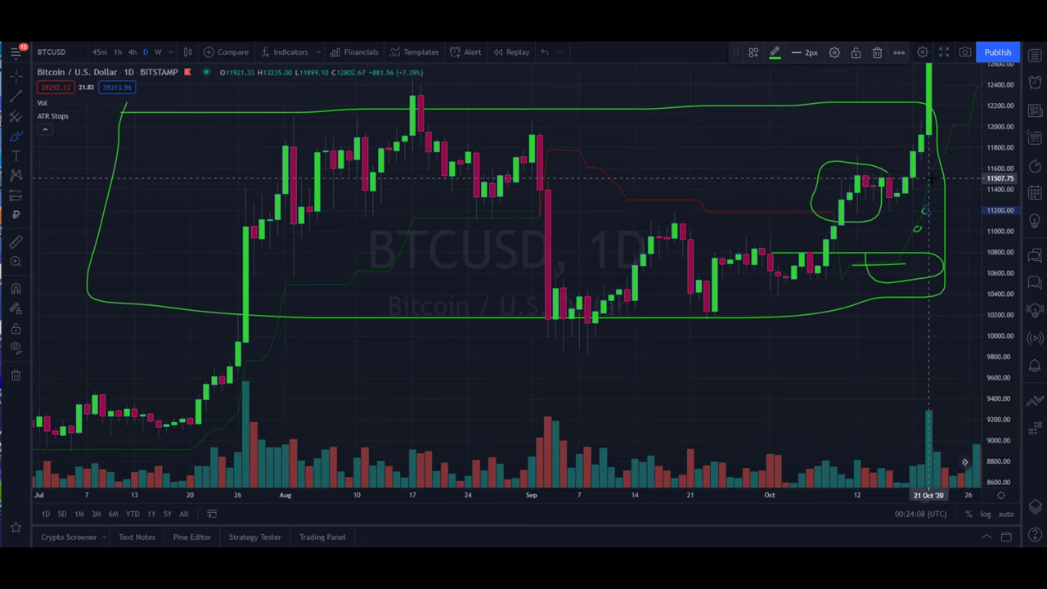
pyautogui.moveTo(931, 177)
pyautogui.mouseDown()
pyautogui.moveTo(919, 185)
pyautogui.moveTo(929, 178)
pyautogui.mouseUp()
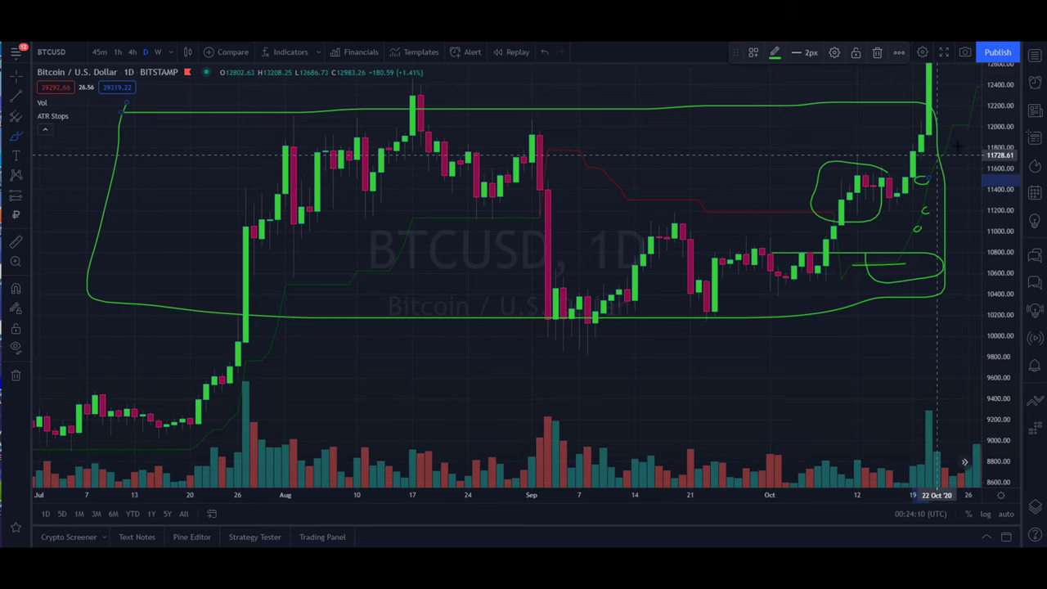
pyautogui.moveTo(1003, 106); pyautogui.dragTo(1000, 220)
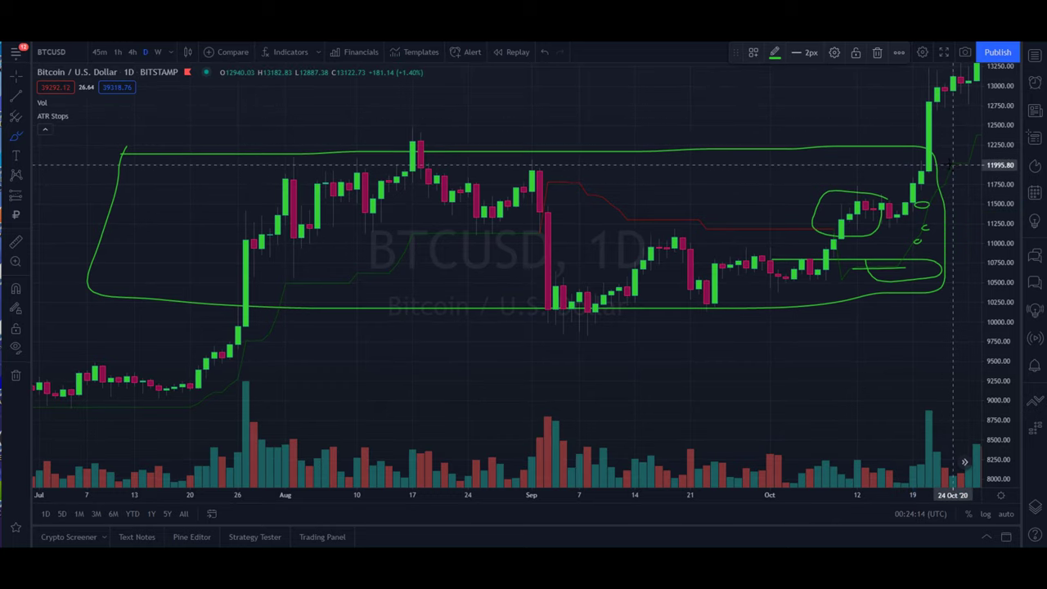
pyautogui.moveTo(952, 165); pyautogui.dragTo(949, 166)
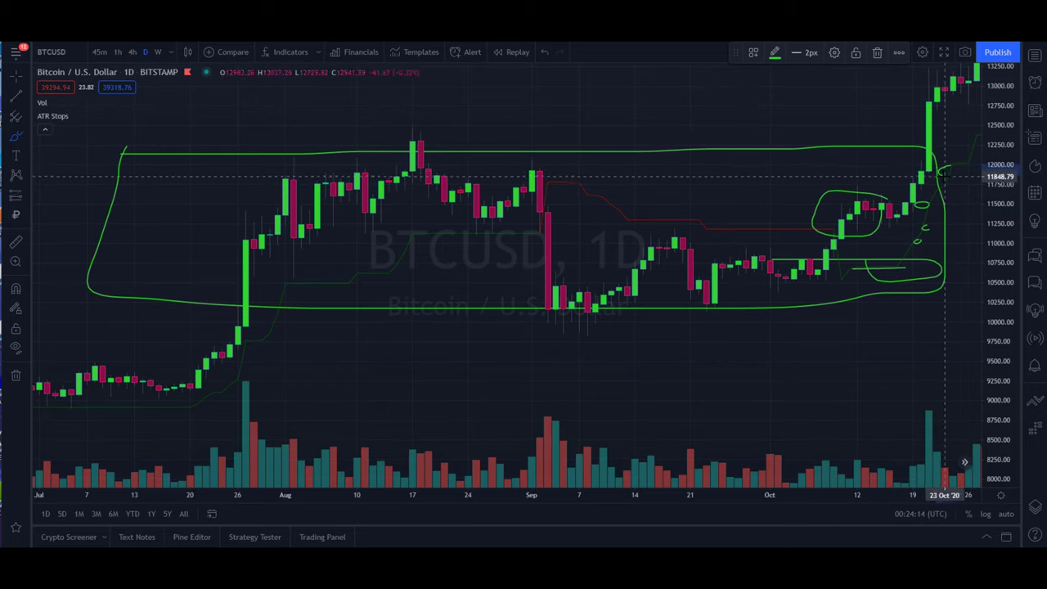
pyautogui.click(15, 75)
pyautogui.moveTo(869, 167); pyautogui.dragTo(849, 186)
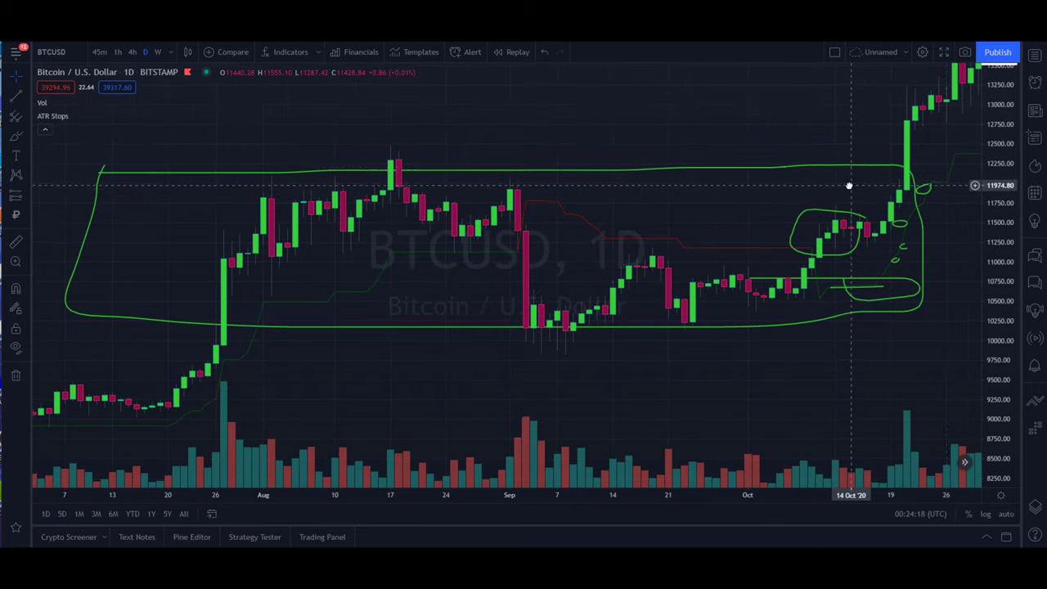
pyautogui.moveTo(993, 157); pyautogui.dragTo(1007, 241)
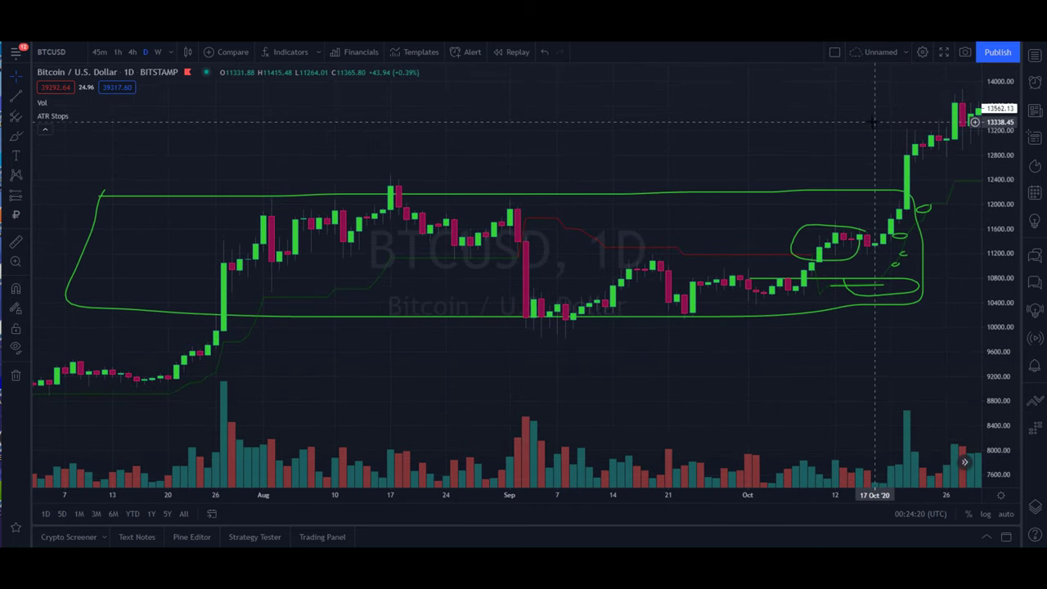
pyautogui.moveTo(875, 122); pyautogui.dragTo(863, 131)
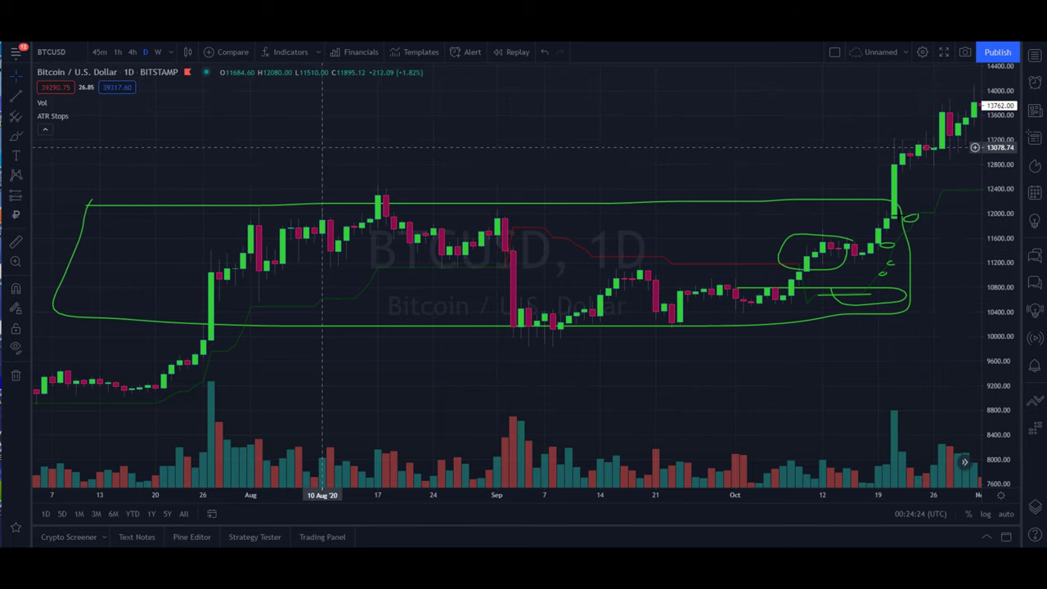
pyautogui.click(26, 193)
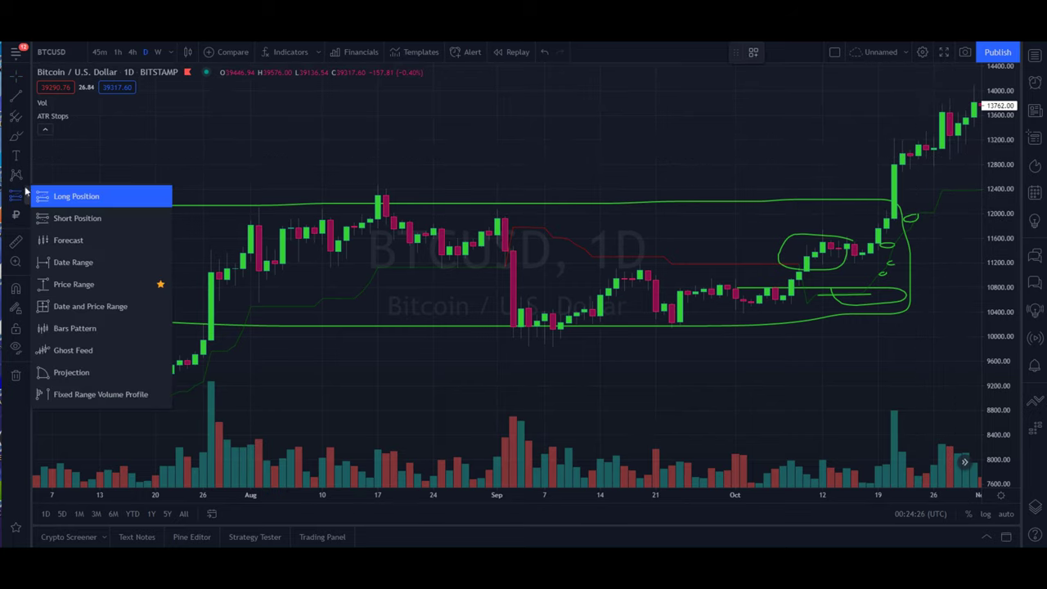
pyautogui.click(29, 92)
pyautogui.click(59, 204)
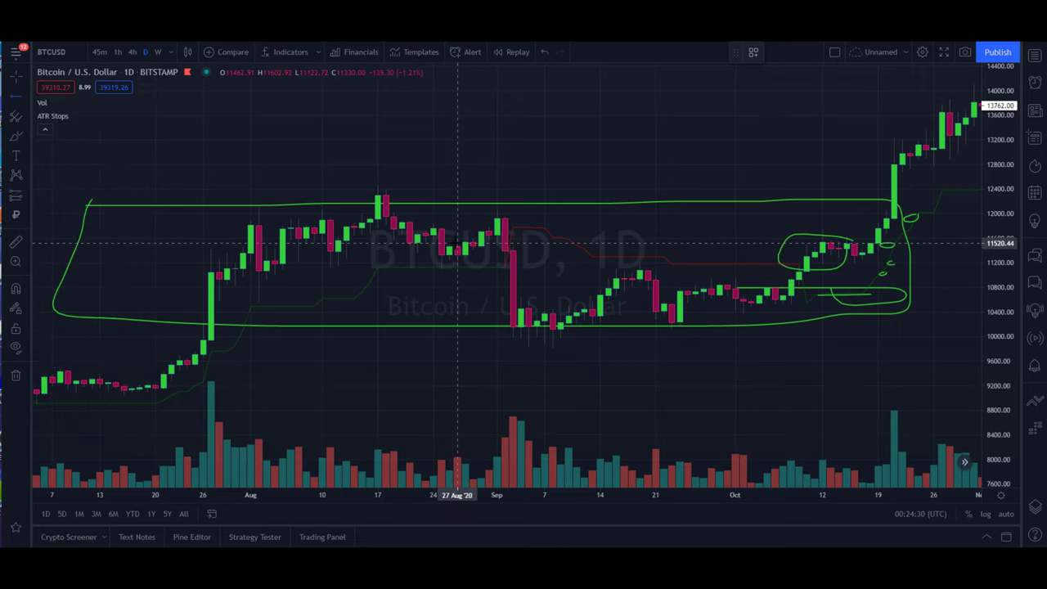
pyautogui.click(457, 243)
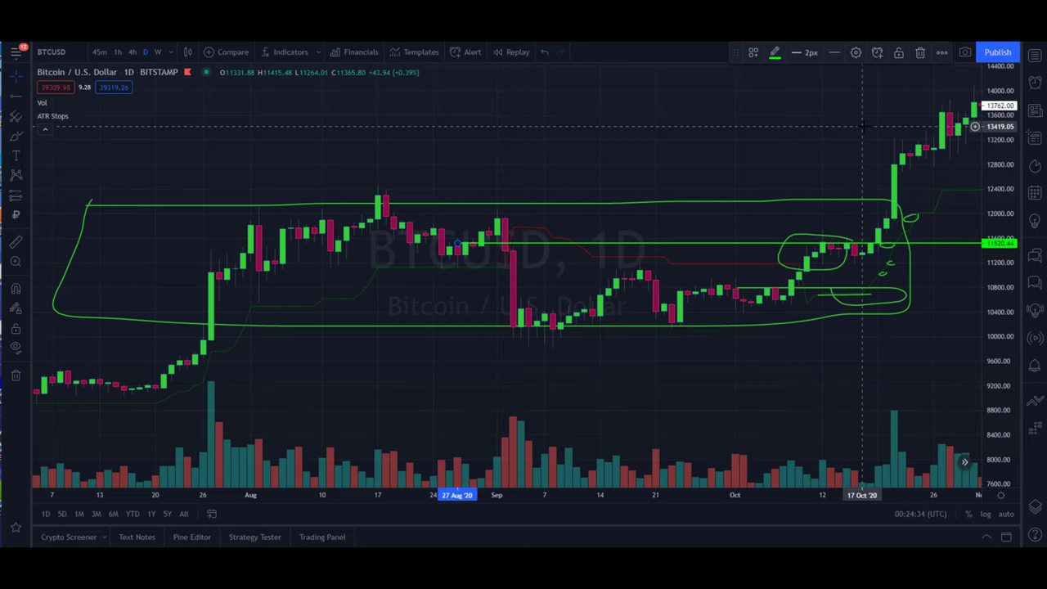
pyautogui.press('Delete')
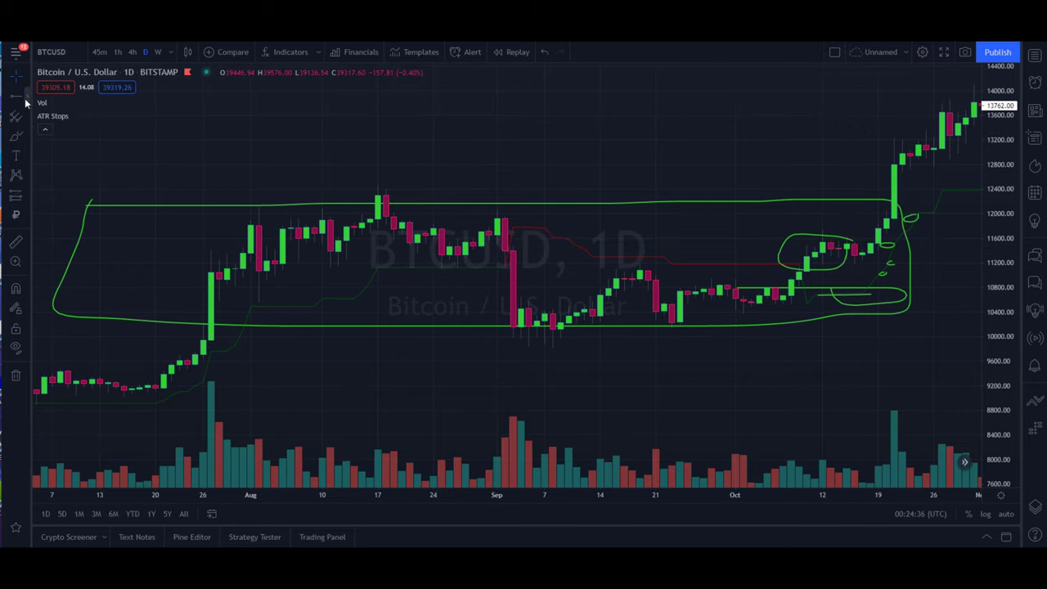
# Place a horizontal line at about 11,538 through the October 2020 breakout candles
pyautogui.click(24, 99)
pyautogui.click(69, 189)
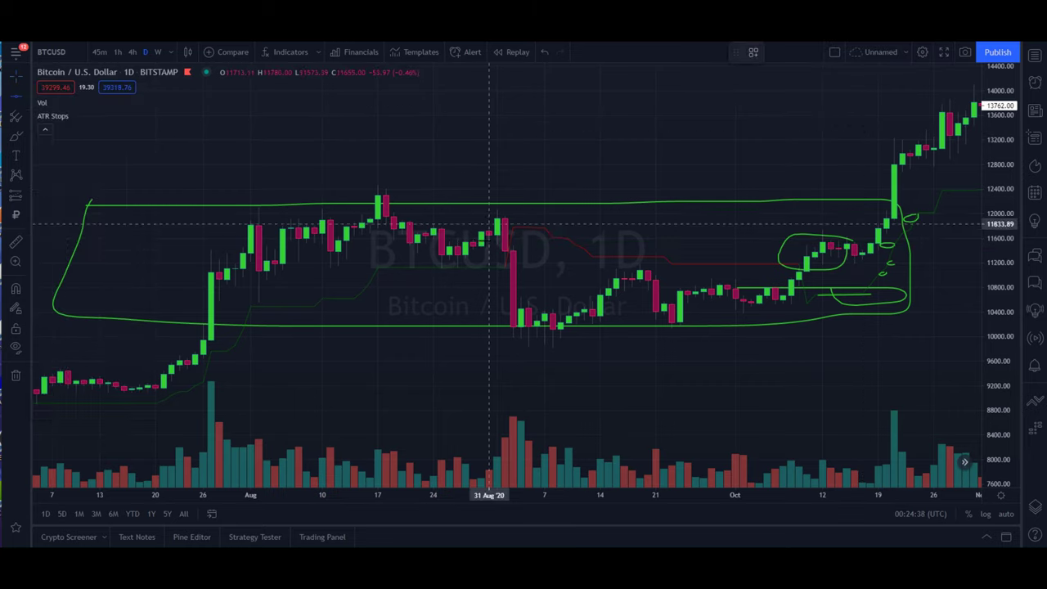
pyautogui.click(508, 243)
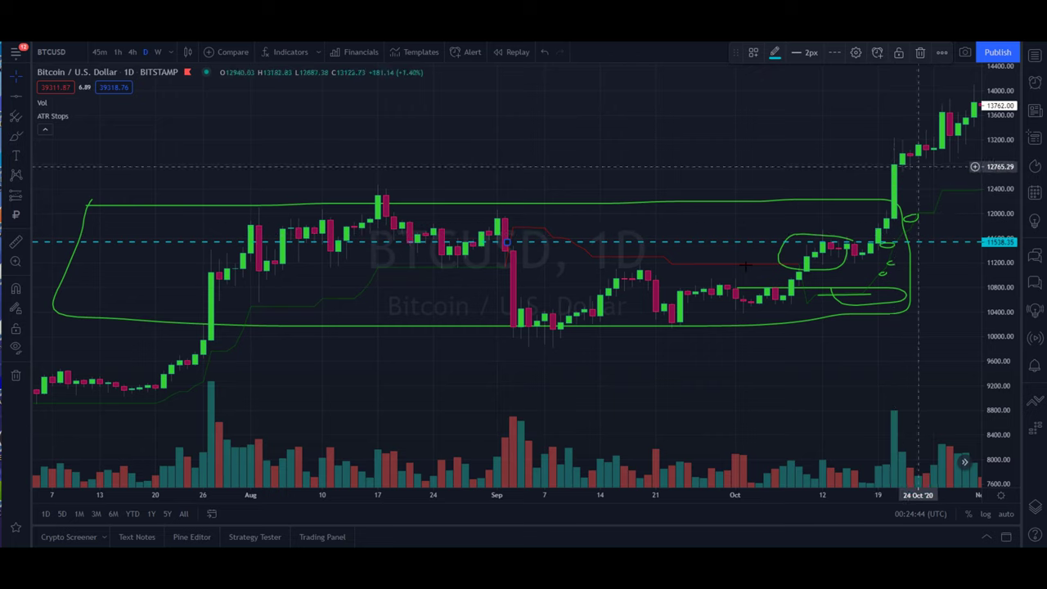
# Circle the ATR stop levels with the brush at about 12,400 in late October and about 12,700 in early November 2020
pyautogui.click(25, 97)
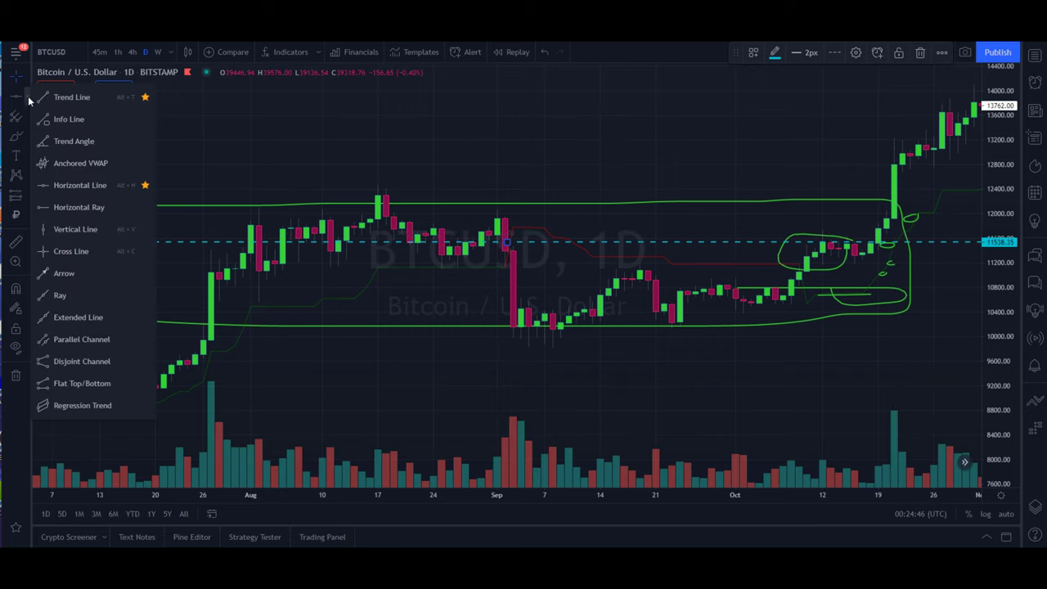
pyautogui.click(16, 135)
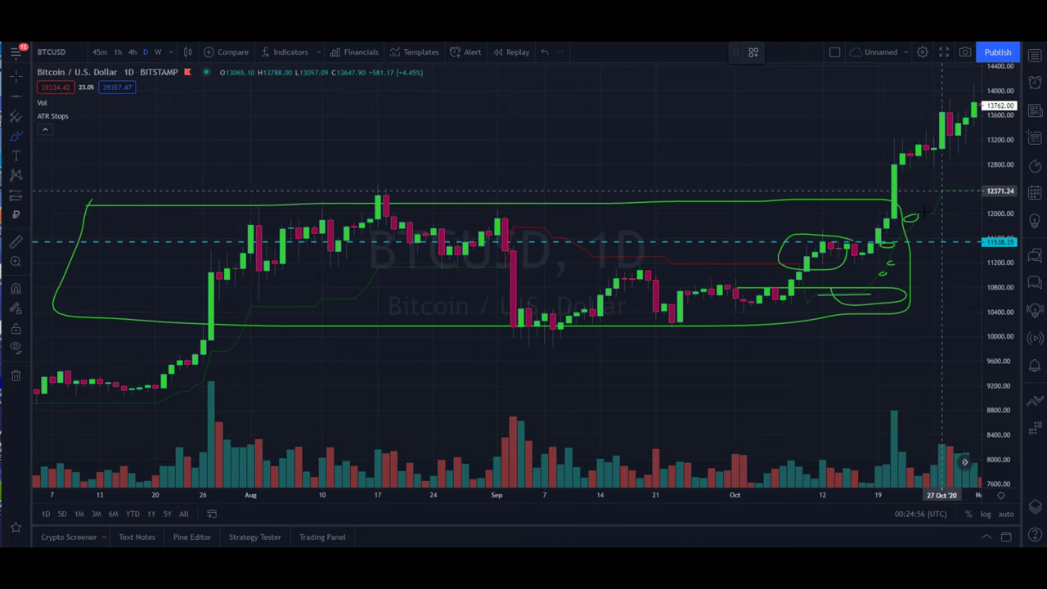
pyautogui.moveTo(943, 190); pyautogui.dragTo(950, 193)
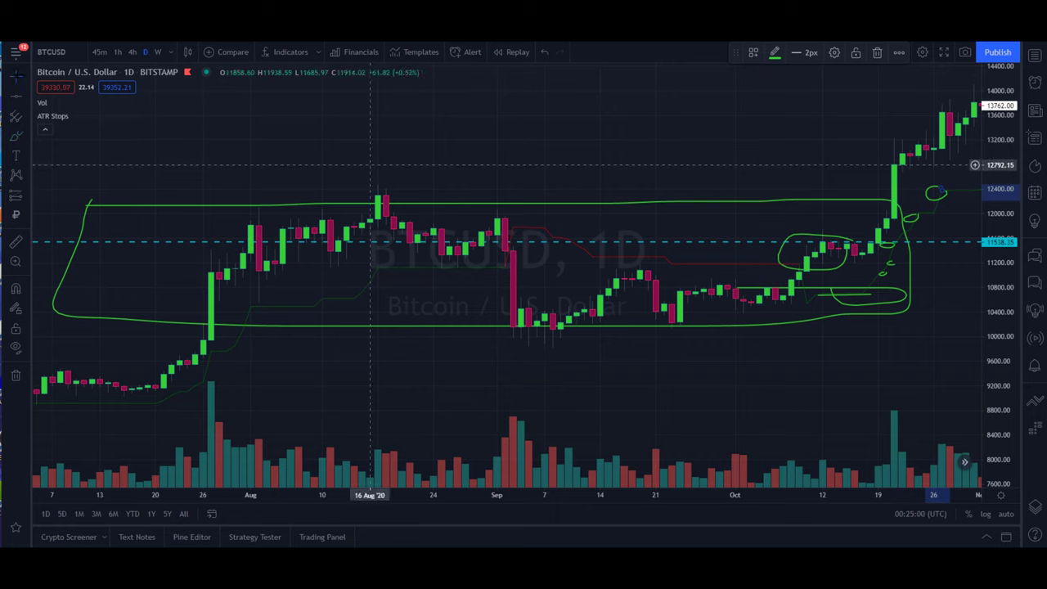
pyautogui.moveTo(958, 168); pyautogui.dragTo(933, 177)
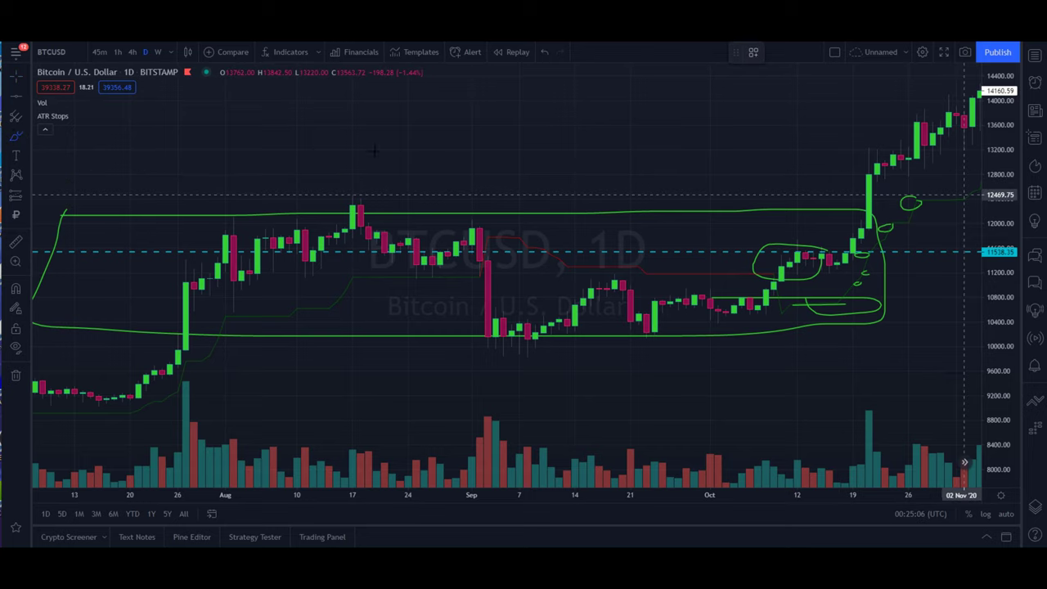
pyautogui.click(979, 178)
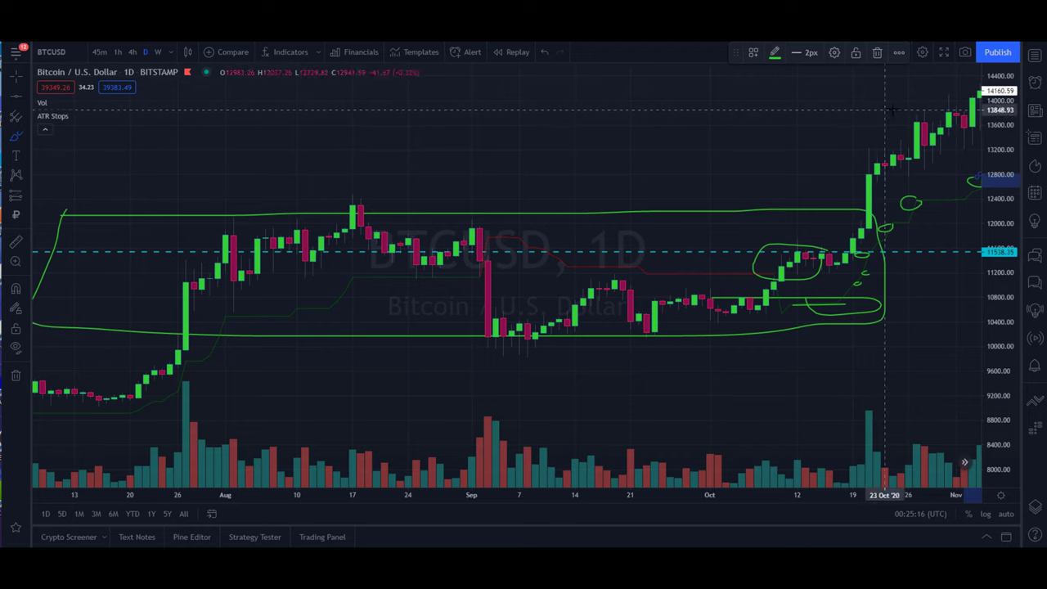
# Circle the November 2020 ATR stop levels from about 13,450 to 14,400 and brush a vertical line from the last one up towards price
pyautogui.moveTo(892, 109)
pyautogui.mouseDown()
pyautogui.moveTo(874, 114)
pyautogui.moveTo(899, 128)
pyautogui.moveTo(879, 140)
pyautogui.moveTo(877, 111)
pyautogui.moveTo(843, 124)
pyautogui.mouseUp()
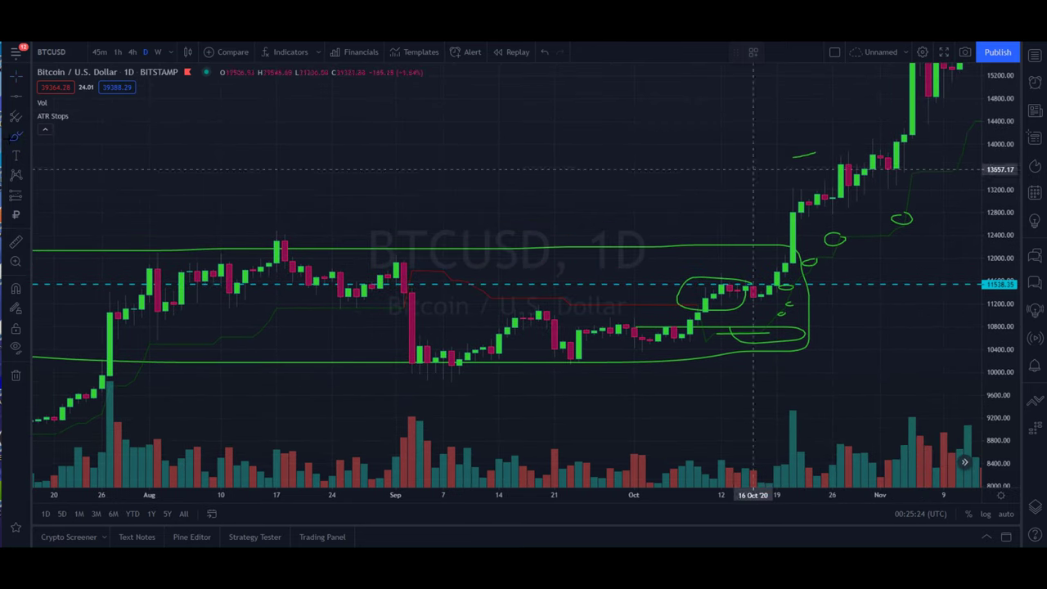
pyautogui.click(911, 174)
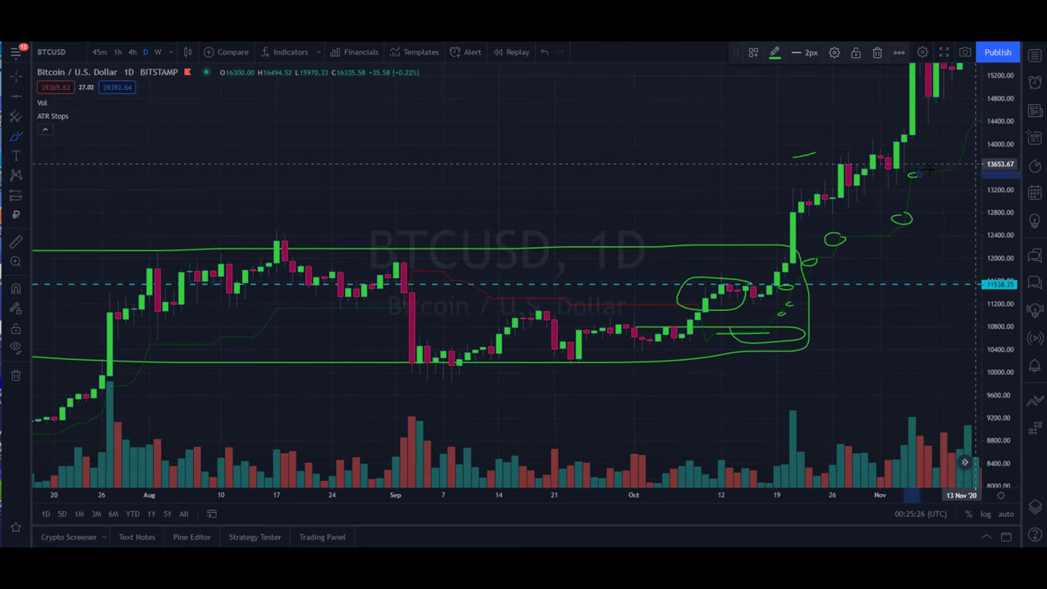
pyautogui.moveTo(959, 160); pyautogui.dragTo(974, 121)
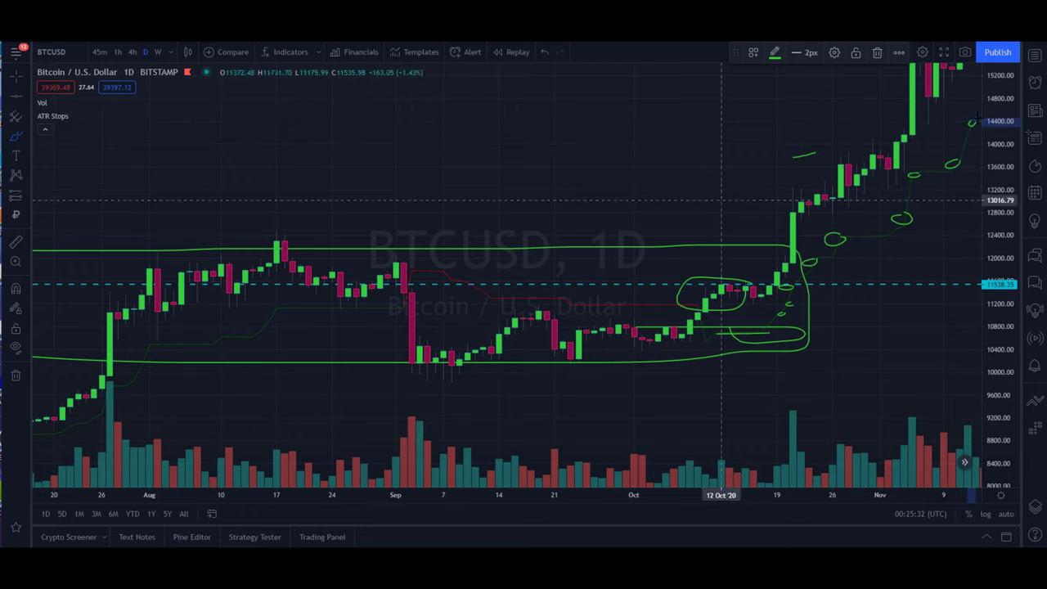
pyautogui.moveTo(995, 75); pyautogui.dragTo(973, 143)
pyautogui.moveTo(976, 85); pyautogui.dragTo(975, 159)
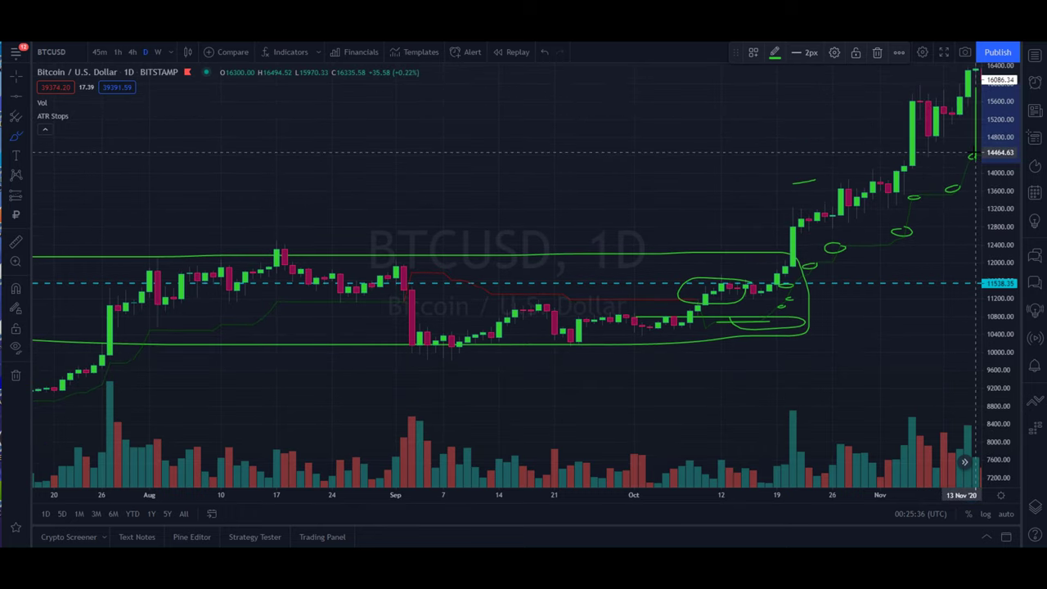
# Measure the price range from about 11,430 on 18 October to about 14,379 on 10 November 2020, and delete the measurement
pyautogui.click(24, 194)
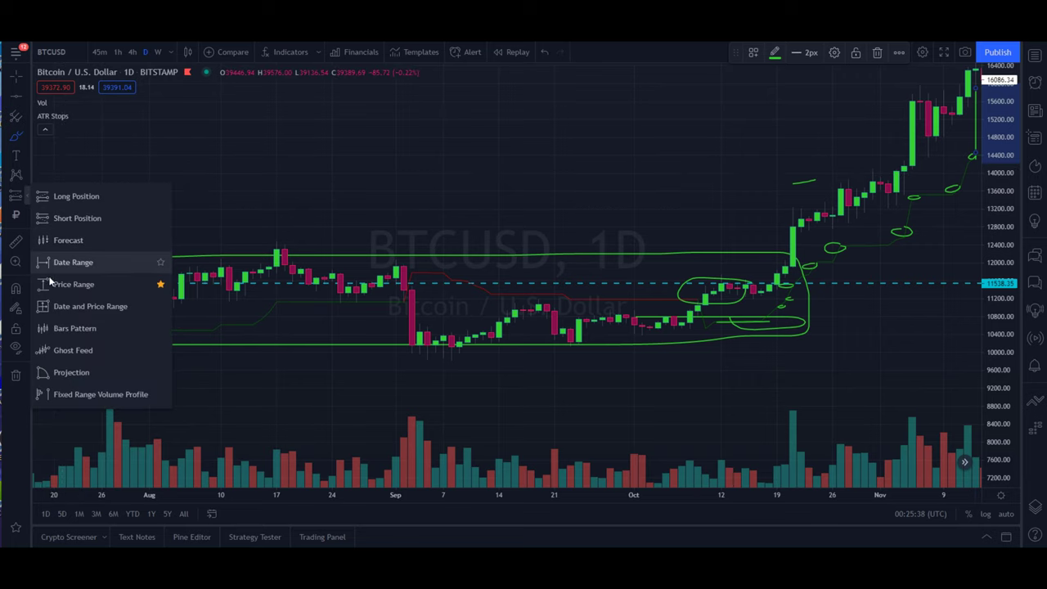
pyautogui.click(73, 284)
pyautogui.click(767, 288)
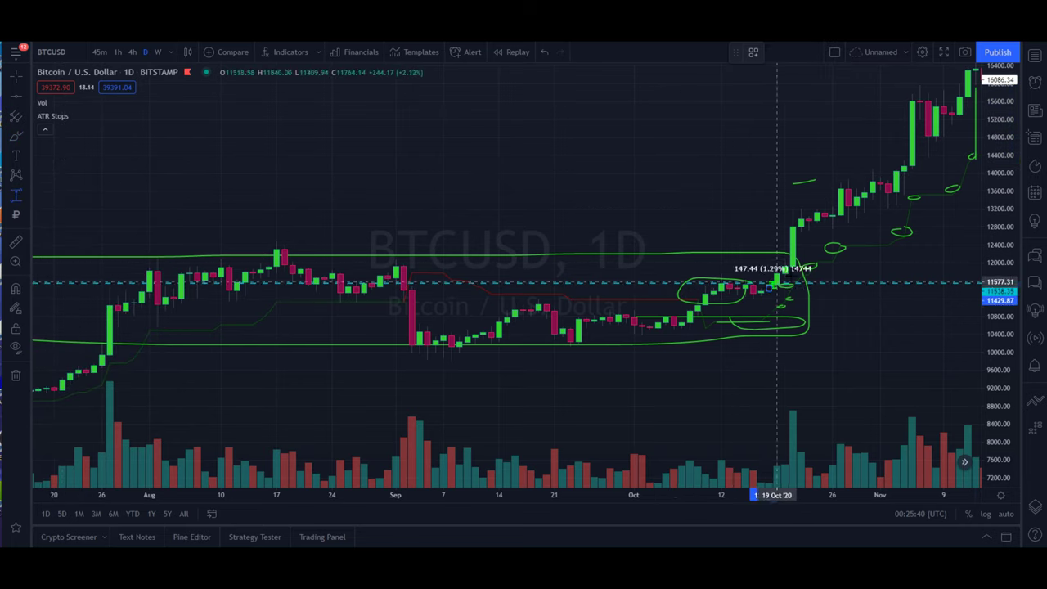
pyautogui.click(951, 155)
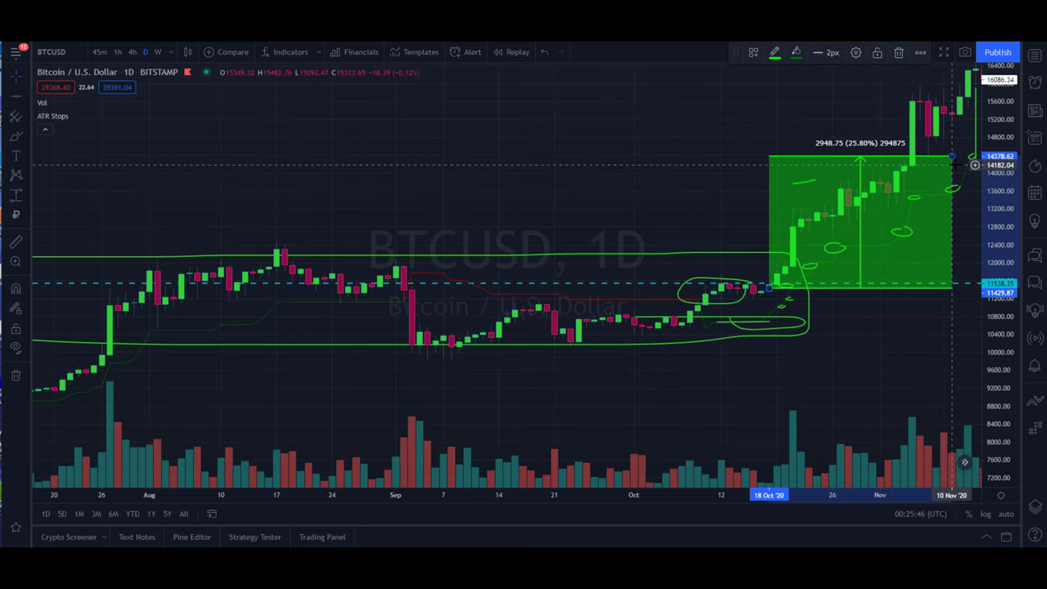
pyautogui.press('Delete')
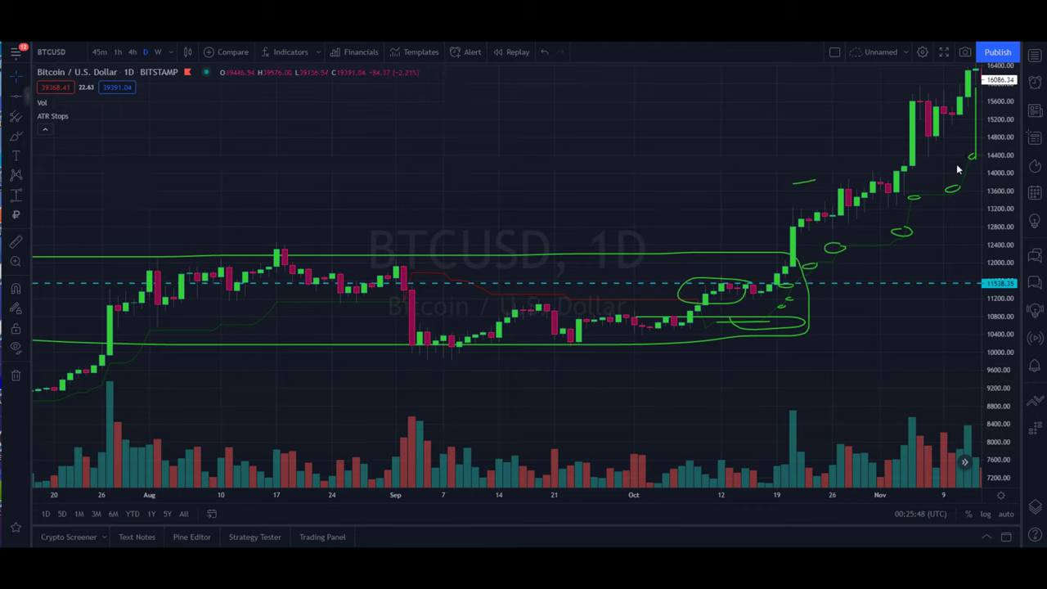
# Circle the rising ATR stop levels of mid to late November 2020 with the brush, from about 15,350 up to about 16,600
pyautogui.moveTo(1002, 141); pyautogui.dragTo(999, 160)
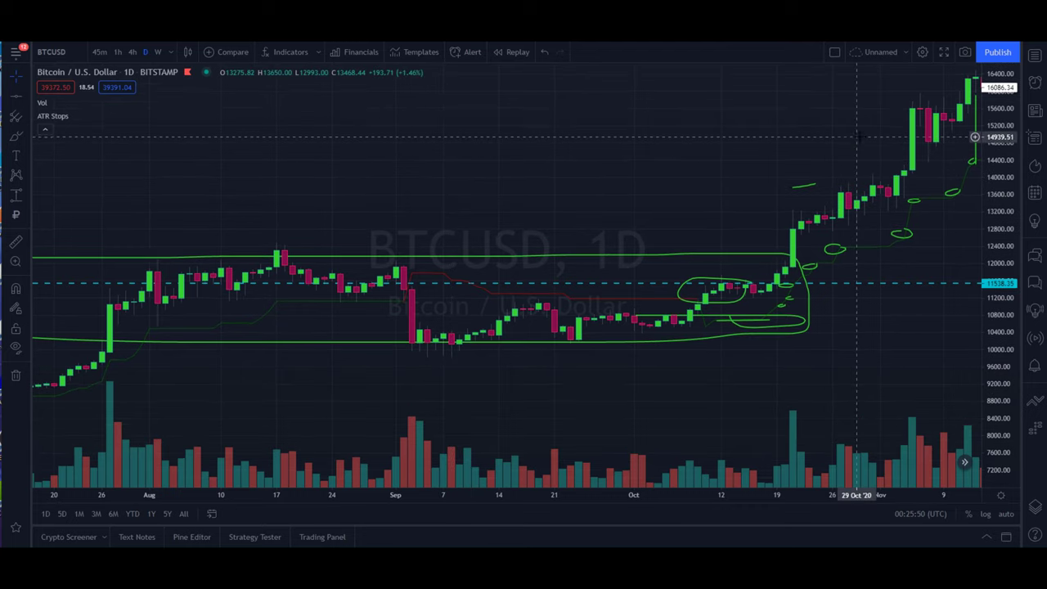
pyautogui.moveTo(858, 138)
pyautogui.mouseDown()
pyautogui.moveTo(830, 148)
pyautogui.moveTo(797, 201)
pyautogui.mouseUp()
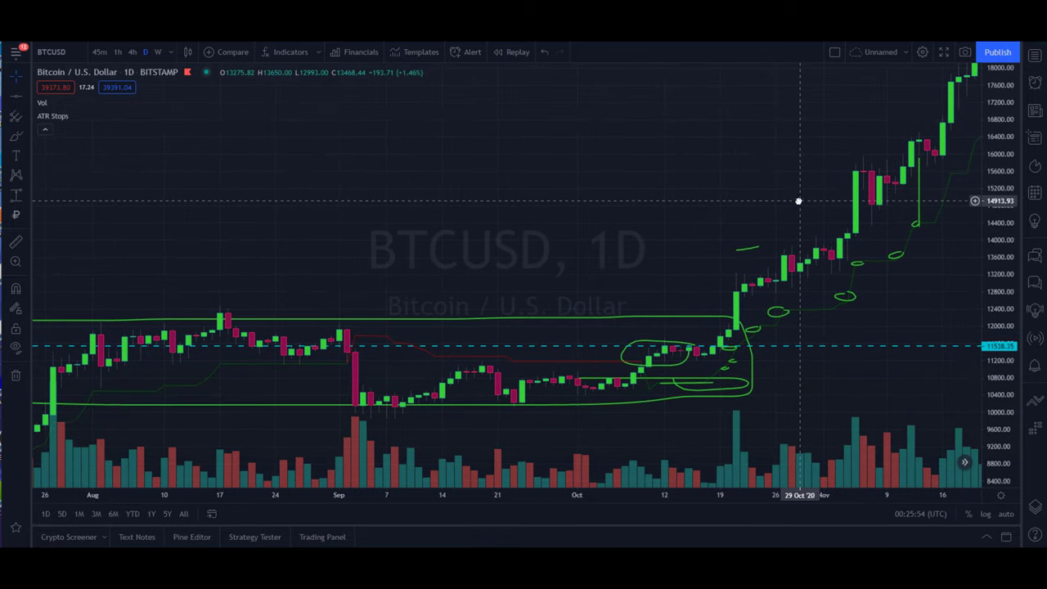
pyautogui.click(14, 137)
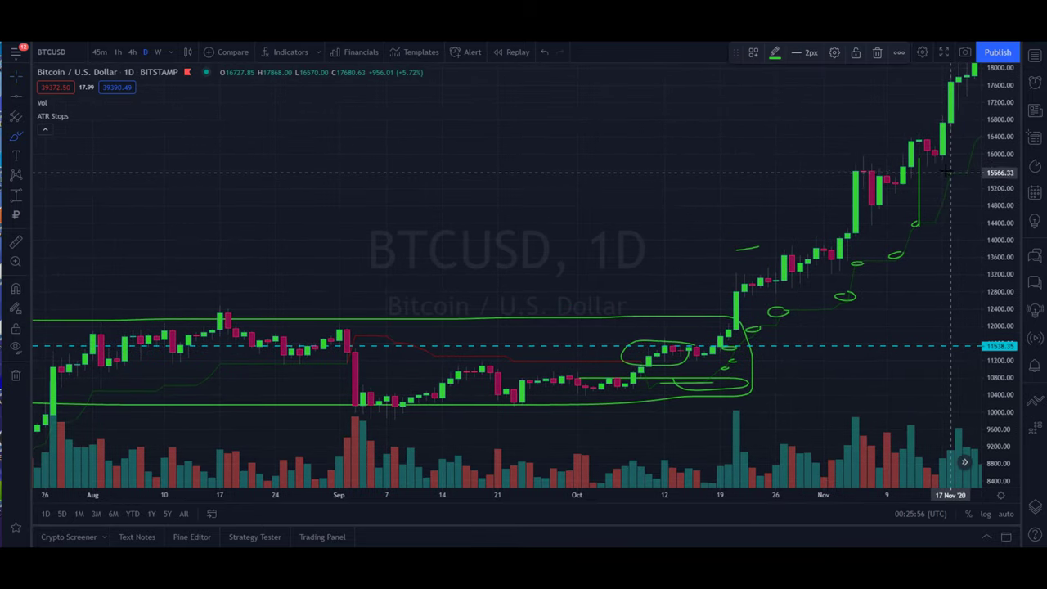
pyautogui.moveTo(968, 143); pyautogui.dragTo(977, 136)
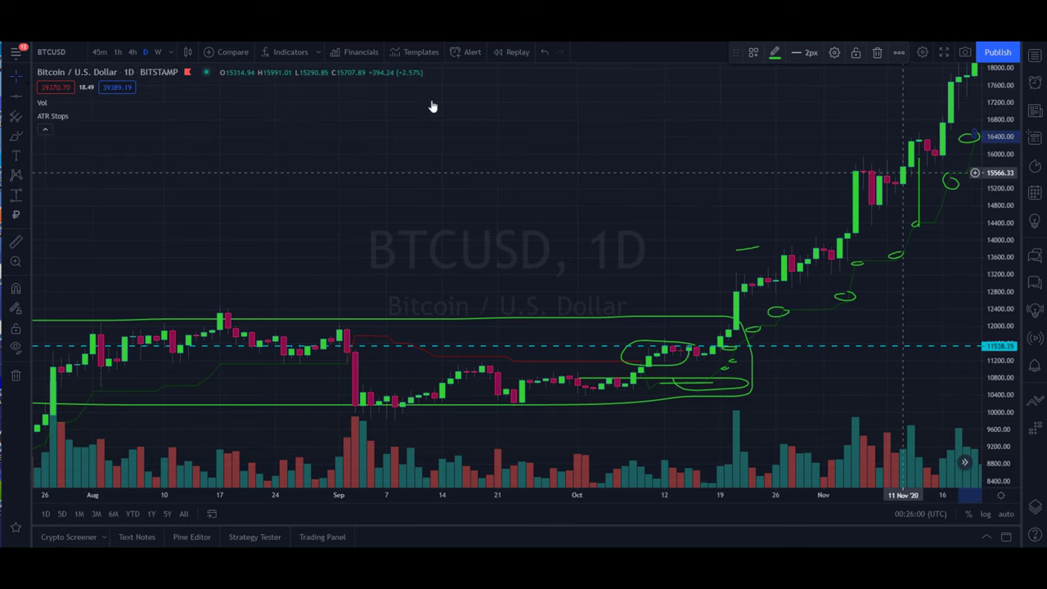
pyautogui.moveTo(836, 119)
pyautogui.mouseDown()
pyautogui.moveTo(786, 164)
pyautogui.moveTo(796, 153)
pyautogui.mouseUp()
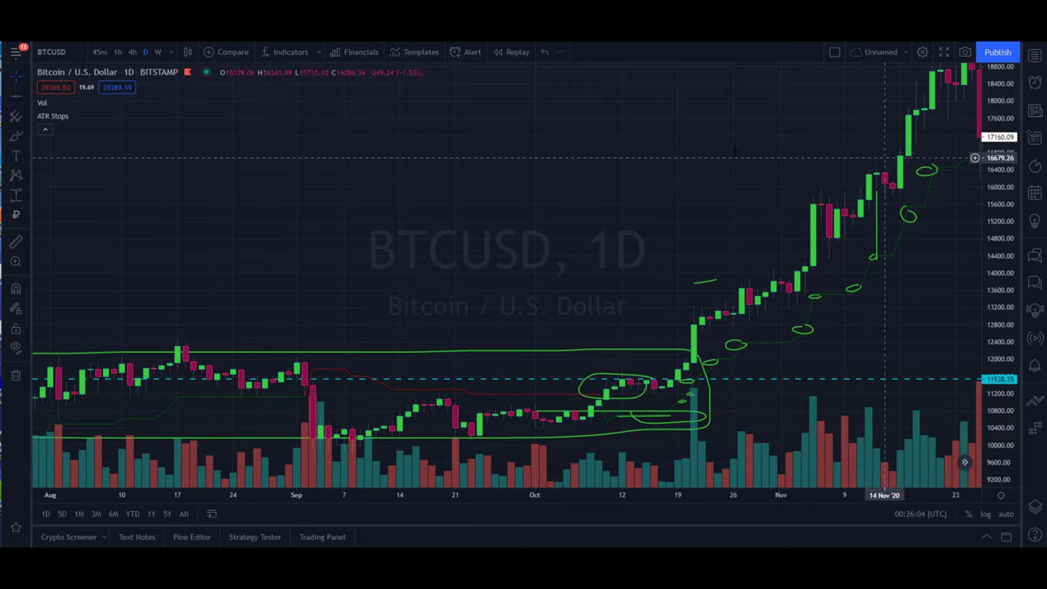
pyautogui.click(21, 139)
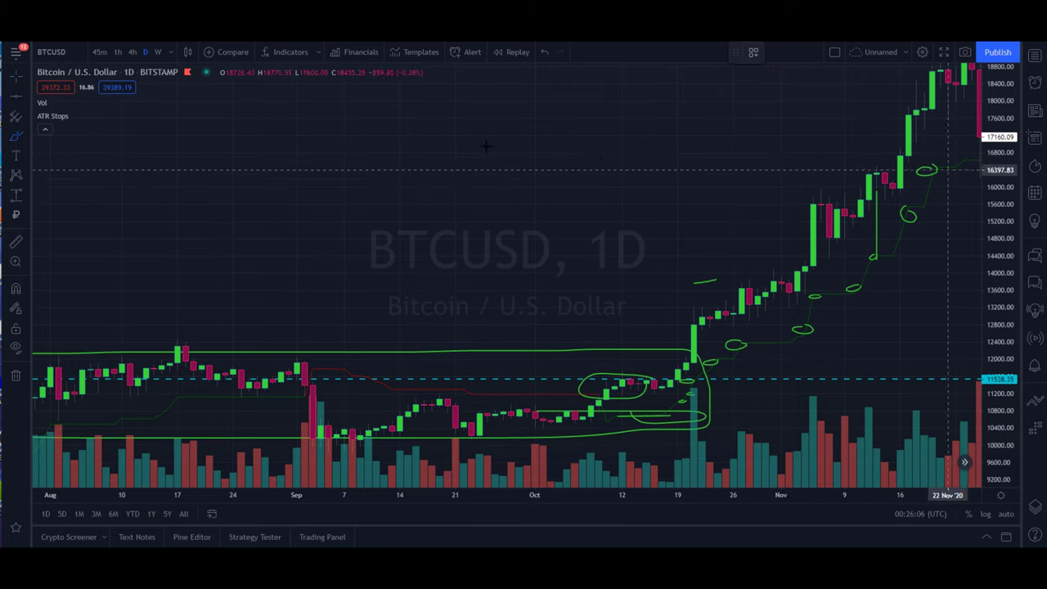
pyautogui.moveTo(956, 157)
pyautogui.mouseDown()
pyautogui.moveTo(956, 166)
pyautogui.moveTo(968, 152)
pyautogui.mouseUp()
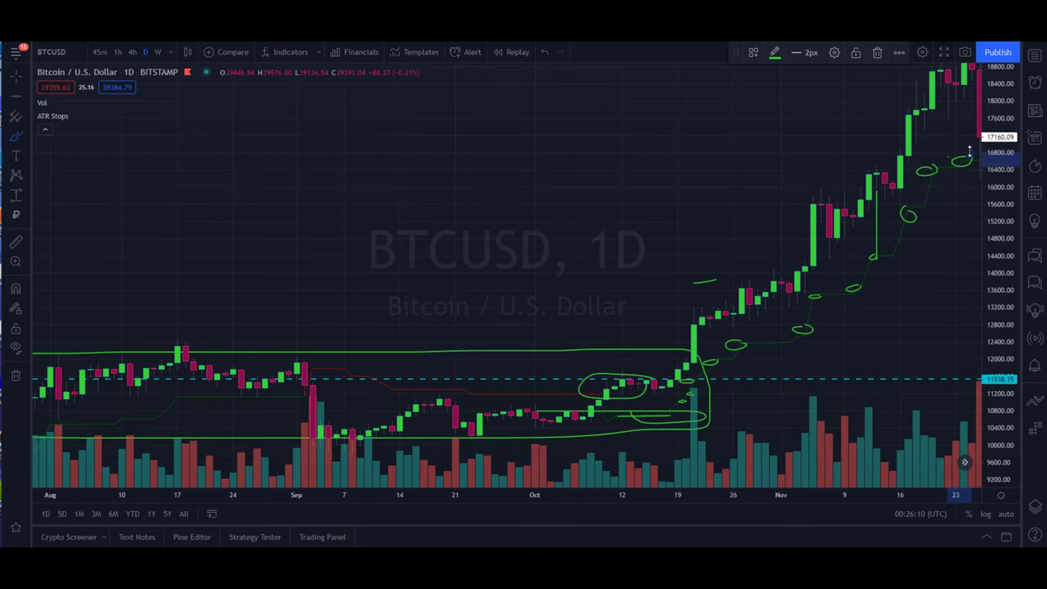
# Draw a price range measurement from about 11,420 on 15 October to the circled stop at about 16,637 on 23 November 2020
pyautogui.moveTo(1001, 94); pyautogui.dragTo(1000, 162)
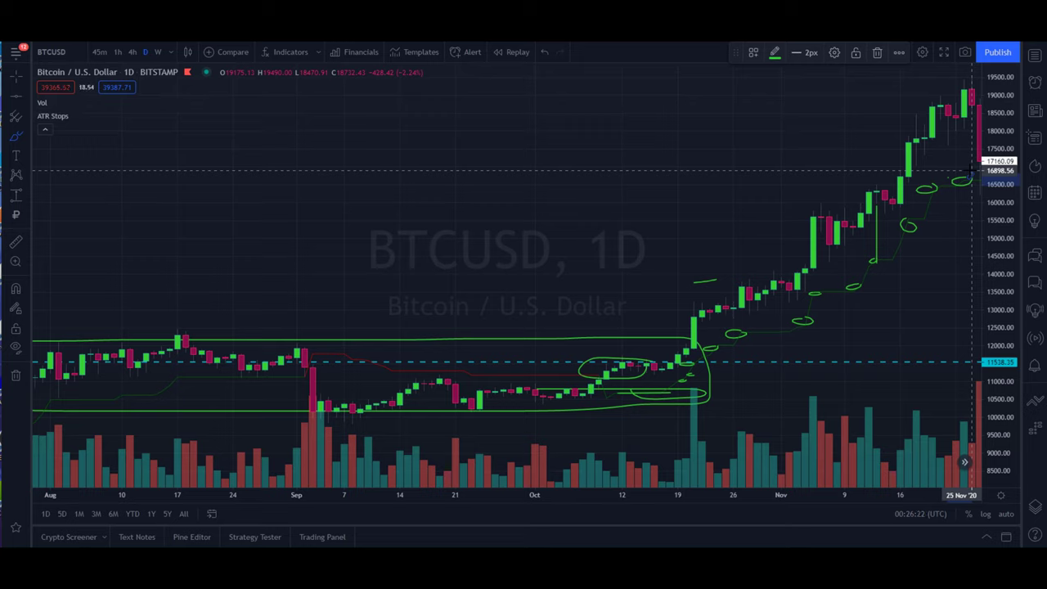
pyautogui.click(13, 198)
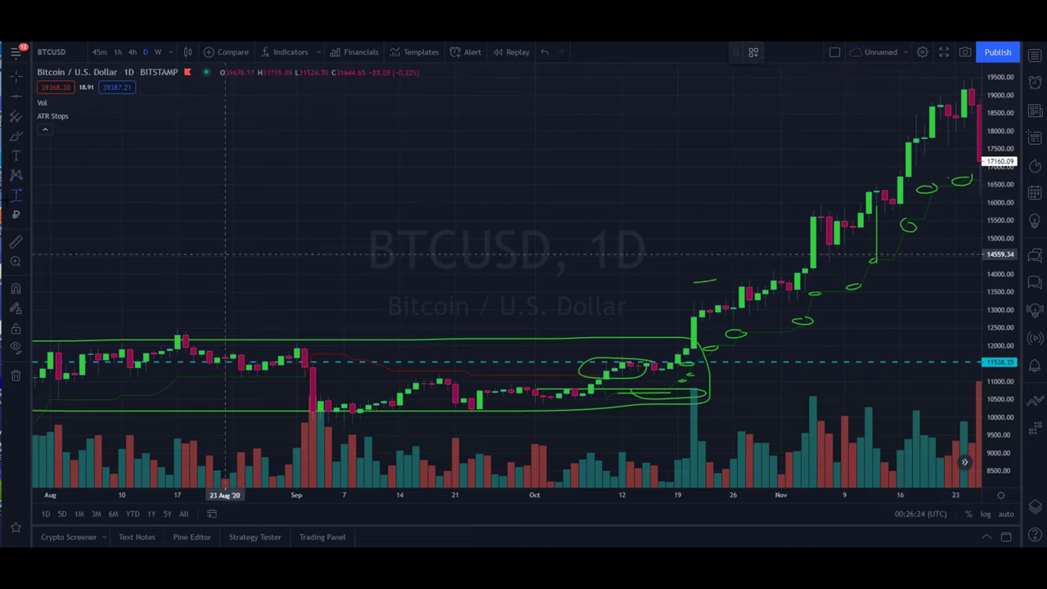
pyautogui.click(646, 366)
pyautogui.click(955, 179)
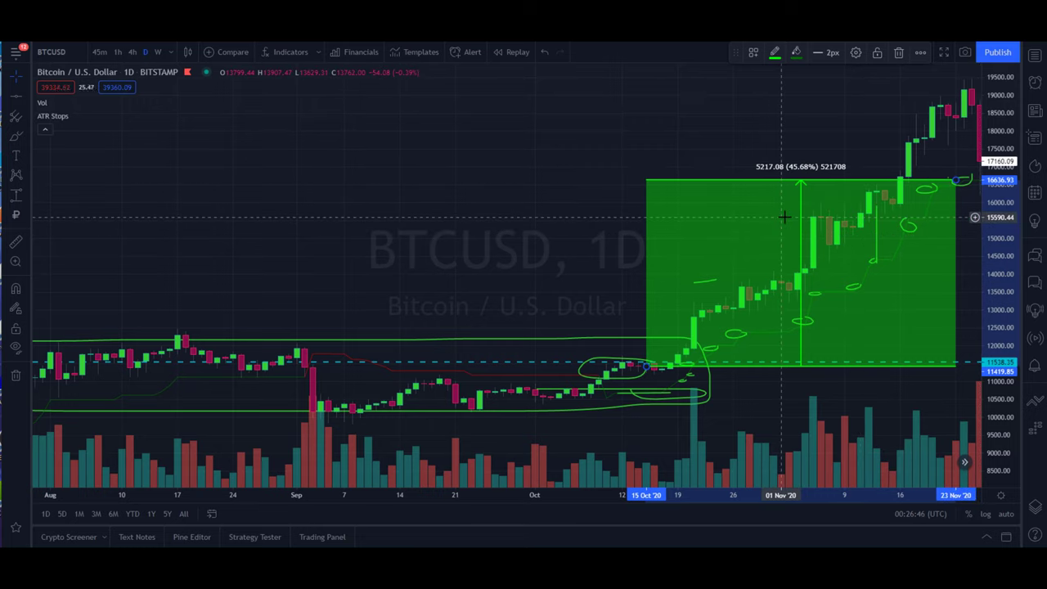
# Circle the 11 December 2020 pullback low near 18,000 and the ATR stop beneath it at about 17,000 with the brush
pyautogui.click(787, 117)
pyautogui.moveTo(788, 117); pyautogui.dragTo(759, 114)
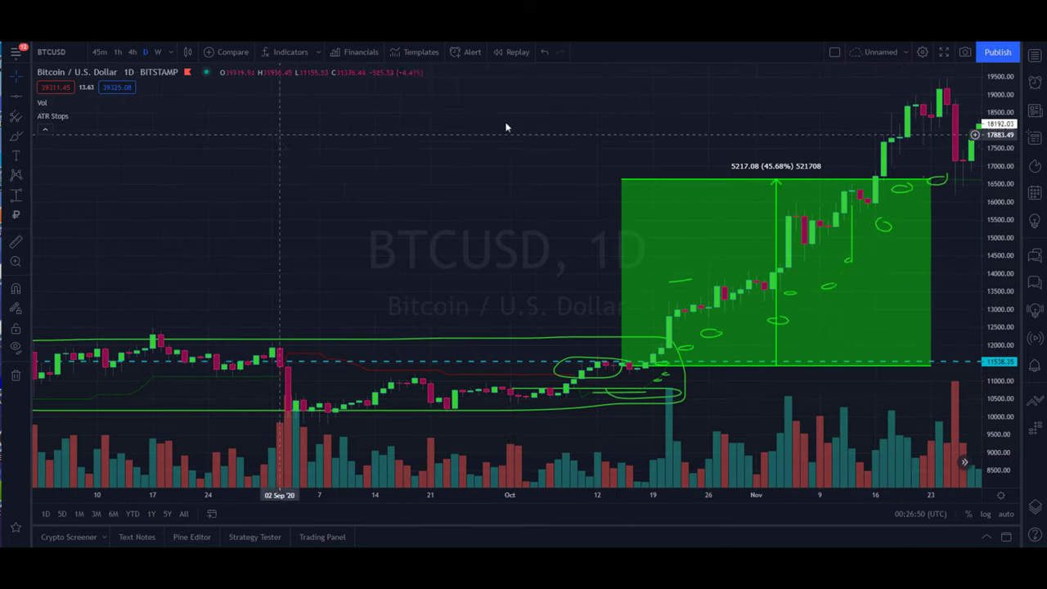
pyautogui.click(16, 135)
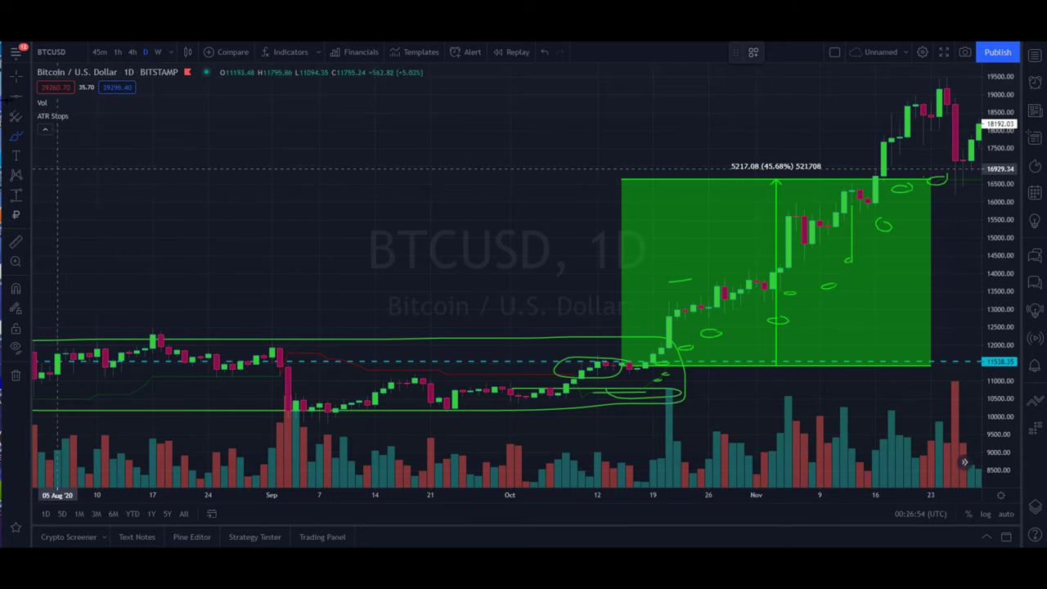
pyautogui.press('Escape')
pyautogui.moveTo(589, 143)
pyautogui.mouseDown()
pyautogui.moveTo(452, 173)
pyautogui.moveTo(473, 176)
pyautogui.mouseUp()
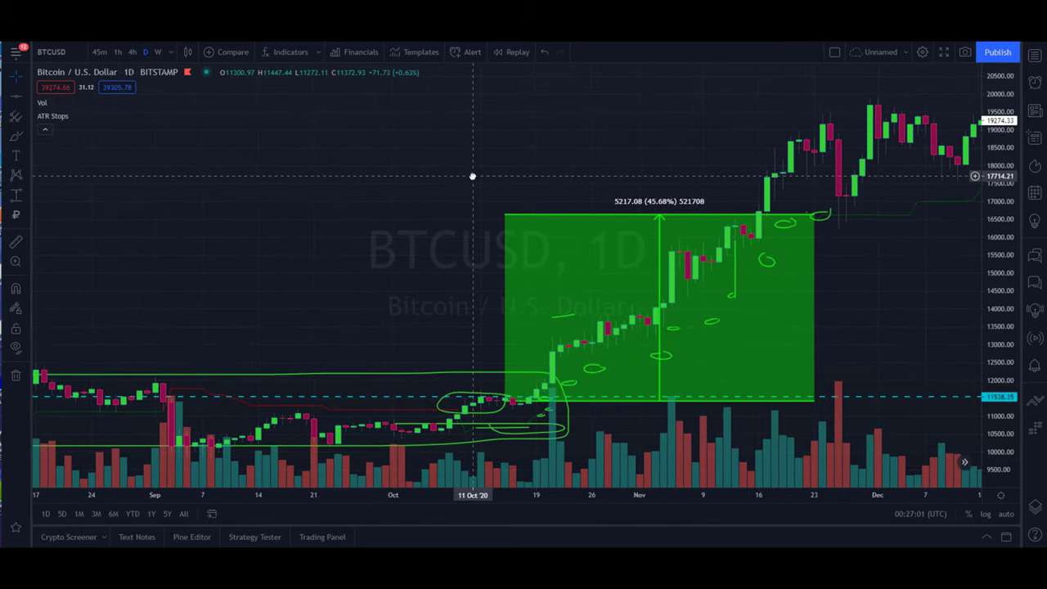
pyautogui.click(14, 136)
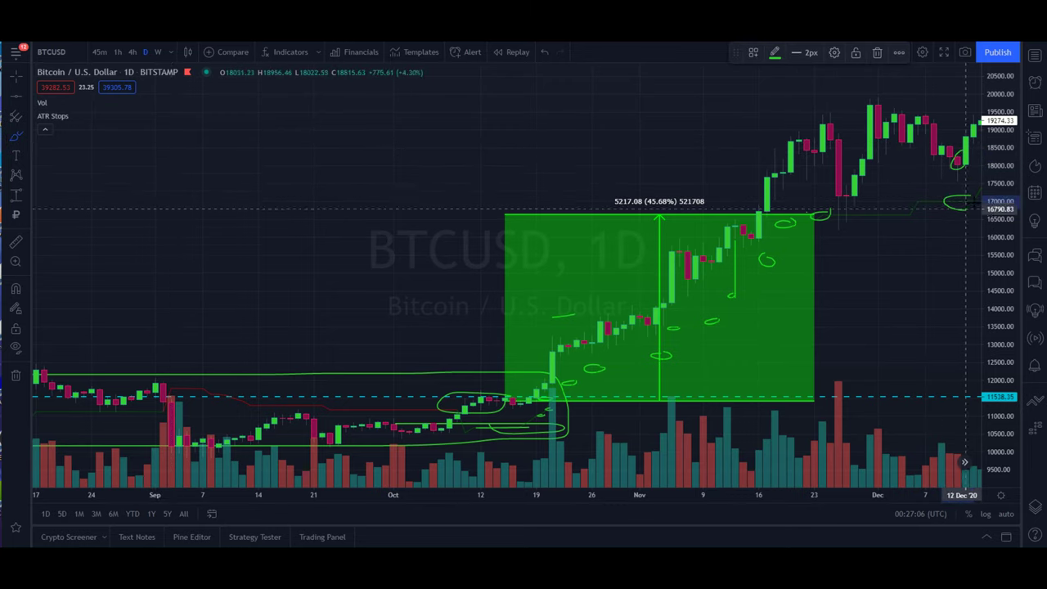
pyautogui.click(15, 75)
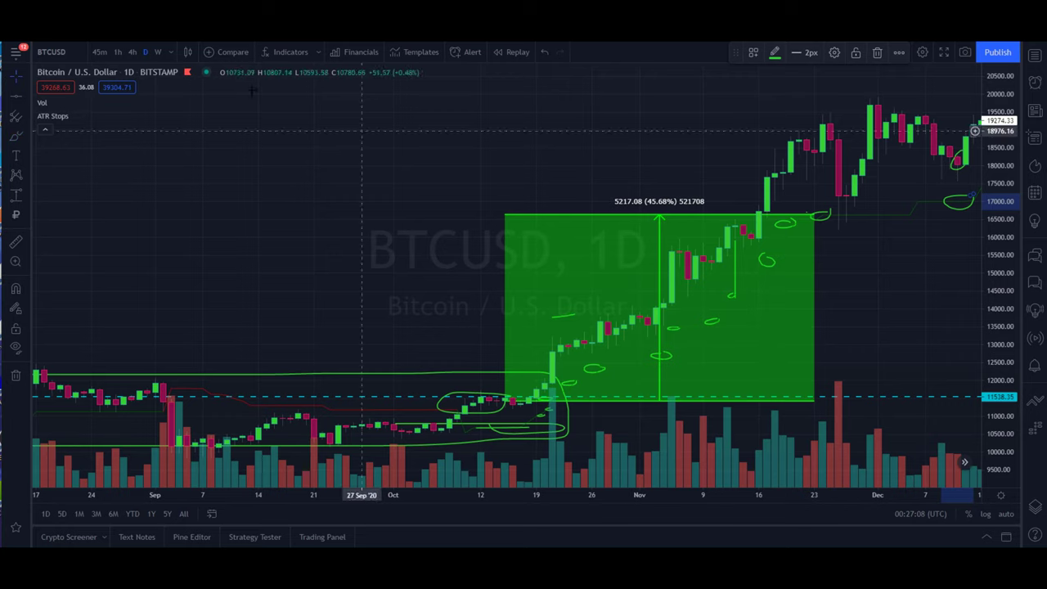
# Circle the early January 2021 ATR stop levels with the brush, at about 27,500 and about 31,100
pyautogui.moveTo(761, 133)
pyautogui.mouseDown()
pyautogui.moveTo(696, 163)
pyautogui.moveTo(635, 235)
pyautogui.mouseUp()
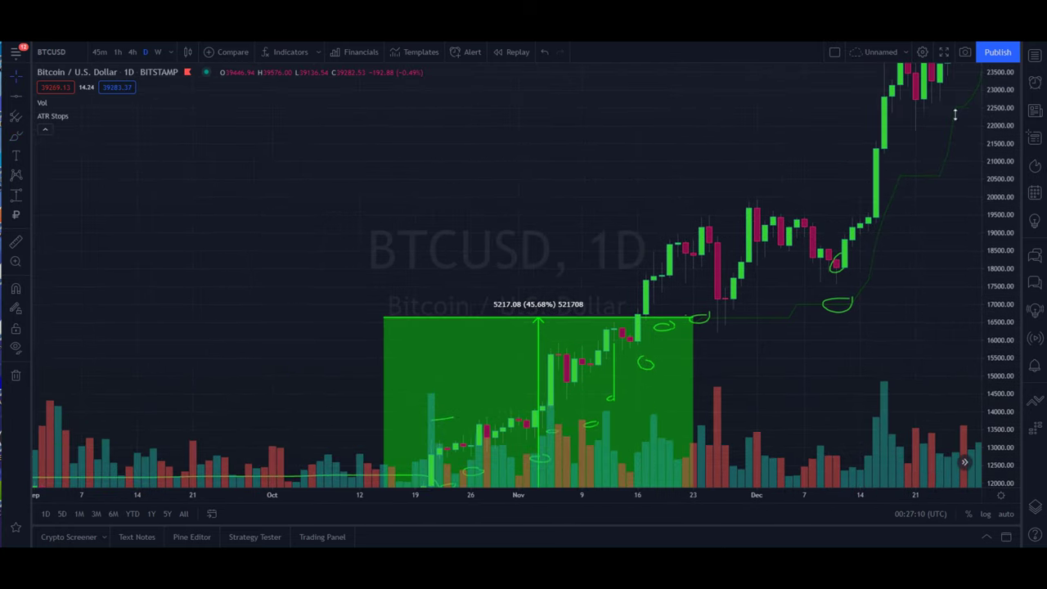
pyautogui.moveTo(1000, 110); pyautogui.dragTo(1003, 245)
pyautogui.moveTo(880, 106); pyautogui.dragTo(795, 199)
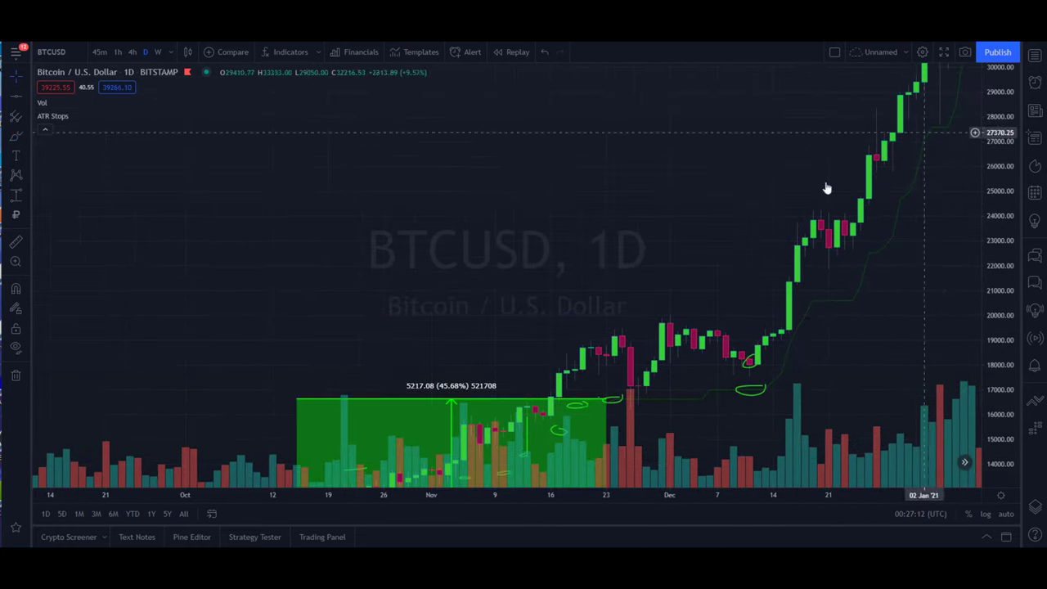
pyautogui.moveTo(1001, 84); pyautogui.dragTo(992, 221)
pyautogui.moveTo(861, 129); pyautogui.dragTo(742, 148)
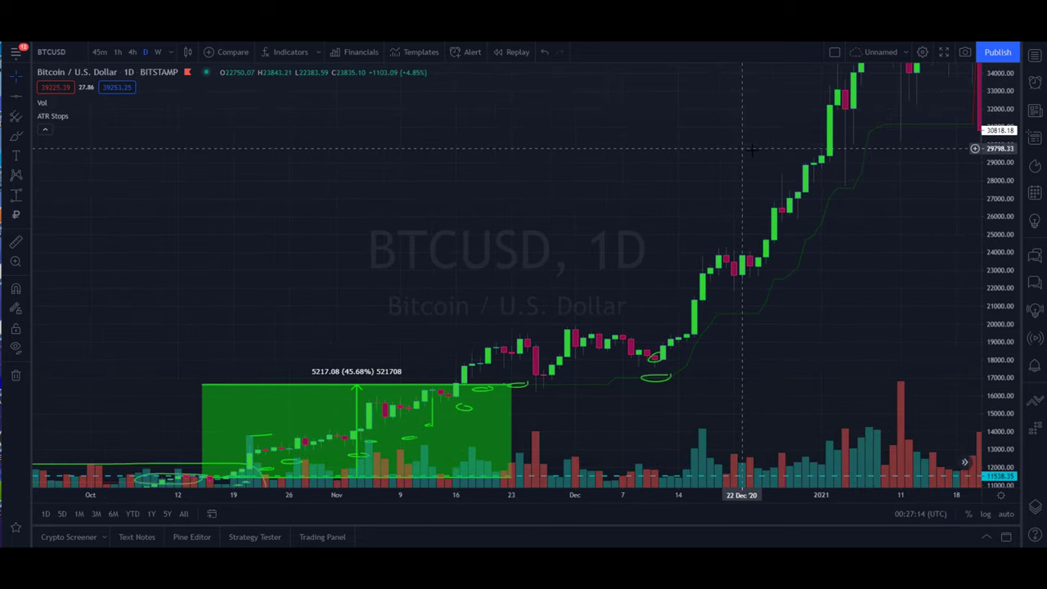
pyautogui.click(16, 137)
pyautogui.moveTo(853, 185); pyautogui.dragTo(854, 196)
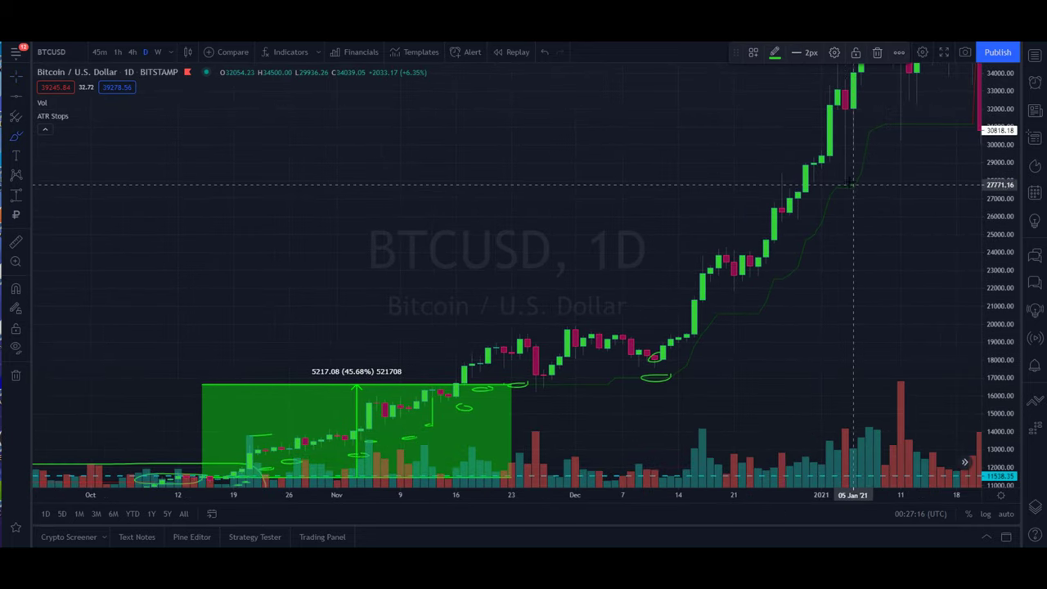
pyautogui.moveTo(910, 123)
pyautogui.mouseDown()
pyautogui.moveTo(888, 128)
pyautogui.moveTo(908, 121)
pyautogui.mouseUp()
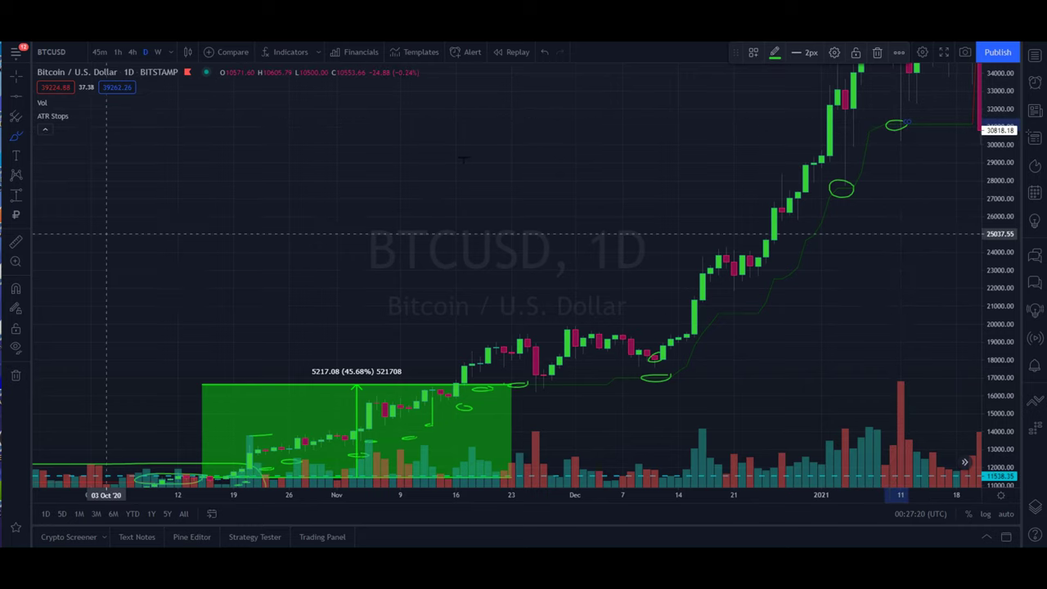
# Draw a price range measurement from about 16,990 on 13 December 2020 to about 31,426 on 10 January 2021
pyautogui.click(16, 195)
pyautogui.moveTo(671, 378)
pyautogui.mouseDown()
pyautogui.moveTo(888, 117)
pyautogui.moveTo(898, 124)
pyautogui.mouseUp()
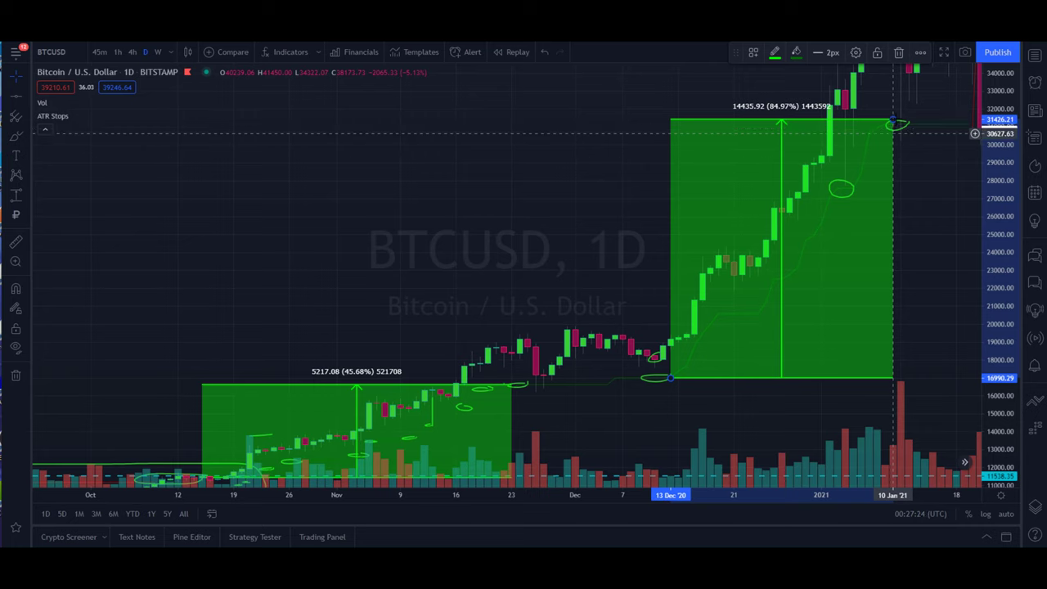
# Mark the early January 2021 peak near 41,000 and circle the lower mid-January high near 38,500 with the brush
pyautogui.moveTo(1000, 198); pyautogui.dragTo(1000, 356)
pyautogui.moveTo(938, 283); pyautogui.dragTo(894, 290)
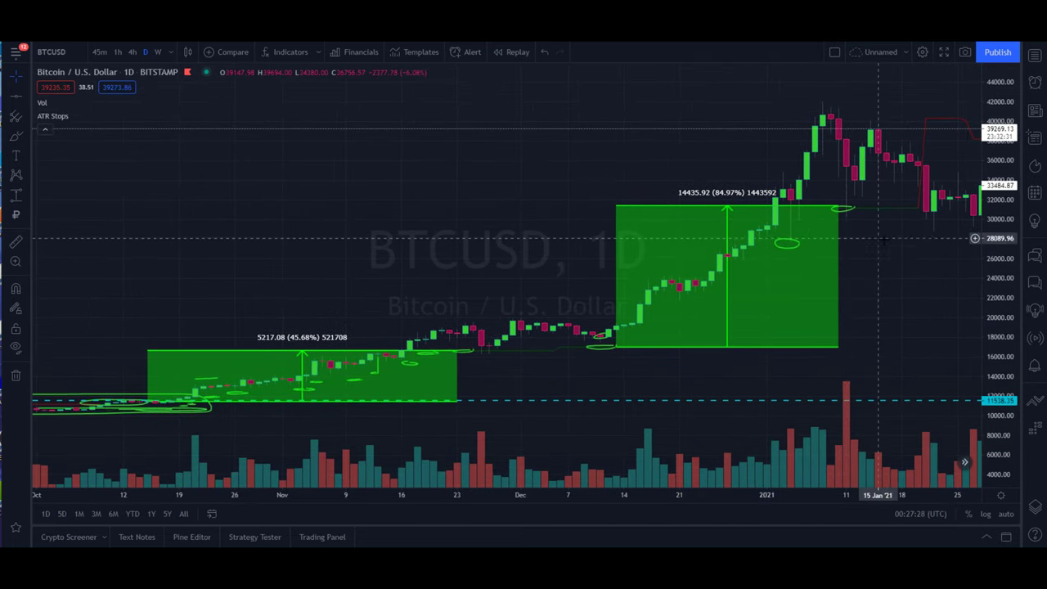
pyautogui.moveTo(880, 239); pyautogui.dragTo(711, 265)
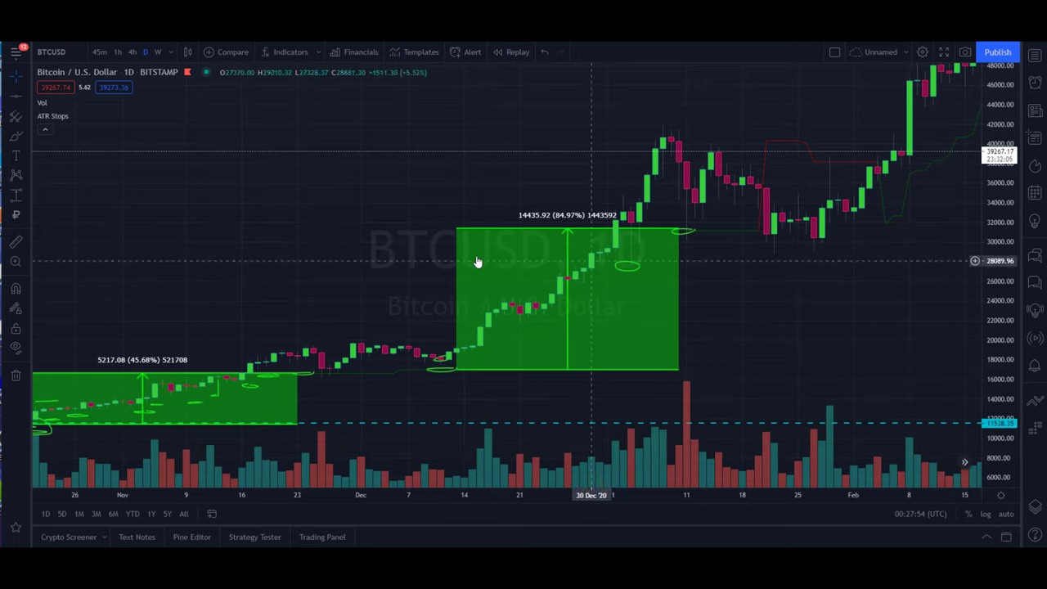
pyautogui.click(24, 141)
pyautogui.click(36, 137)
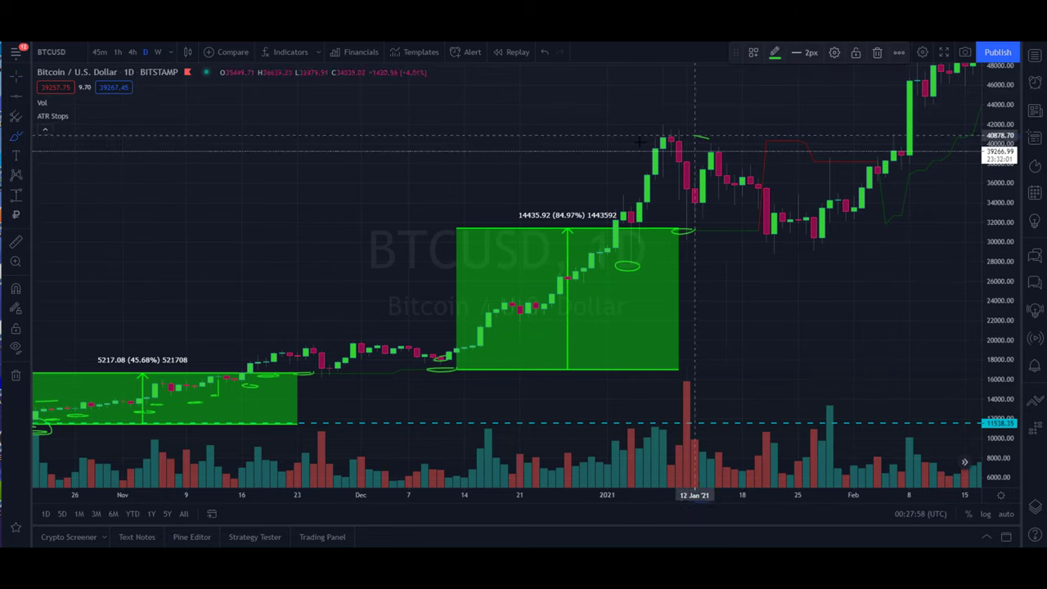
pyautogui.moveTo(695, 135)
pyautogui.mouseDown()
pyautogui.moveTo(680, 138)
pyautogui.moveTo(710, 172)
pyautogui.mouseUp()
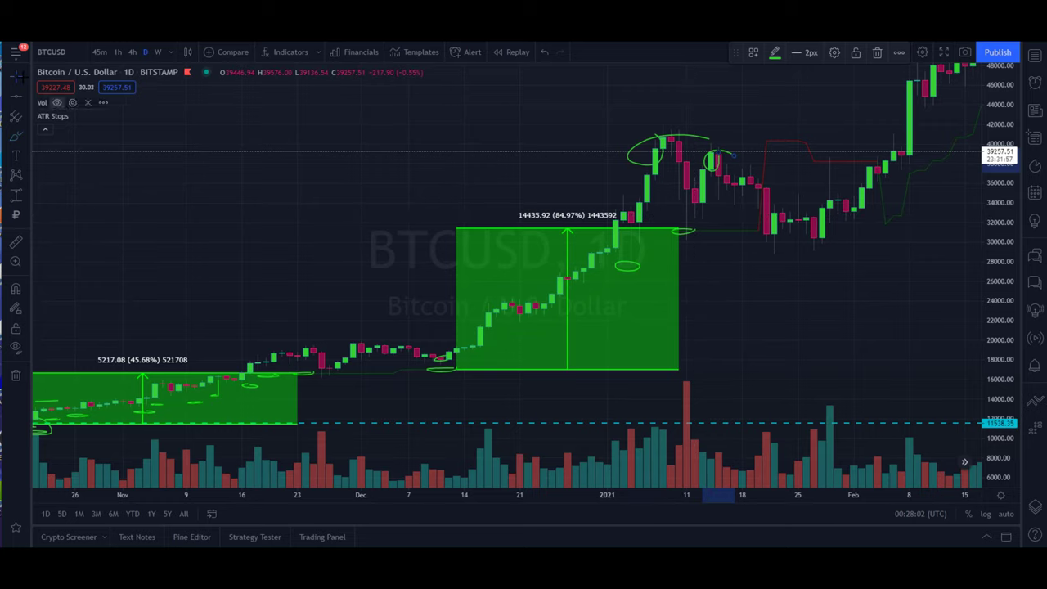
# Remove all drawings from the daily chart, and switch to the 4-hour timeframe with the chart view reset to the latest candles
pyautogui.moveTo(990, 104); pyautogui.dragTo(997, 168)
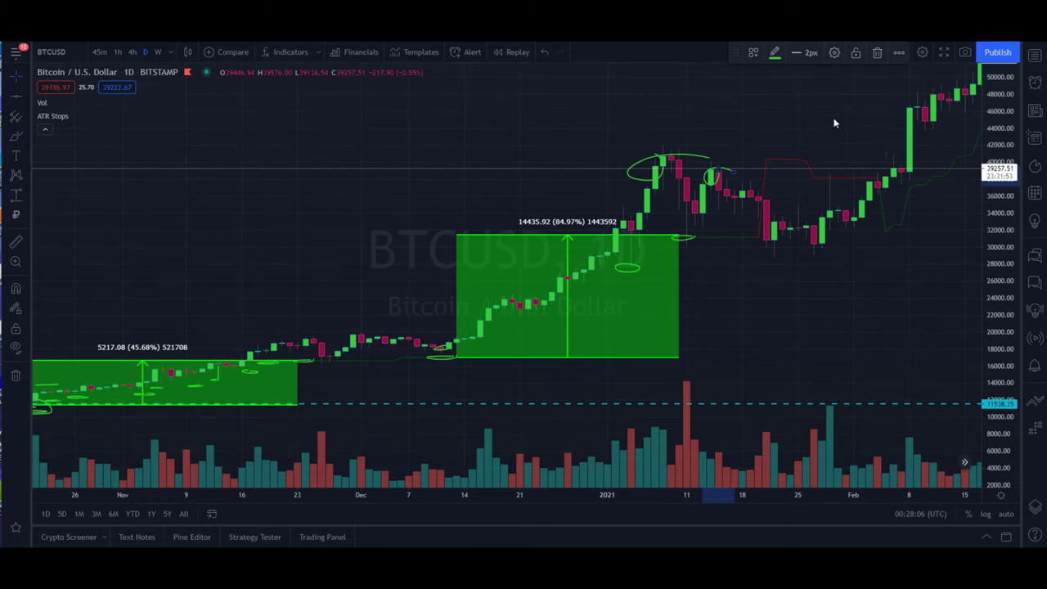
pyautogui.moveTo(834, 123); pyautogui.dragTo(636, 168)
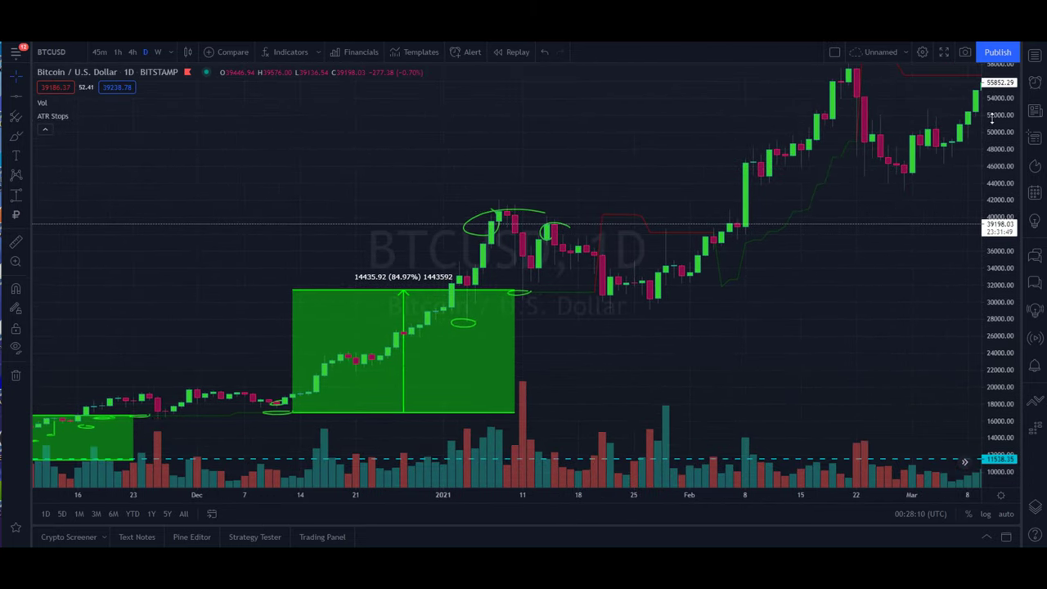
pyautogui.moveTo(991, 118); pyautogui.dragTo(994, 134)
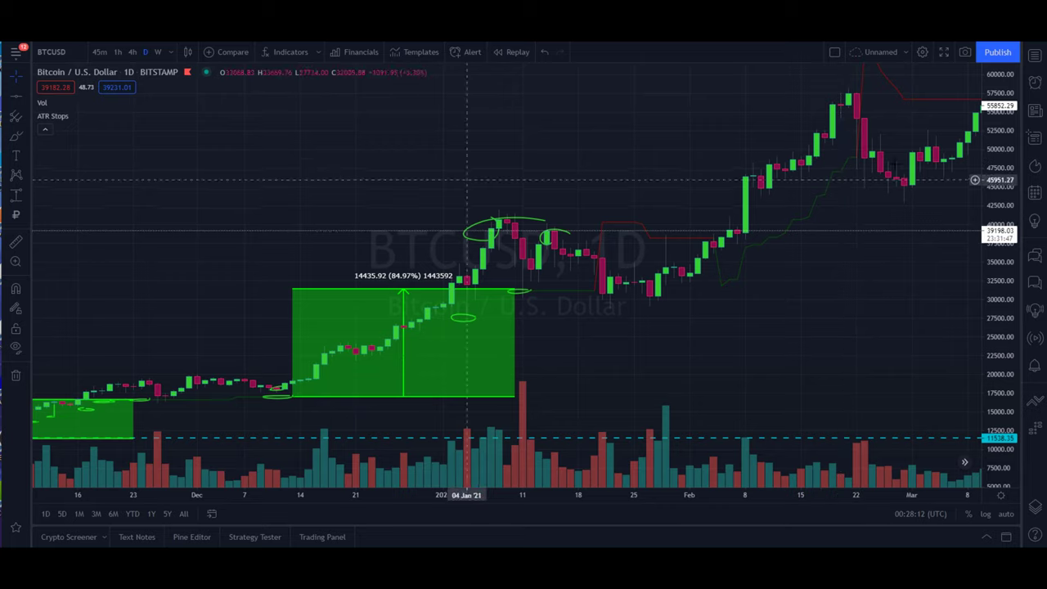
pyautogui.rightClick(451, 148)
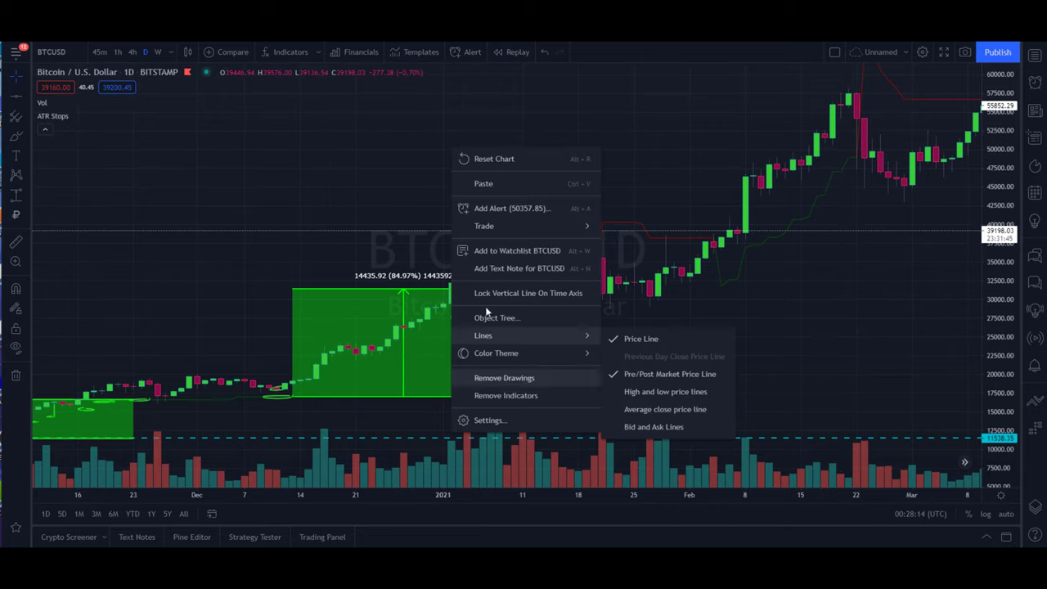
pyautogui.click(497, 381)
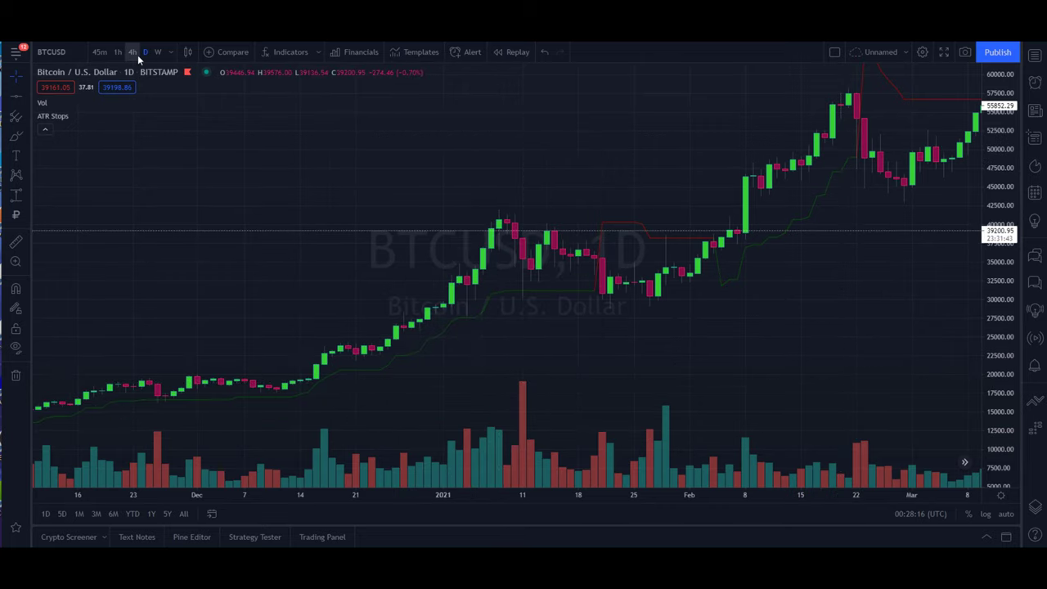
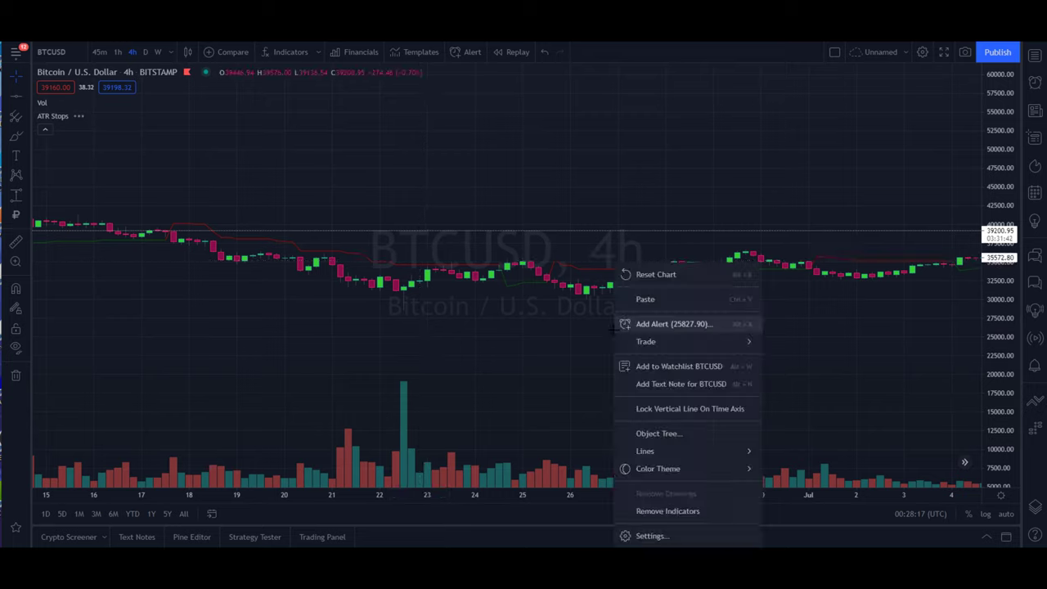
pyautogui.click(662, 272)
pyautogui.scroll(5, 669, 263)
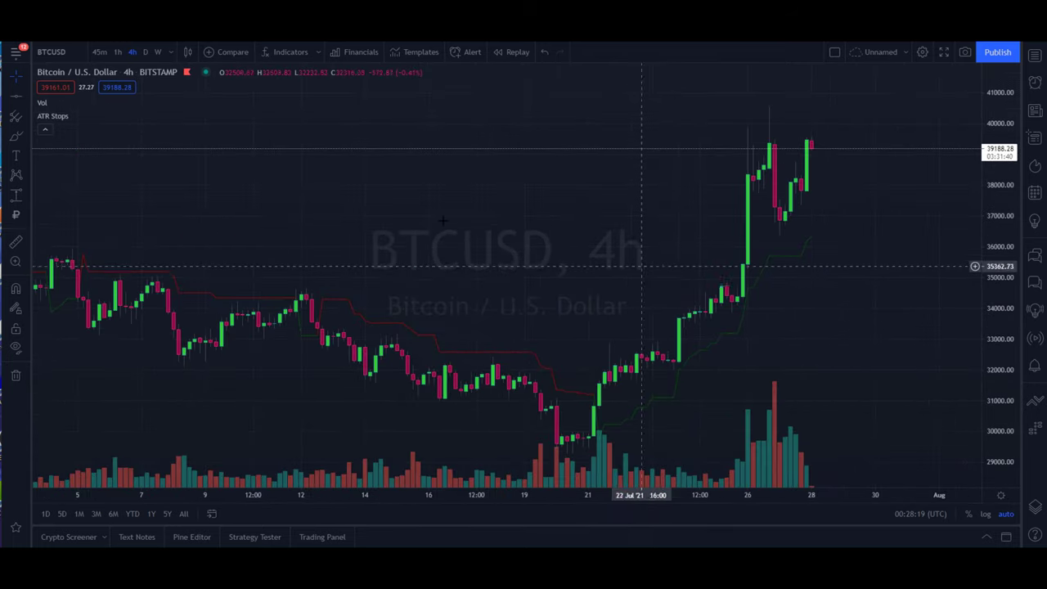
# Circle the 21 July 2021 breakout and the ATR stop below it with the brush, and trace the rising stop to 28 July
pyautogui.click(16, 137)
pyautogui.moveTo(974, 233); pyautogui.dragTo(975, 270)
pyautogui.moveTo(606, 354)
pyautogui.mouseDown()
pyautogui.moveTo(600, 375)
pyautogui.moveTo(675, 353)
pyautogui.moveTo(818, 249)
pyautogui.mouseUp()
# Place a horizontal line at about 36,289 and draw a price range from about 29,830 on 21 July 2021 up to it
pyautogui.click(311, 259)
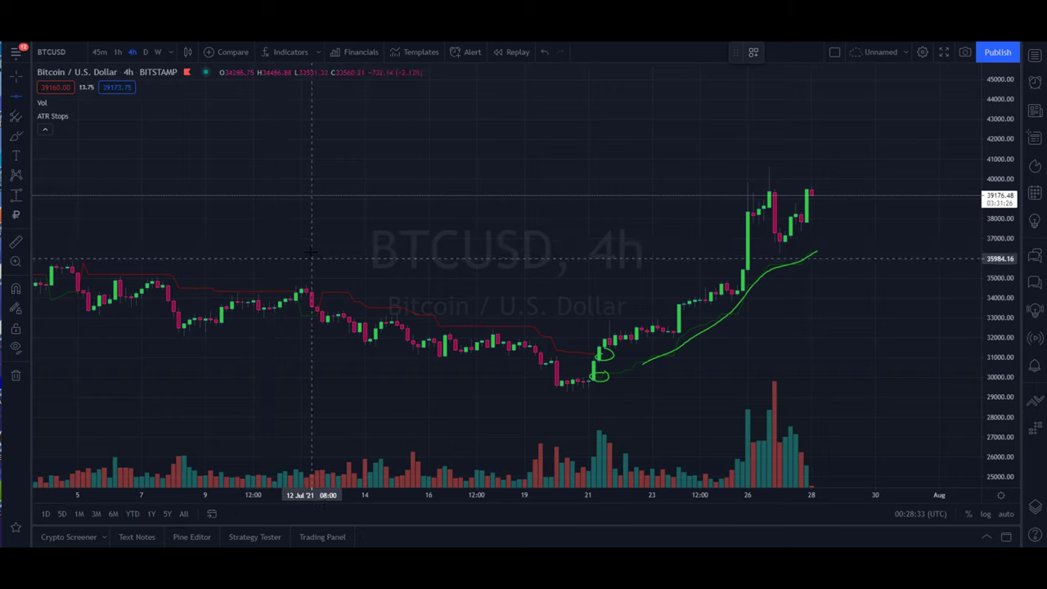
pyautogui.hotkey('alt', 'h')
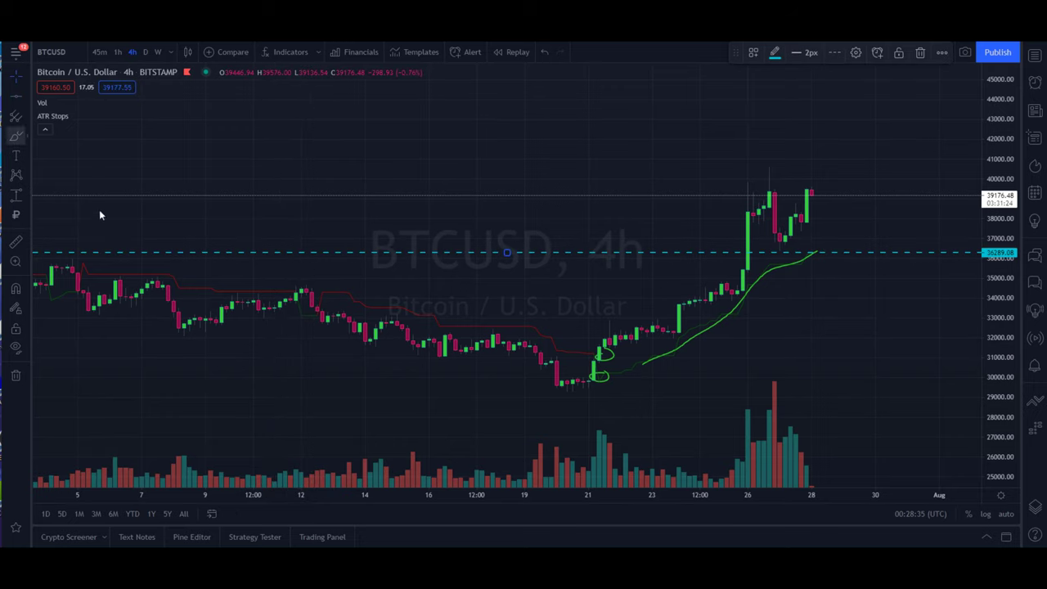
pyautogui.click(21, 198)
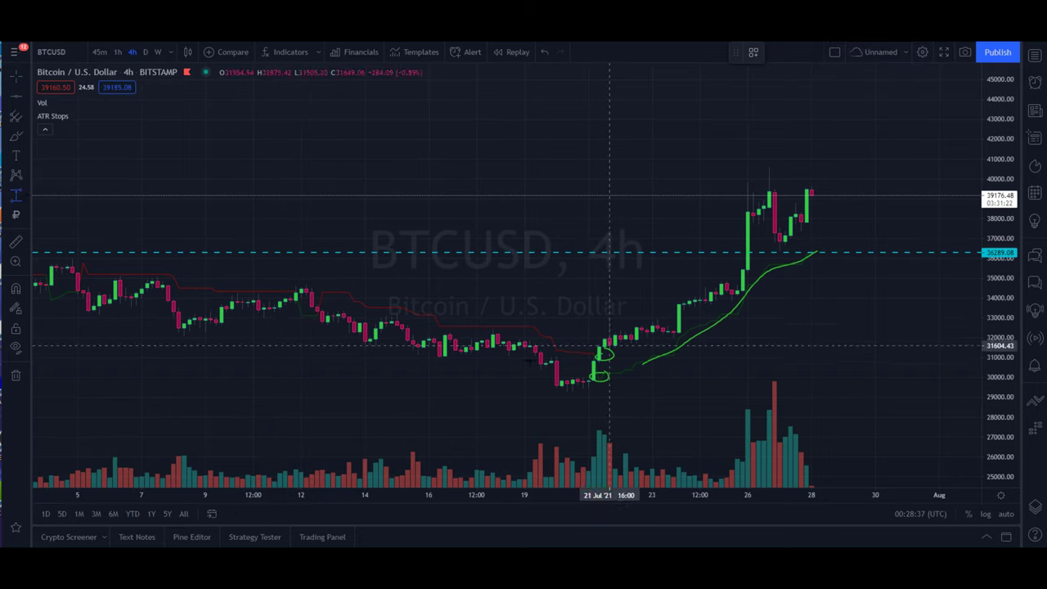
pyautogui.click(594, 382)
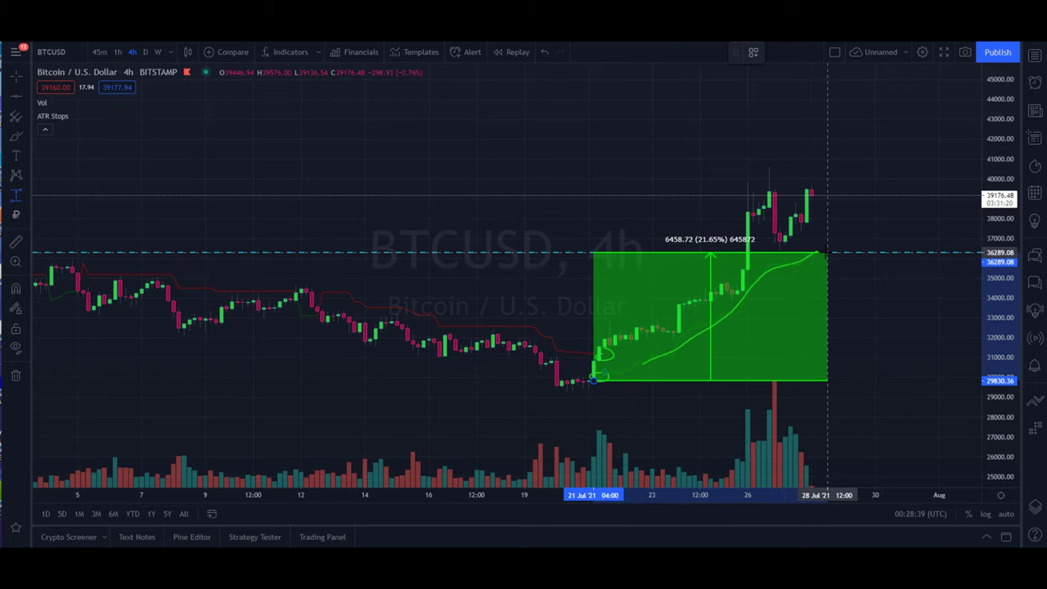
pyautogui.click(827, 253)
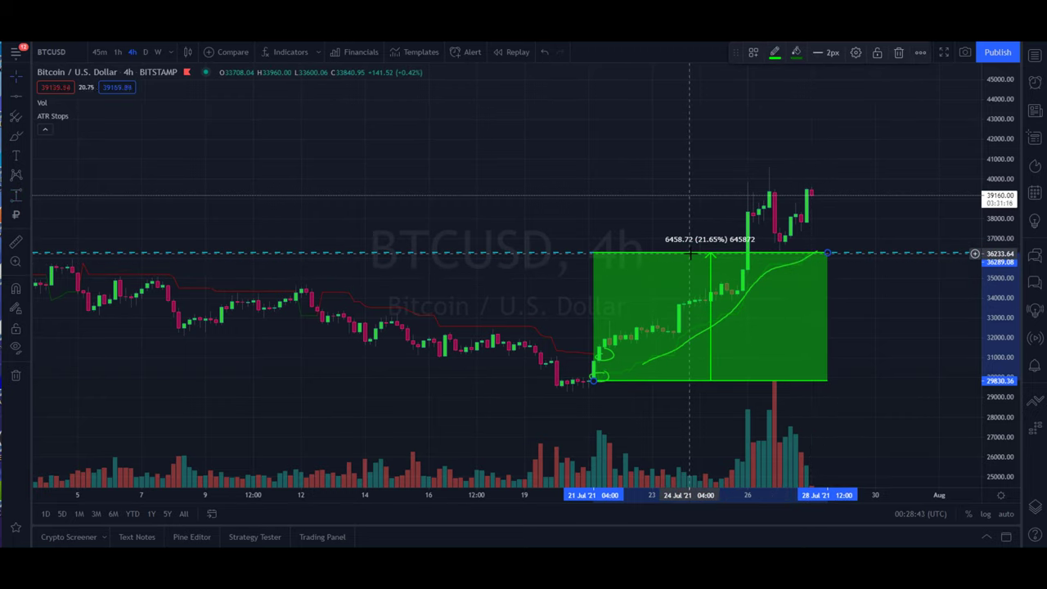
# Sketch a swinging price path above the 36,289 stop with the brush, circle the stop level, and add a downward arrow to about 31,300
pyautogui.click(15, 135)
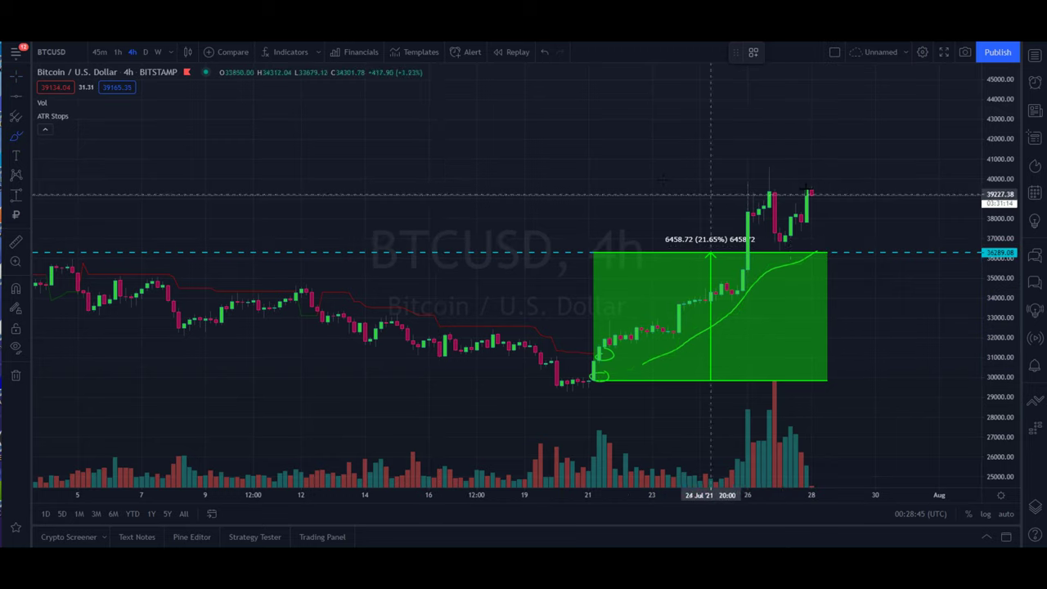
pyautogui.moveTo(774, 216)
pyautogui.mouseDown()
pyautogui.moveTo(795, 220)
pyautogui.moveTo(808, 195)
pyautogui.moveTo(826, 242)
pyautogui.moveTo(838, 212)
pyautogui.moveTo(848, 260)
pyautogui.moveTo(798, 253)
pyautogui.moveTo(869, 253)
pyautogui.moveTo(794, 258)
pyautogui.mouseUp()
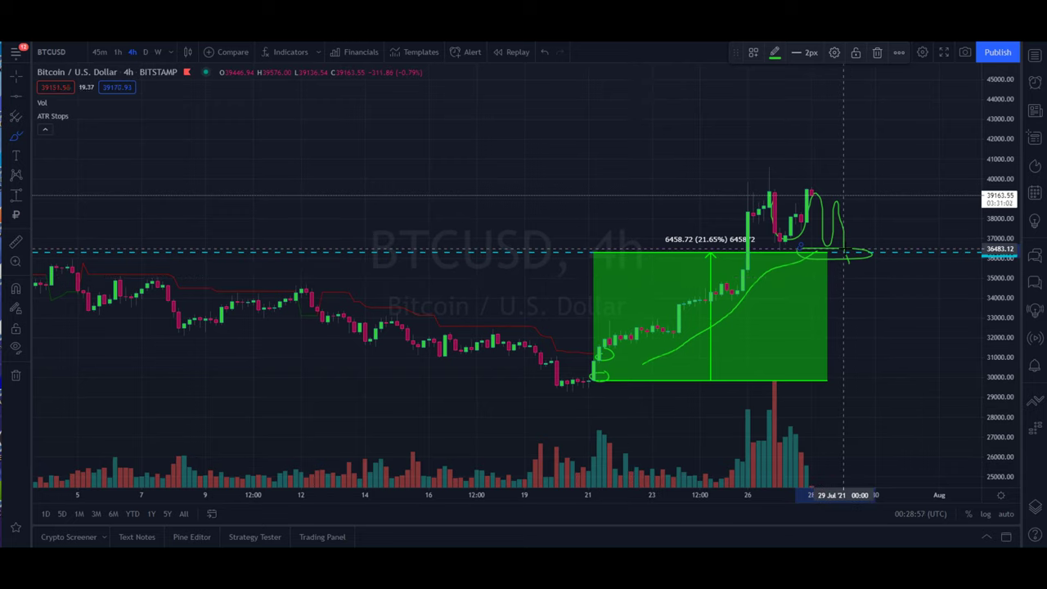
pyautogui.moveTo(845, 250)
pyautogui.mouseDown()
pyautogui.moveTo(885, 342)
pyautogui.moveTo(834, 328)
pyautogui.moveTo(867, 352)
pyautogui.moveTo(888, 321)
pyautogui.mouseUp()
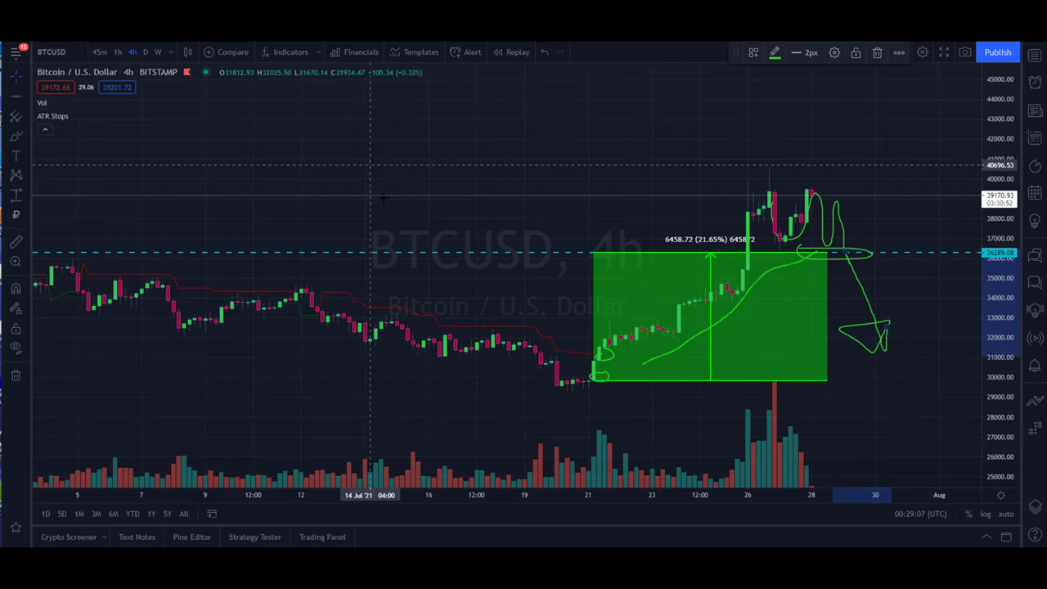
# Remove all drawings from the 4-hour chart and switch to the weekly timeframe
pyautogui.rightClick(487, 491)
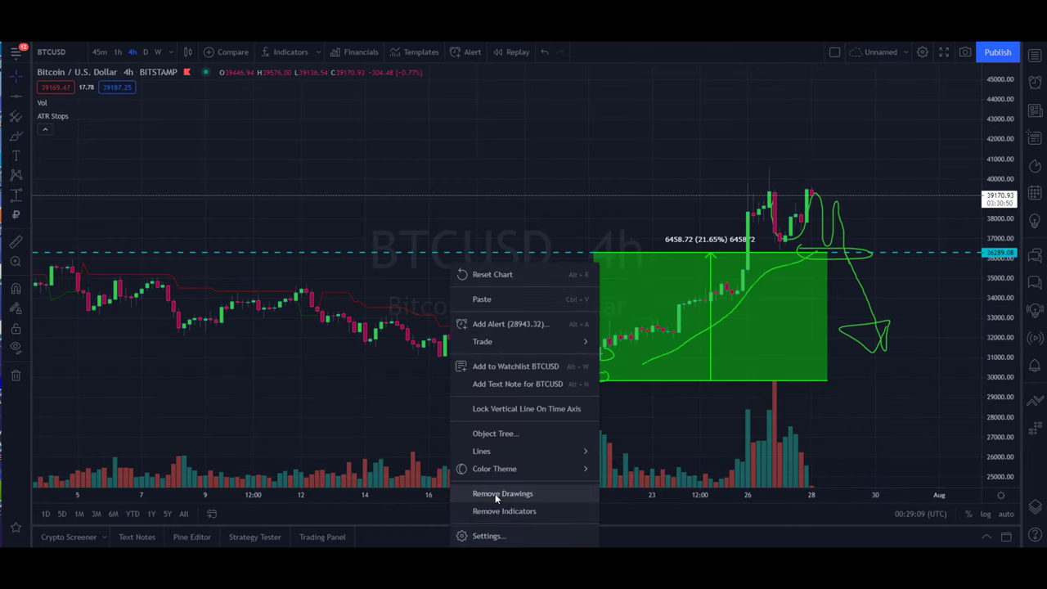
pyautogui.click(495, 494)
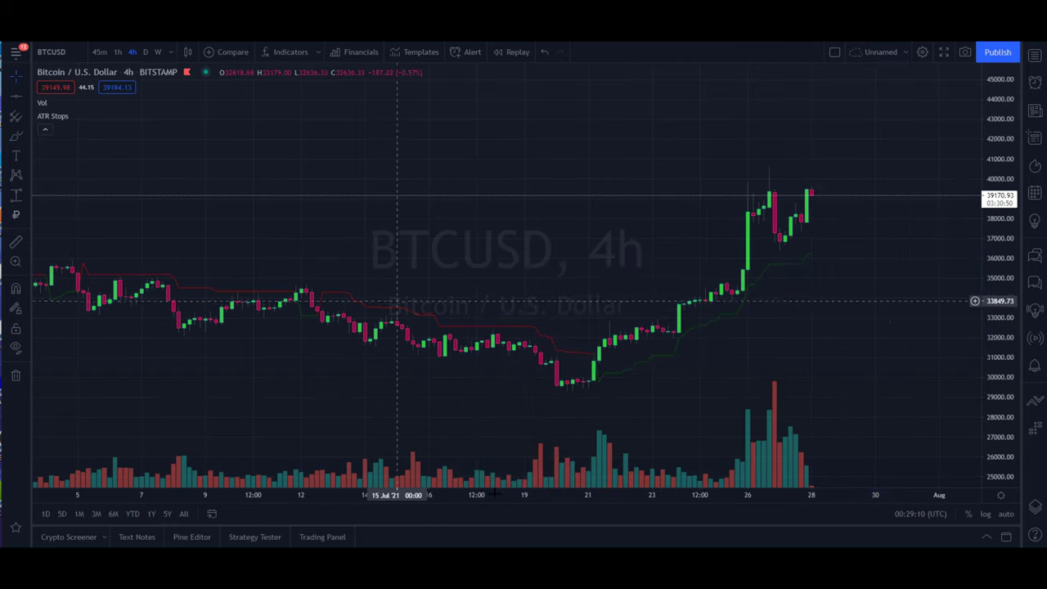
pyautogui.click(161, 52)
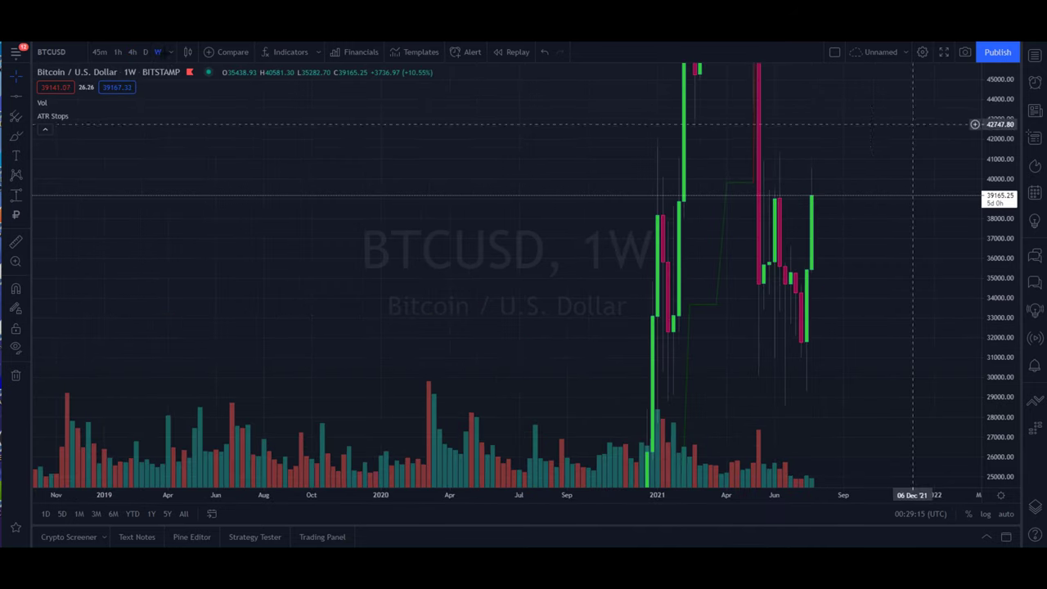
# Circle the July 2020 breakout near 9,700 and the May 2021 drop through the ATR stop near 40,000 with the brush
pyautogui.moveTo(998, 99); pyautogui.dragTo(1008, 434)
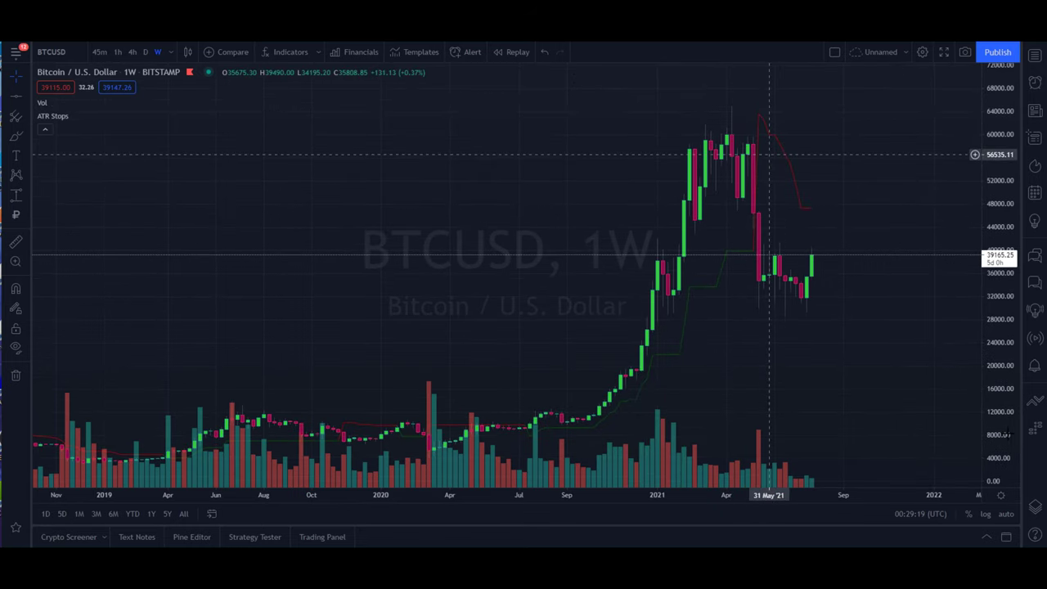
pyautogui.scroll(2, 610, 211)
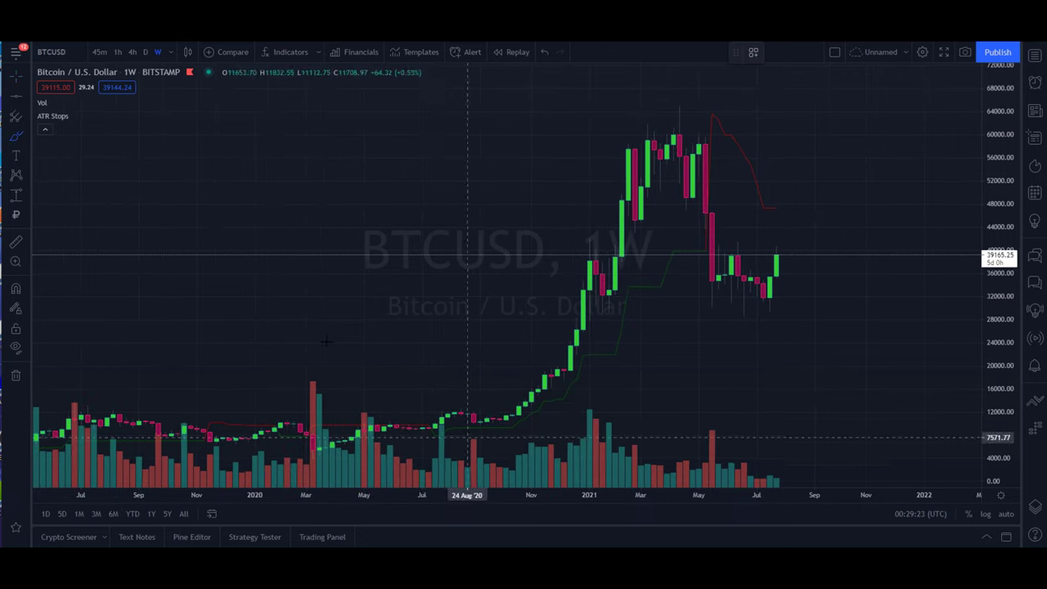
pyautogui.click(436, 432)
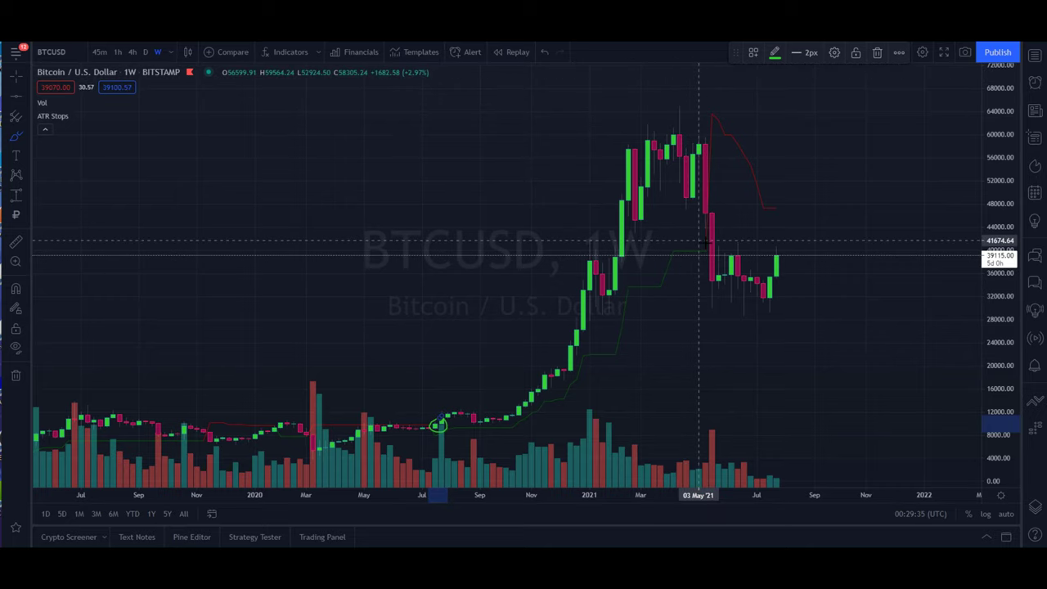
pyautogui.moveTo(706, 243); pyautogui.dragTo(712, 237)
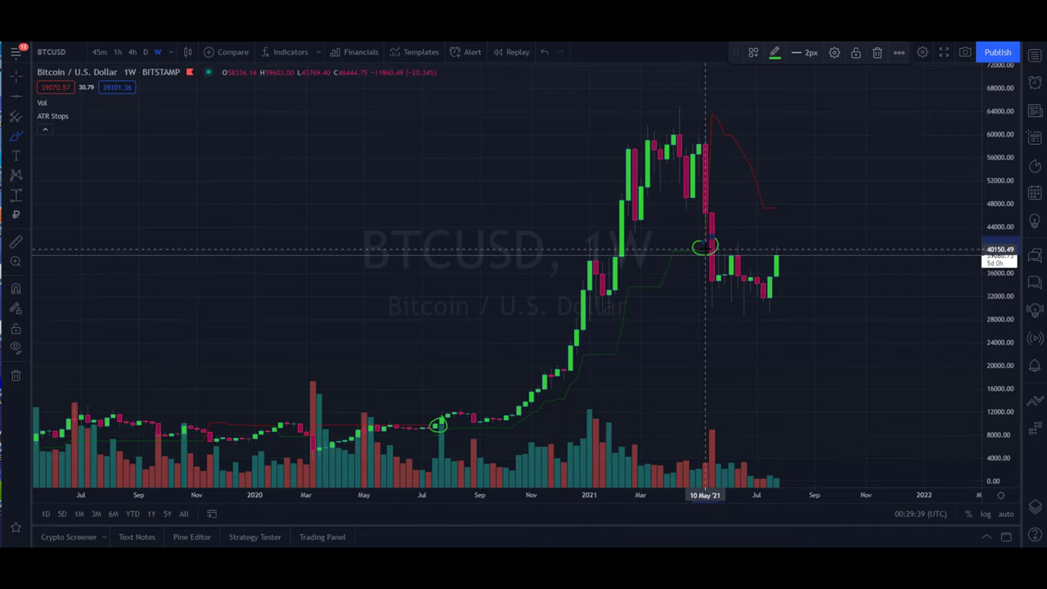
# Draw a price range measurement from about 9,096 on 20 July 2020 to about 40,722 on 19 April 2021
pyautogui.click(16, 195)
pyautogui.click(436, 426)
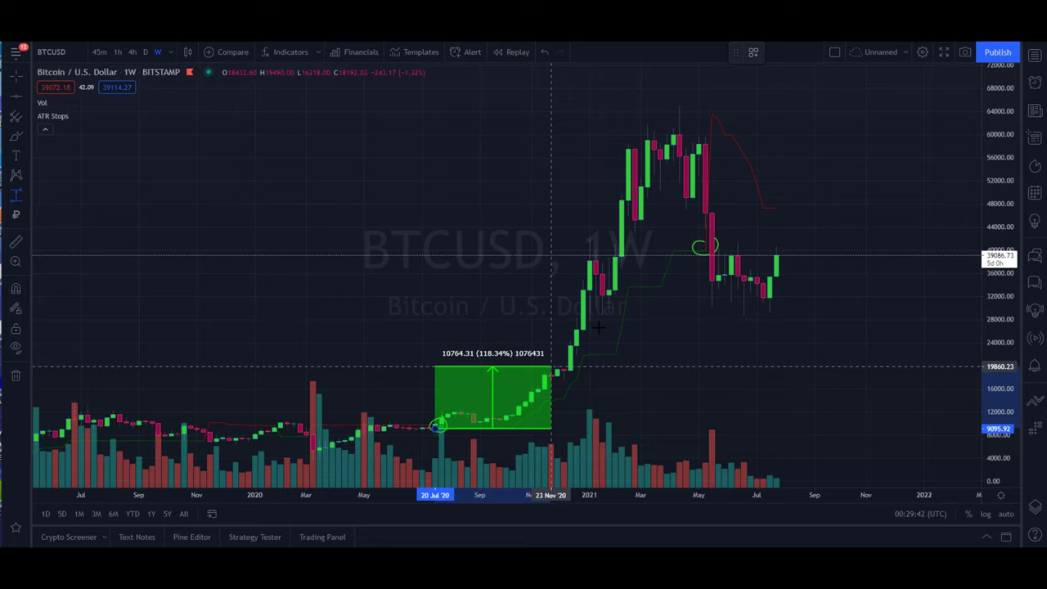
pyautogui.click(686, 246)
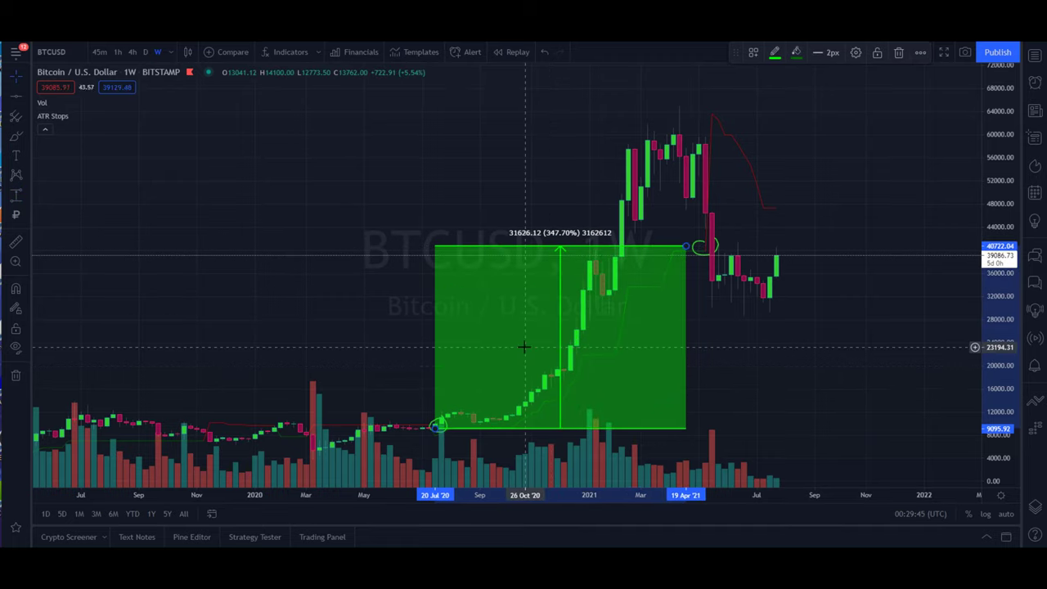
# Remove all drawings from the weekly chart
pyautogui.rightClick(810, 345)
pyautogui.click(770, 316)
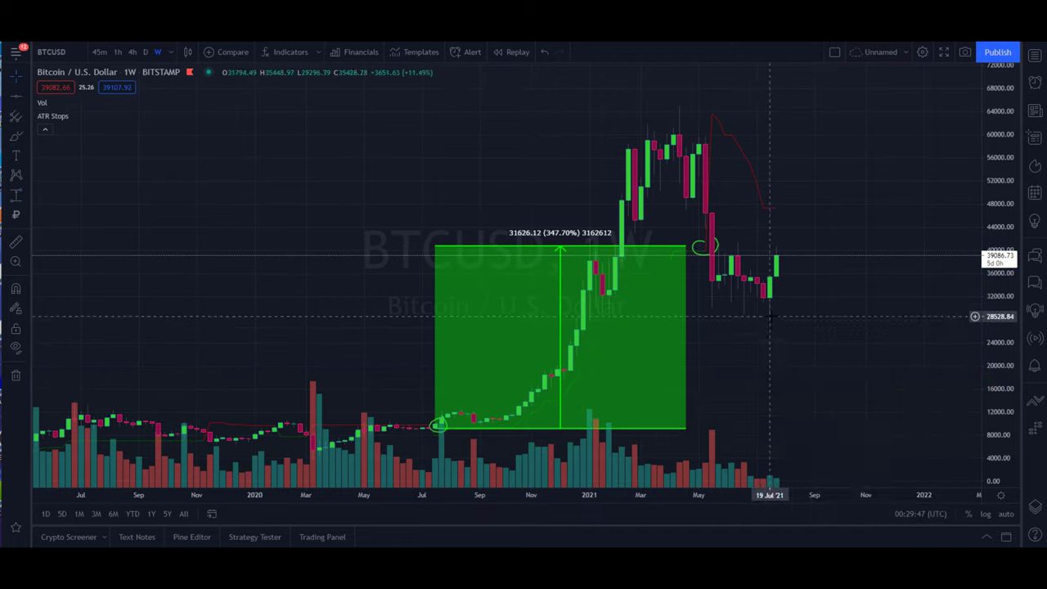
pyautogui.rightClick(769, 316)
pyautogui.click(814, 494)
# Sketch a rising path from the July 2021 low to the red ATR stop near 48,000, circle the crossing, and extend the stop level to September
pyautogui.moveTo(993, 343); pyautogui.dragTo(991, 217)
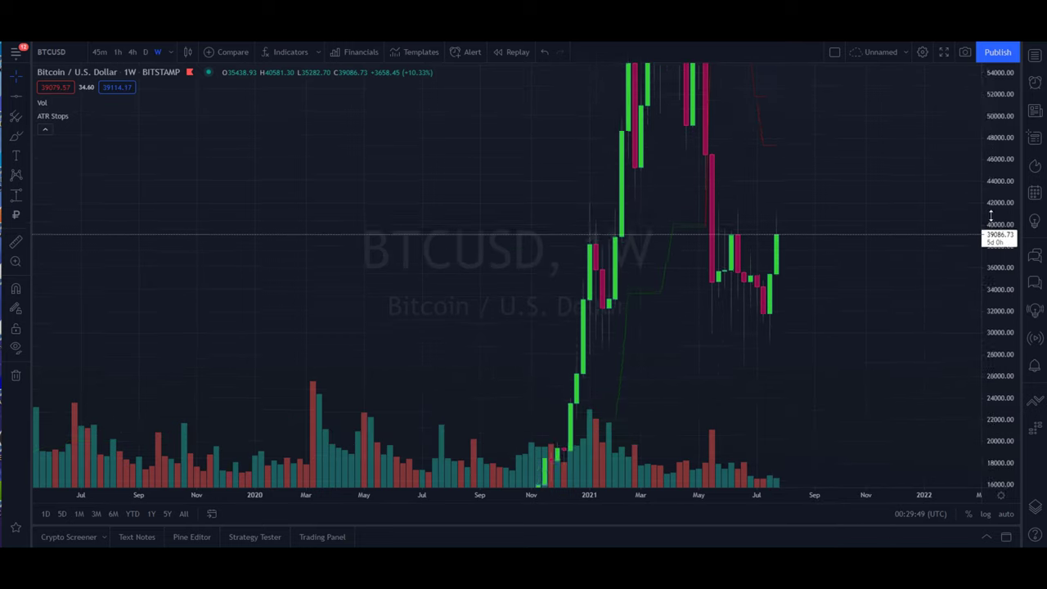
pyautogui.scroll(5, 793, 246)
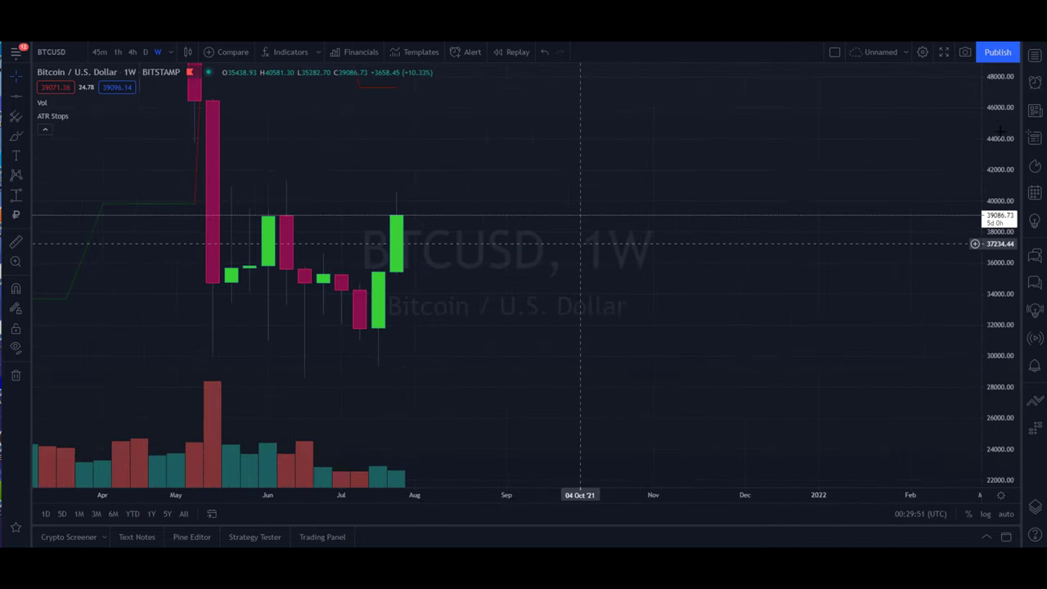
pyautogui.moveTo(1001, 133); pyautogui.dragTo(1003, 361)
pyautogui.scroll(-5, 795, 306)
pyautogui.moveTo(1011, 152); pyautogui.dragTo(1002, 293)
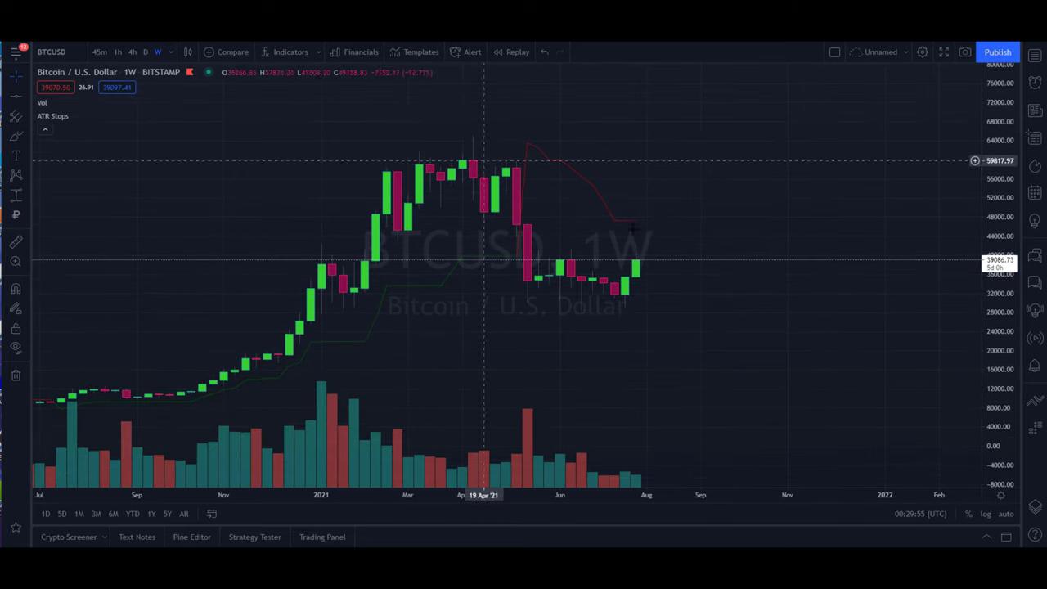
pyautogui.click(16, 135)
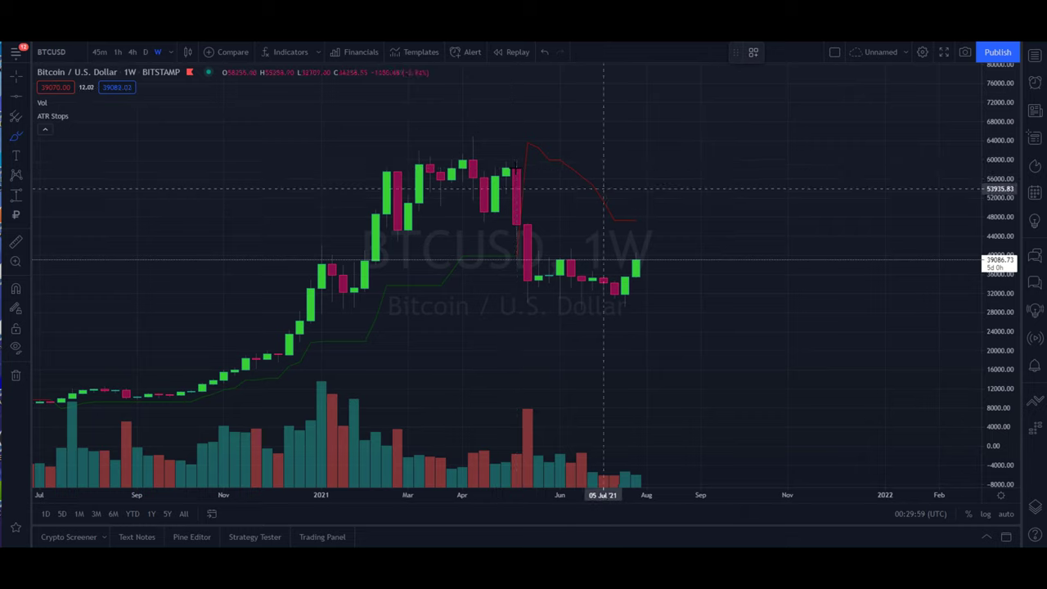
pyautogui.moveTo(624, 301)
pyautogui.mouseDown()
pyautogui.moveTo(673, 211)
pyautogui.moveTo(655, 221)
pyautogui.moveTo(697, 215)
pyautogui.mouseUp()
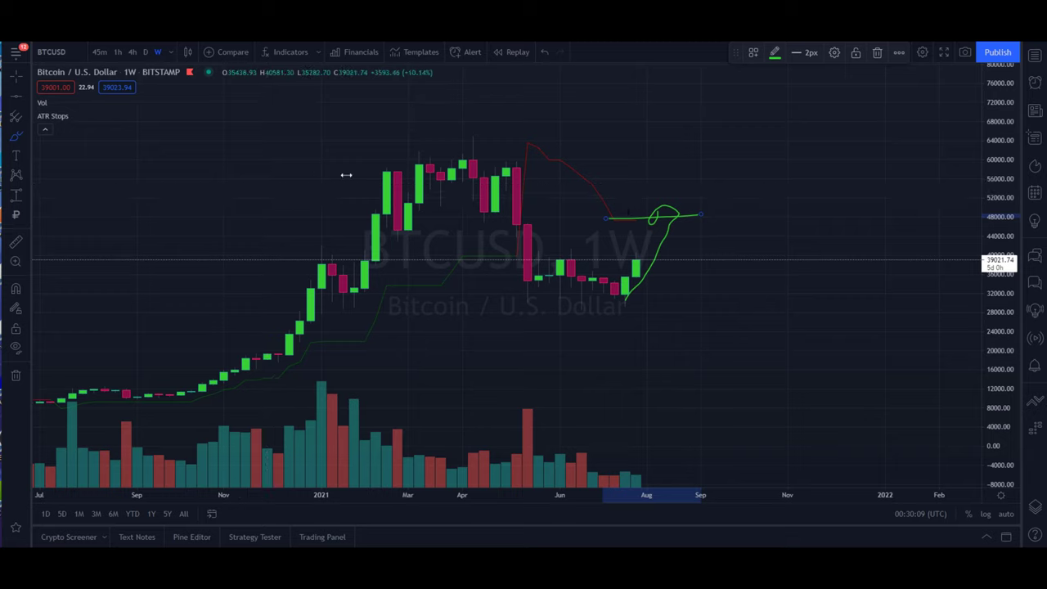
# Draw horizontal rectangle zones at about 39,173 to 41,018 and 29,139 to 30,984 across the weekly candles
pyautogui.click(29, 137)
pyautogui.click(55, 203)
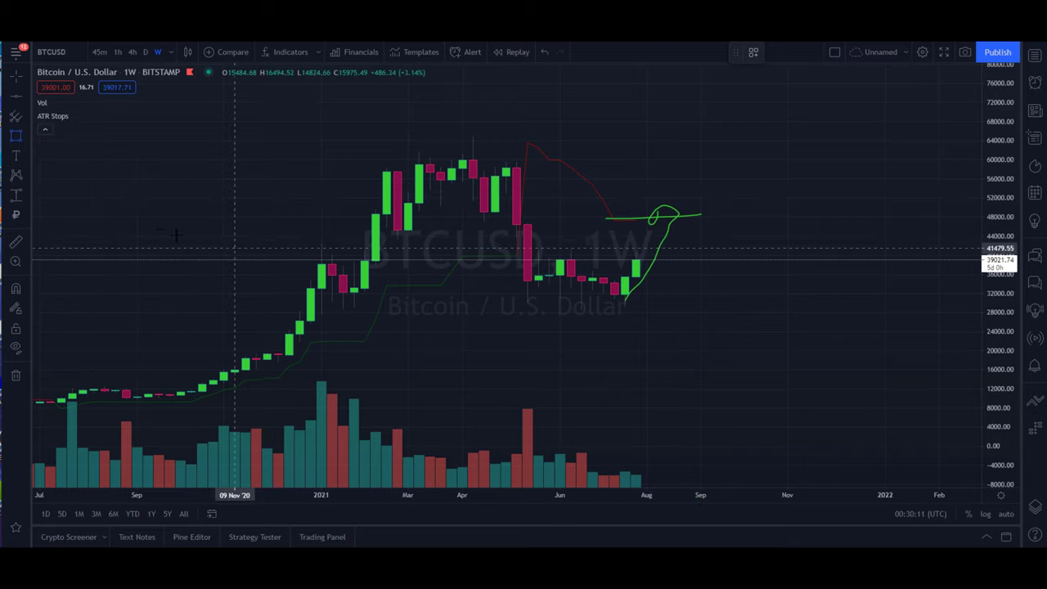
pyautogui.moveTo(234, 251); pyautogui.dragTo(754, 259)
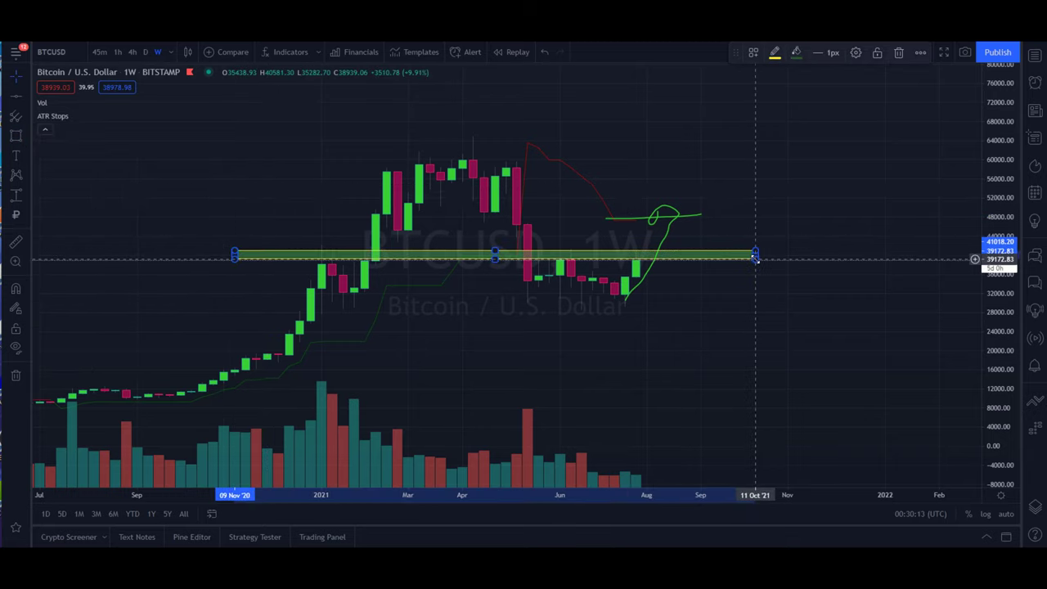
pyautogui.click(14, 136)
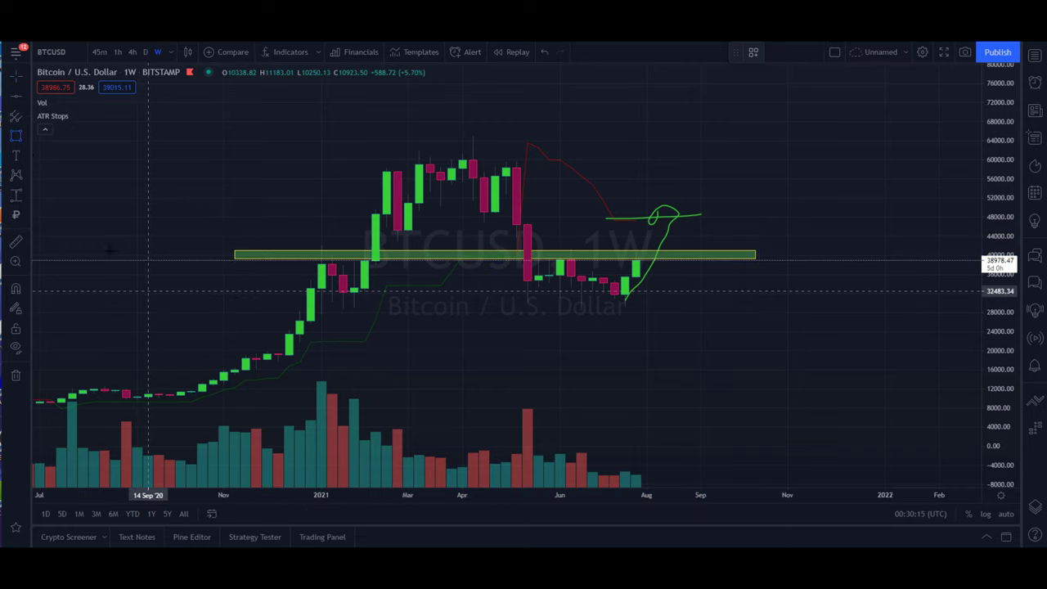
pyautogui.moveTo(148, 299); pyautogui.dragTo(810, 307)
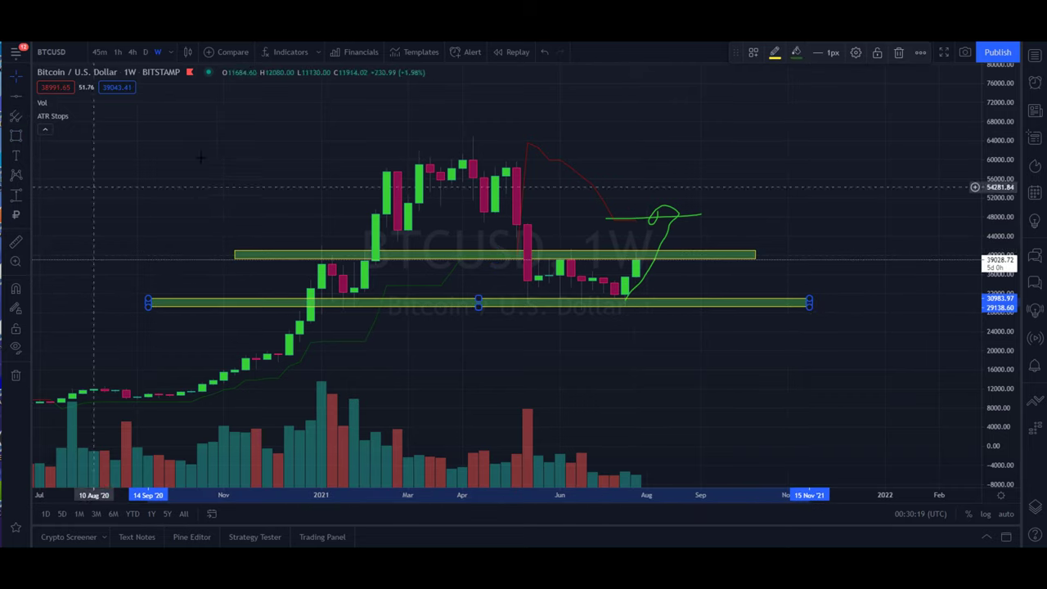
# Brush a falling path from the end of the red ATR stop near 47,000 into the upper rectangle near 40,000
pyautogui.click(25, 141)
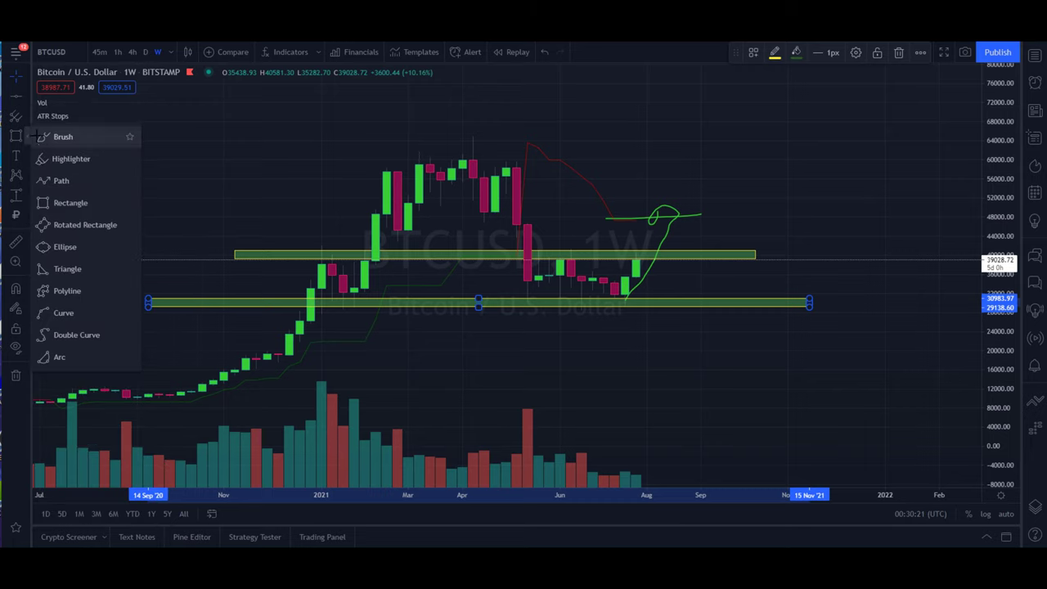
pyautogui.click(59, 136)
pyautogui.moveTo(636, 220)
pyautogui.mouseDown()
pyautogui.moveTo(648, 260)
pyautogui.moveTo(679, 252)
pyautogui.mouseUp()
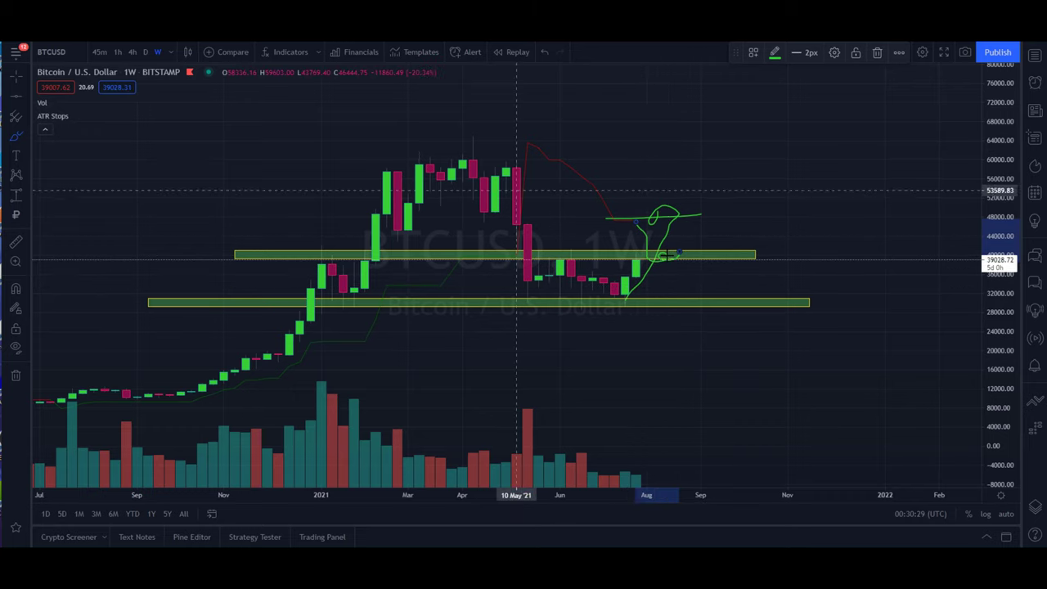
pyautogui.scroll(-4, 326, 424)
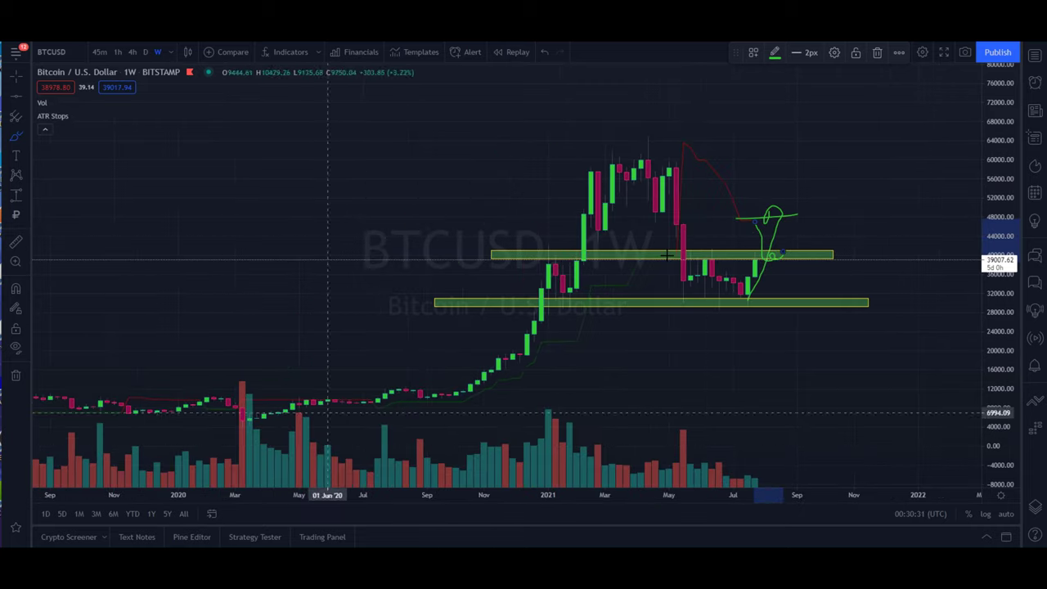
pyautogui.scroll(3, 668, 255)
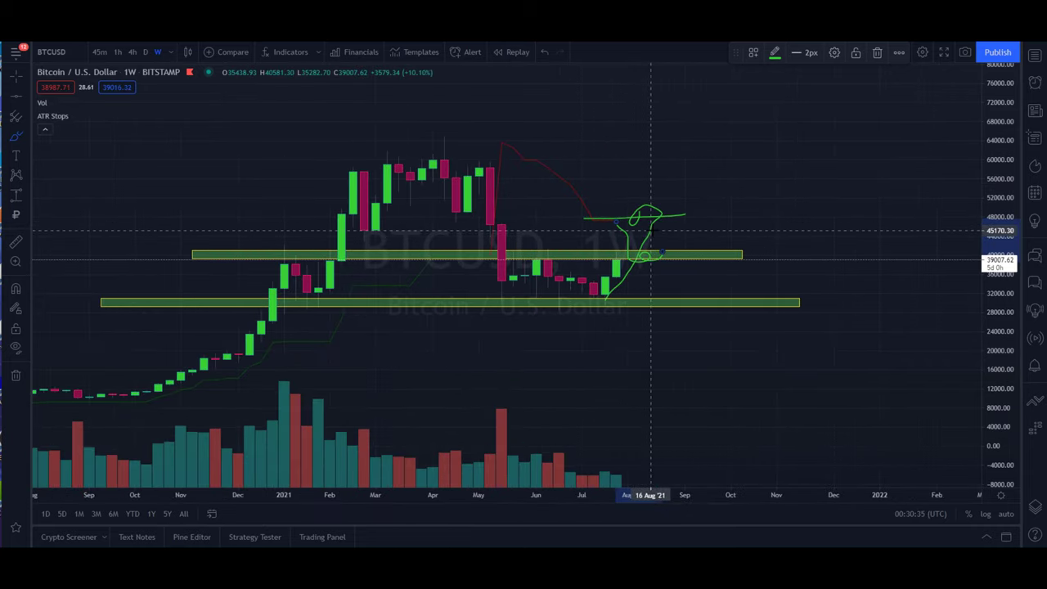
pyautogui.scroll(-2, 444, 299)
pyautogui.scroll(-1, 445, 299)
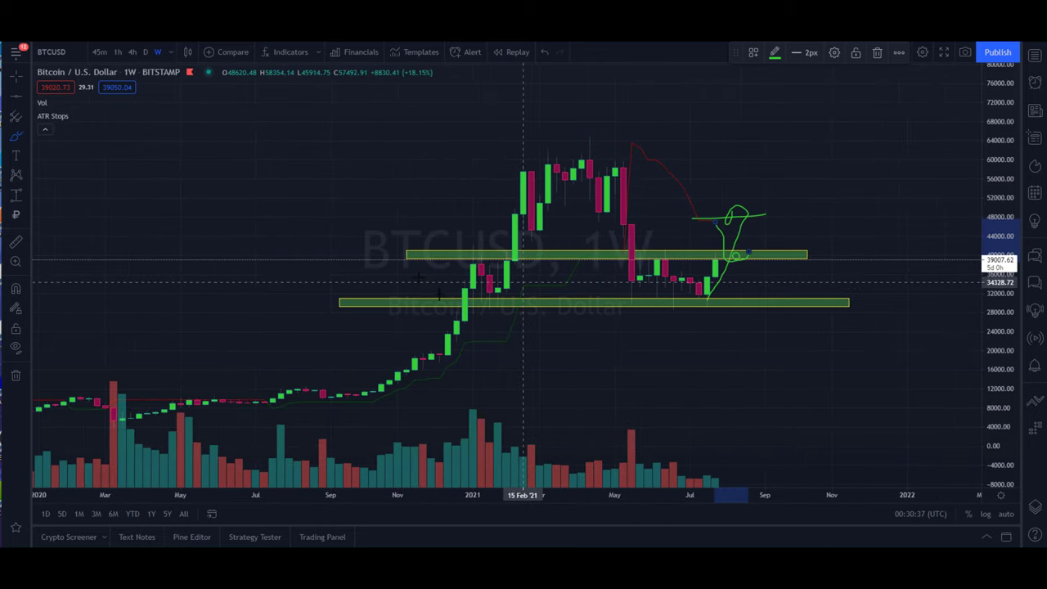
# Remove all drawings from the weekly chart, and show the 1-hour chart with its view reset
pyautogui.rightClick(337, 212)
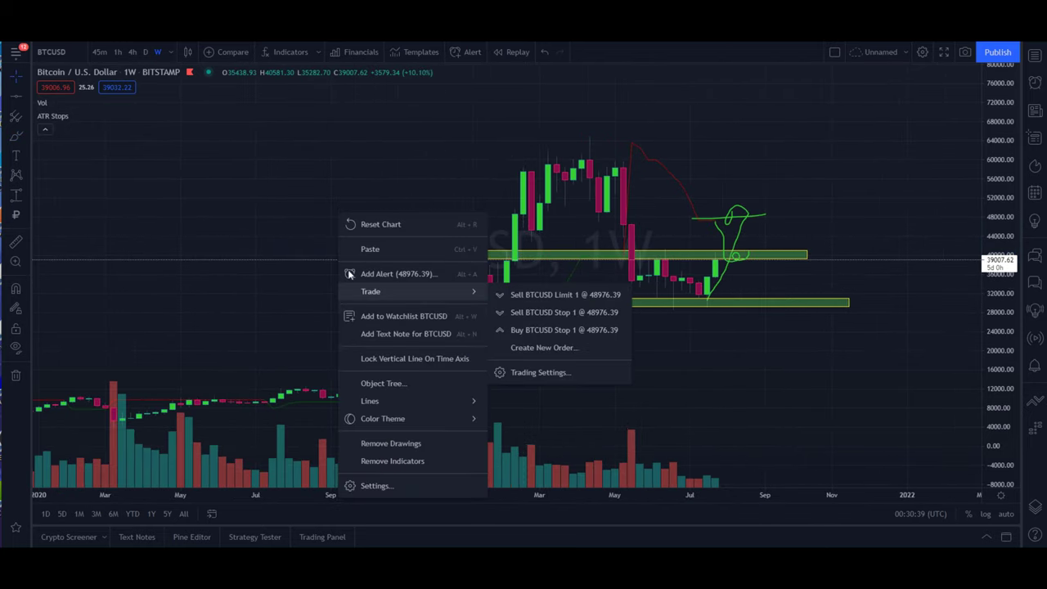
pyautogui.click(391, 443)
pyautogui.click(170, 51)
pyautogui.click(118, 51)
pyautogui.rightClick(412, 202)
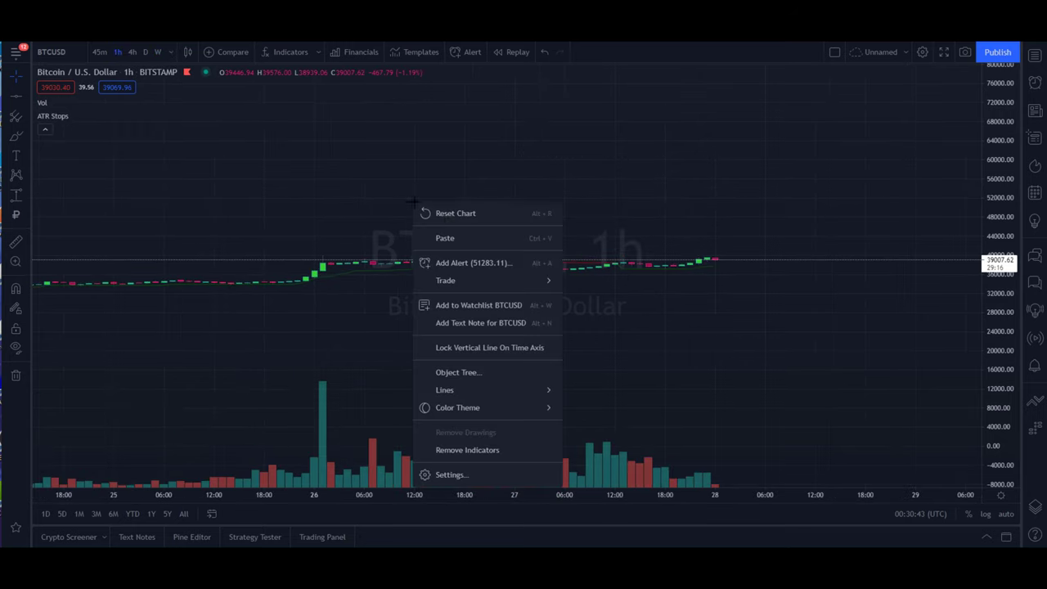
pyautogui.click(453, 214)
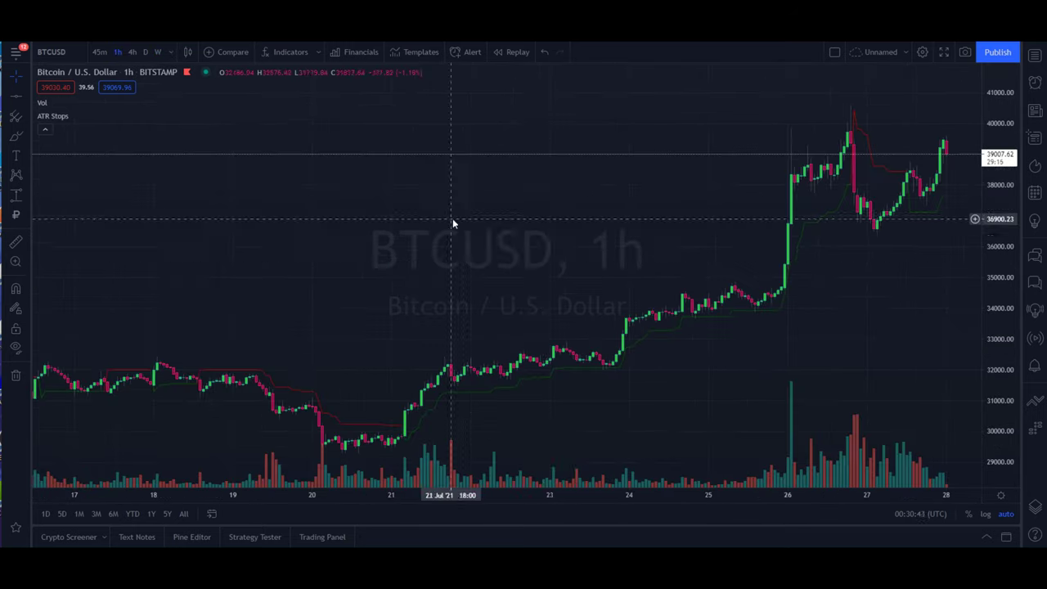
# Set the ATR Stops indicator's NATRMultip to 3.5 on the 1-hour chart
pyautogui.click(14, 138)
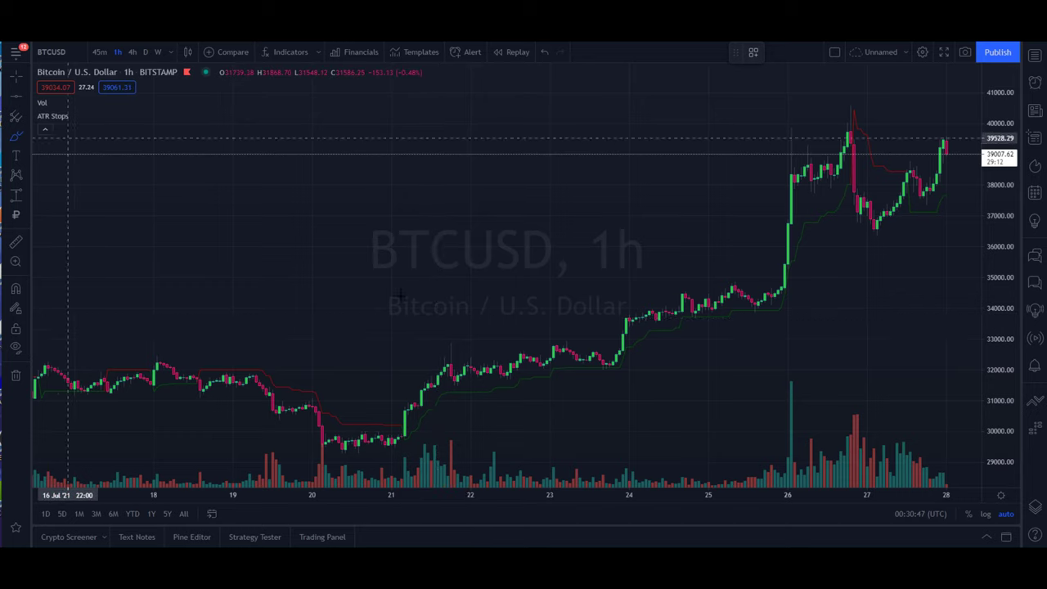
pyautogui.click(93, 116)
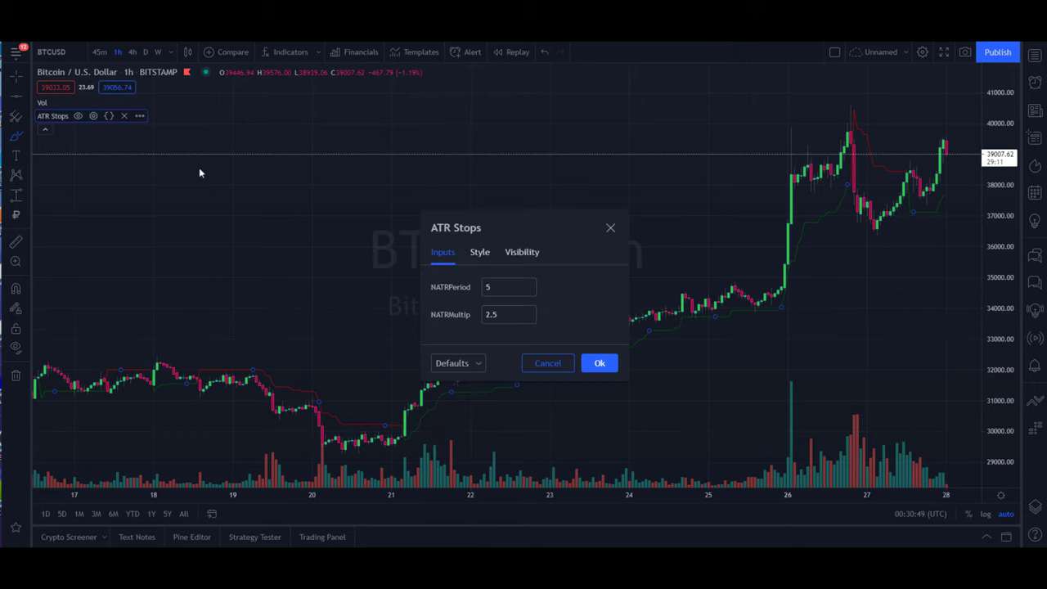
pyautogui.click(514, 315)
pyautogui.press('BackSpace')
pyautogui.press('BackSpace')
pyautogui.press('BackSpace')
pyautogui.write('3.')
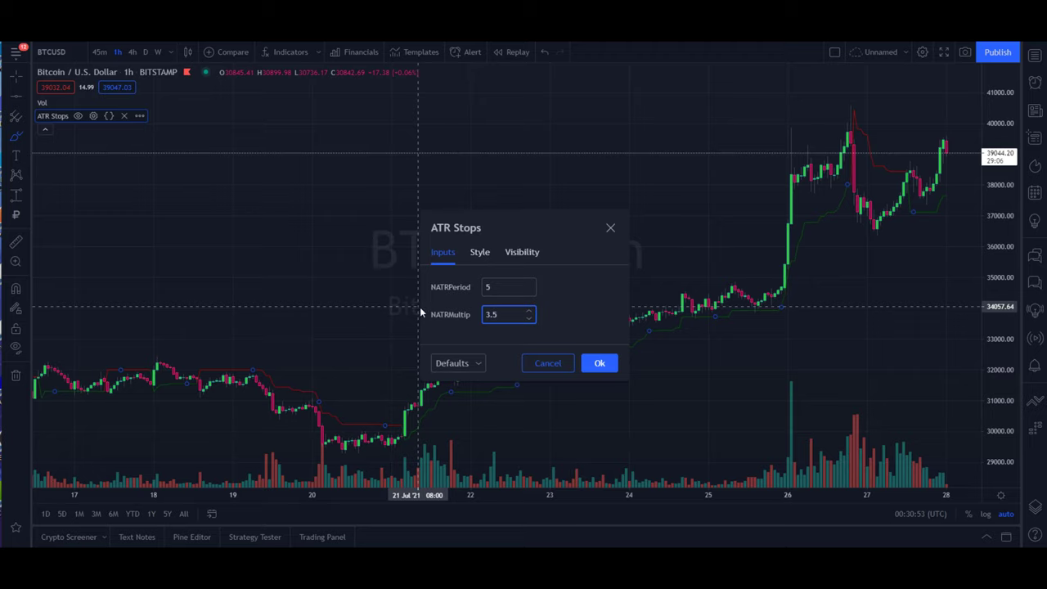
pyautogui.write('5')
pyautogui.click(576, 317)
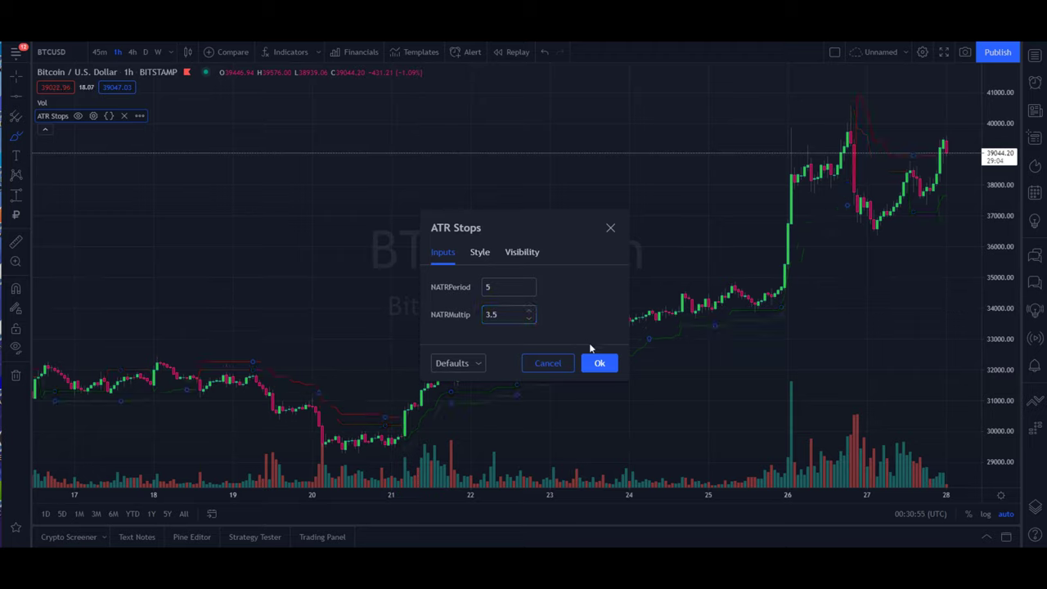
pyautogui.click(600, 365)
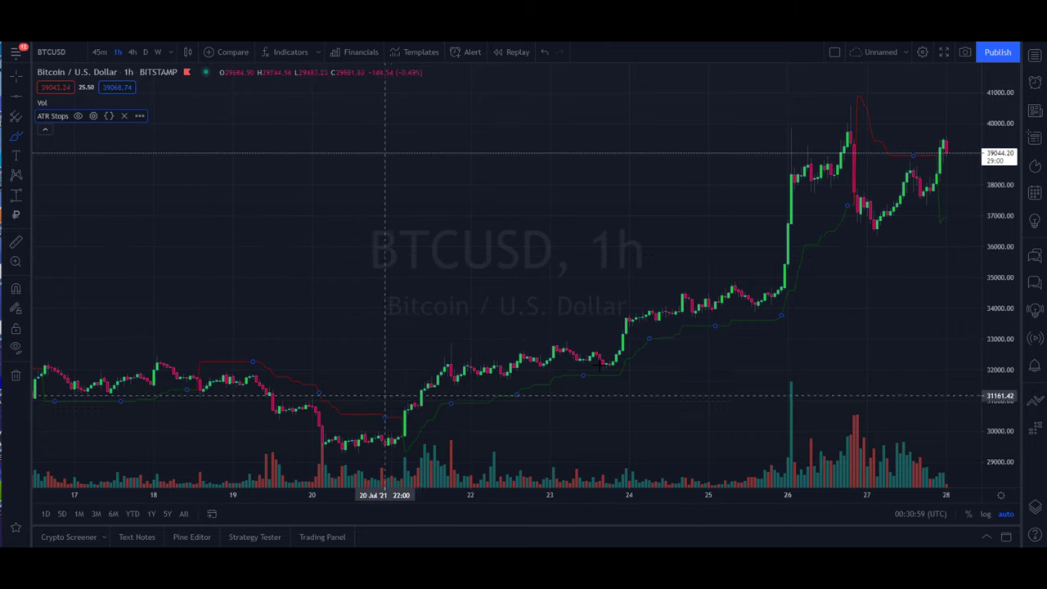
# Brush-mark the 21 July breakout near 30,000, the pullbacks and flat stop levels through 25 July, and the 26 July stop hit near 37,400
pyautogui.click(405, 429)
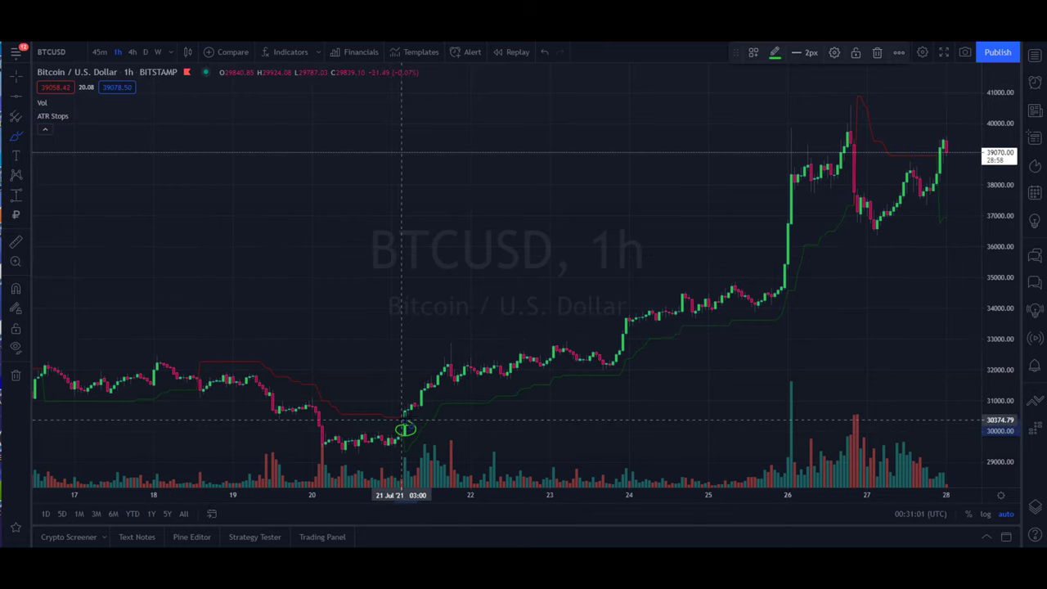
pyautogui.moveTo(426, 404); pyautogui.dragTo(489, 401)
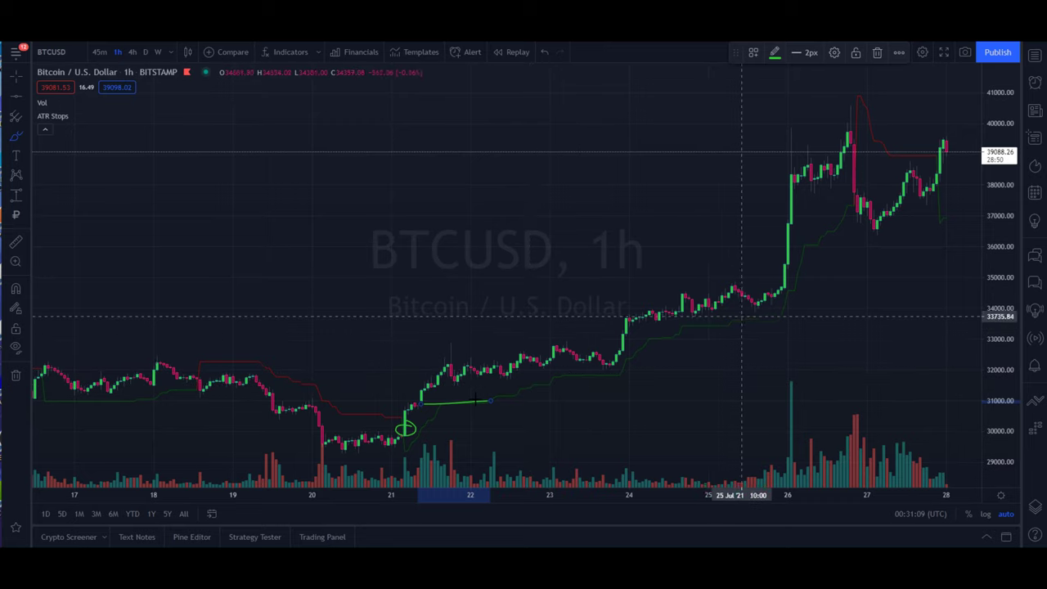
pyautogui.moveTo(609, 364)
pyautogui.mouseDown()
pyautogui.moveTo(596, 361)
pyautogui.moveTo(615, 359)
pyautogui.mouseUp()
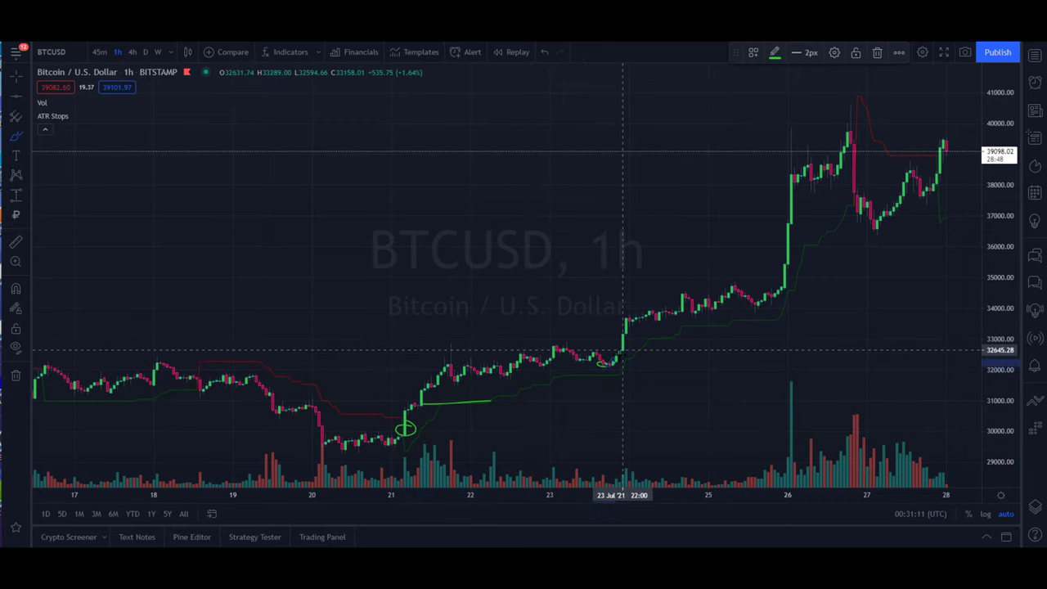
pyautogui.moveTo(689, 314); pyautogui.dragTo(766, 297)
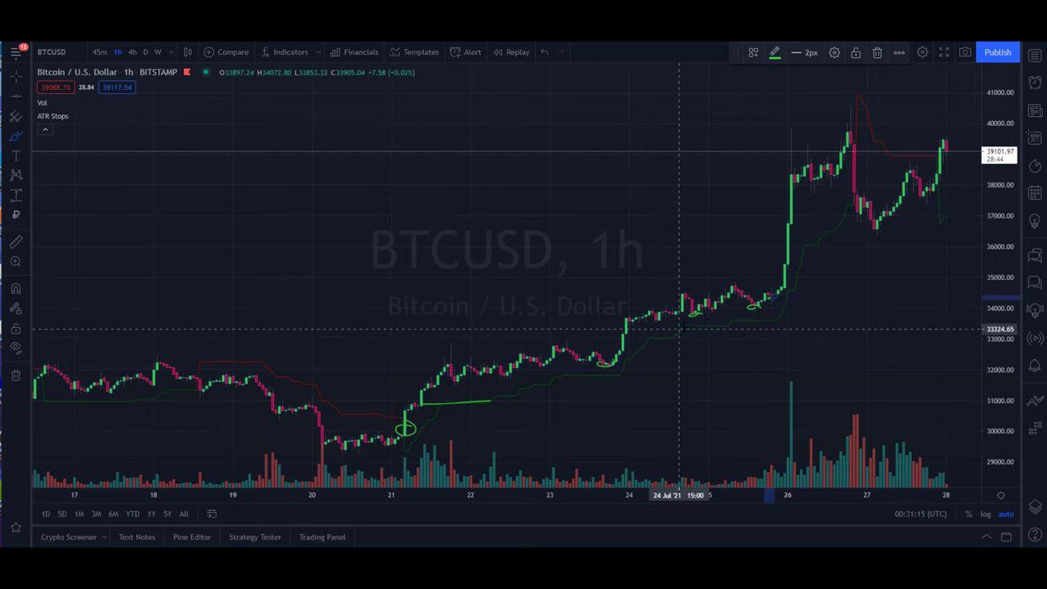
pyautogui.moveTo(684, 326); pyautogui.dragTo(774, 321)
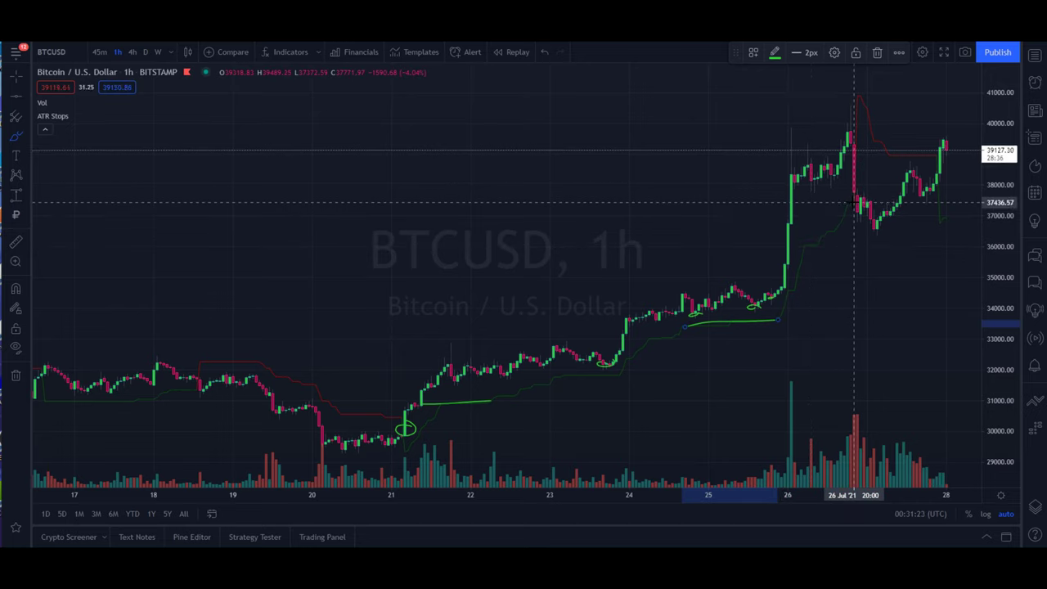
pyautogui.moveTo(829, 199)
pyautogui.mouseDown()
pyautogui.moveTo(859, 213)
pyautogui.moveTo(851, 200)
pyautogui.mouseUp()
# Measure the price range from the 21 July entry at 30,929 to the 26 July stop hit at 37,418.69, and delete the measurement
pyautogui.click(13, 196)
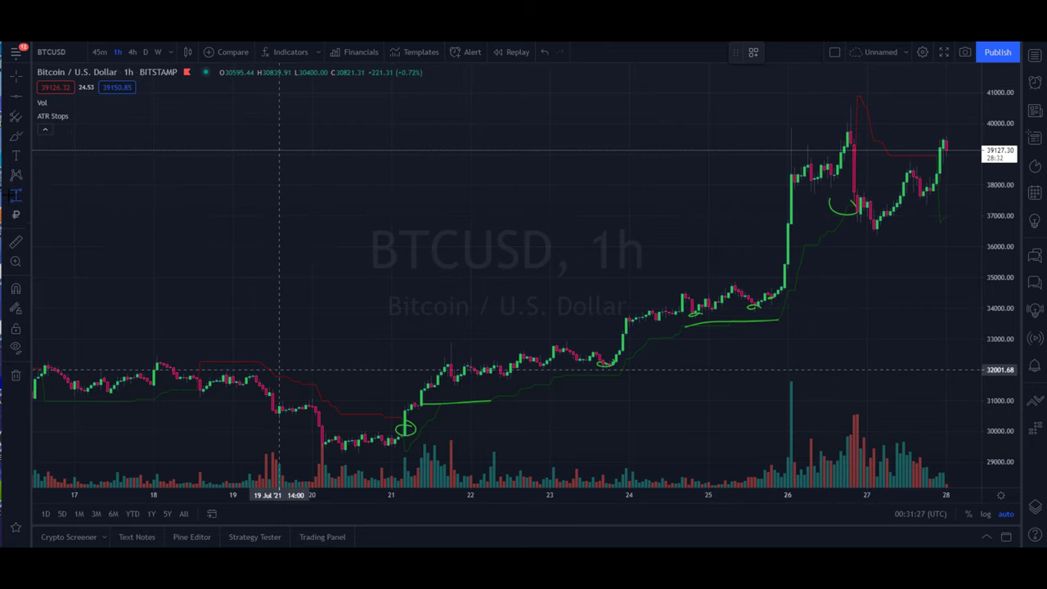
pyautogui.click(421, 402)
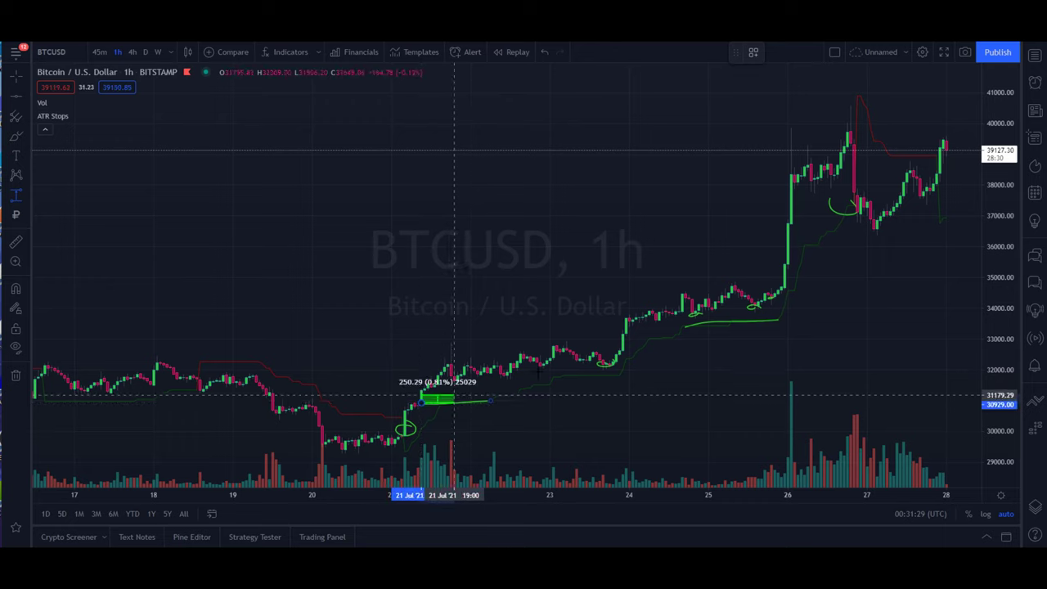
pyautogui.click(853, 203)
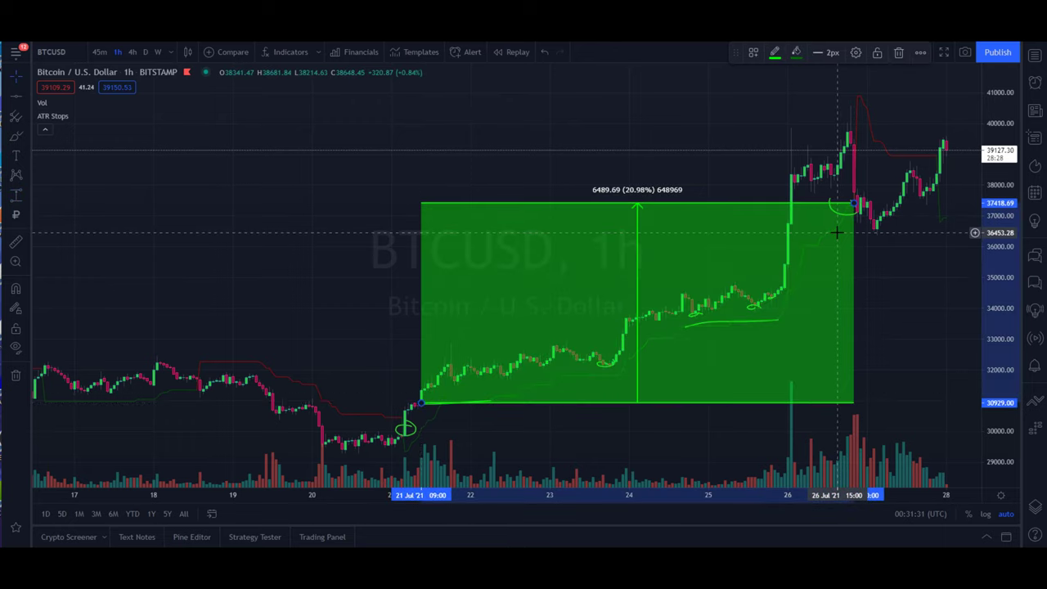
pyautogui.press('Delete')
pyautogui.scroll(3, 837, 233)
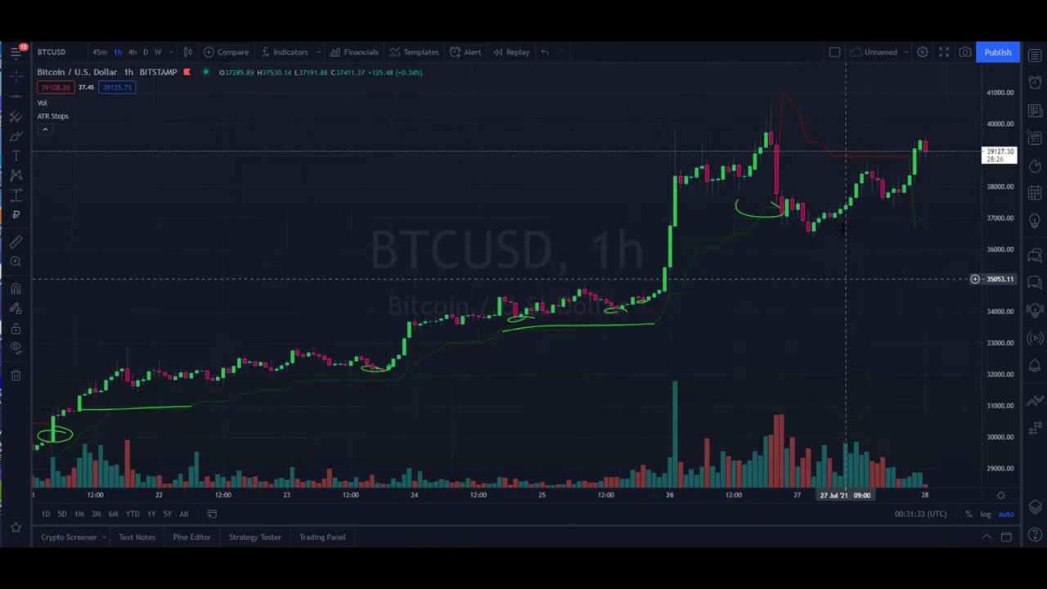
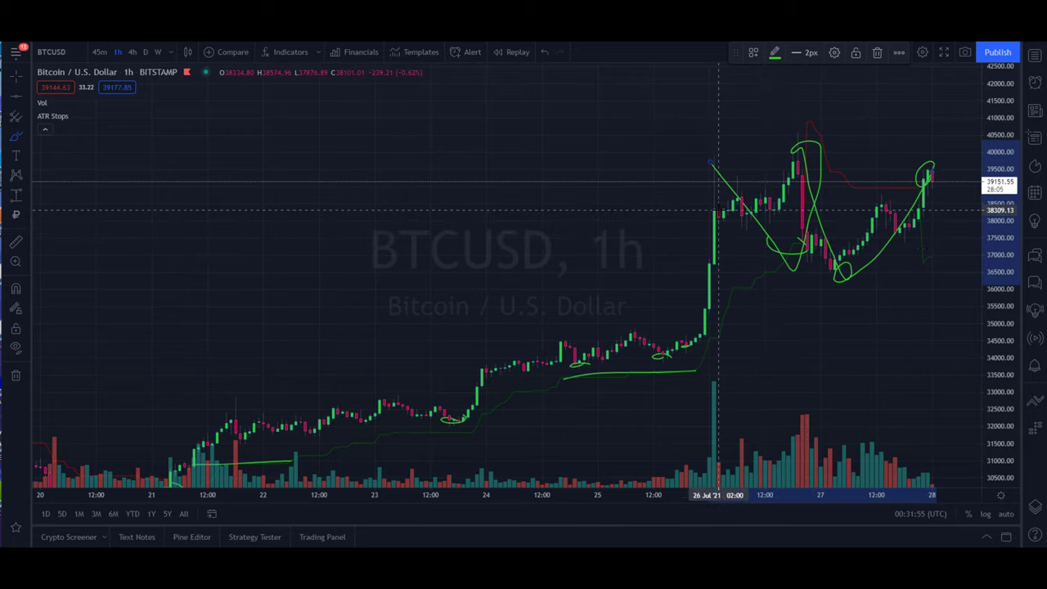
# On the 4-hour chart, draw a resistance rectangle at about 39,200 to 39,900 and a support rectangle at about 36,414 to 36,655
pyautogui.click(129, 52)
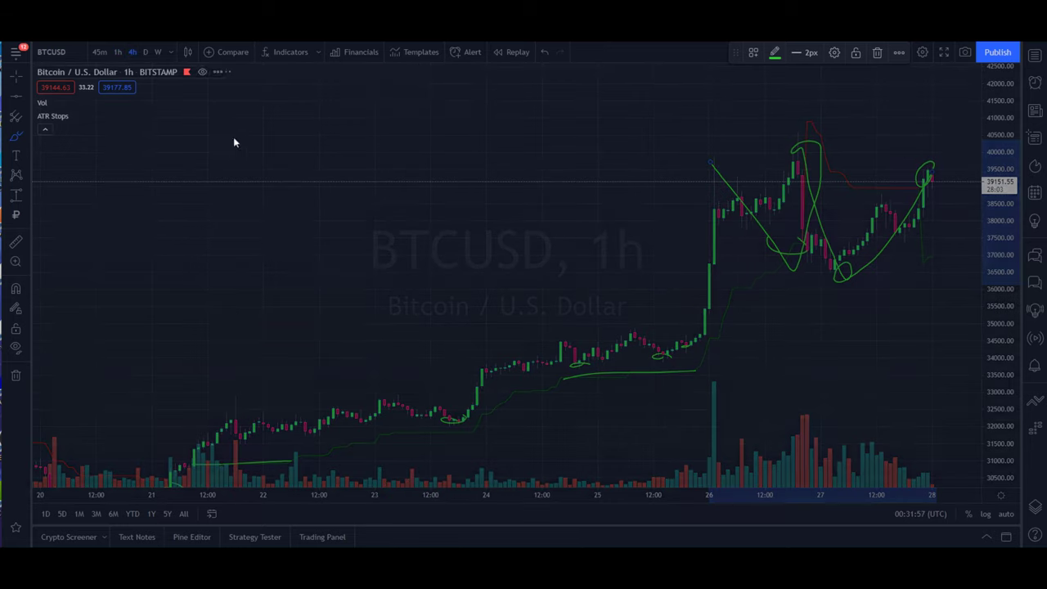
pyautogui.scroll(5, 263, 161)
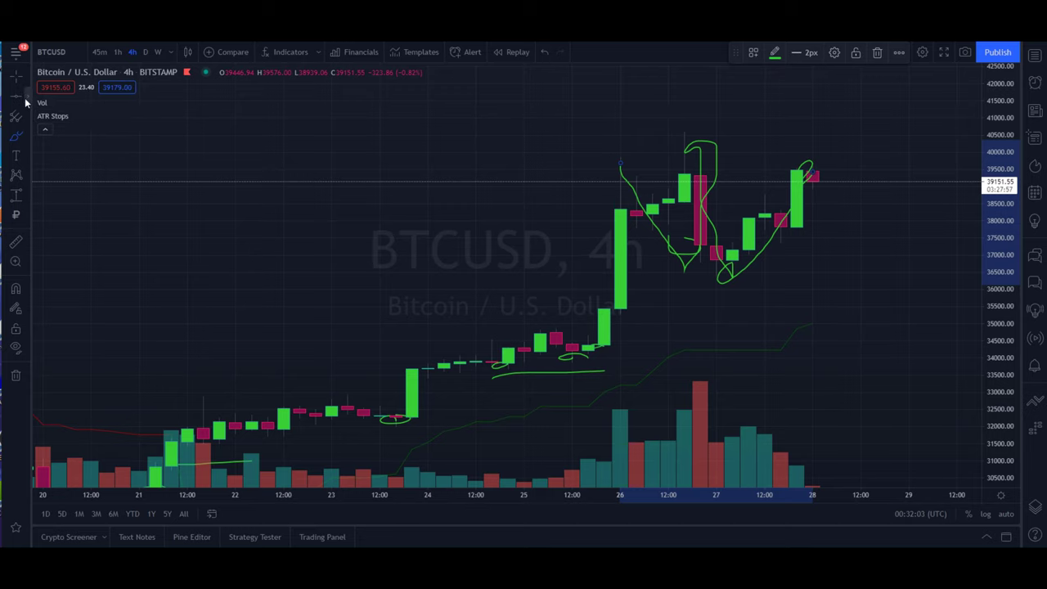
pyautogui.click(25, 97)
pyautogui.click(27, 139)
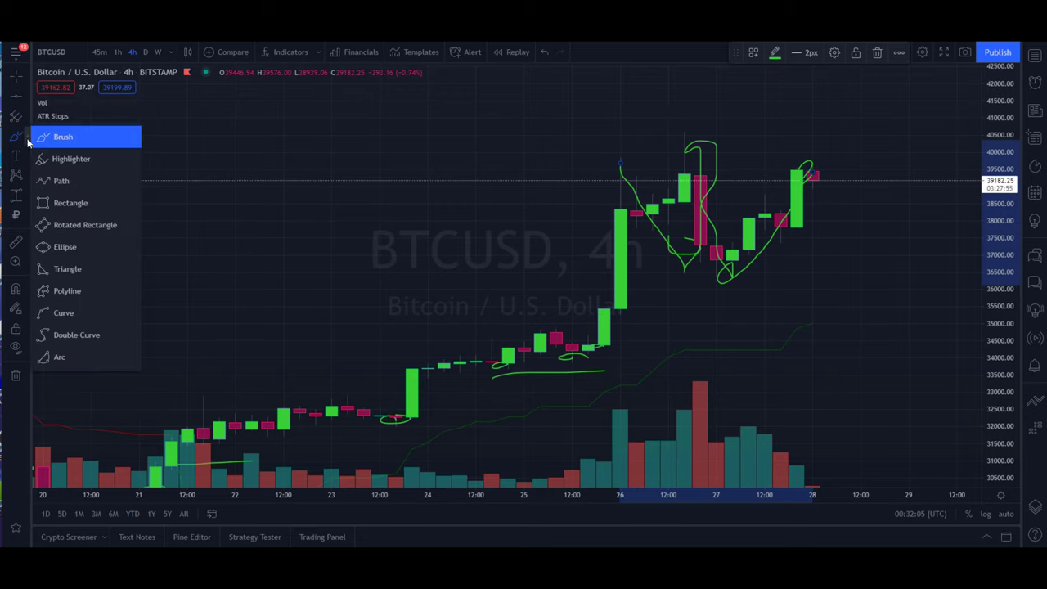
pyautogui.click(42, 202)
pyautogui.moveTo(348, 154)
pyautogui.mouseDown()
pyautogui.moveTo(812, 192)
pyautogui.moveTo(913, 193)
pyautogui.moveTo(925, 180)
pyautogui.mouseUp()
pyautogui.click(928, 181)
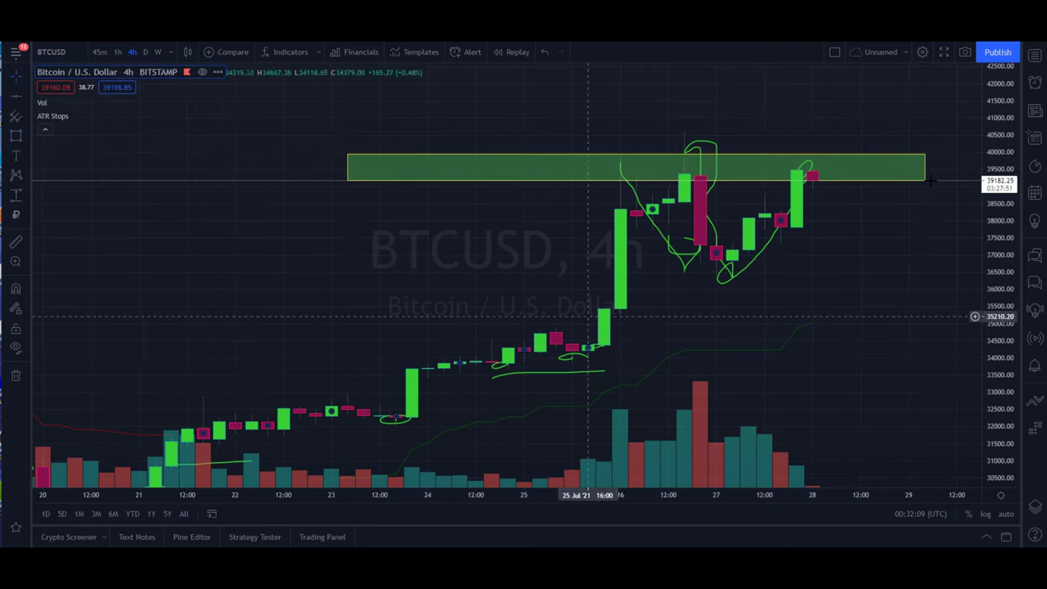
pyautogui.click(15, 135)
pyautogui.moveTo(315, 265)
pyautogui.mouseDown()
pyautogui.moveTo(953, 275)
pyautogui.moveTo(941, 275)
pyautogui.mouseUp()
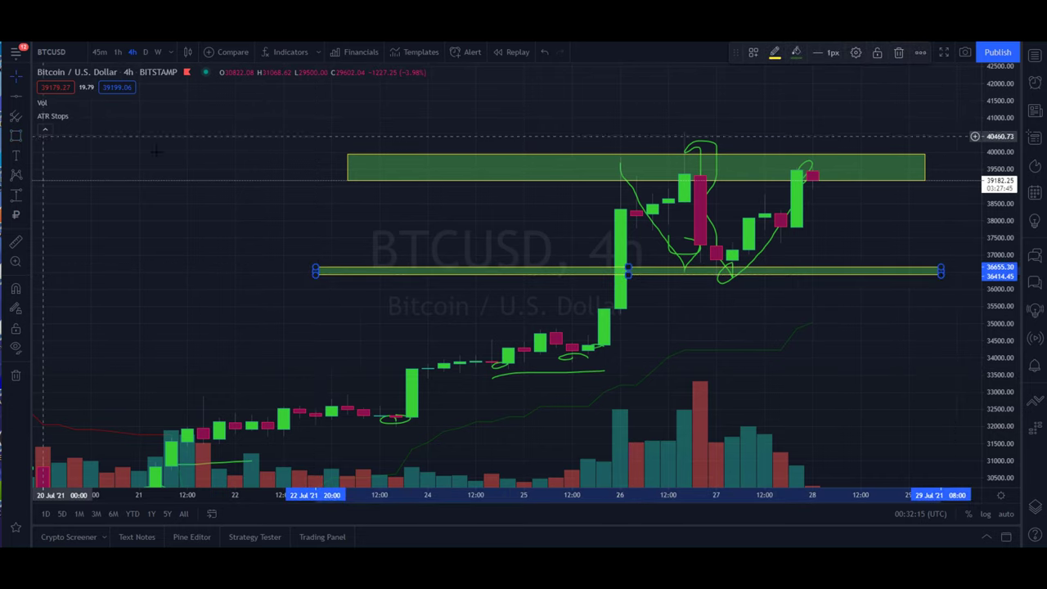
# Brush a drop from the 28 July candle to the support zone near 36,500, and cross out the two tops in the resistance zone
pyautogui.click(26, 136)
pyautogui.click(54, 136)
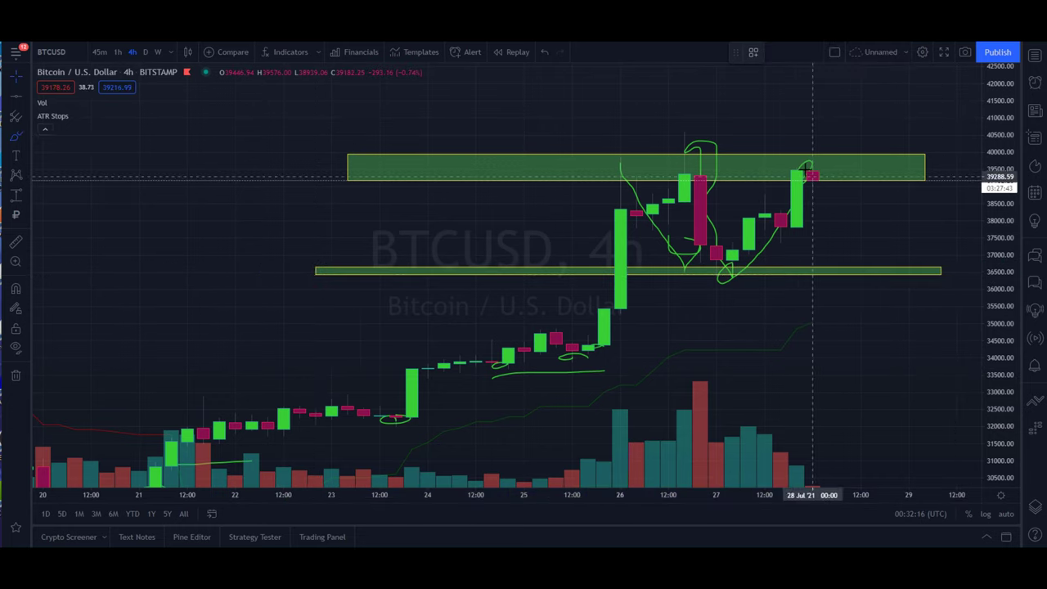
pyautogui.moveTo(818, 231)
pyautogui.mouseDown()
pyautogui.moveTo(824, 276)
pyautogui.moveTo(845, 262)
pyautogui.mouseUp()
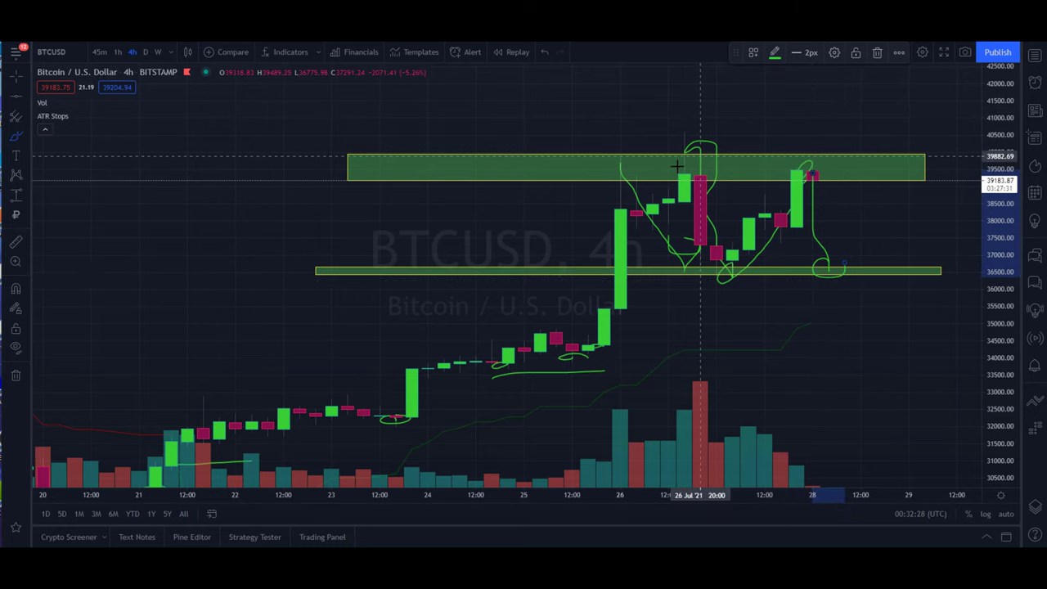
pyautogui.moveTo(685, 151); pyautogui.dragTo(717, 179)
pyautogui.moveTo(828, 156)
pyautogui.mouseDown()
pyautogui.moveTo(798, 179)
pyautogui.moveTo(830, 178)
pyautogui.mouseUp()
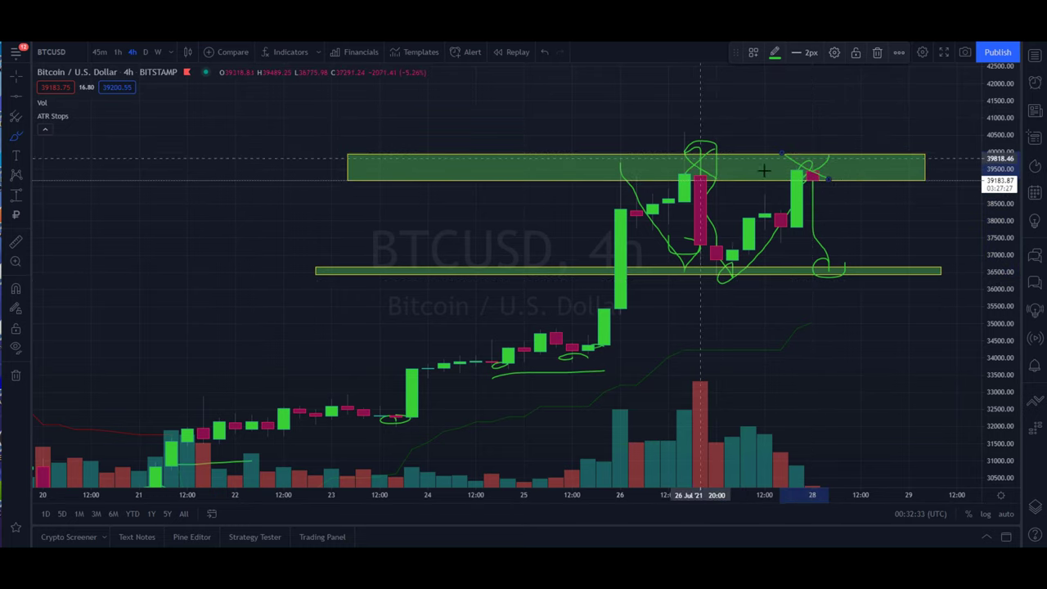
# Clear all drawings, and redraw a resistance rectangle at about 39,240 to 39,786 and a support rectangle at about 36,559 to 36,864
pyautogui.rightClick(494, 219)
pyautogui.click(546, 448)
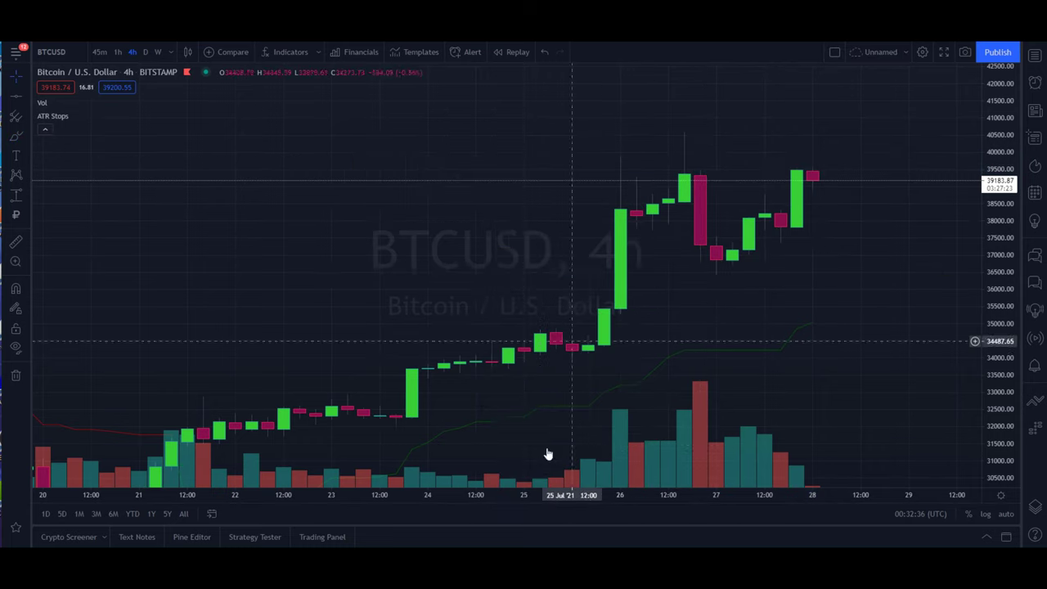
pyautogui.click(28, 116)
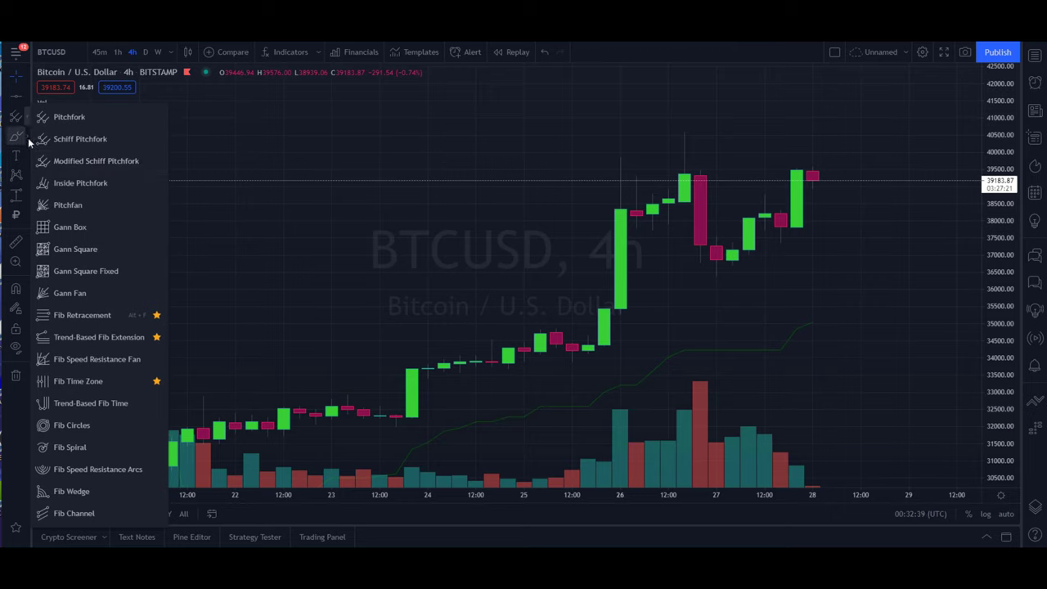
pyautogui.click(29, 137)
pyautogui.click(70, 202)
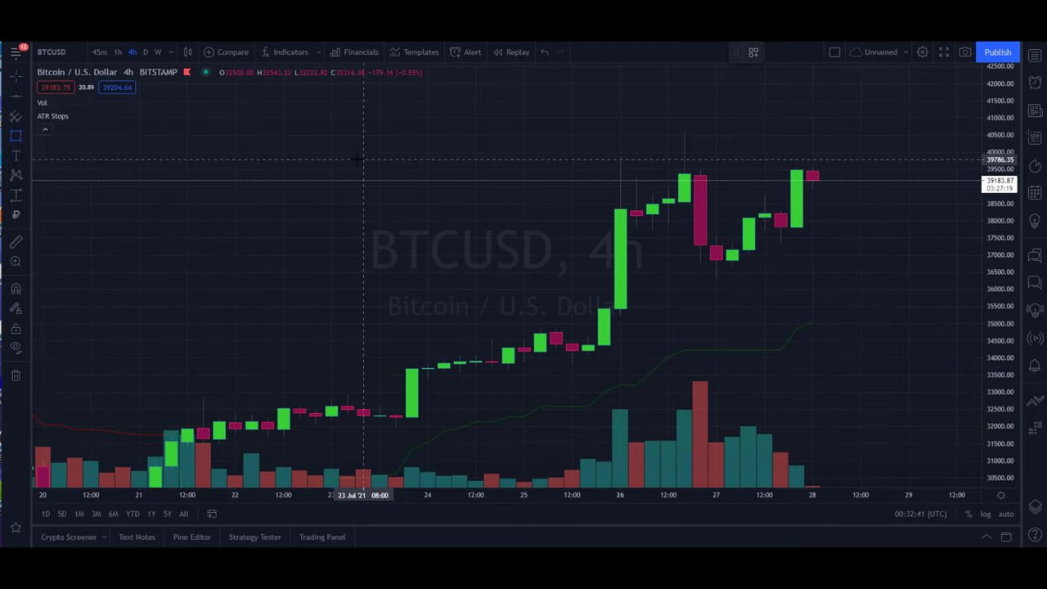
pyautogui.moveTo(364, 161); pyautogui.dragTo(941, 178)
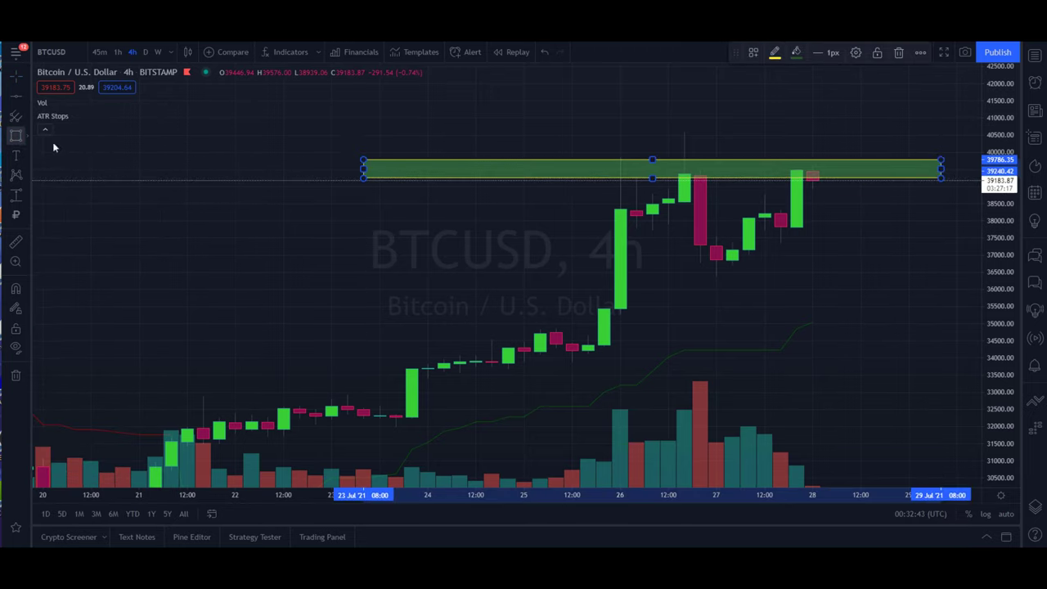
pyautogui.click(20, 140)
pyautogui.moveTo(380, 260); pyautogui.dragTo(937, 270)
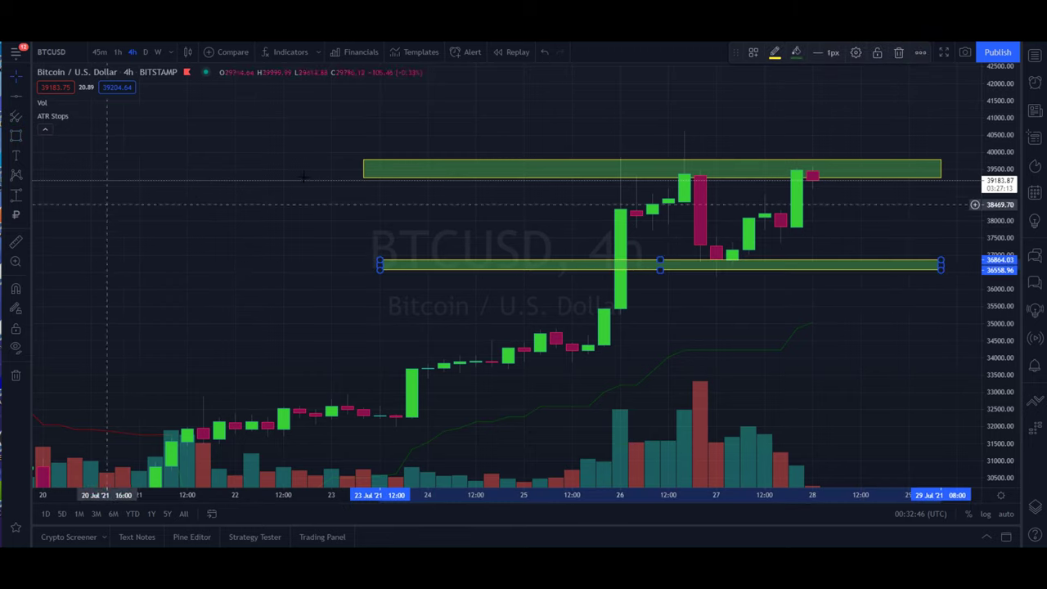
# Brush-mark the two tops in the resistance zone, add an upward breakout arrow to about 41,000, and cross out both tops
pyautogui.click(27, 137)
pyautogui.click(57, 136)
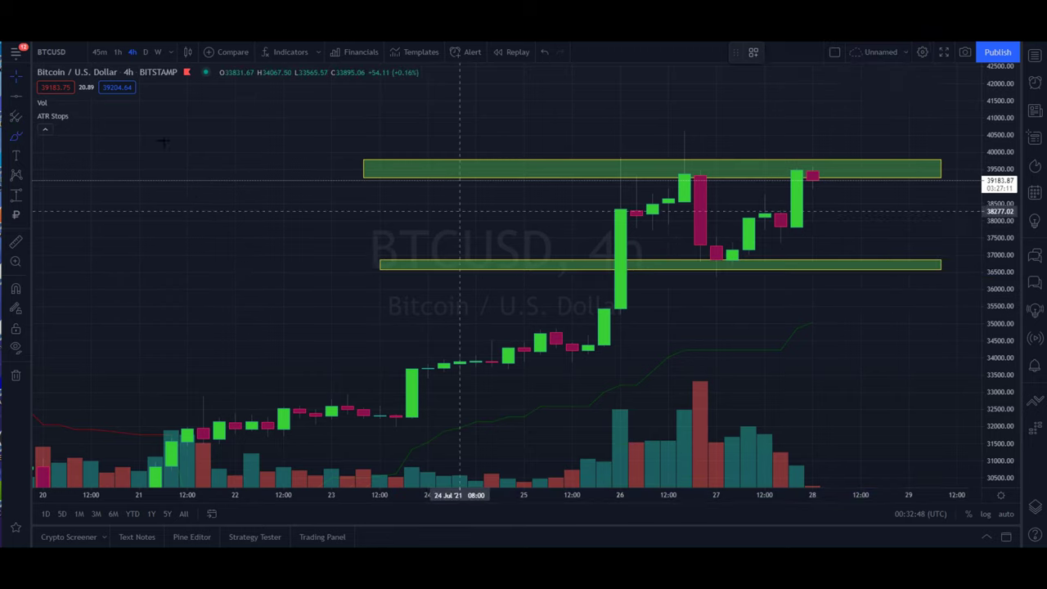
pyautogui.moveTo(698, 171)
pyautogui.mouseDown()
pyautogui.moveTo(683, 170)
pyautogui.moveTo(701, 174)
pyautogui.mouseUp()
pyautogui.moveTo(811, 166)
pyautogui.mouseDown()
pyautogui.moveTo(795, 164)
pyautogui.moveTo(859, 116)
pyautogui.mouseUp()
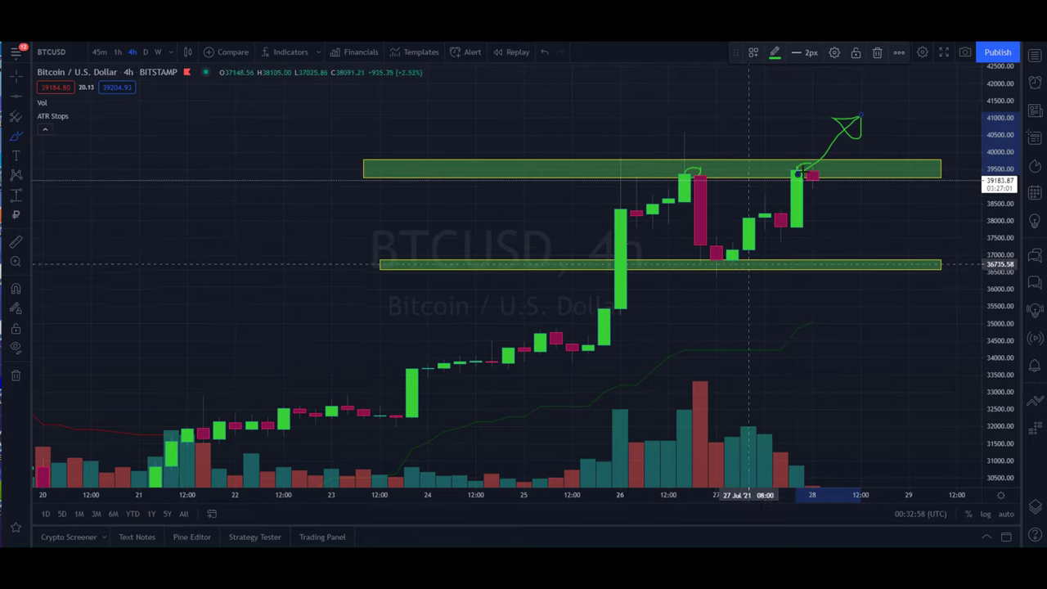
pyautogui.moveTo(828, 161)
pyautogui.mouseDown()
pyautogui.moveTo(809, 170)
pyautogui.moveTo(829, 183)
pyautogui.mouseUp()
pyautogui.moveTo(701, 168)
pyautogui.mouseDown()
pyautogui.moveTo(693, 171)
pyautogui.moveTo(717, 182)
pyautogui.mouseUp()
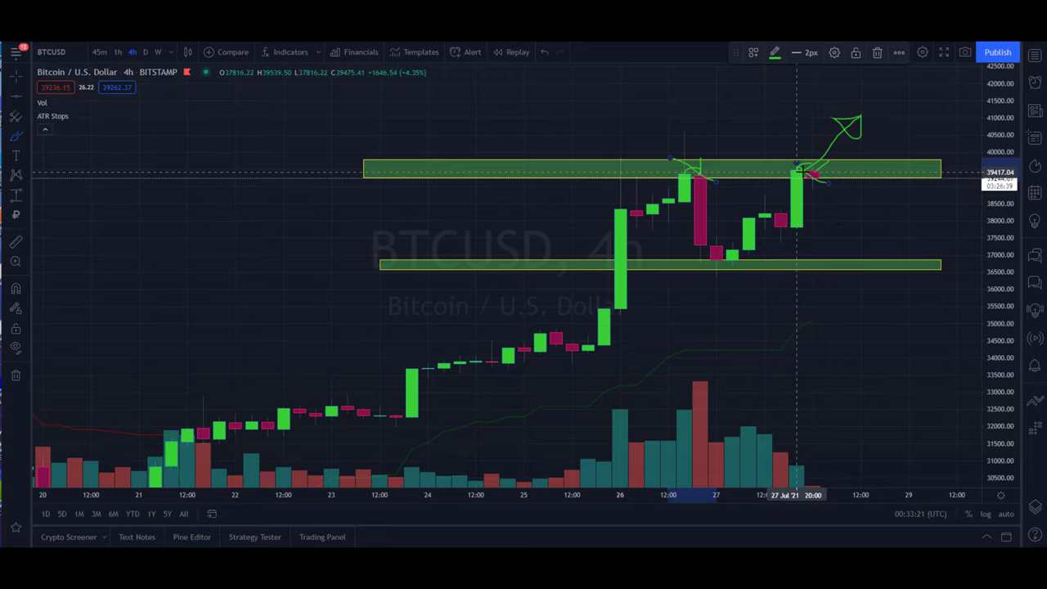
# Brush a drop from the 28 July candle down to the support zone, and circle the landing area
pyautogui.moveTo(802, 172); pyautogui.dragTo(823, 210)
pyautogui.moveTo(829, 251); pyautogui.dragTo(840, 260)
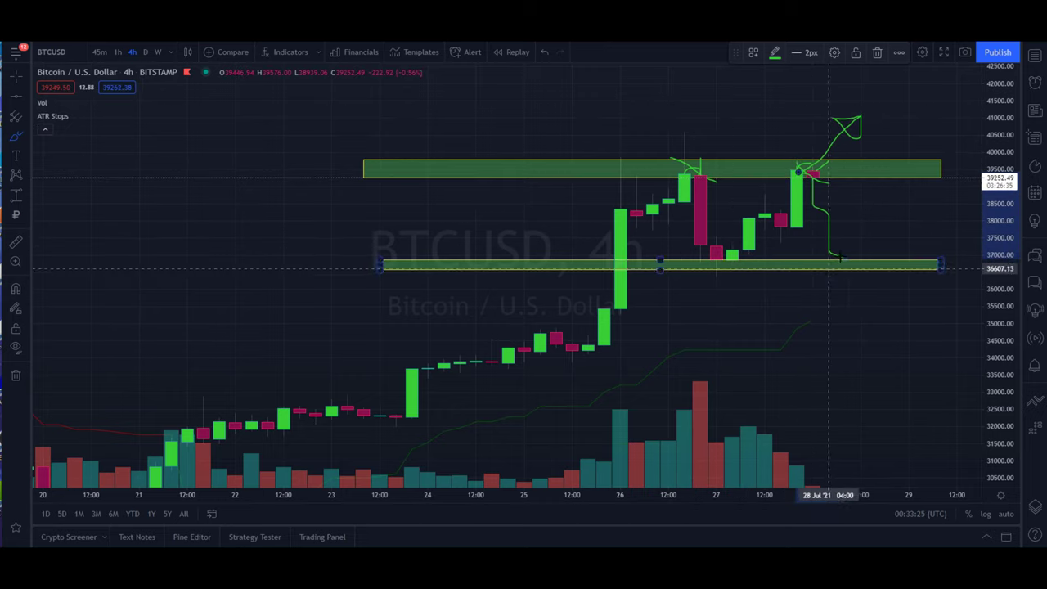
pyautogui.moveTo(845, 253)
pyautogui.mouseDown()
pyautogui.moveTo(829, 248)
pyautogui.moveTo(845, 246)
pyautogui.mouseUp()
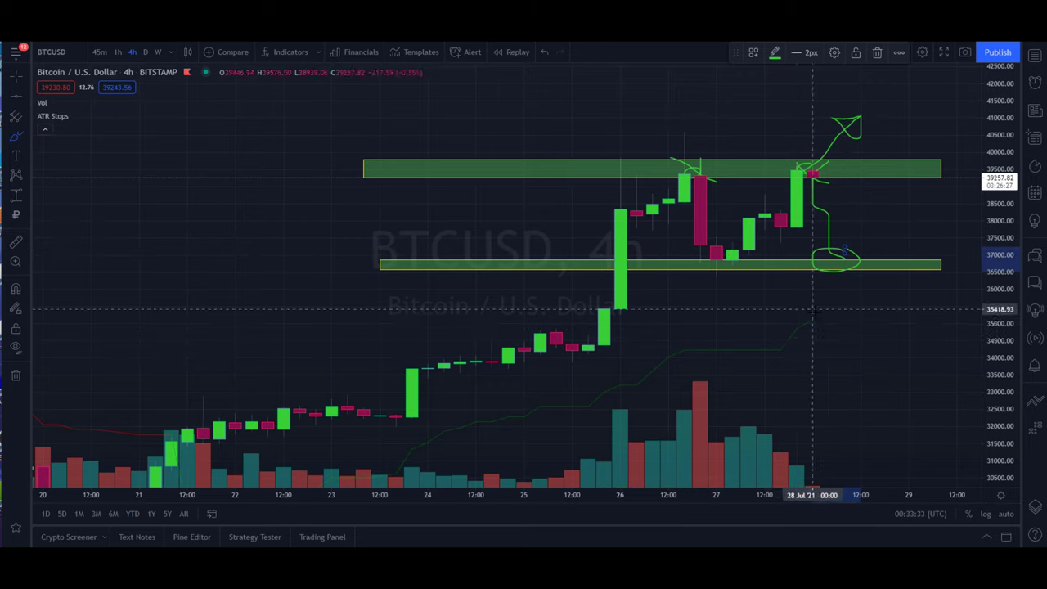
# Brush a rising stop line to about 35,900, a flat level near 35,700, and rebounds from support and that level to the resistance zone
pyautogui.moveTo(797, 331); pyautogui.dragTo(877, 295)
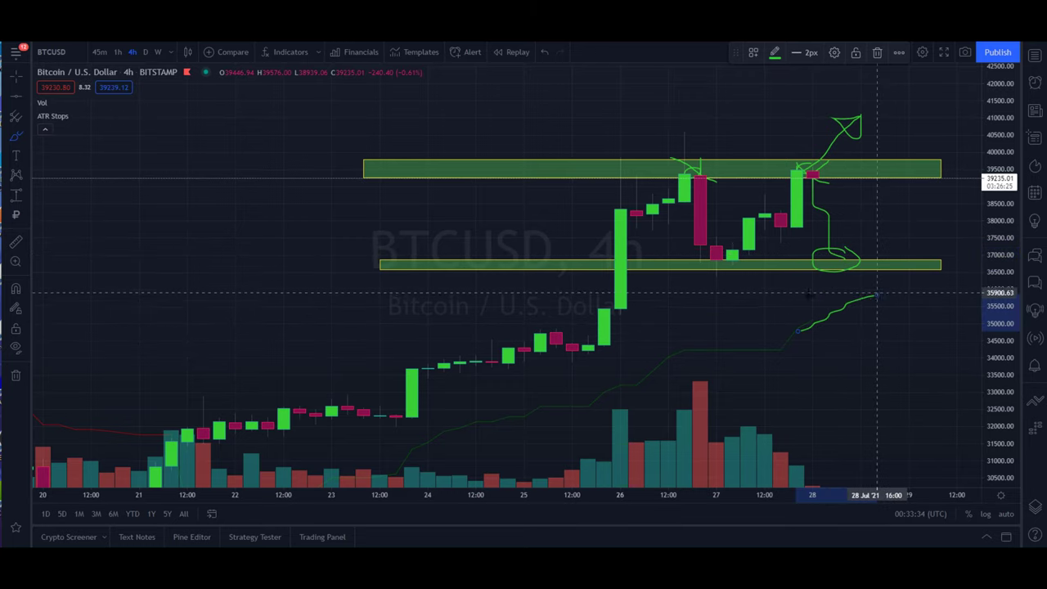
pyautogui.moveTo(573, 302); pyautogui.dragTo(929, 296)
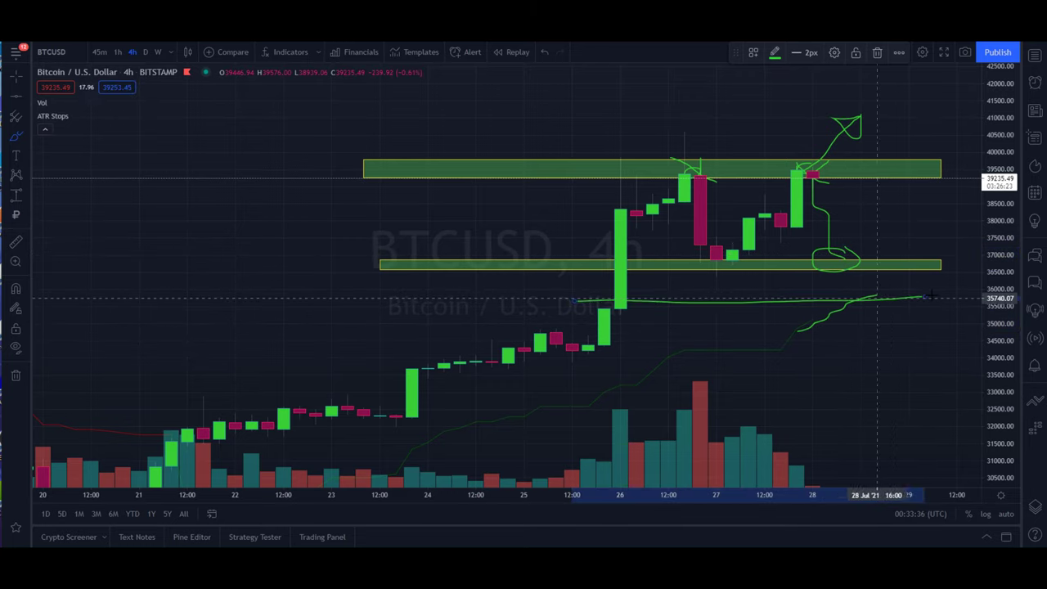
pyautogui.moveTo(847, 262)
pyautogui.mouseDown()
pyautogui.moveTo(897, 175)
pyautogui.moveTo(882, 173)
pyautogui.moveTo(902, 176)
pyautogui.mouseUp()
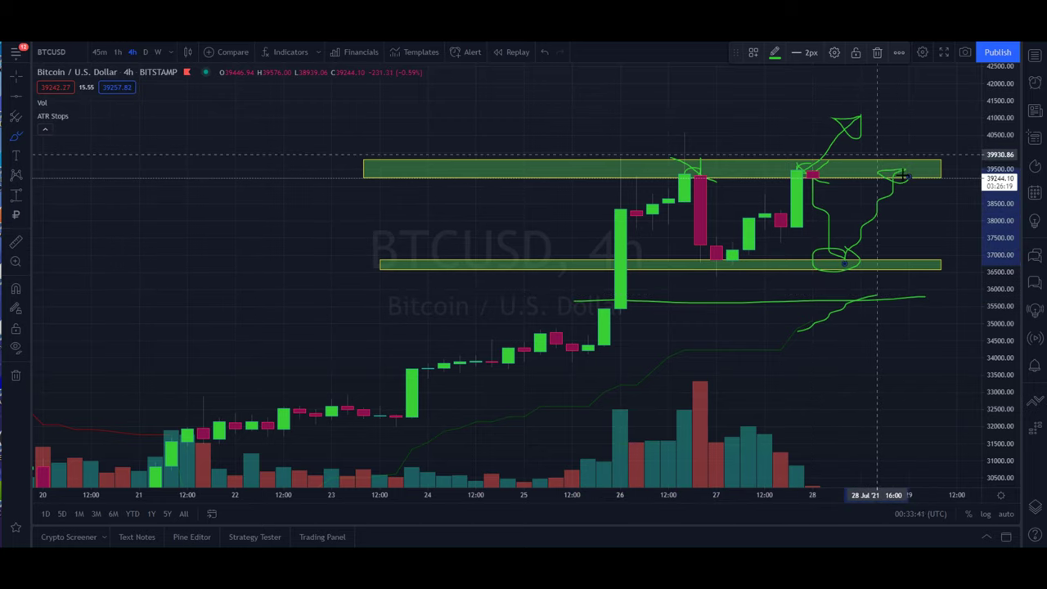
pyautogui.moveTo(1008, 109); pyautogui.dragTo(1012, 134)
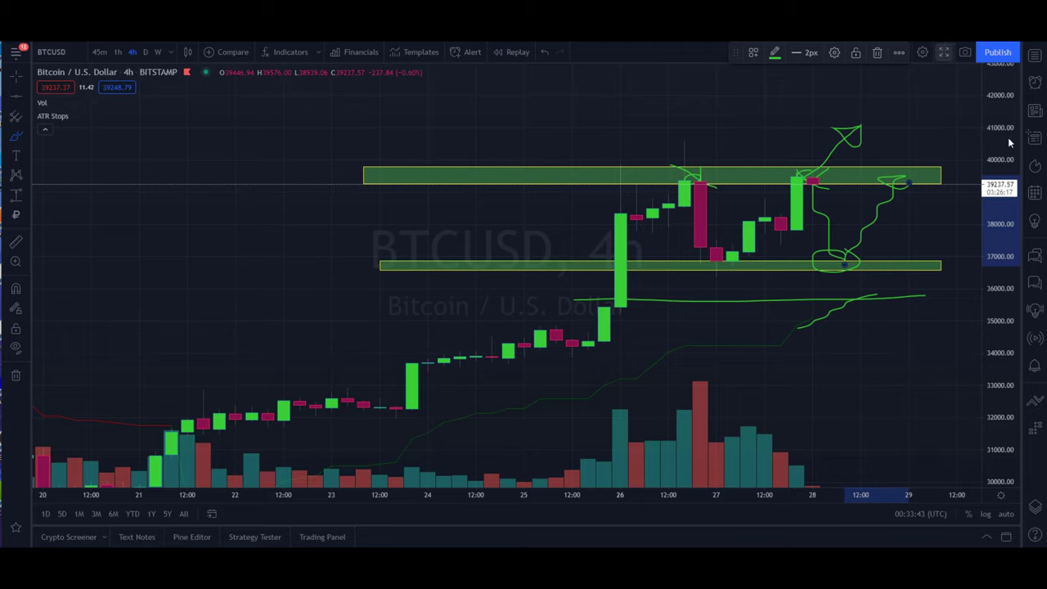
pyautogui.moveTo(853, 299)
pyautogui.mouseDown()
pyautogui.moveTo(909, 265)
pyautogui.moveTo(973, 170)
pyautogui.mouseUp()
pyautogui.moveTo(1002, 97); pyautogui.dragTo(1003, 115)
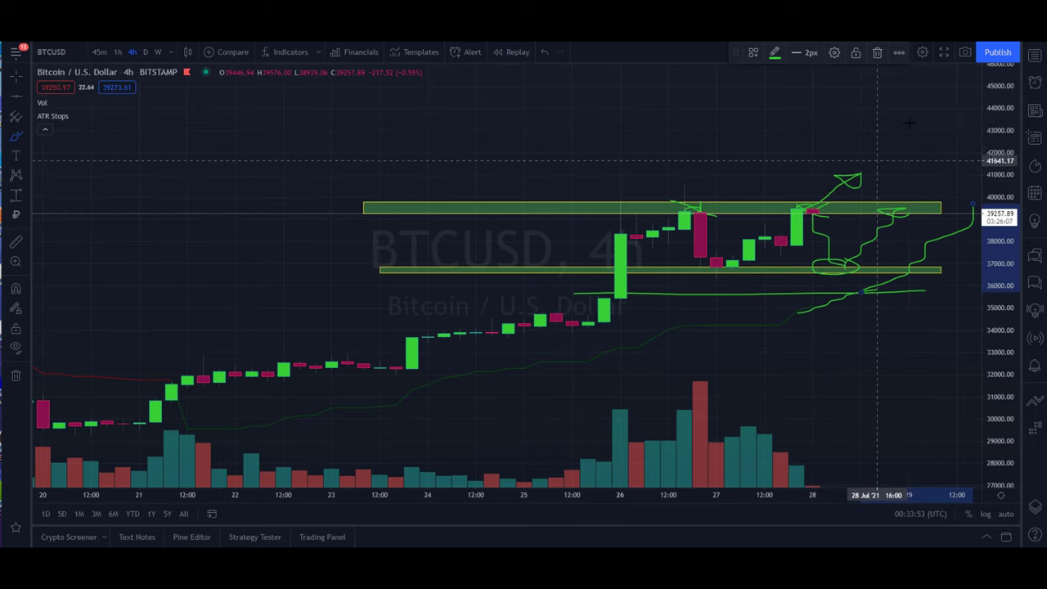
# Remove all drawings from the 4-hour Bitcoin chart
pyautogui.scroll(-2, 884, 162)
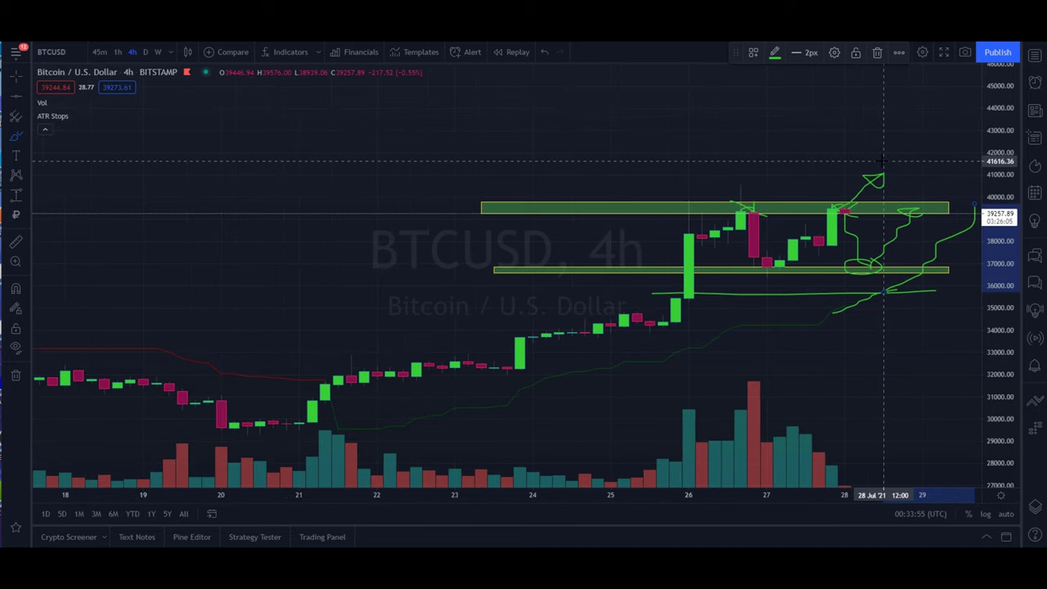
pyautogui.scroll(-2, 883, 161)
pyautogui.scroll(-2, 882, 162)
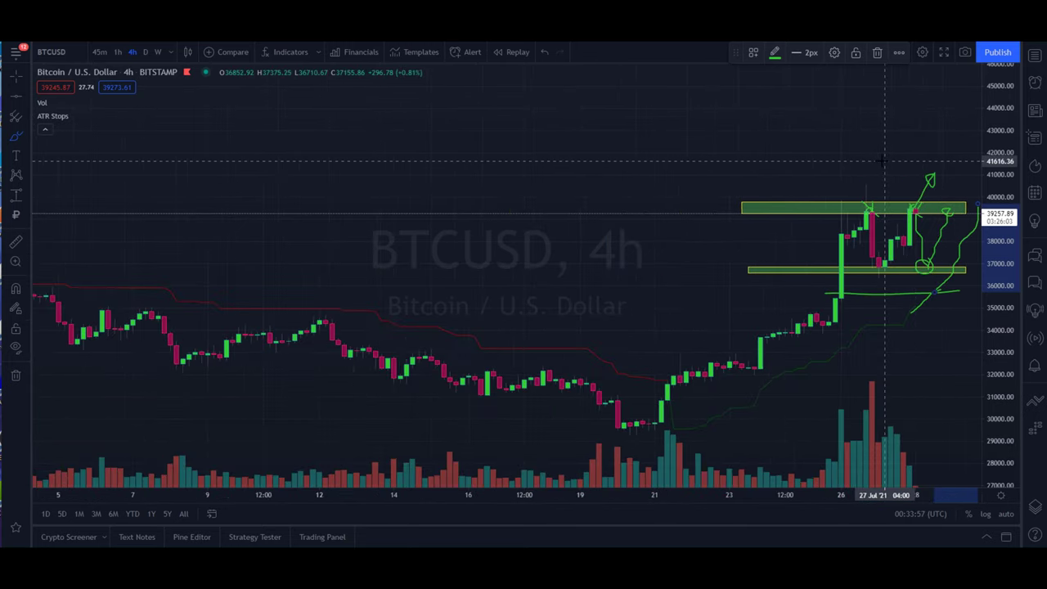
pyautogui.rightClick(257, 144)
pyautogui.click(303, 373)
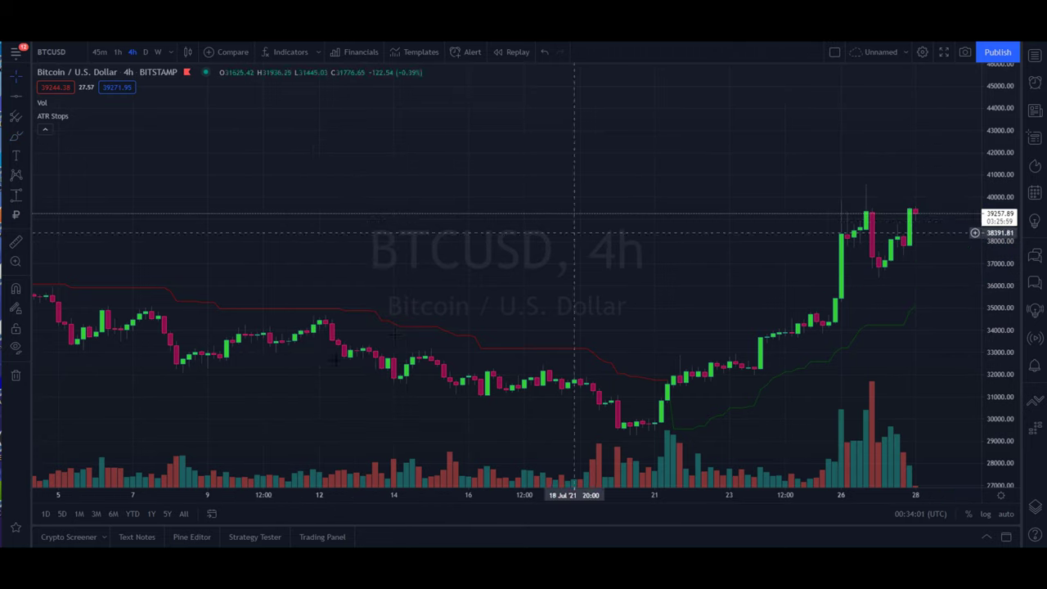
# Switch the chart to BNBUSDT from the Crypto Majors watchlist, and hide the watchlist
pyautogui.click(1036, 54)
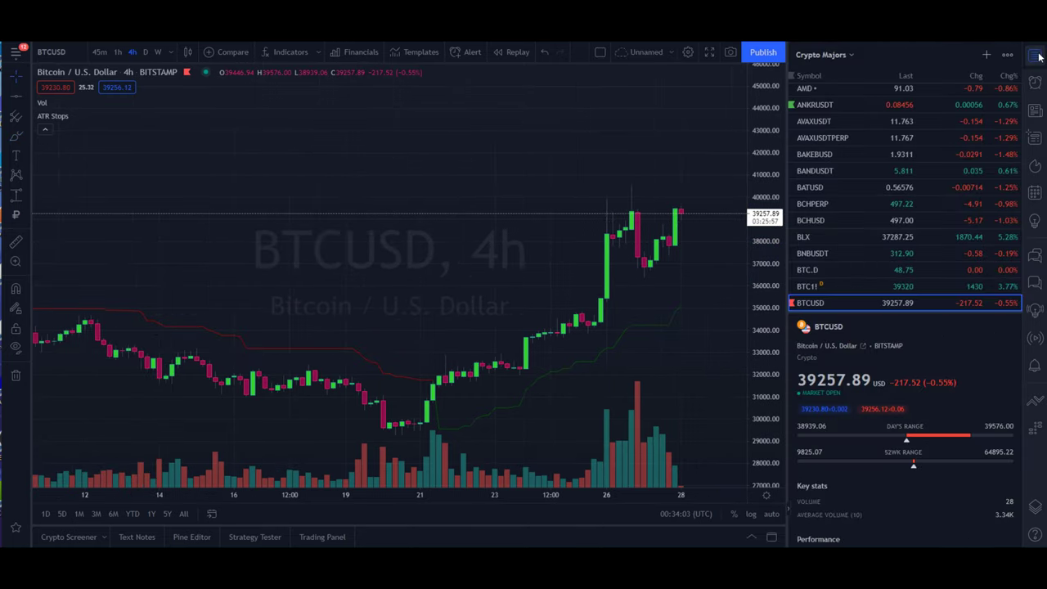
pyautogui.scroll(3, 937, 172)
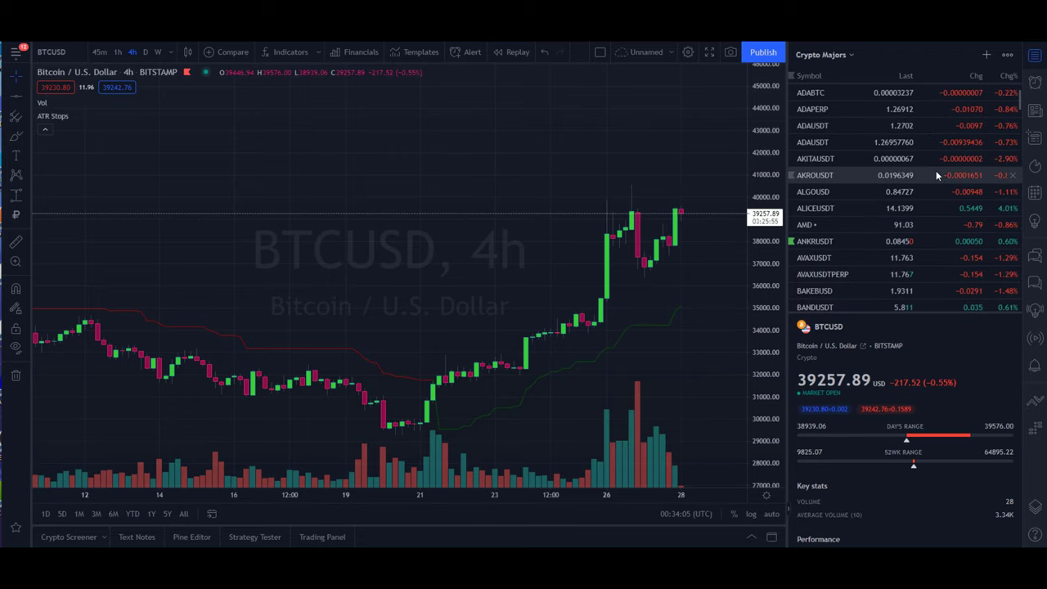
pyautogui.scroll(-5, 936, 170)
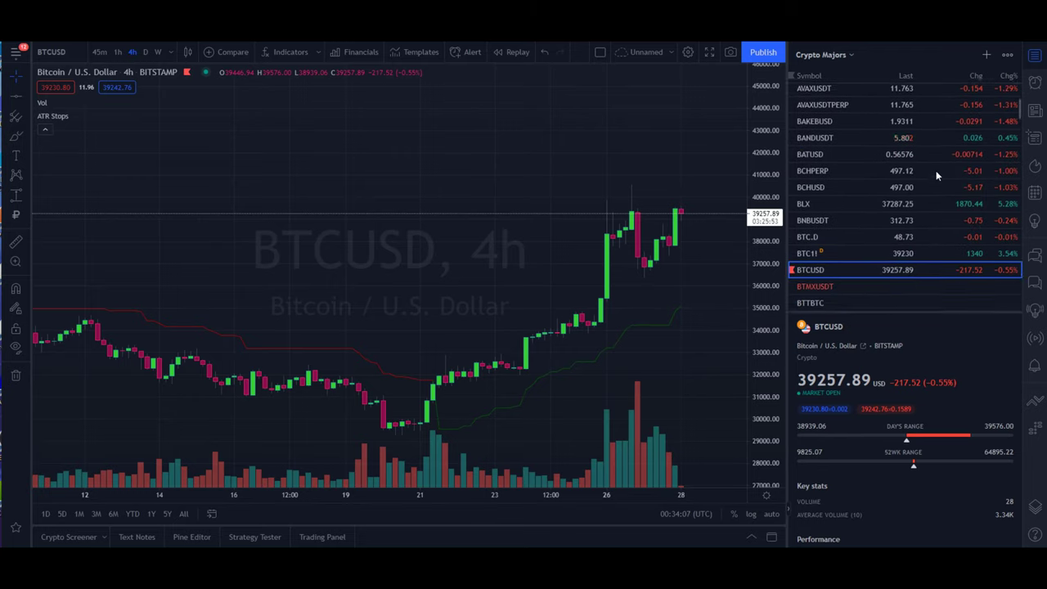
pyautogui.scroll(-5, 936, 170)
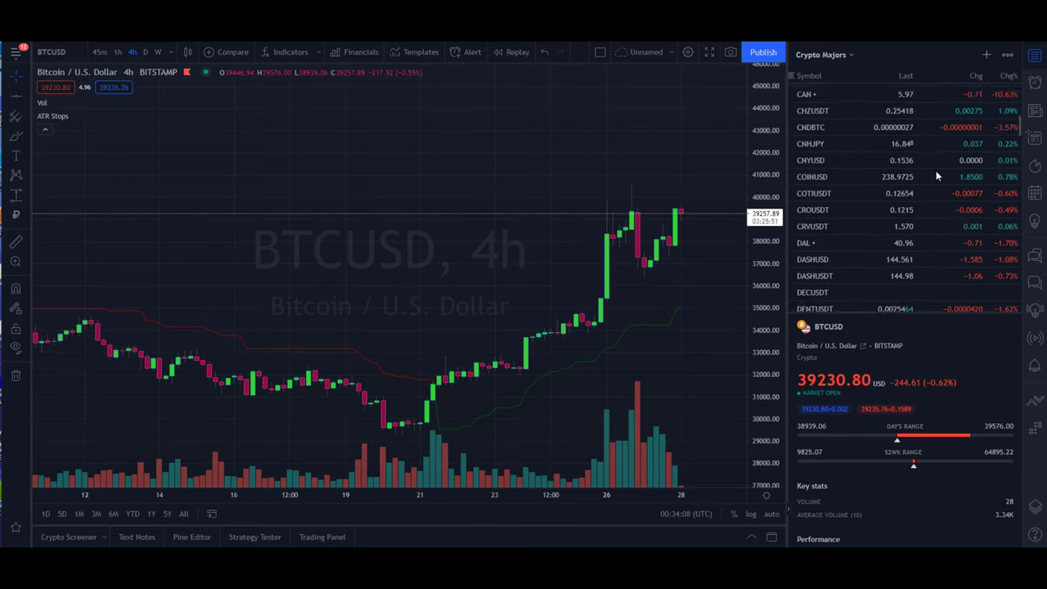
pyautogui.scroll(4, 896, 193)
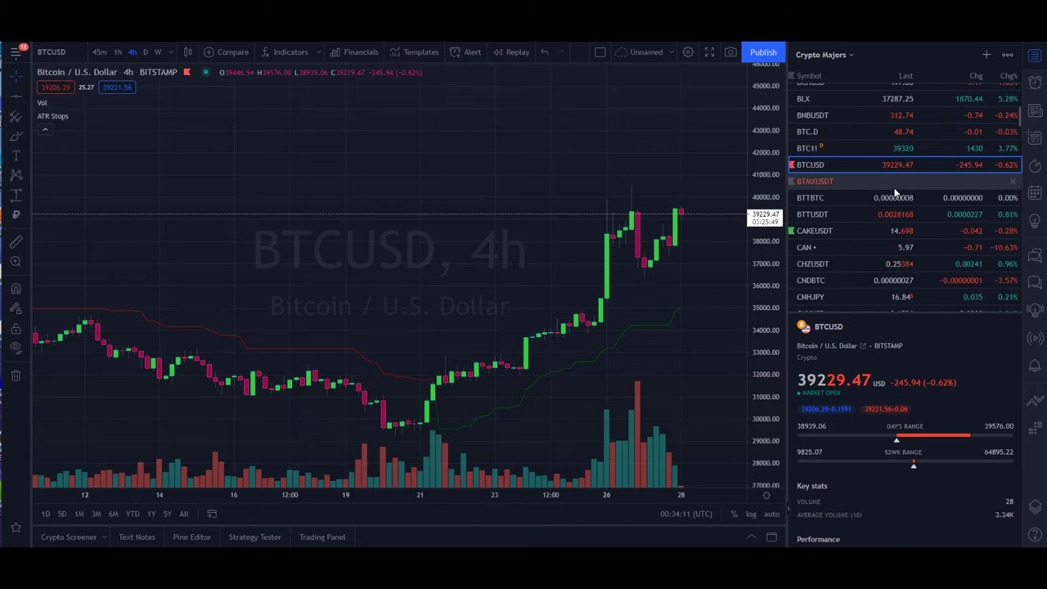
pyautogui.scroll(3, 869, 215)
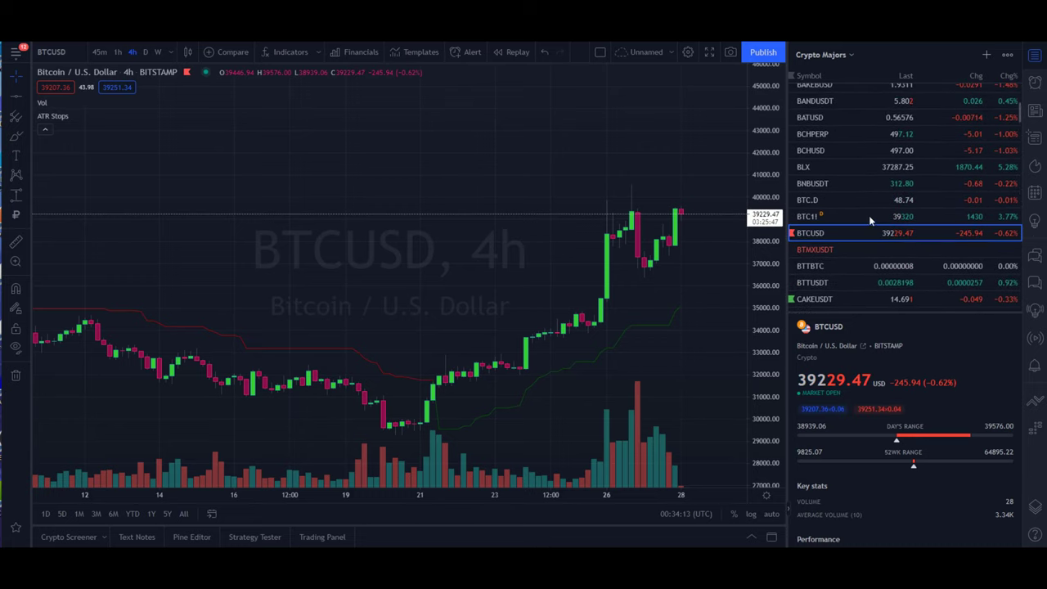
pyautogui.click(853, 185)
pyautogui.click(1035, 59)
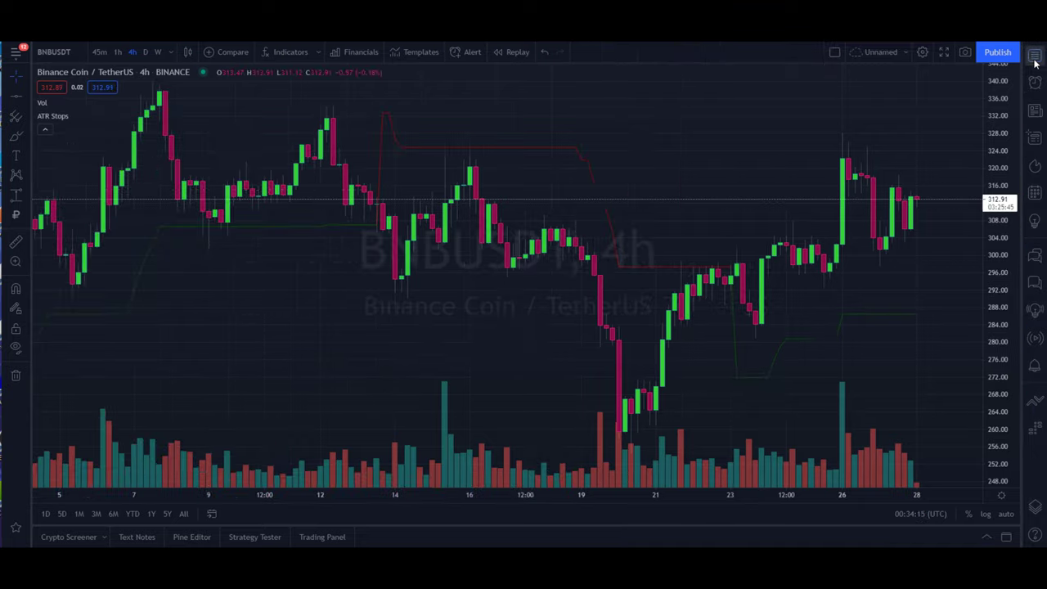
# Set the BNBUSDT chart to weekly, reset its view, and enlarge the low-priced stretch from late 2018 to early 2021
pyautogui.click(158, 52)
pyautogui.rightClick(223, 141)
pyautogui.click(238, 150)
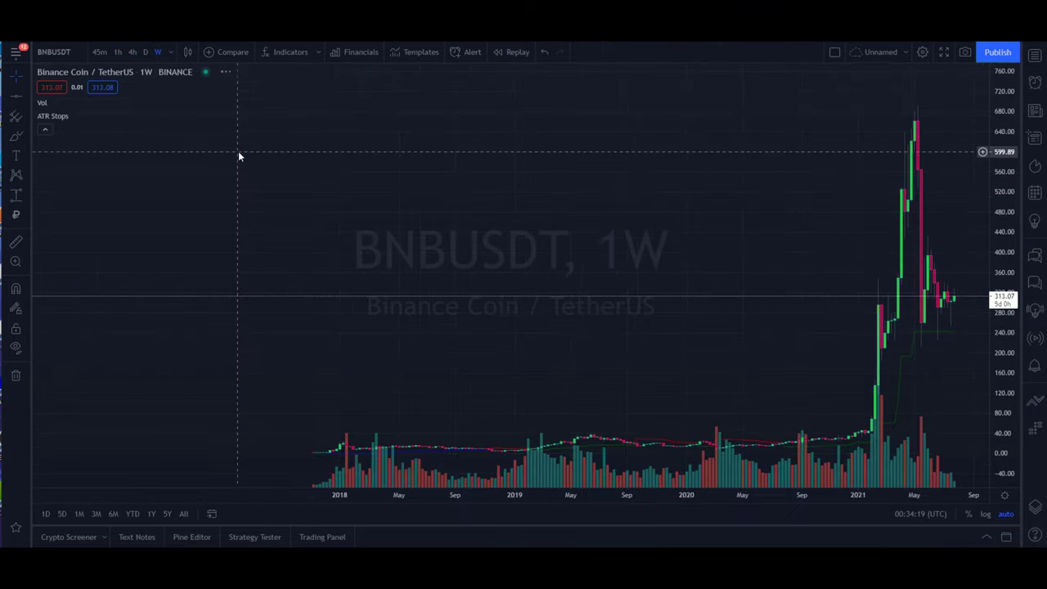
pyautogui.scroll(3, 238, 152)
pyautogui.click(16, 136)
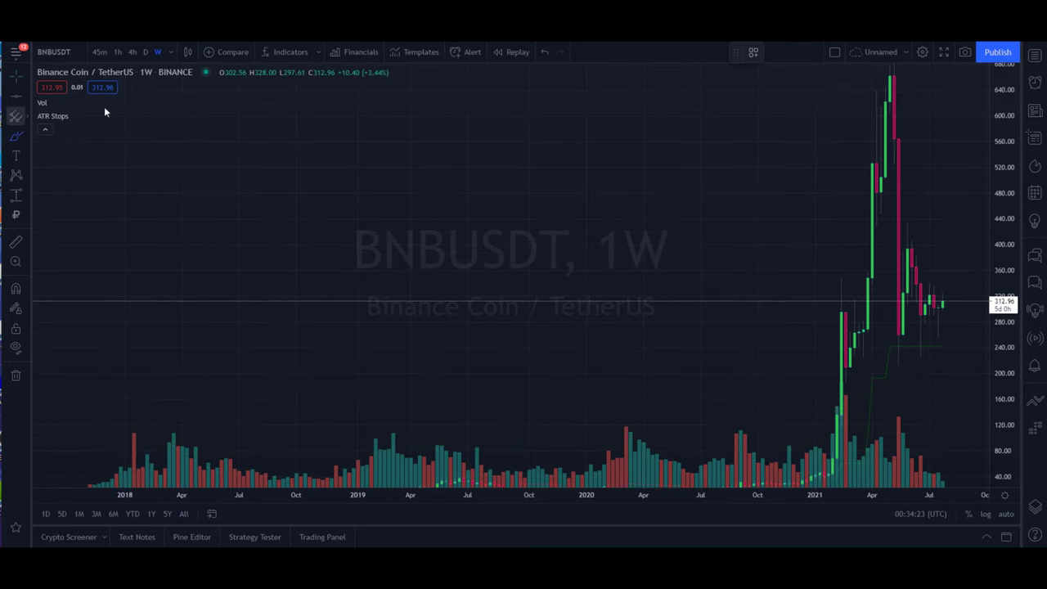
pyautogui.click(25, 78)
pyautogui.click(33, 78)
pyautogui.moveTo(224, 194); pyautogui.dragTo(262, 72)
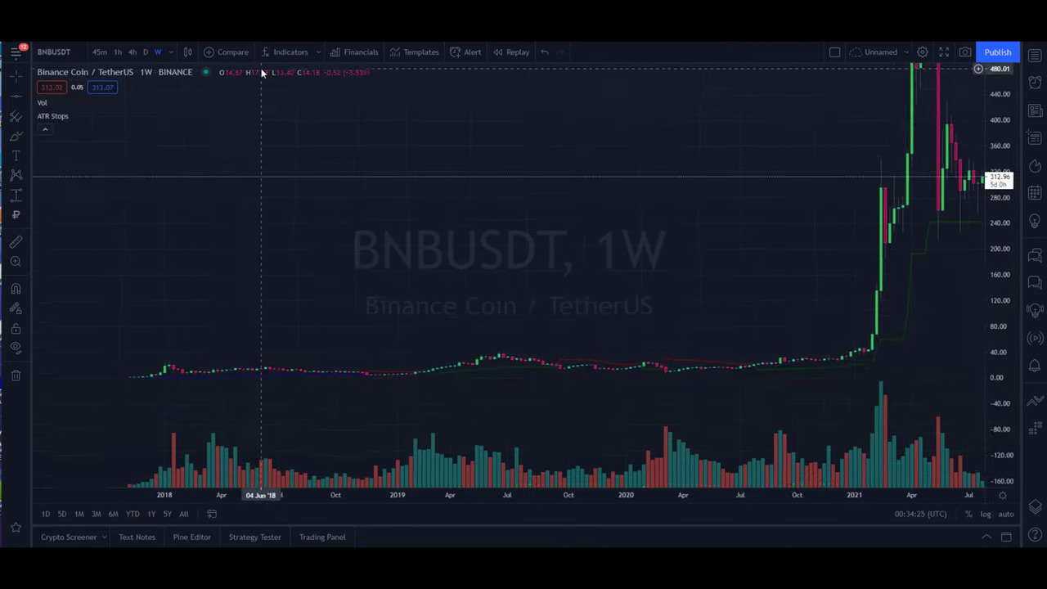
pyautogui.moveTo(993, 418); pyautogui.dragTo(1009, 254)
pyautogui.scroll(2, 844, 331)
pyautogui.scroll(2, 375, 273)
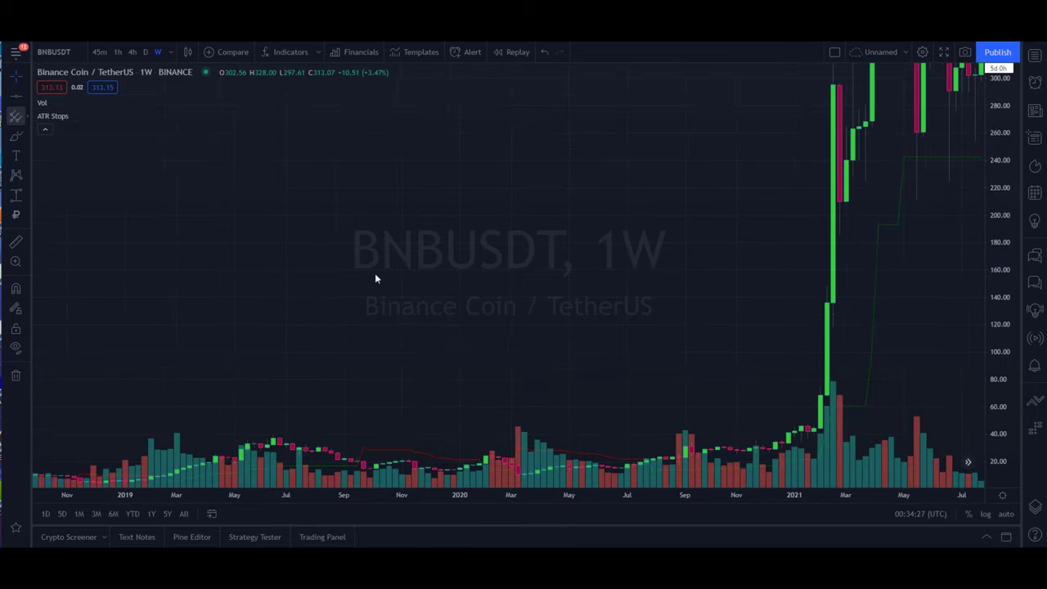
pyautogui.moveTo(360, 273); pyautogui.dragTo(388, 123)
pyautogui.moveTo(1000, 364); pyautogui.dragTo(1011, 262)
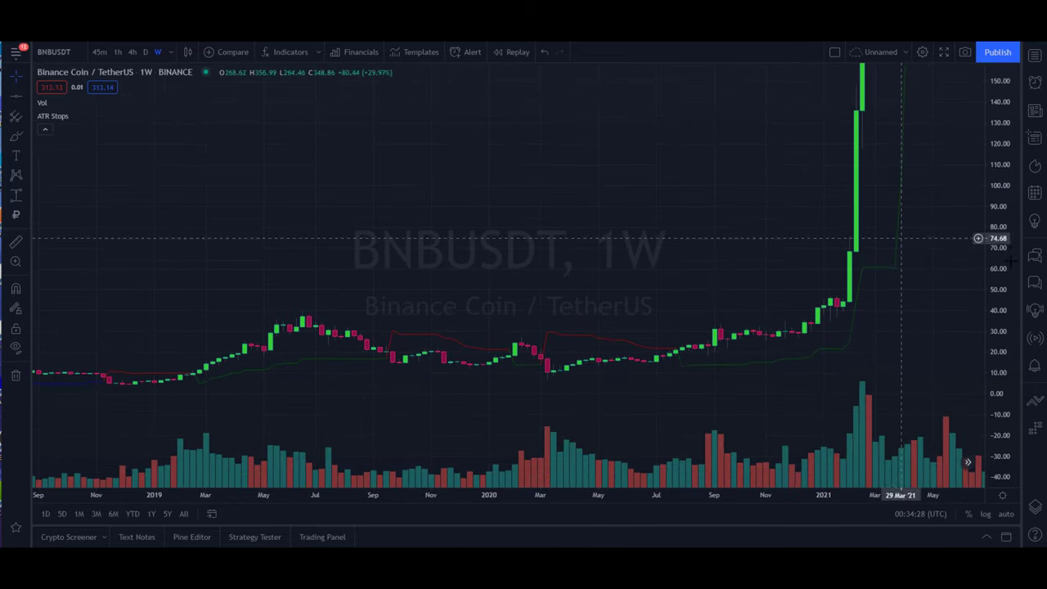
# Brush-circle the mid-2020 breakout near 20 and the ATR stop level beneath it, and mark the rising stop levels into January 2021
pyautogui.click(15, 136)
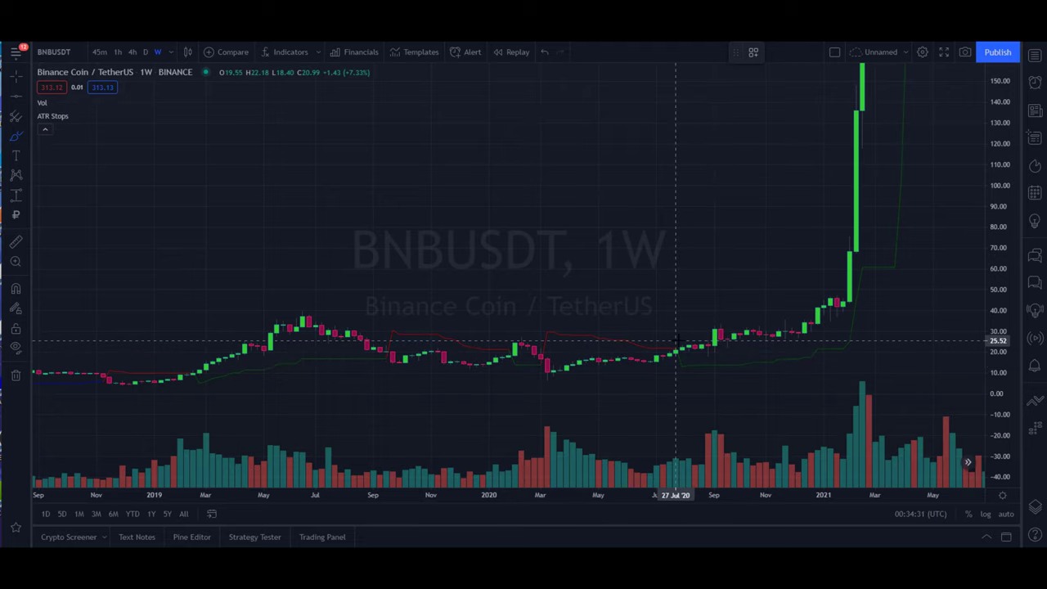
pyautogui.moveTo(694, 348)
pyautogui.mouseDown()
pyautogui.moveTo(642, 351)
pyautogui.moveTo(668, 342)
pyautogui.moveTo(673, 367)
pyautogui.moveTo(732, 364)
pyautogui.mouseUp()
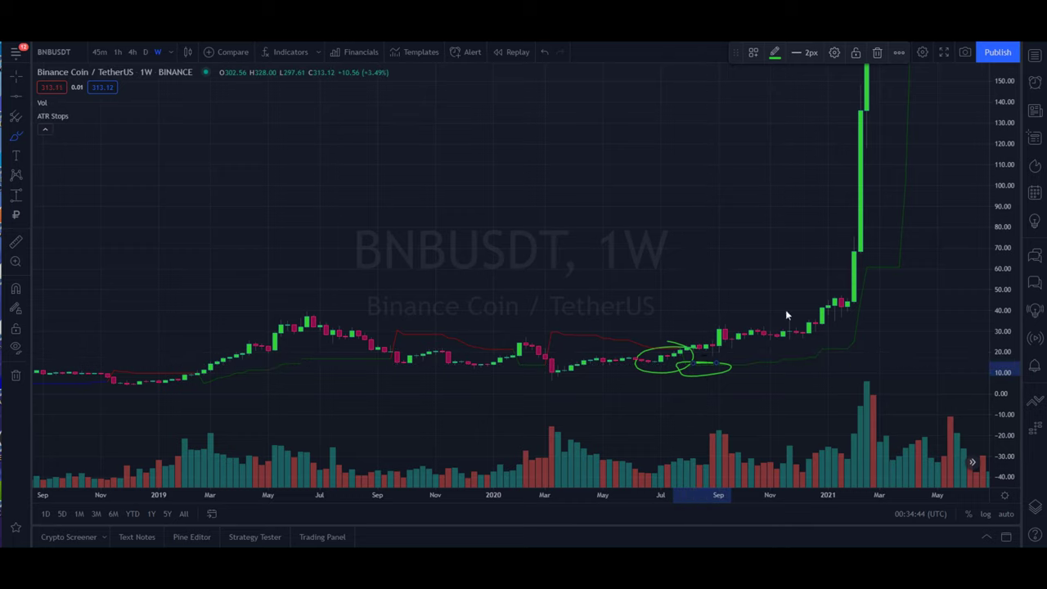
pyautogui.moveTo(1008, 181); pyautogui.dragTo(986, 364)
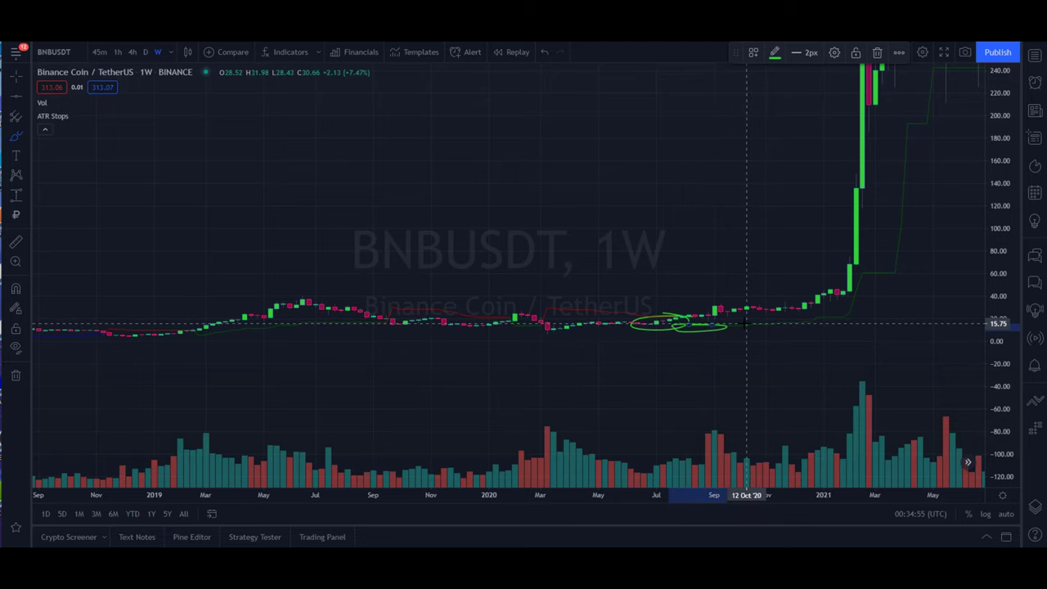
pyautogui.moveTo(1005, 367); pyautogui.dragTo(1017, 208)
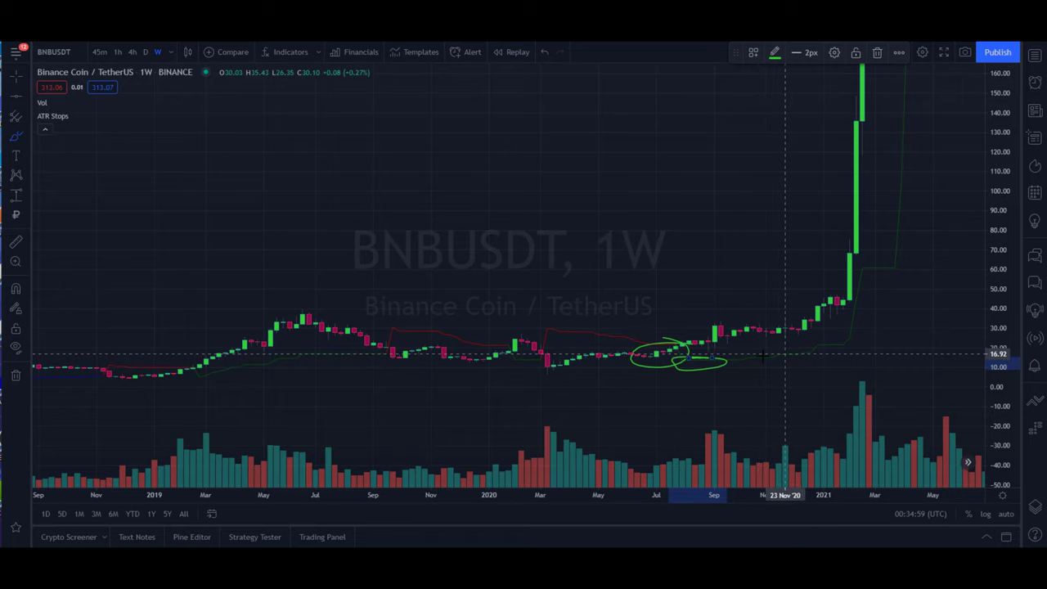
pyautogui.moveTo(786, 351); pyautogui.dragTo(777, 354)
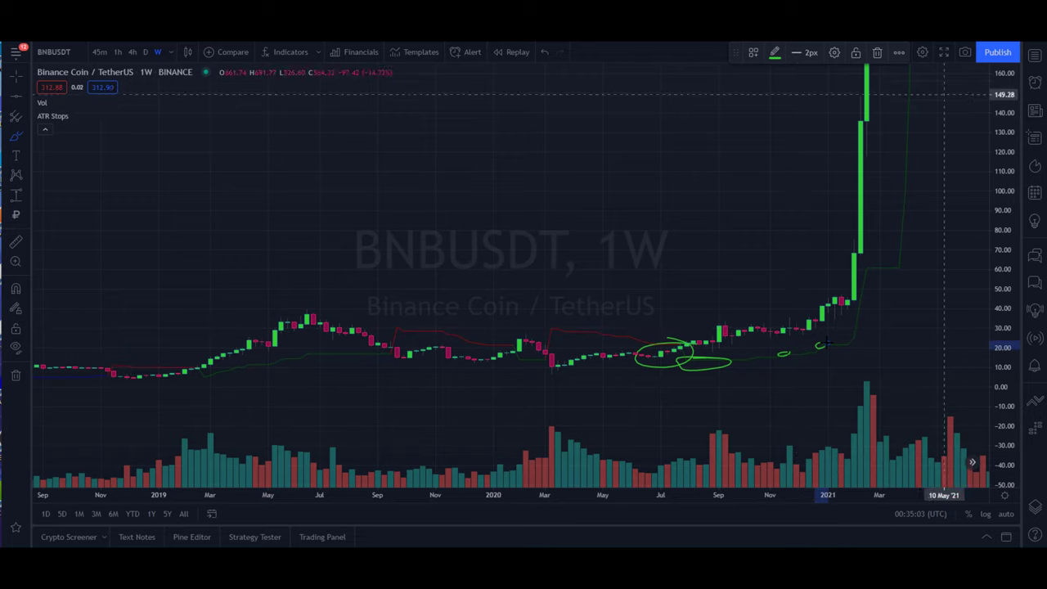
# Brush-mark the raised ATR stop level near 60 in February 2021 and circle the one near 190 in April 2021
pyautogui.moveTo(861, 275); pyautogui.dragTo(872, 266)
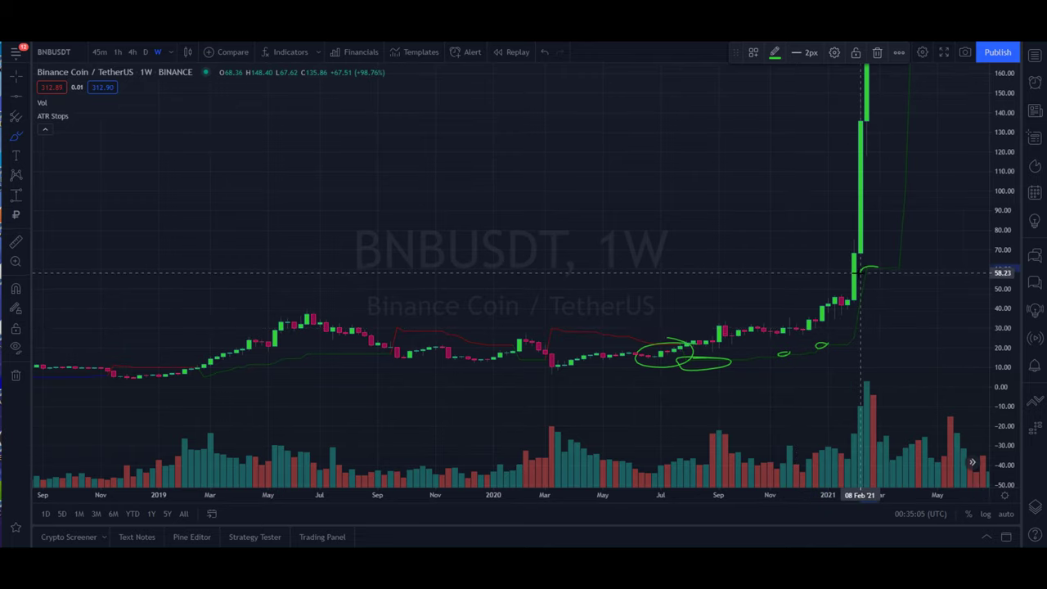
pyautogui.moveTo(1010, 131); pyautogui.dragTo(996, 377)
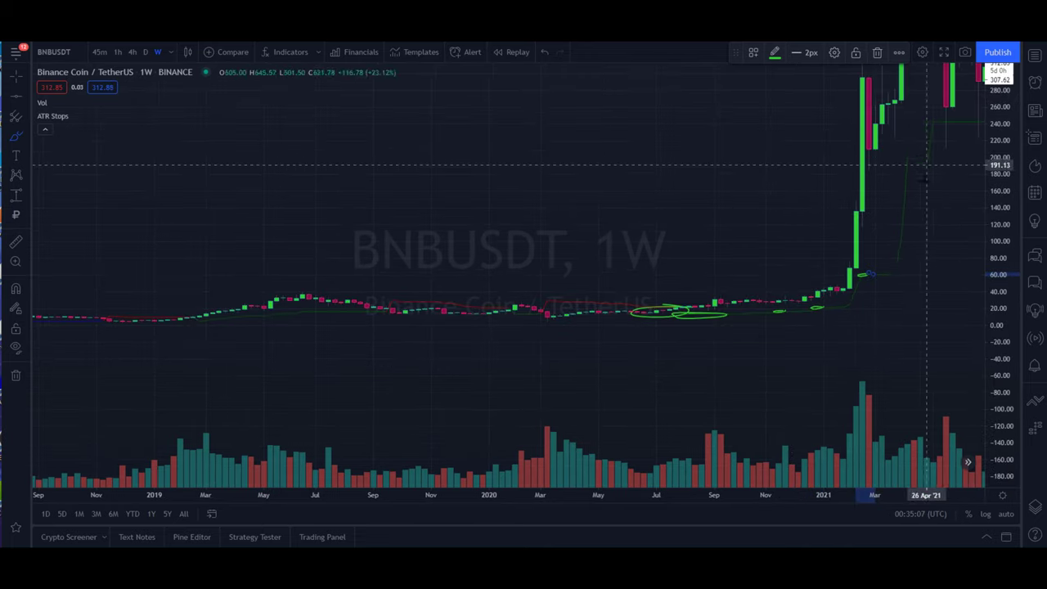
pyautogui.moveTo(914, 154)
pyautogui.mouseDown()
pyautogui.moveTo(902, 167)
pyautogui.moveTo(927, 157)
pyautogui.mouseUp()
# Measure the price range from the marked stop at 20.50 on 28 December 2020 up to the circled April 2021 stop level
pyautogui.moveTo(1000, 168); pyautogui.dragTo(999, 245)
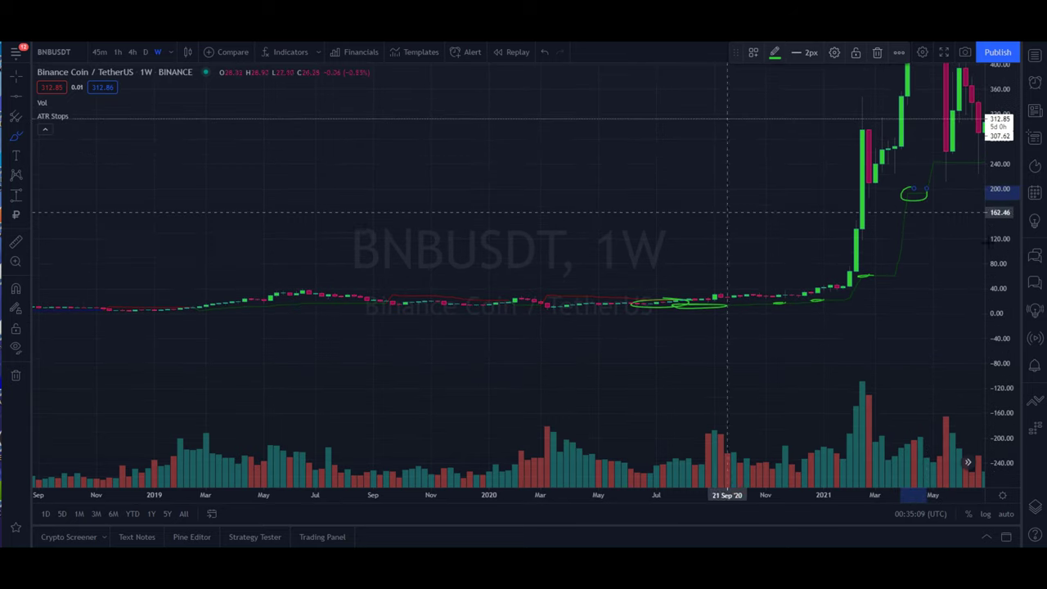
pyautogui.moveTo(655, 168); pyautogui.dragTo(591, 248)
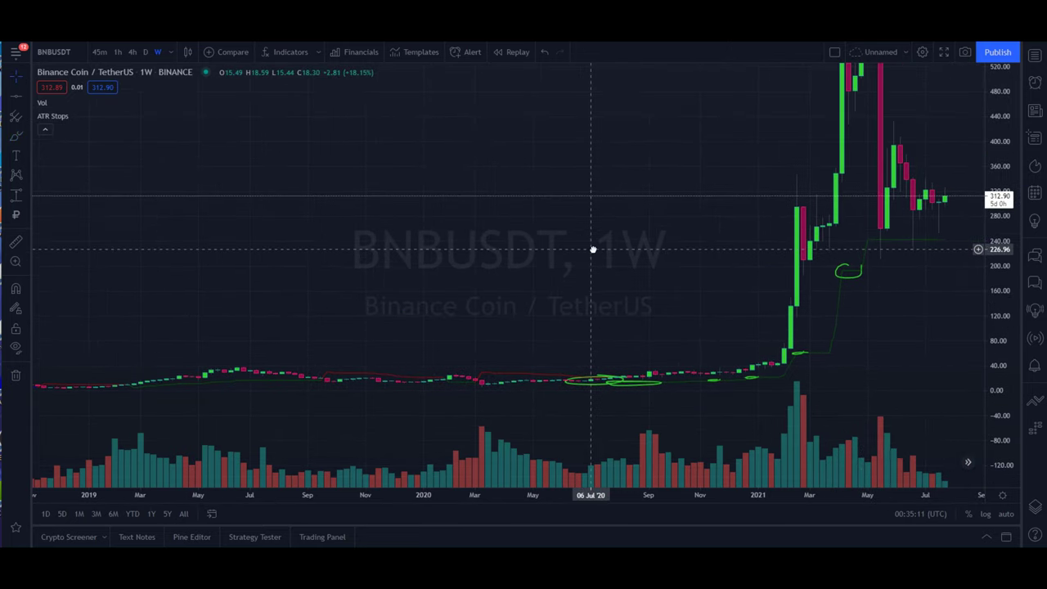
pyautogui.moveTo(1012, 121); pyautogui.dragTo(990, 242)
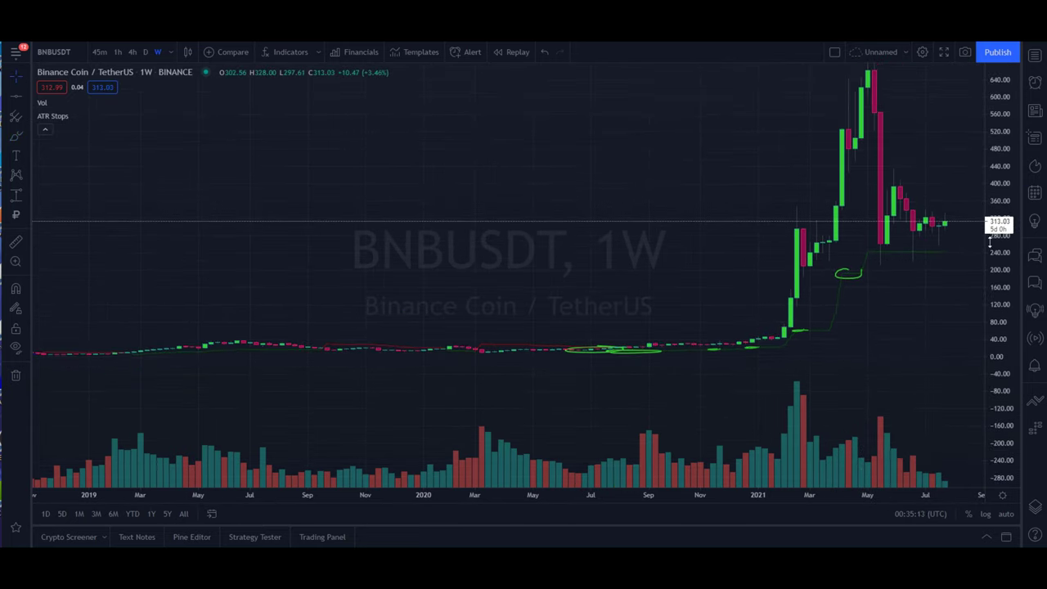
pyautogui.scroll(2, 881, 272)
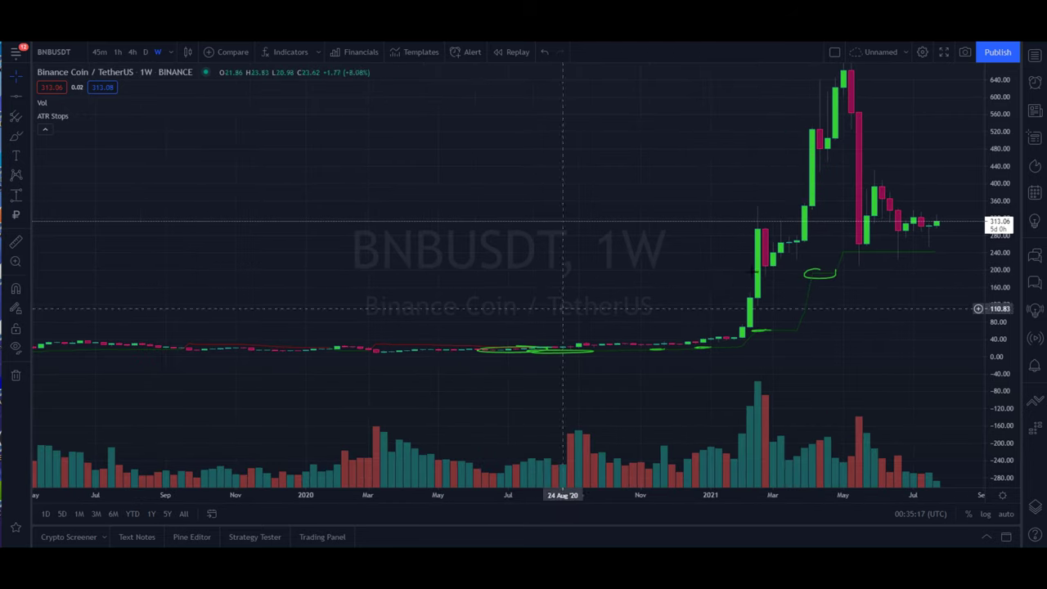
pyautogui.click(14, 195)
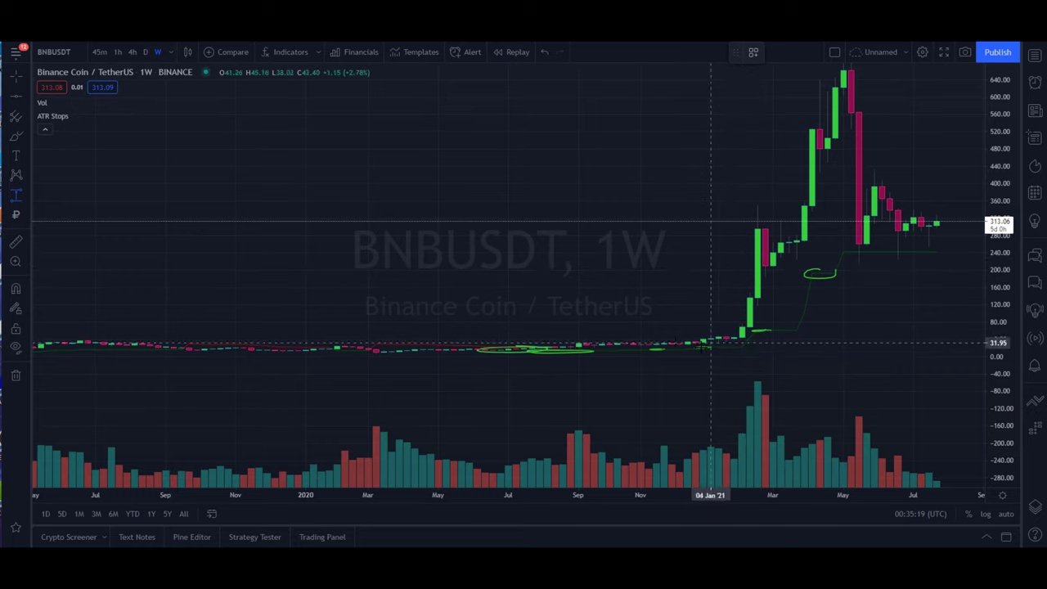
pyautogui.click(703, 347)
pyautogui.click(813, 273)
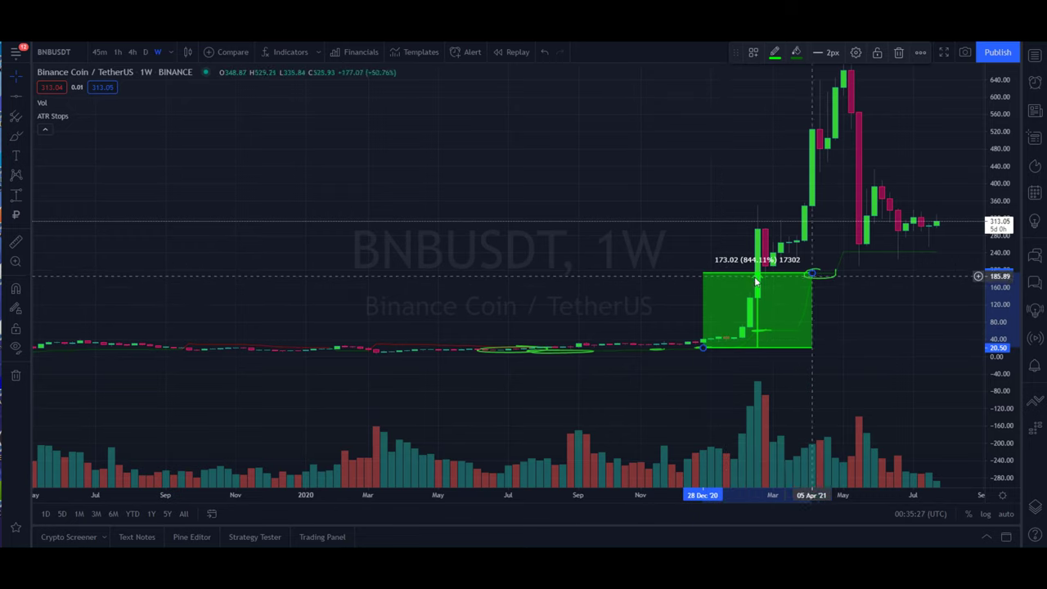
# Move and stretch the price range to span from 26.86 on 23 November 2020 to the 681.37 peak on 10 May 2021
pyautogui.moveTo(760, 279); pyautogui.dragTo(768, 255)
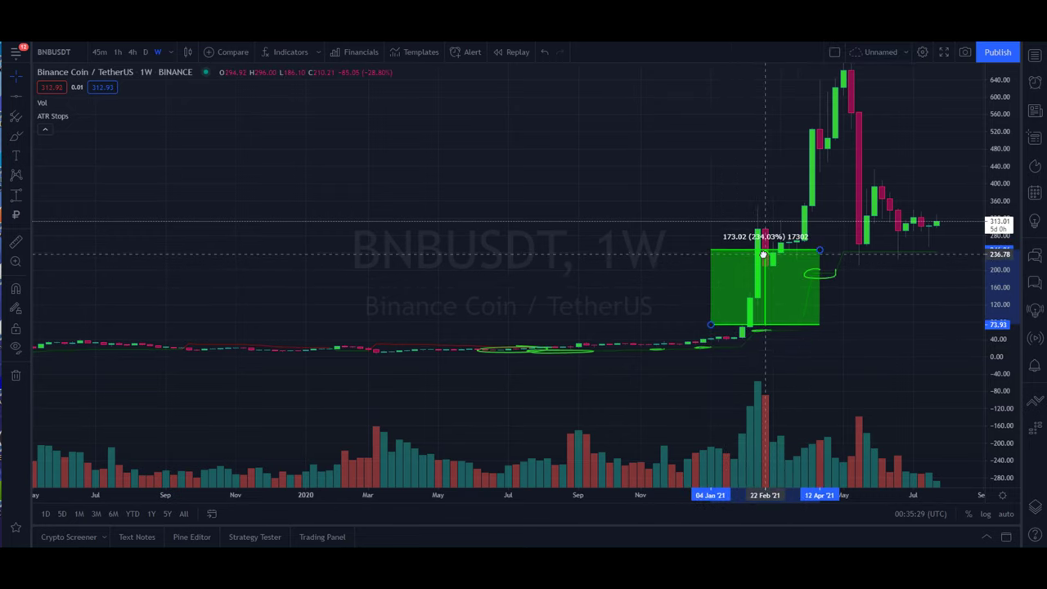
pyautogui.moveTo(711, 326); pyautogui.dragTo(664, 345)
pyautogui.moveTo(1000, 172); pyautogui.dragTo(995, 260)
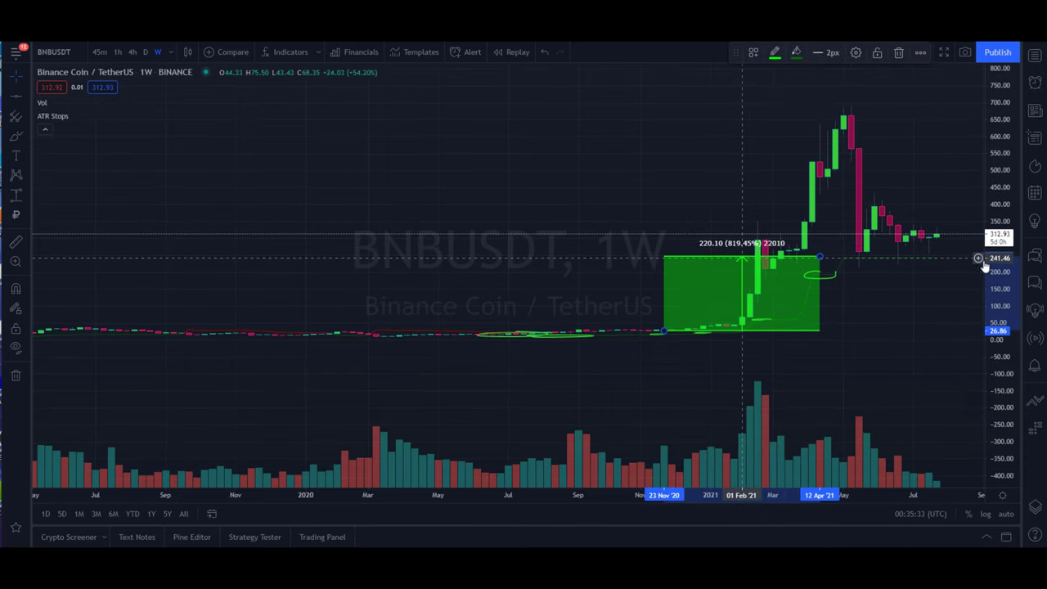
pyautogui.moveTo(820, 258); pyautogui.dragTo(851, 113)
pyautogui.scroll(2, 848, 108)
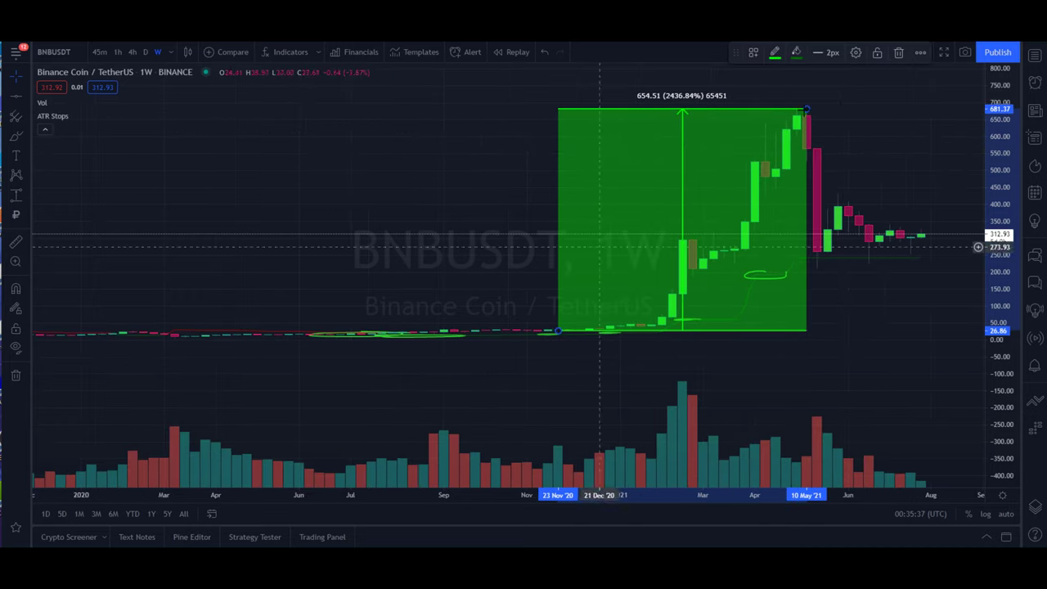
# Brush-circle the April and May 2021 price peaks, and remove all drawings from the weekly chart
pyautogui.click(18, 138)
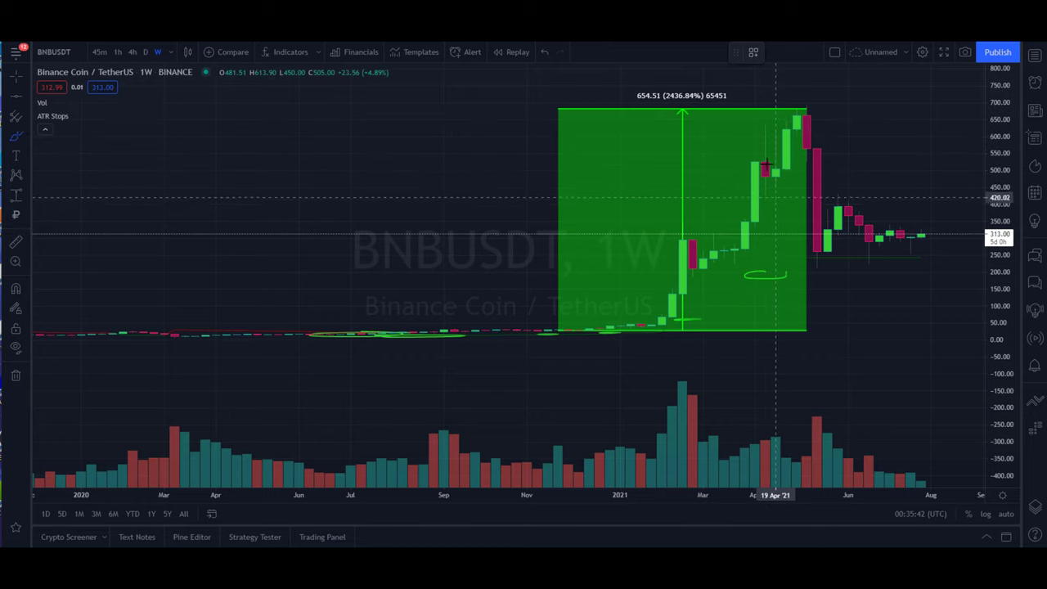
pyautogui.moveTo(785, 153)
pyautogui.mouseDown()
pyautogui.moveTo(765, 147)
pyautogui.moveTo(794, 118)
pyautogui.moveTo(817, 116)
pyautogui.mouseUp()
pyautogui.rightClick(438, 197)
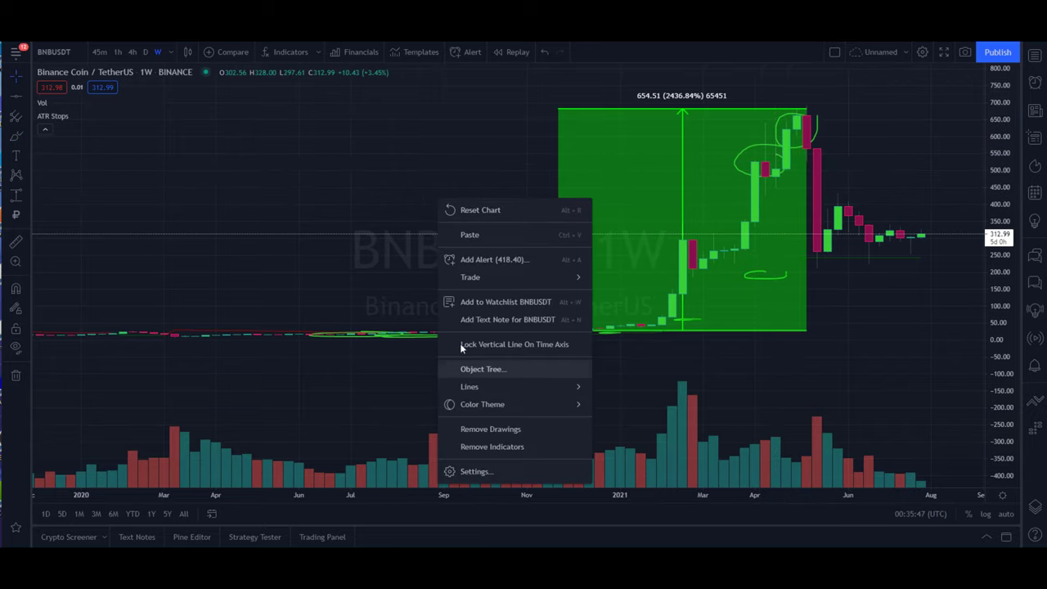
pyautogui.click(490, 429)
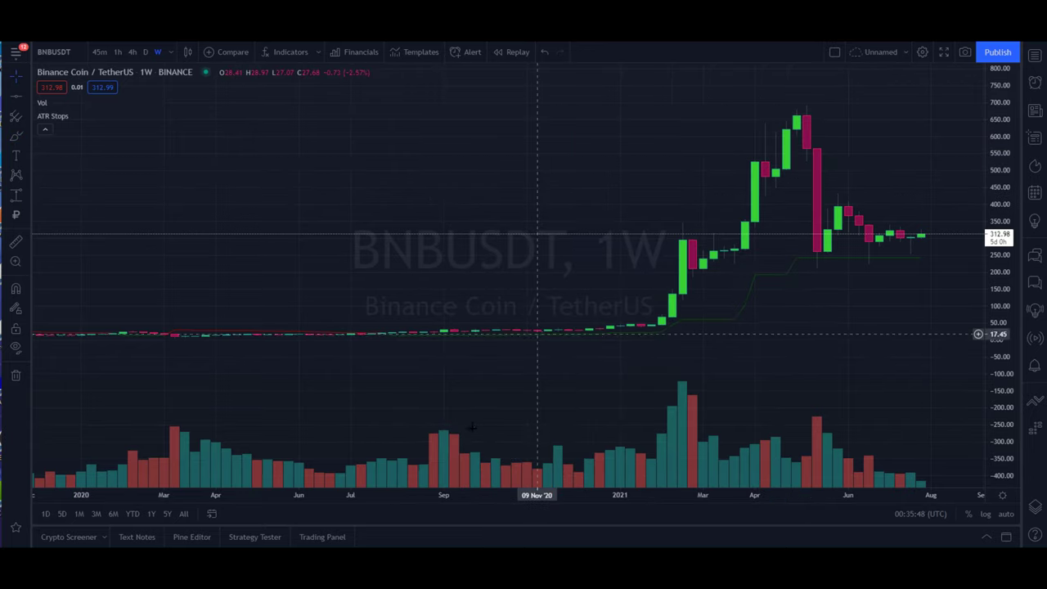
# Brush-circle the July 2020 breakout near 22 and draw a rising arrow along the rally from January to April 2021
pyautogui.click(15, 139)
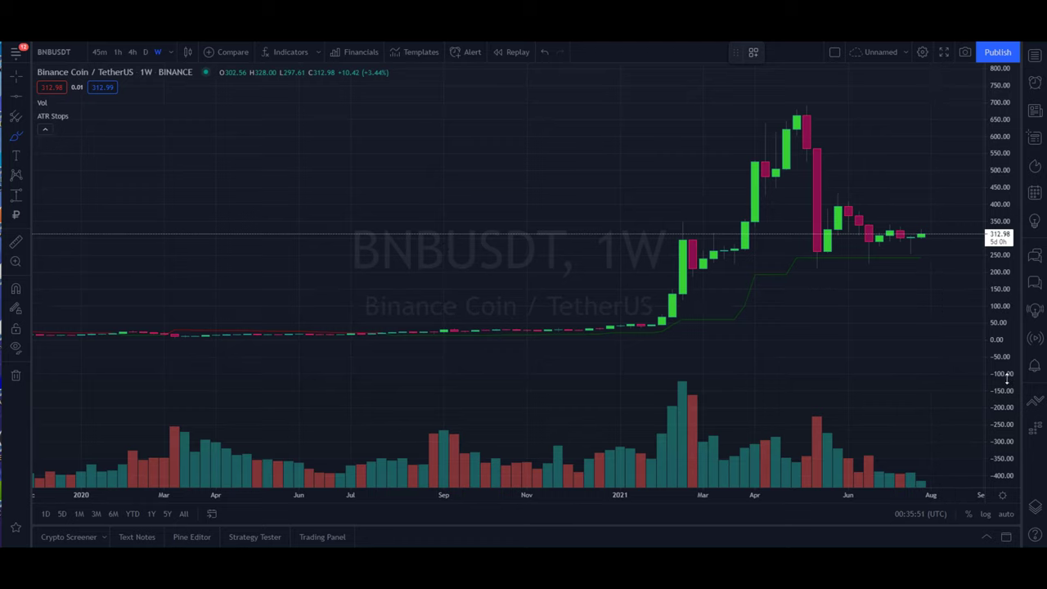
pyautogui.moveTo(1007, 378); pyautogui.dragTo(1007, 434)
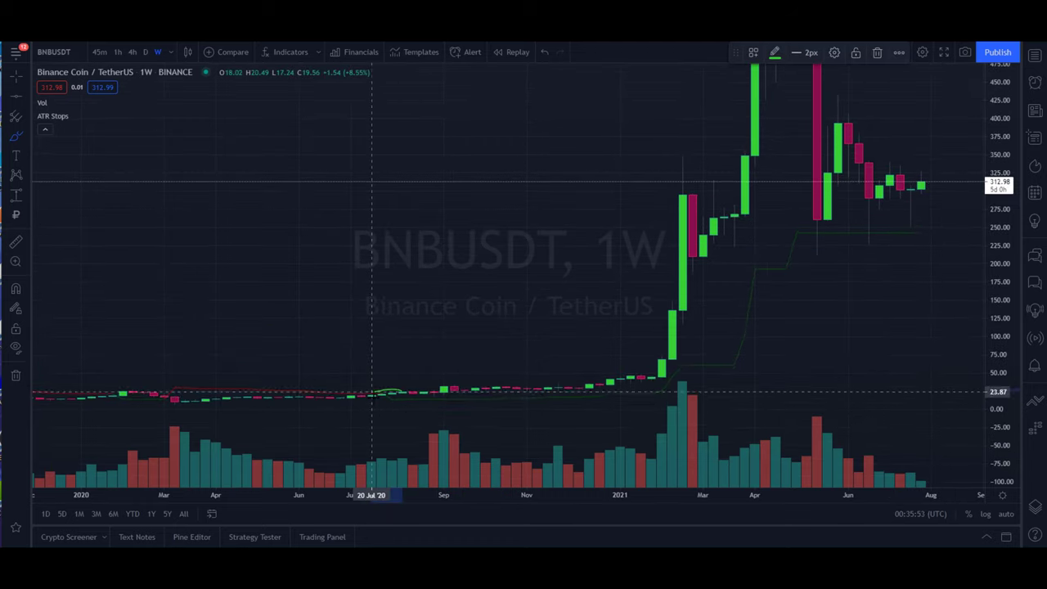
pyautogui.moveTo(372, 392); pyautogui.dragTo(377, 392)
pyautogui.moveTo(642, 393)
pyautogui.mouseDown()
pyautogui.moveTo(724, 237)
pyautogui.moveTo(755, 115)
pyautogui.moveTo(689, 127)
pyautogui.moveTo(768, 160)
pyautogui.mouseUp()
pyautogui.moveTo(1006, 145); pyautogui.dragTo(1006, 123)
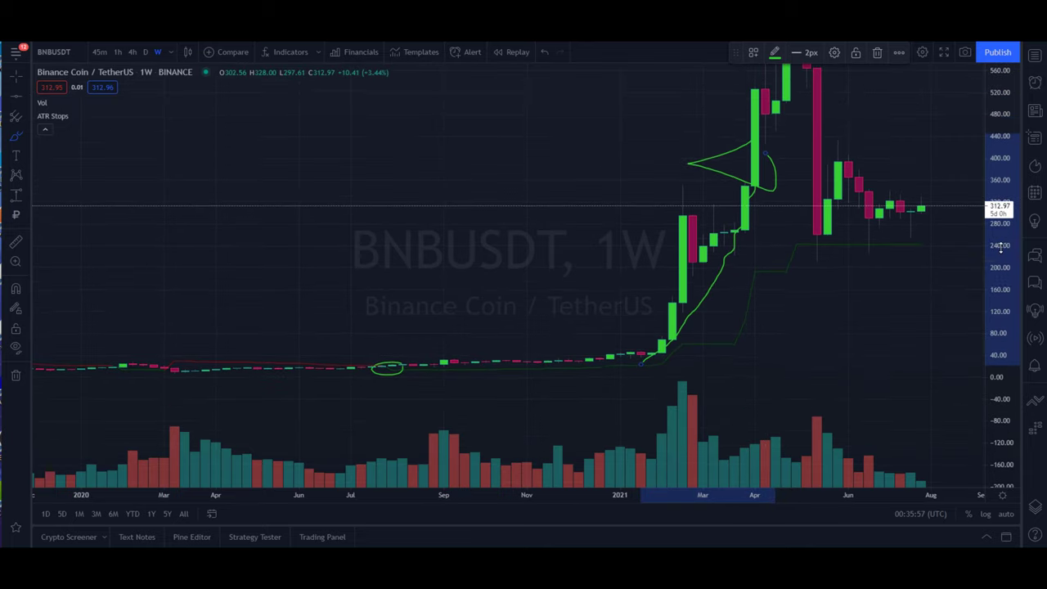
# Switch the BNBUSDT chart to the 3-day timeframe
pyautogui.click(170, 54)
pyautogui.click(201, 354)
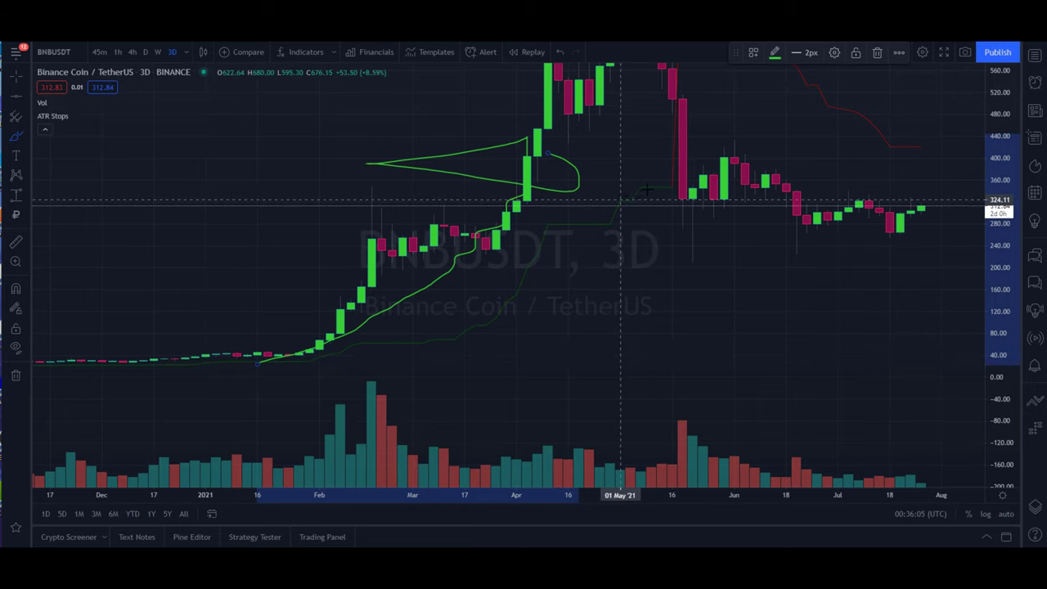
pyautogui.click(11, 139)
pyautogui.click(51, 138)
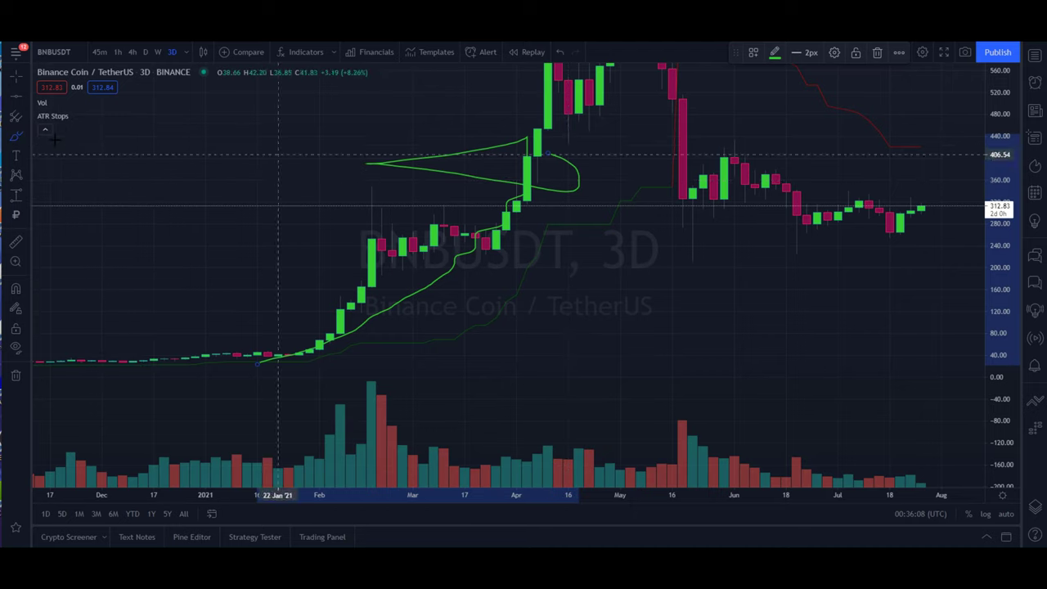
# Switch the chart to the 2-day timeframe and brush-circle the ATR stop level near 412 in mid-May 2021
pyautogui.click(188, 56)
pyautogui.click(230, 339)
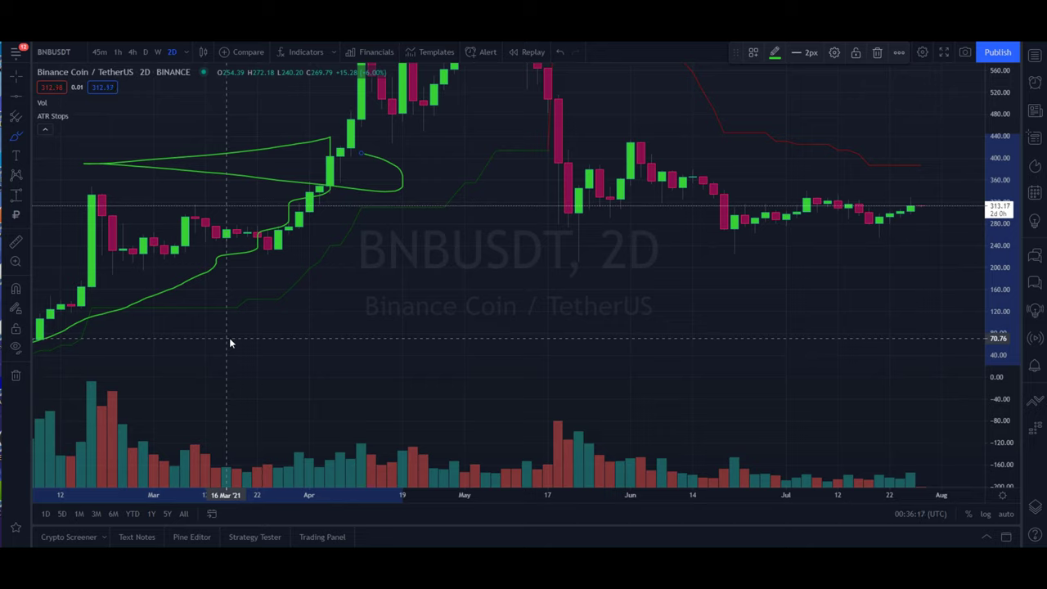
pyautogui.scroll(-5, 230, 337)
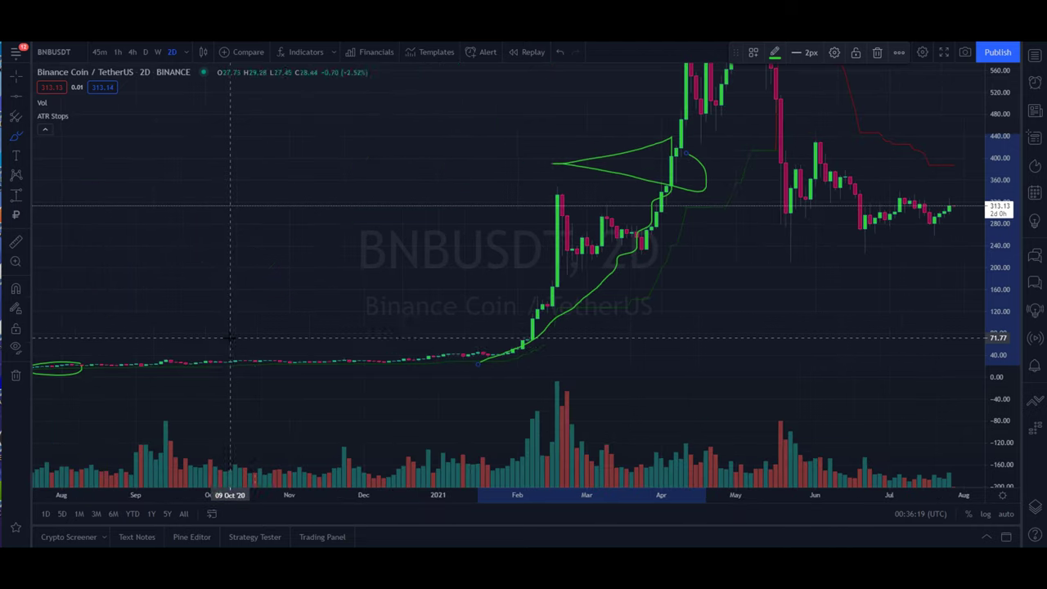
pyautogui.scroll(3, 230, 338)
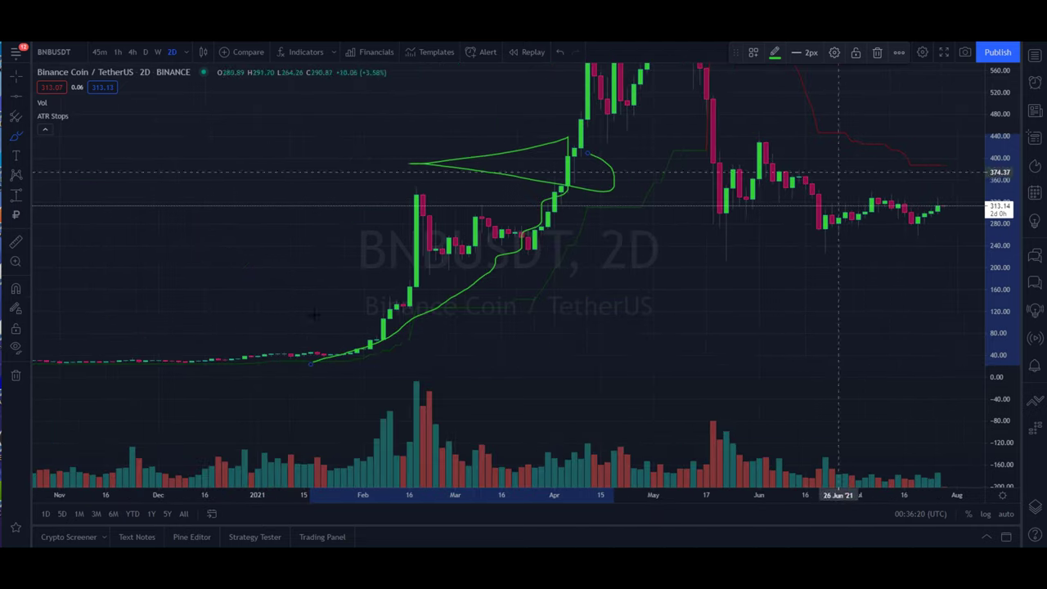
pyautogui.moveTo(1009, 120); pyautogui.dragTo(1002, 267)
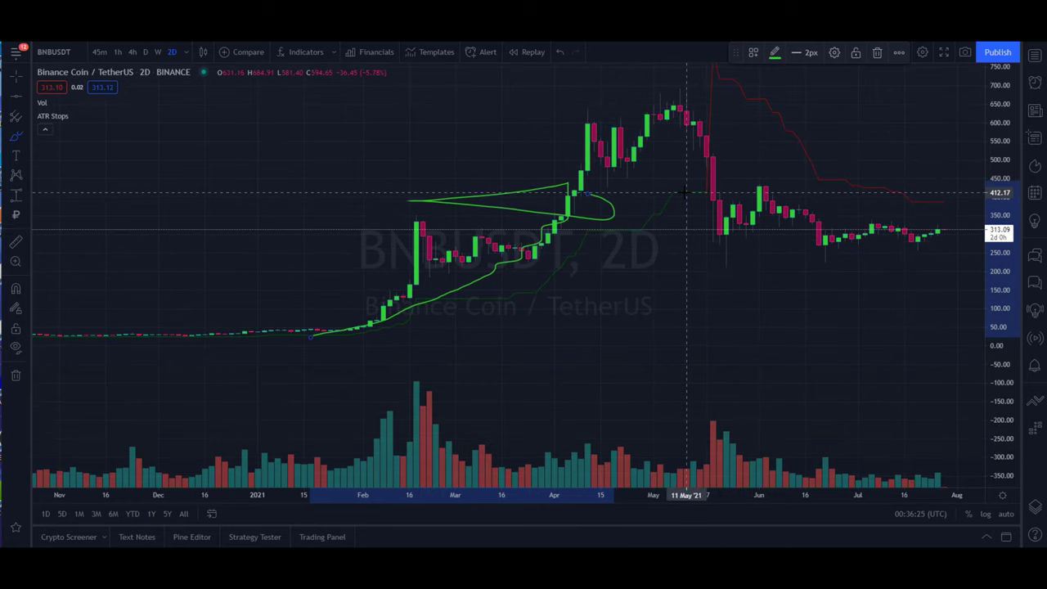
pyautogui.moveTo(686, 193)
pyautogui.mouseDown()
pyautogui.moveTo(701, 185)
pyautogui.moveTo(707, 203)
pyautogui.mouseUp()
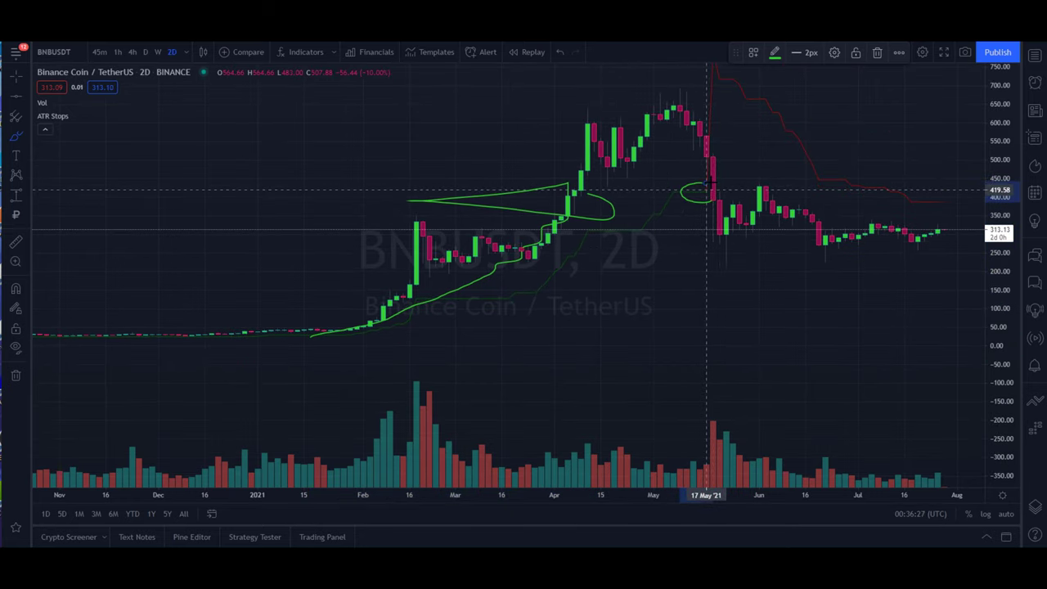
# Switch the chart to the daily timeframe and brush-circle the ATR stop level near 500 in mid-May 2021
pyautogui.click(146, 51)
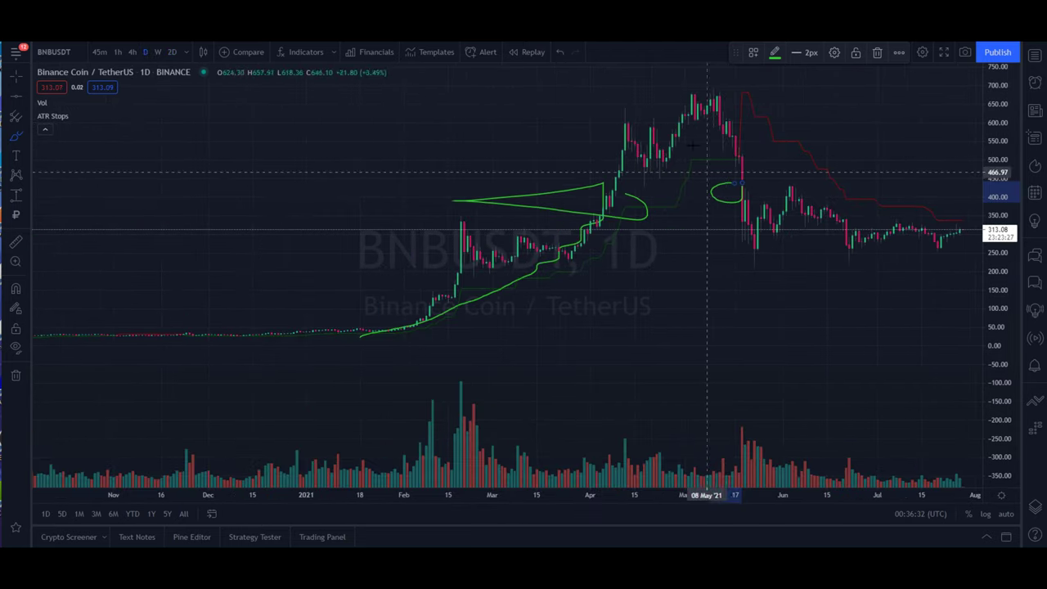
pyautogui.moveTo(738, 153); pyautogui.dragTo(737, 154)
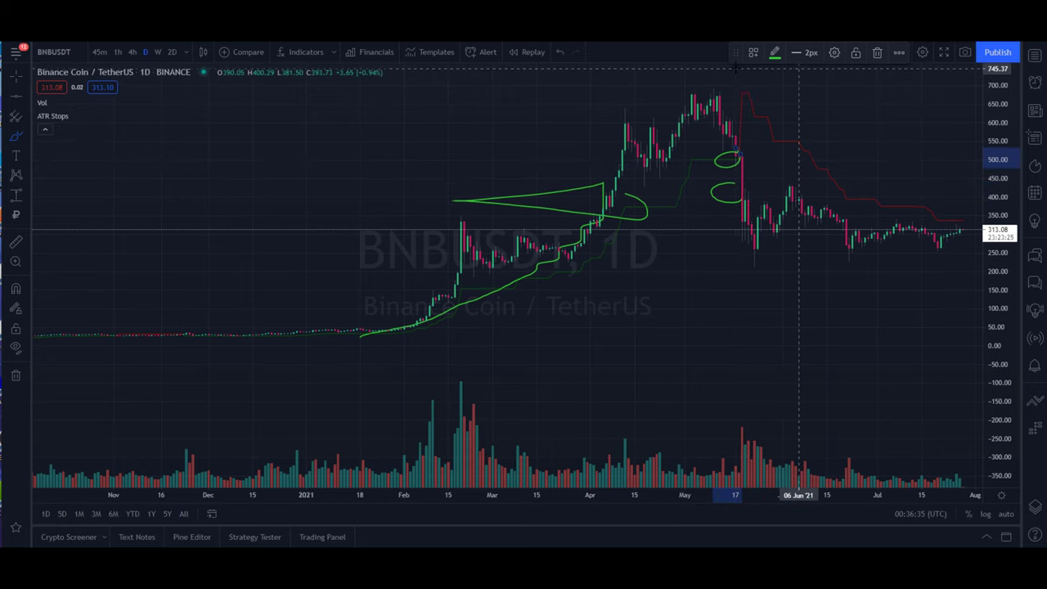
# Split the layout into two charts placed side by side
pyautogui.moveTo(735, 53); pyautogui.dragTo(872, 175)
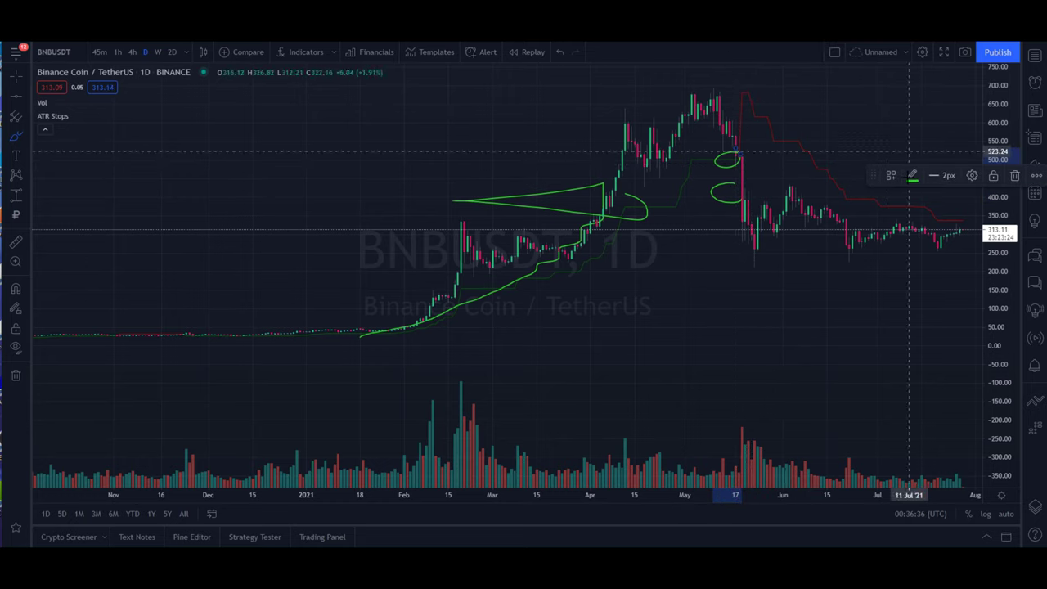
pyautogui.click(835, 53)
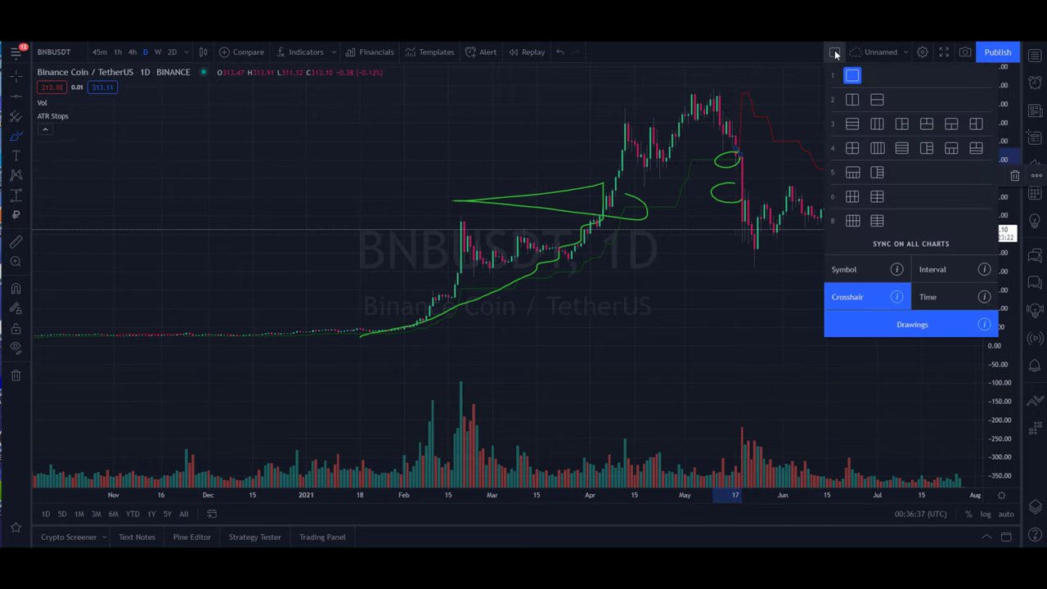
pyautogui.click(859, 95)
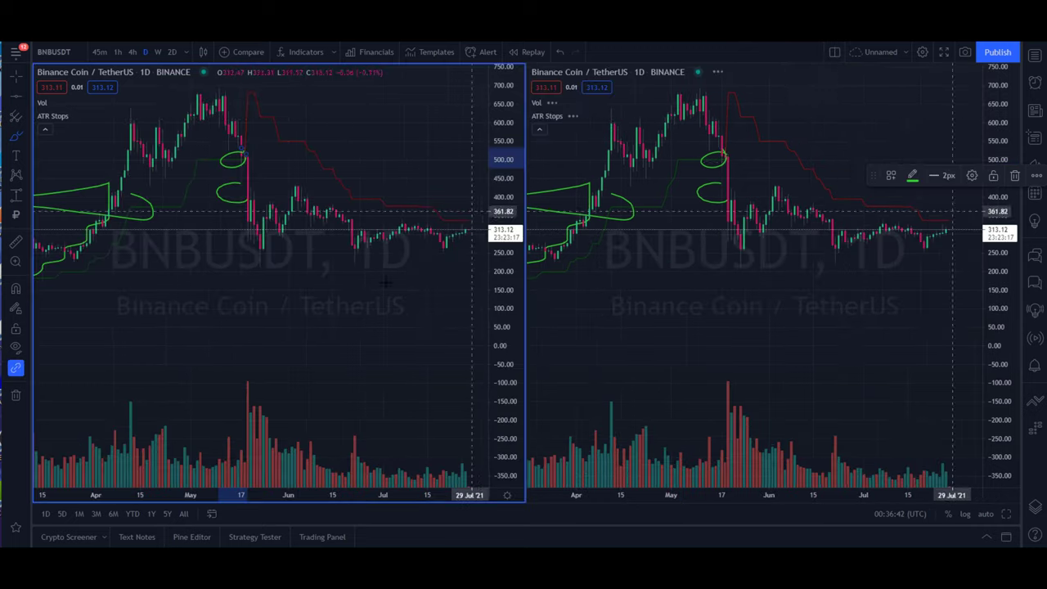
# Set the first of the two charts to weekly, remove all drawings, and enlarge its 2020 to 2021 stretch
pyautogui.click(158, 52)
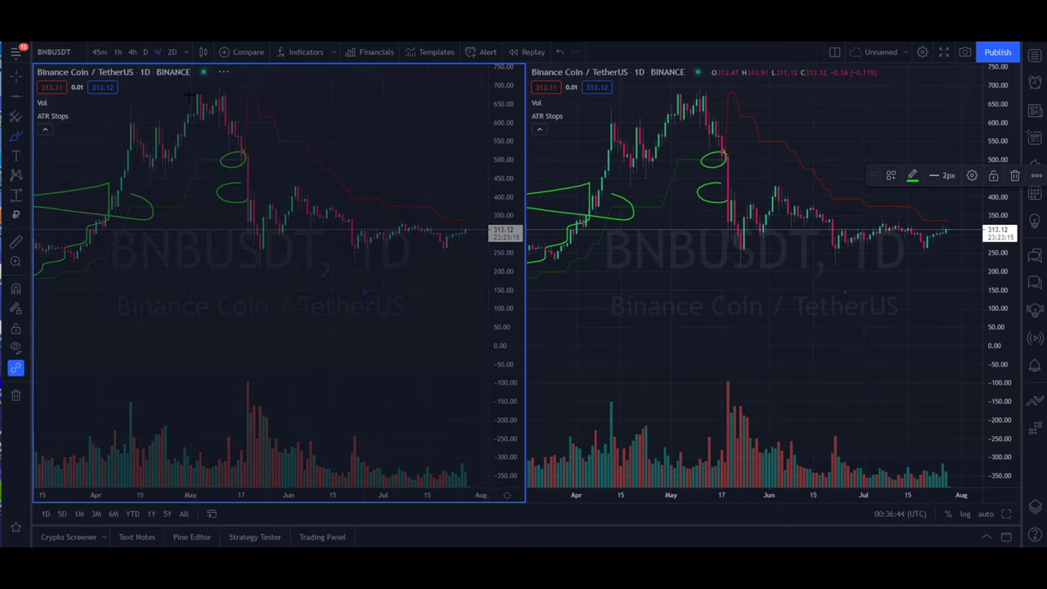
pyautogui.rightClick(279, 228)
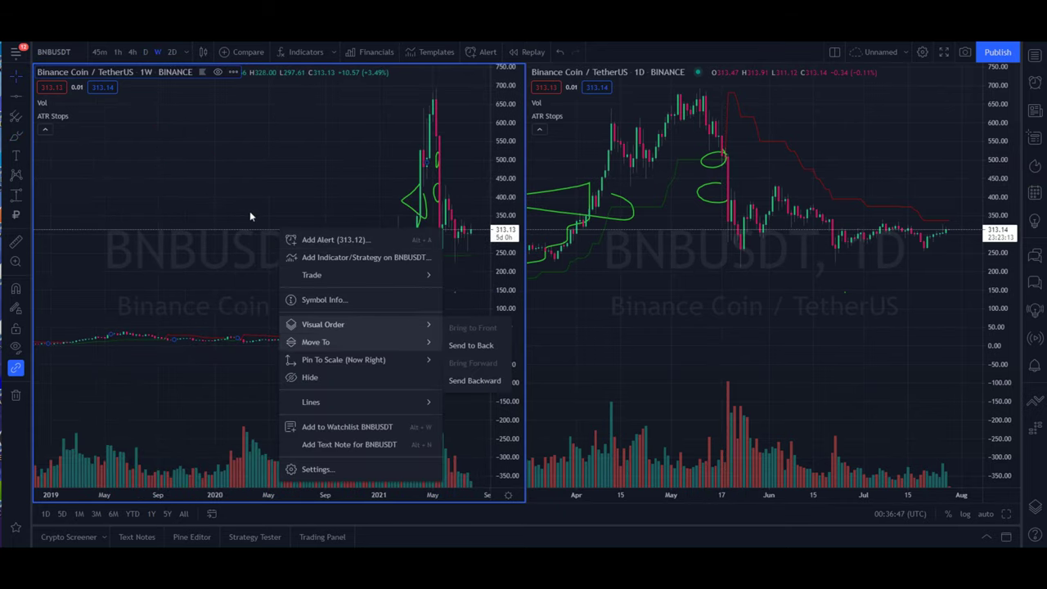
pyautogui.click(172, 169)
pyautogui.rightClick(170, 167)
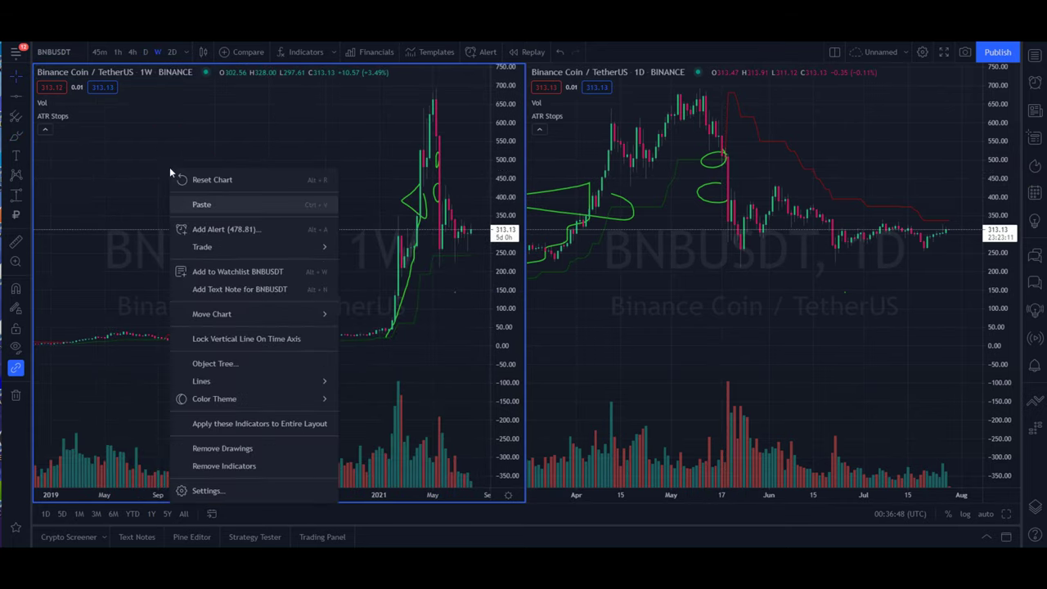
pyautogui.click(223, 447)
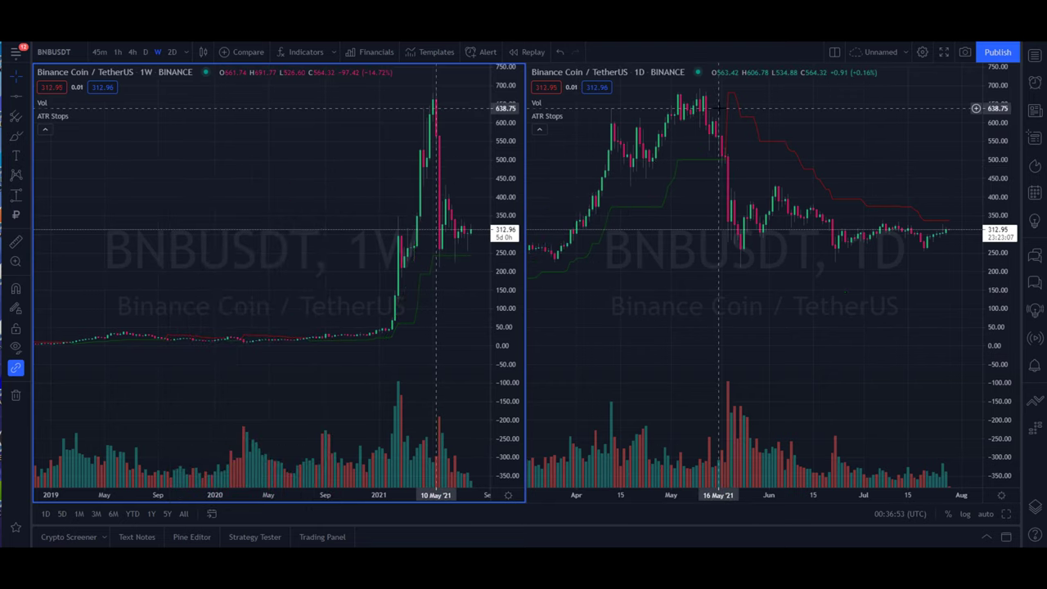
pyautogui.scroll(4, 420, 344)
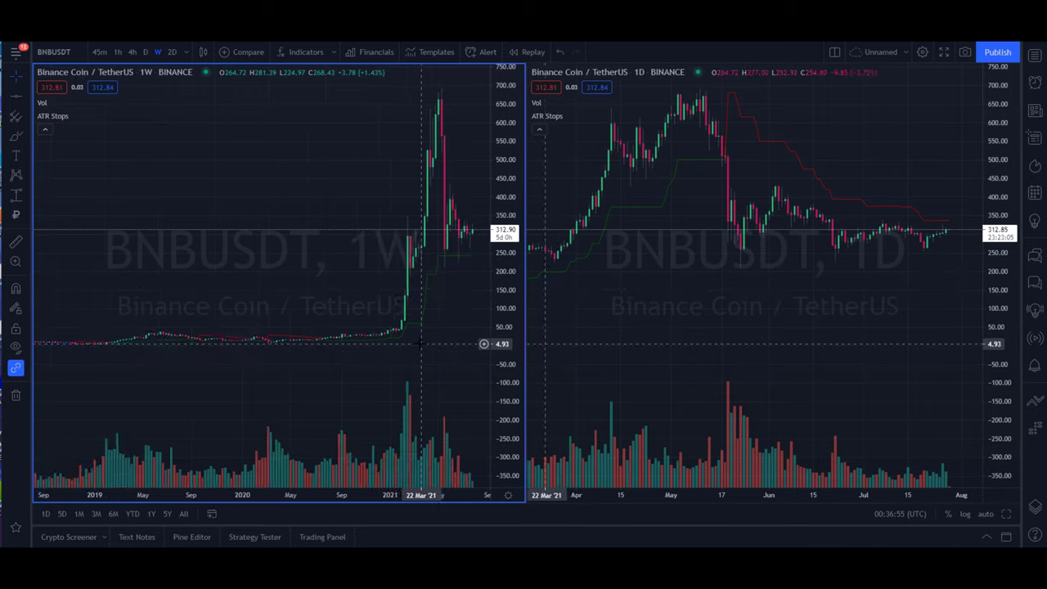
pyautogui.moveTo(482, 387); pyautogui.dragTo(531, 297)
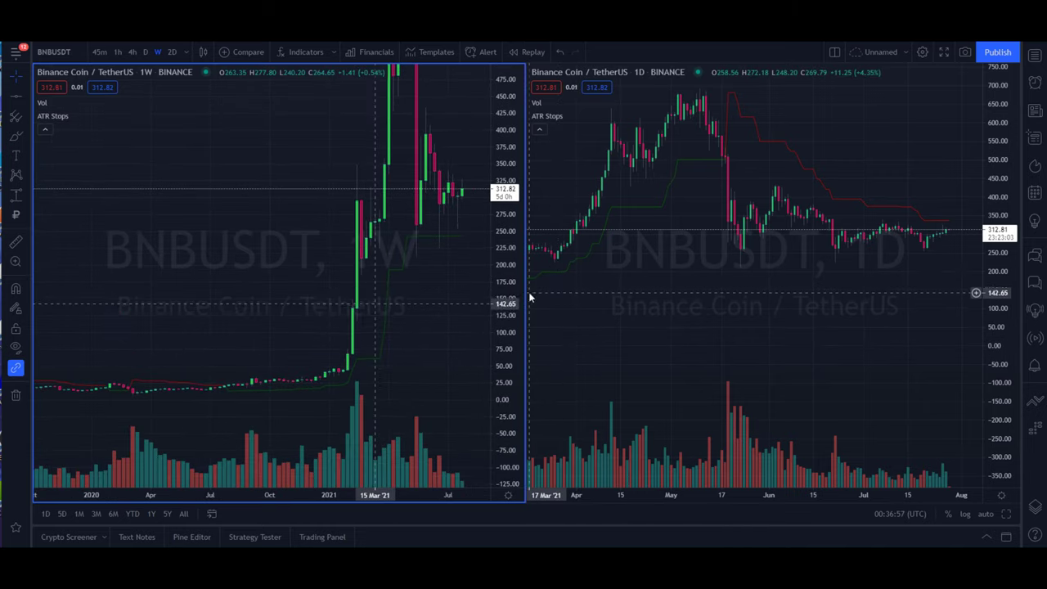
# On the weekly chart, brush-circle the July 2020 flip near 20 and brush an arrow from it up the rally to early 2021
pyautogui.click(16, 136)
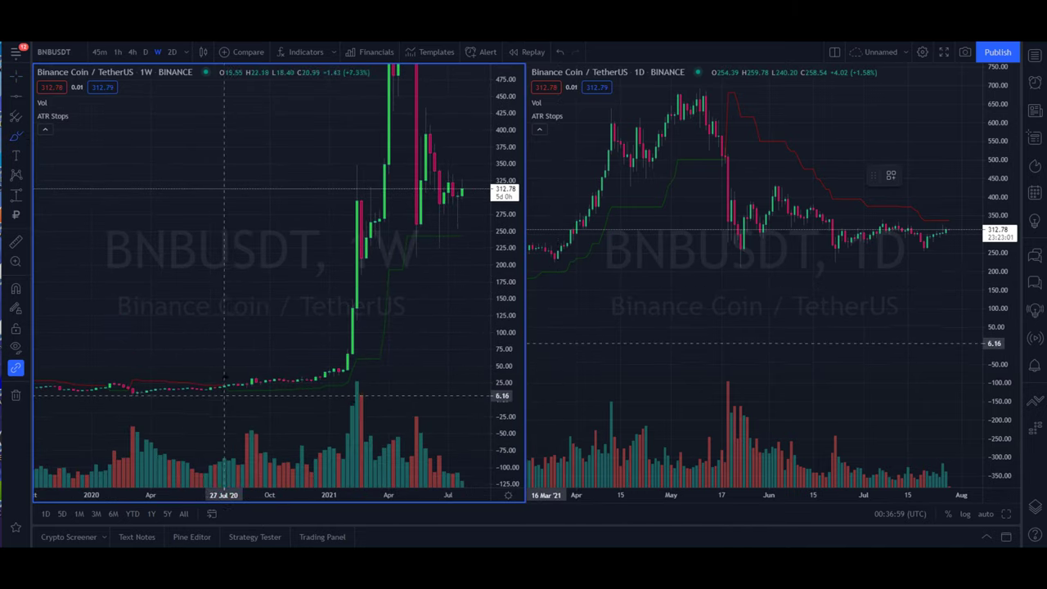
pyautogui.moveTo(214, 383); pyautogui.dragTo(234, 394)
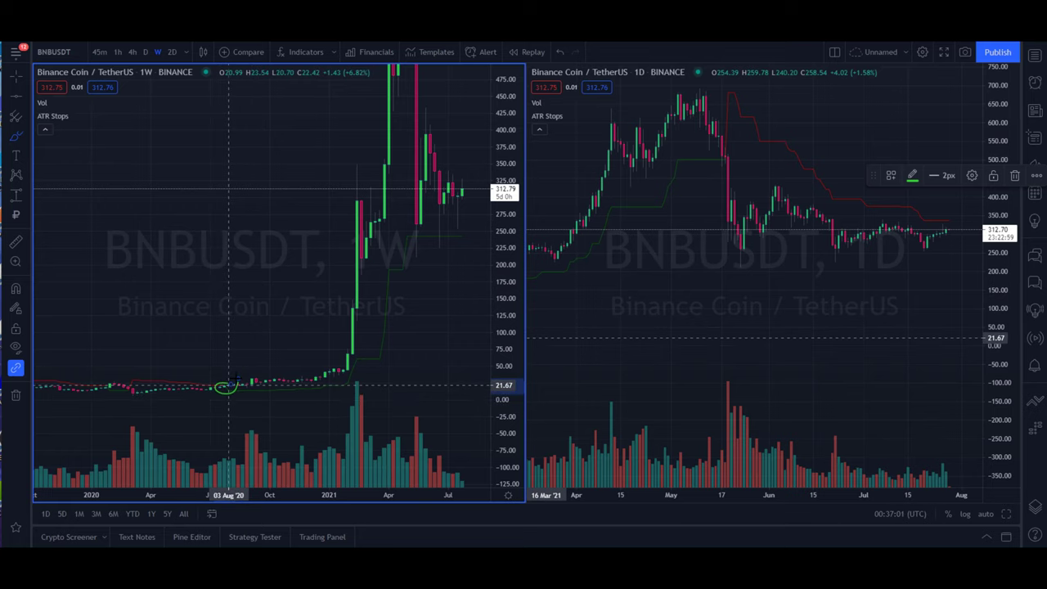
pyautogui.scroll(-4, 651, 221)
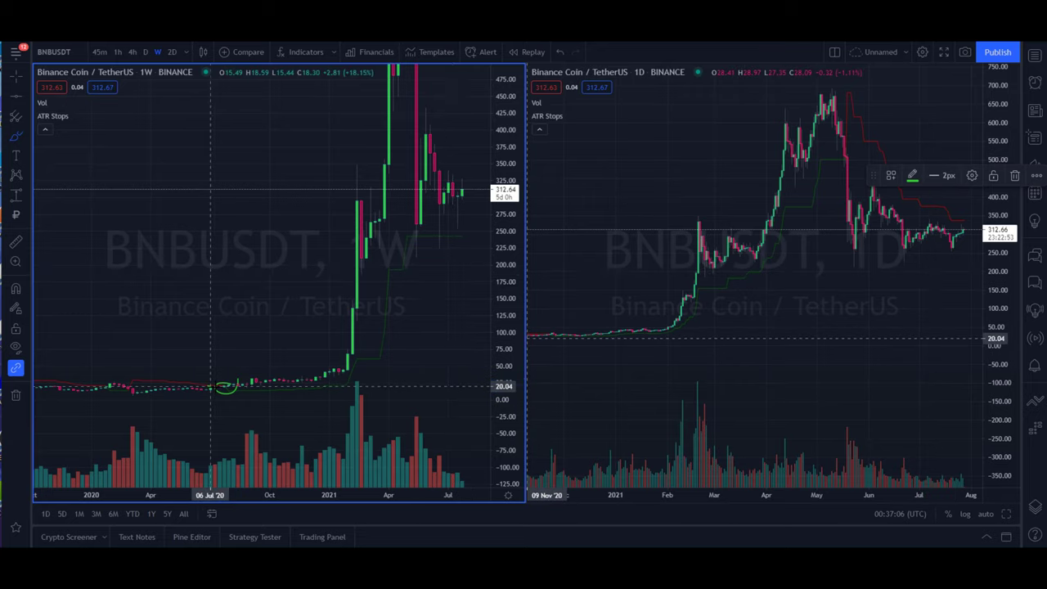
pyautogui.moveTo(212, 387)
pyautogui.mouseDown()
pyautogui.moveTo(301, 376)
pyautogui.moveTo(337, 323)
pyautogui.moveTo(346, 218)
pyautogui.moveTo(357, 249)
pyautogui.moveTo(347, 208)
pyautogui.mouseUp()
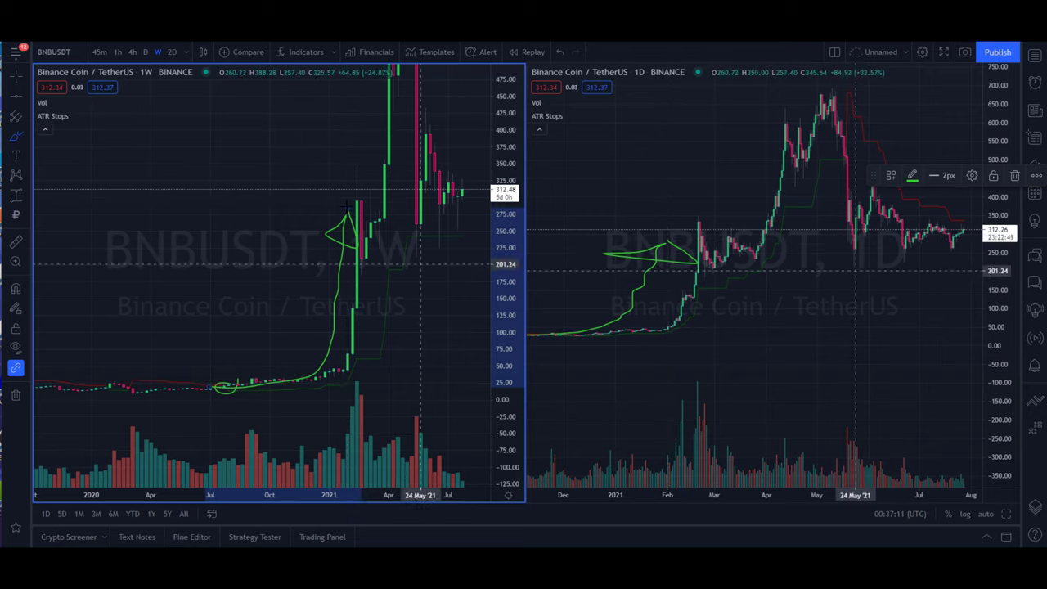
# Frame the daily chart on December 2020 to August 2021 and brush-circle the weekly ATR stop near 240 in May 2021
pyautogui.click(19, 81)
pyautogui.click(578, 298)
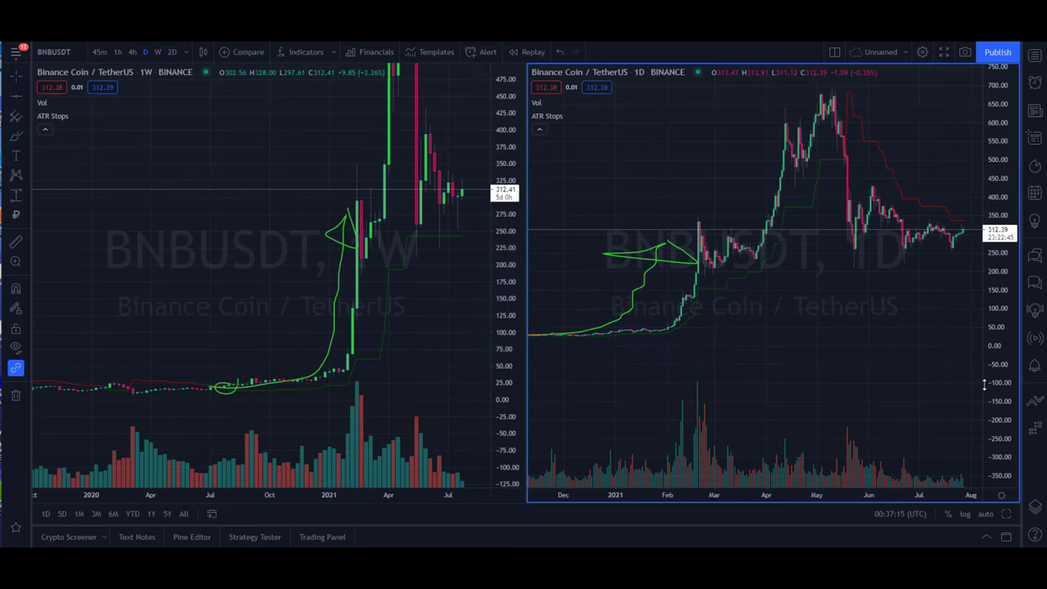
pyautogui.moveTo(993, 385); pyautogui.dragTo(1001, 299)
pyautogui.scroll(4, 914, 346)
pyautogui.scroll(-3, 914, 346)
pyautogui.moveTo(998, 254); pyautogui.dragTo(1009, 352)
pyautogui.scroll(1, 809, 334)
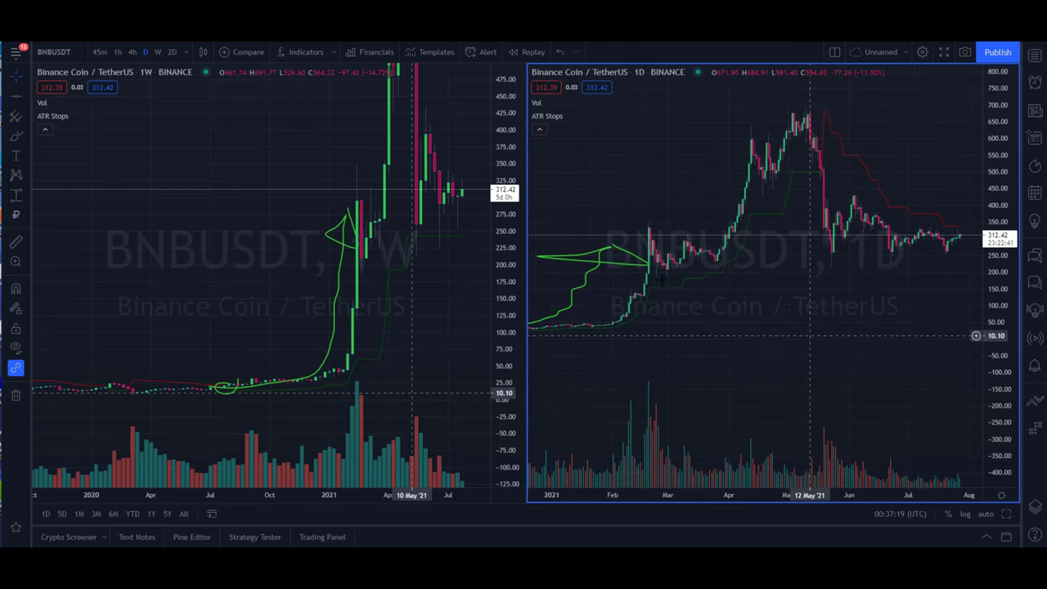
pyautogui.click(14, 137)
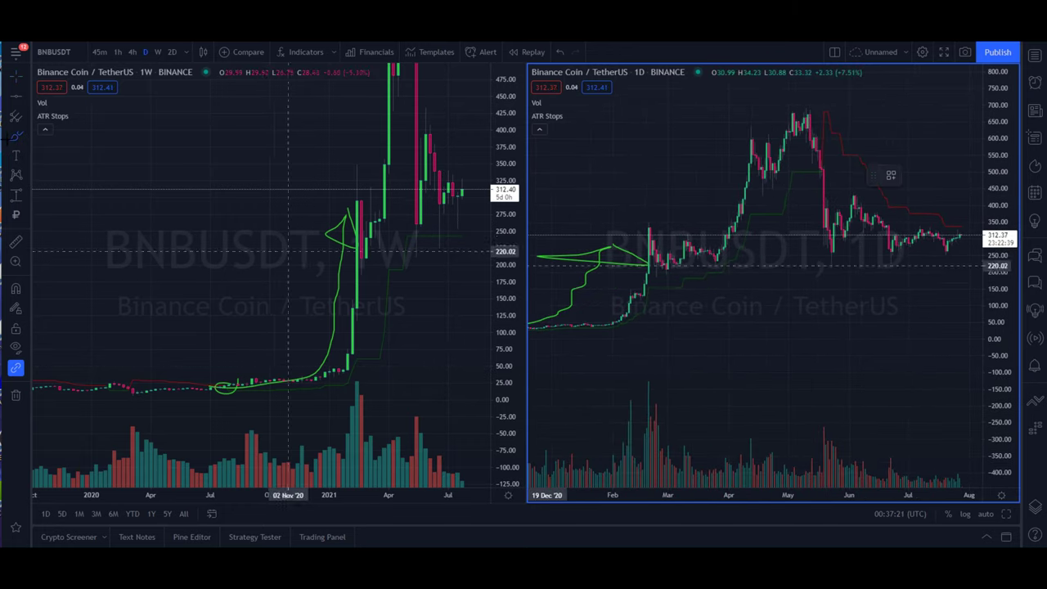
pyautogui.moveTo(409, 227); pyautogui.dragTo(418, 233)
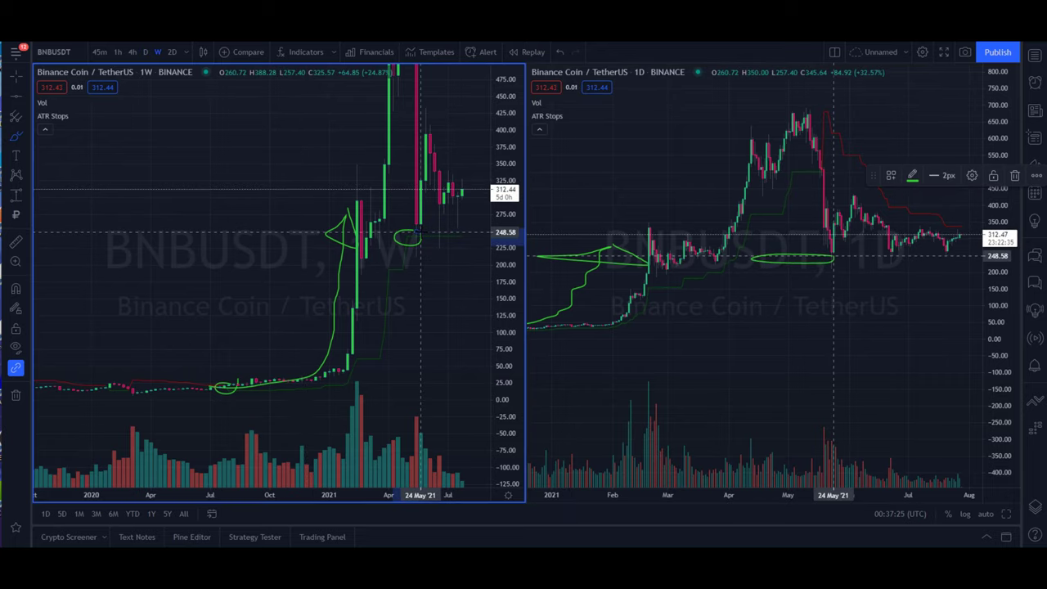
# Brush a loop around the weekly April to May 2021 price peak and remove that loop again
pyautogui.moveTo(498, 143); pyautogui.dragTo(495, 256)
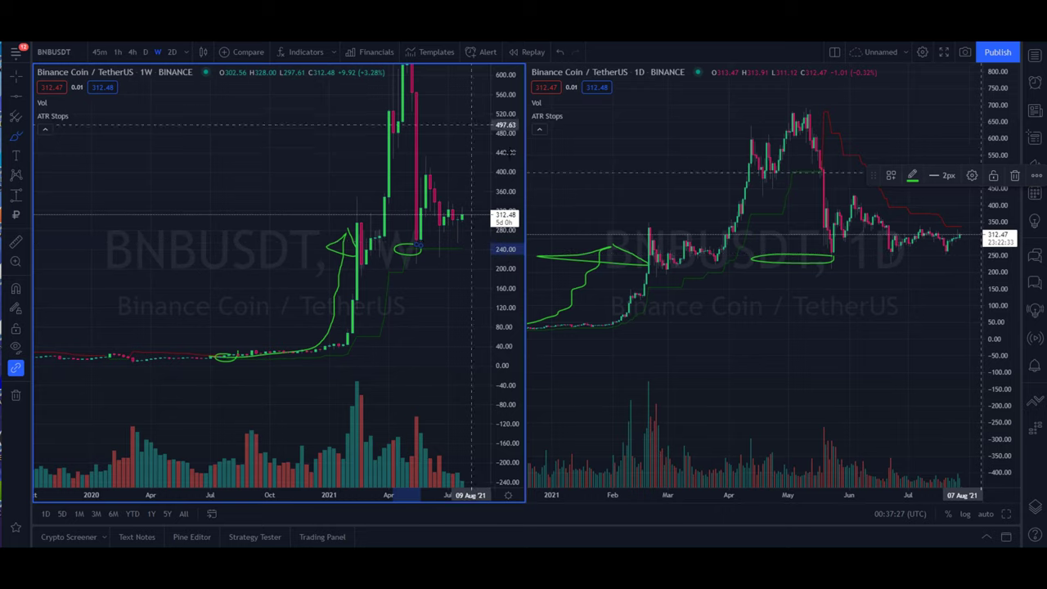
pyautogui.moveTo(509, 106); pyautogui.dragTo(508, 131)
pyautogui.moveTo(341, 105)
pyautogui.mouseDown()
pyautogui.moveTo(331, 112)
pyautogui.moveTo(342, 222)
pyautogui.moveTo(405, 204)
pyautogui.moveTo(352, 101)
pyautogui.moveTo(331, 104)
pyautogui.mouseUp()
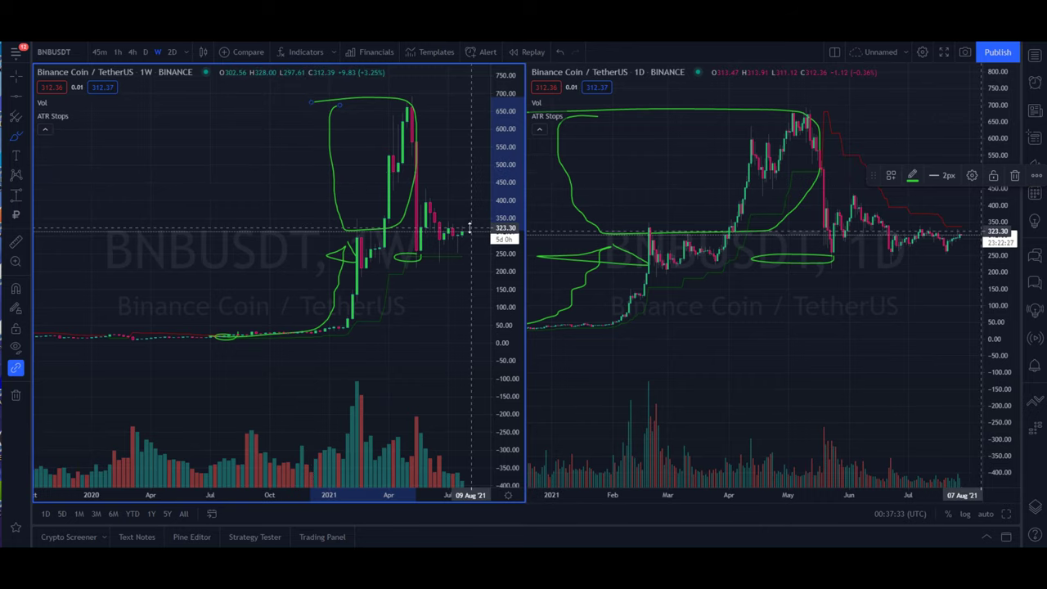
pyautogui.press('Delete')
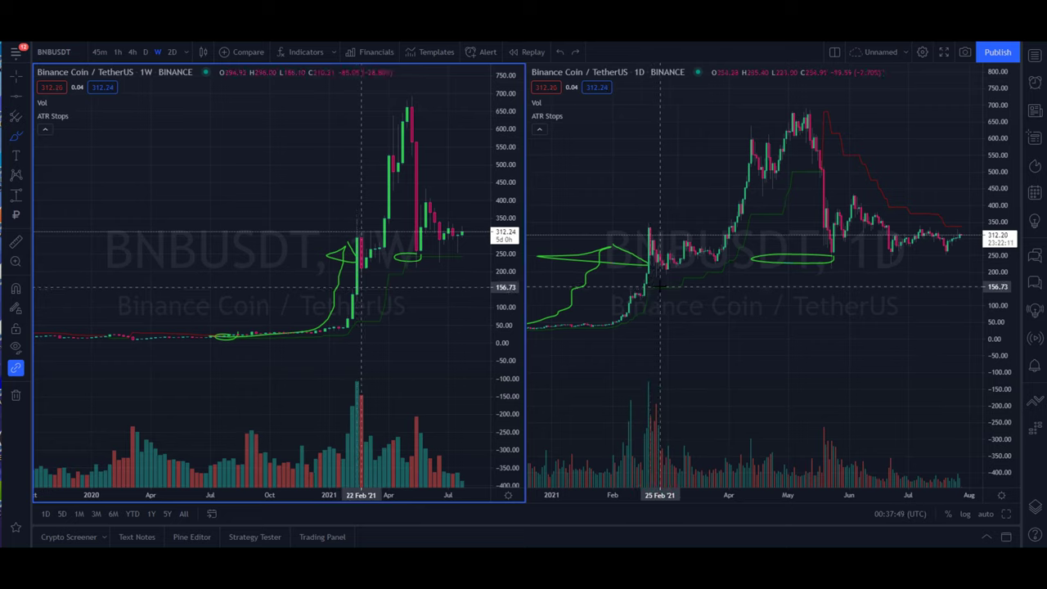
# On the daily chart, circle the late December 2020 entry and the stop near 160 in February, and trace the consolidation and April rally
pyautogui.moveTo(557, 328); pyautogui.dragTo(555, 325)
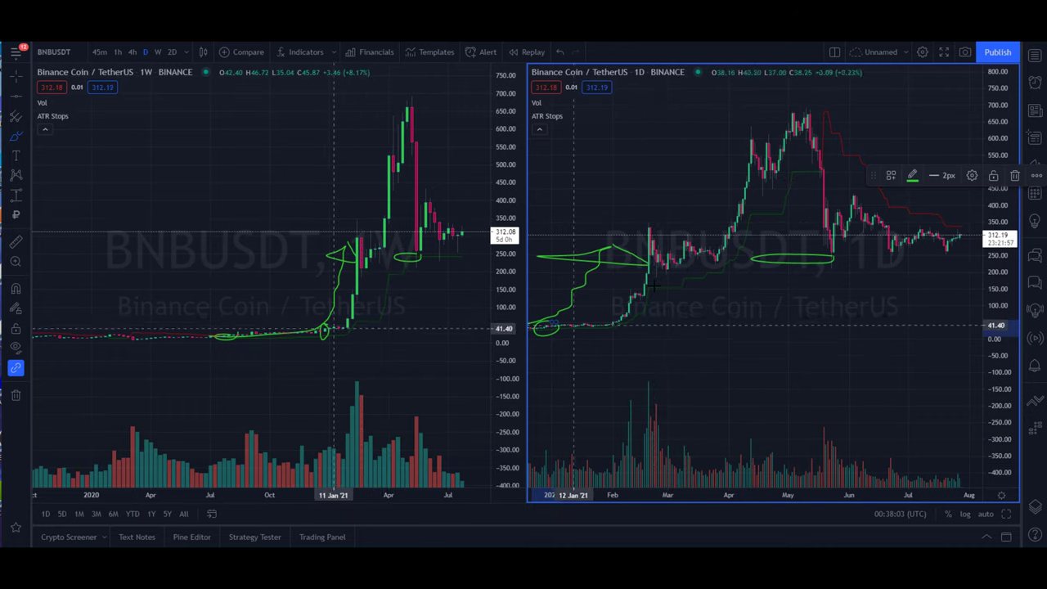
pyautogui.moveTo(656, 285); pyautogui.dragTo(661, 289)
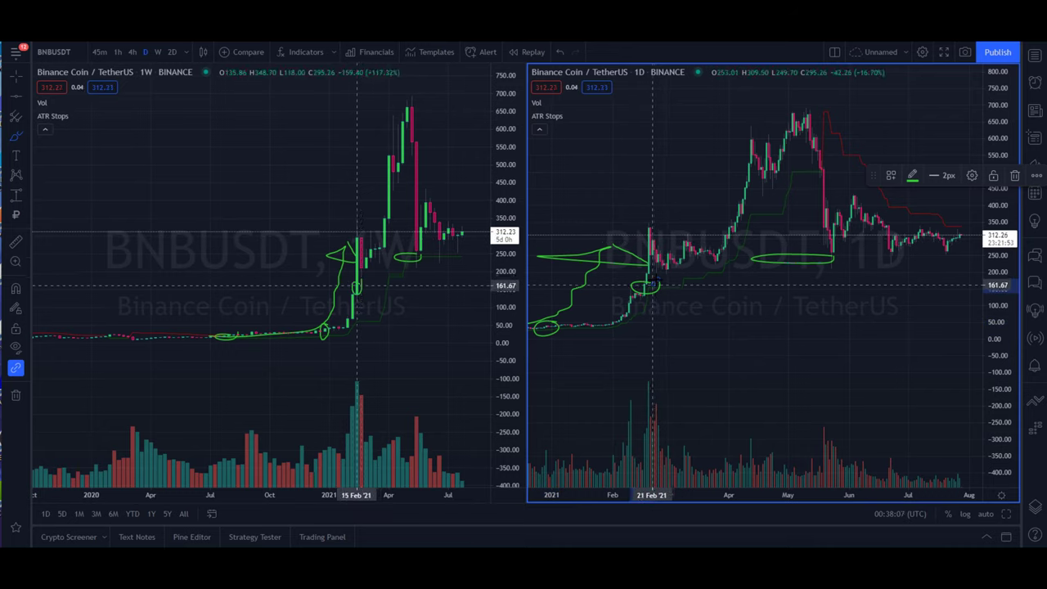
pyautogui.moveTo(656, 285)
pyautogui.mouseDown()
pyautogui.moveTo(671, 270)
pyautogui.moveTo(656, 260)
pyautogui.moveTo(651, 229)
pyautogui.moveTo(716, 255)
pyautogui.moveTo(657, 271)
pyautogui.moveTo(715, 259)
pyautogui.mouseUp()
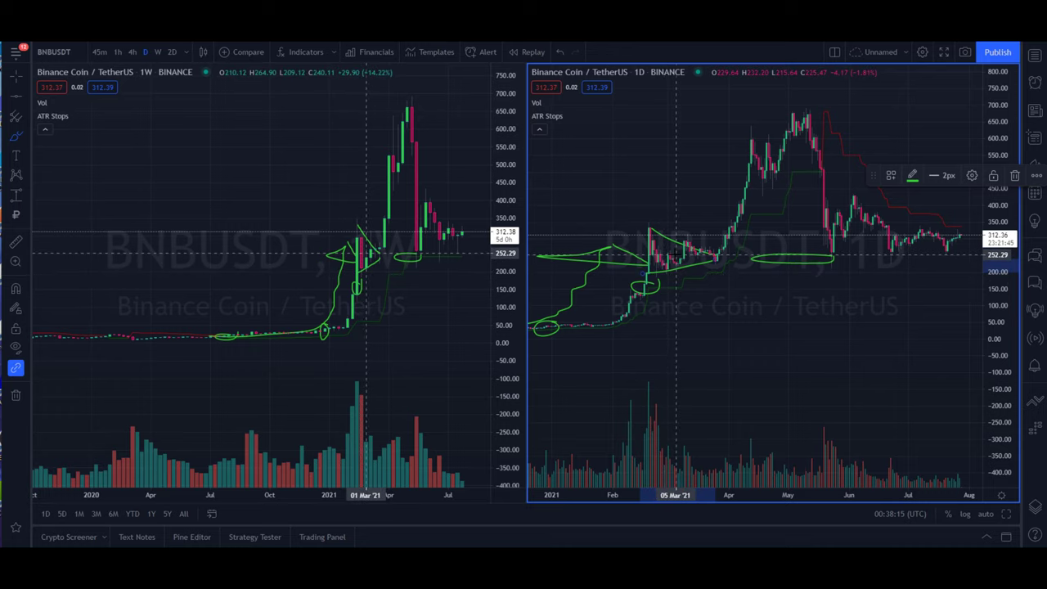
pyautogui.moveTo(717, 255)
pyautogui.mouseDown()
pyautogui.moveTo(752, 151)
pyautogui.moveTo(746, 138)
pyautogui.mouseUp()
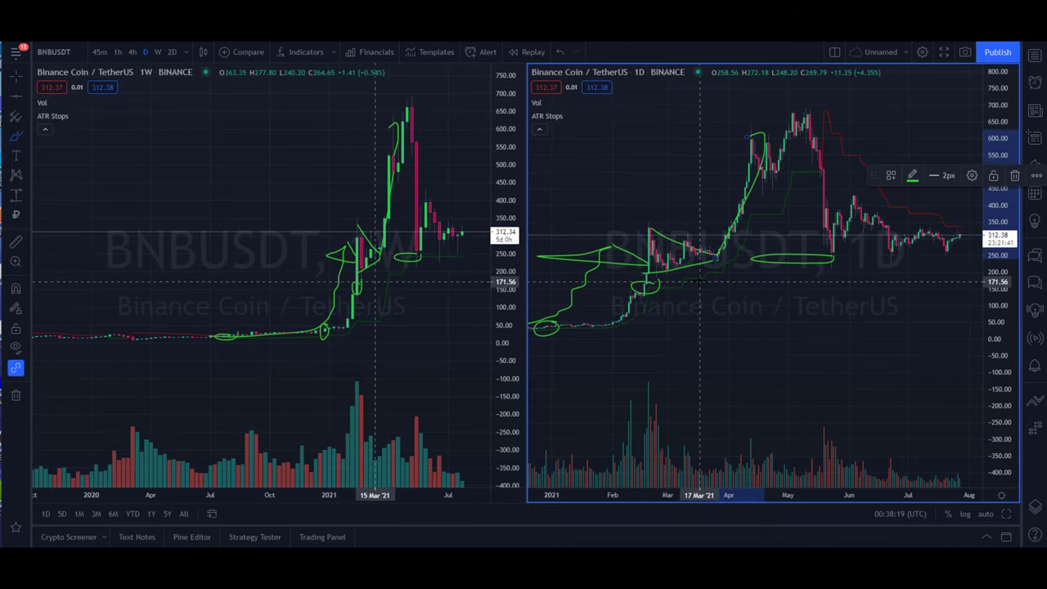
# Brush-mark the rising daily ATR stops from mid-March 2021 and circle the stop level near 500 in early May
pyautogui.moveTo(699, 282)
pyautogui.mouseDown()
pyautogui.moveTo(737, 258)
pyautogui.moveTo(762, 215)
pyautogui.moveTo(785, 209)
pyautogui.moveTo(799, 162)
pyautogui.moveTo(806, 175)
pyautogui.moveTo(794, 184)
pyautogui.moveTo(789, 172)
pyautogui.mouseUp()
pyautogui.moveTo(873, 176); pyautogui.dragTo(874, 97)
pyautogui.scroll(-2, 718, 288)
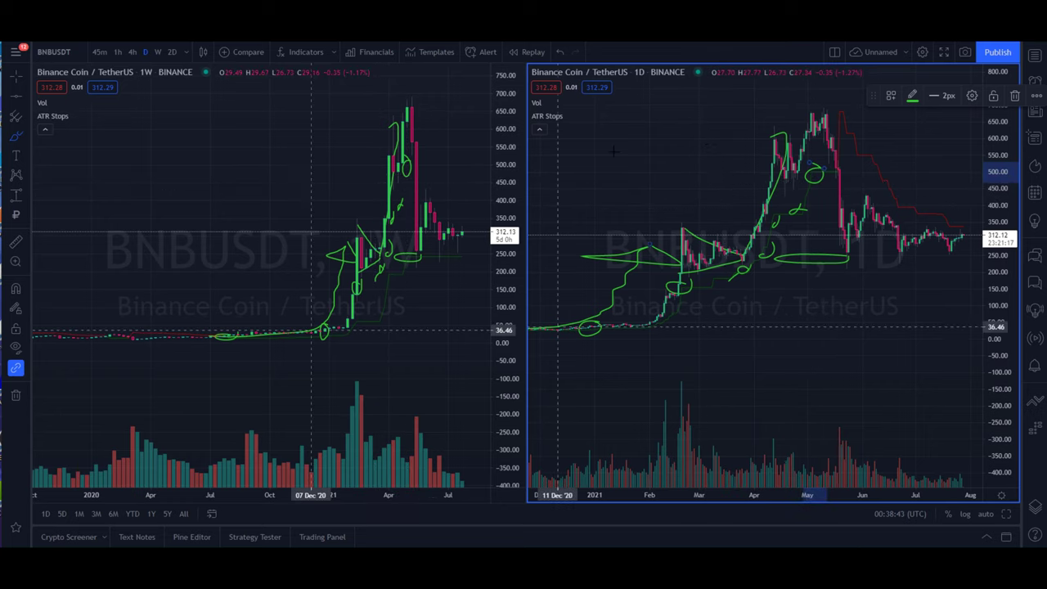
# Draw a price range on the daily chart from the circled late December 2020 entry up to the circled stop near 504 in May 2021
pyautogui.click(16, 194)
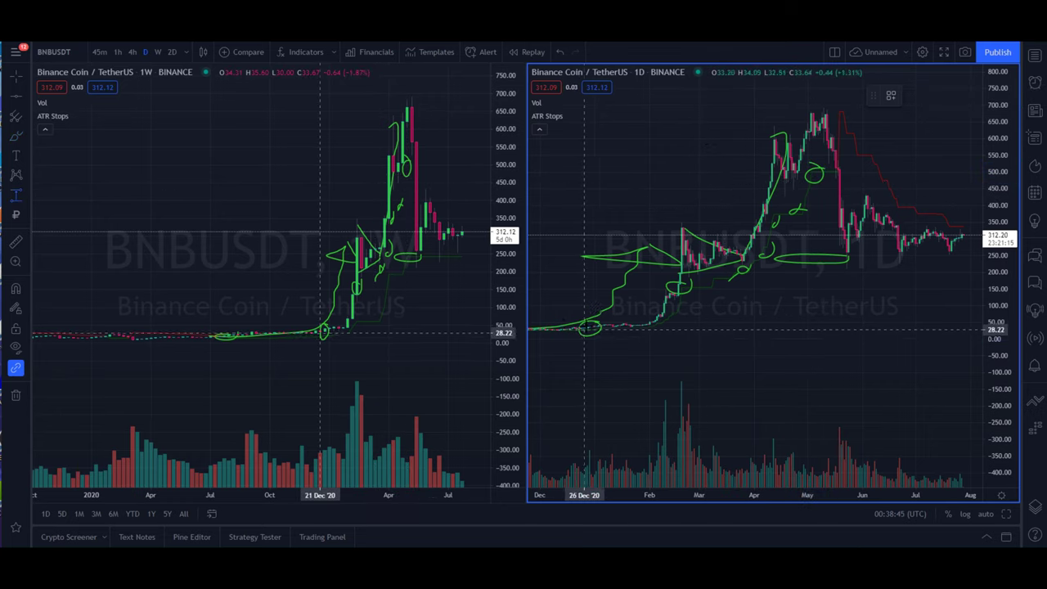
pyautogui.click(586, 326)
pyautogui.click(811, 170)
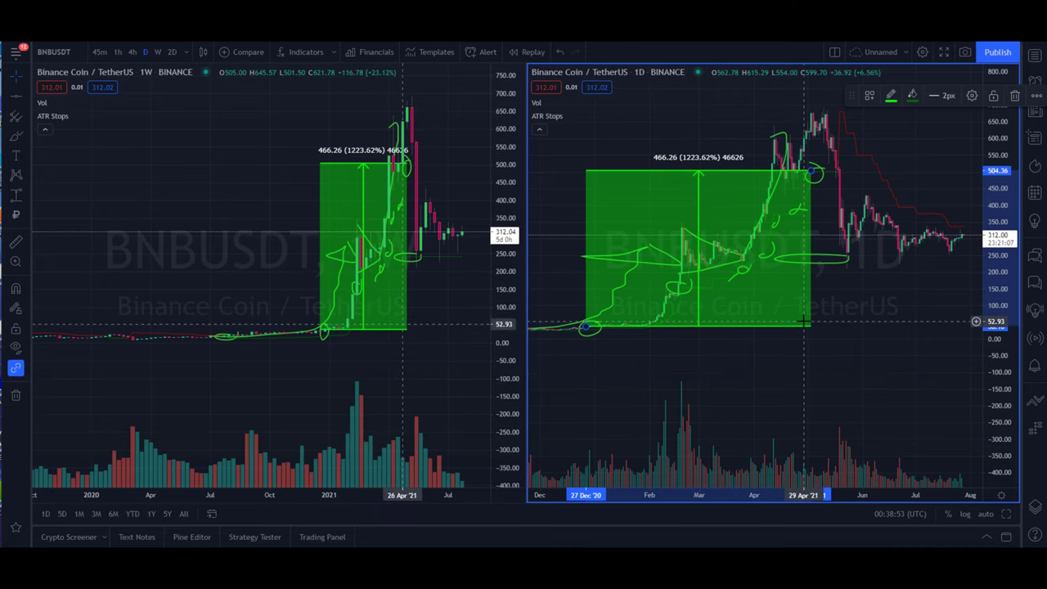
# Brush an arrow above the falling red daily ATR stop line from mid-May to late July 2021
pyautogui.scroll(3, 804, 323)
pyautogui.click(16, 136)
pyautogui.moveTo(759, 114); pyautogui.dragTo(937, 214)
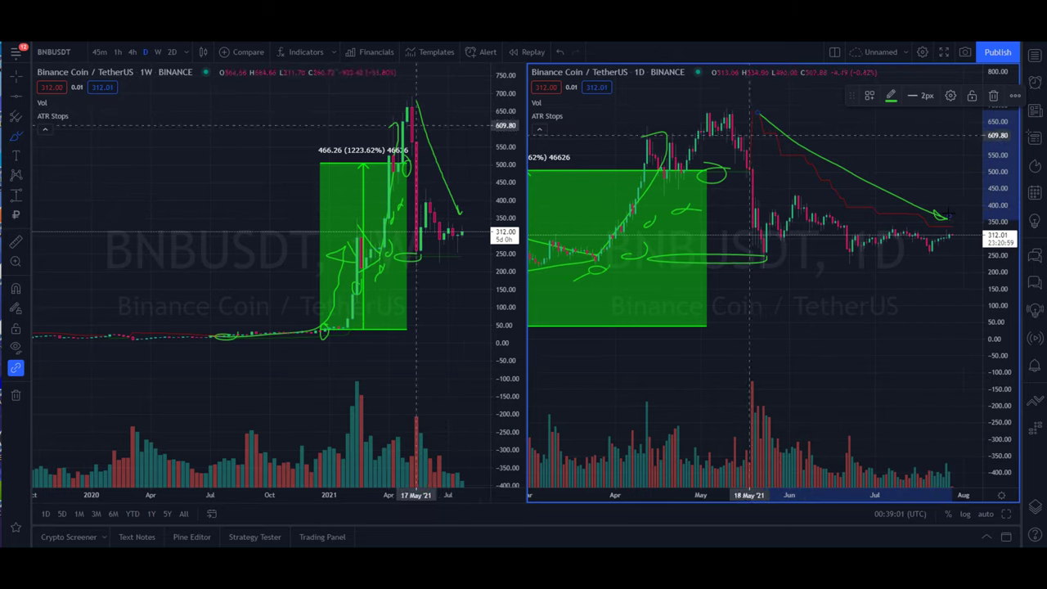
# Load the Bittrex ADAUSDT symbol from the Crypto Majors watchlist into the daily chart
pyautogui.click(1036, 56)
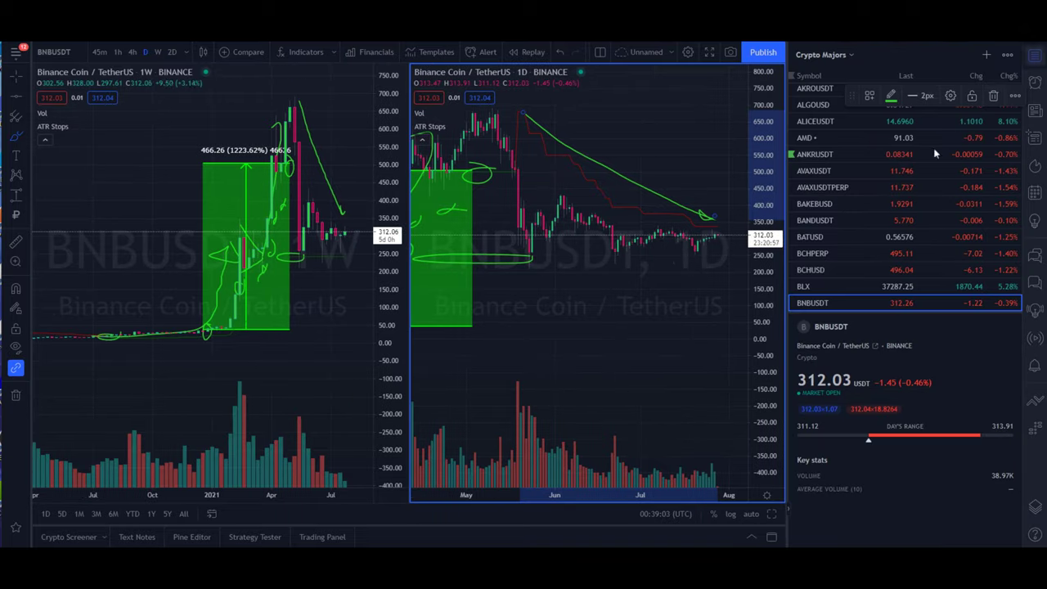
pyautogui.scroll(-5, 855, 225)
pyautogui.scroll(-5, 855, 225)
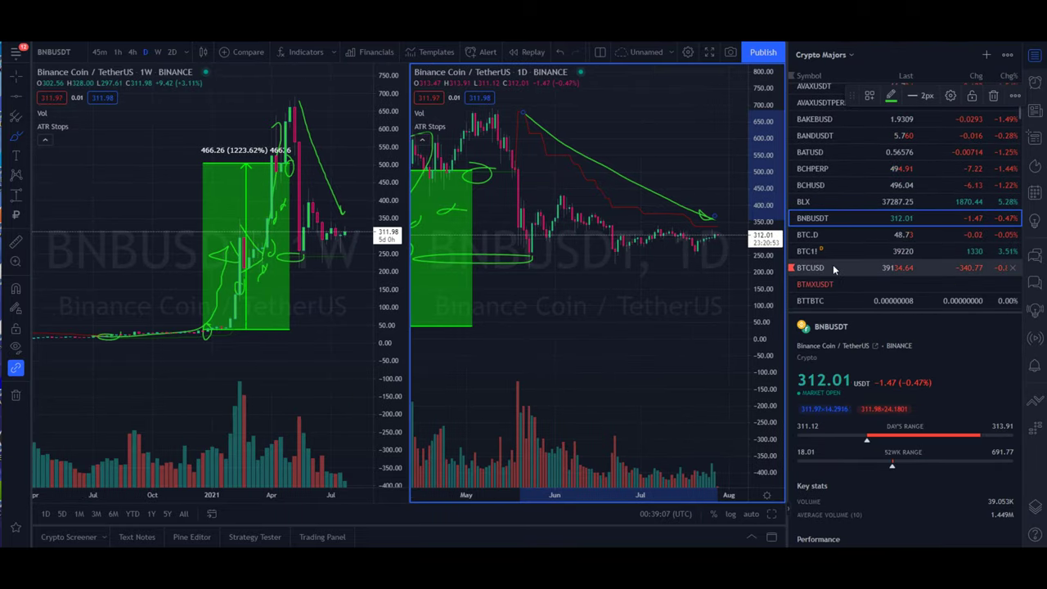
pyautogui.scroll(3, 834, 266)
pyautogui.scroll(3, 834, 266)
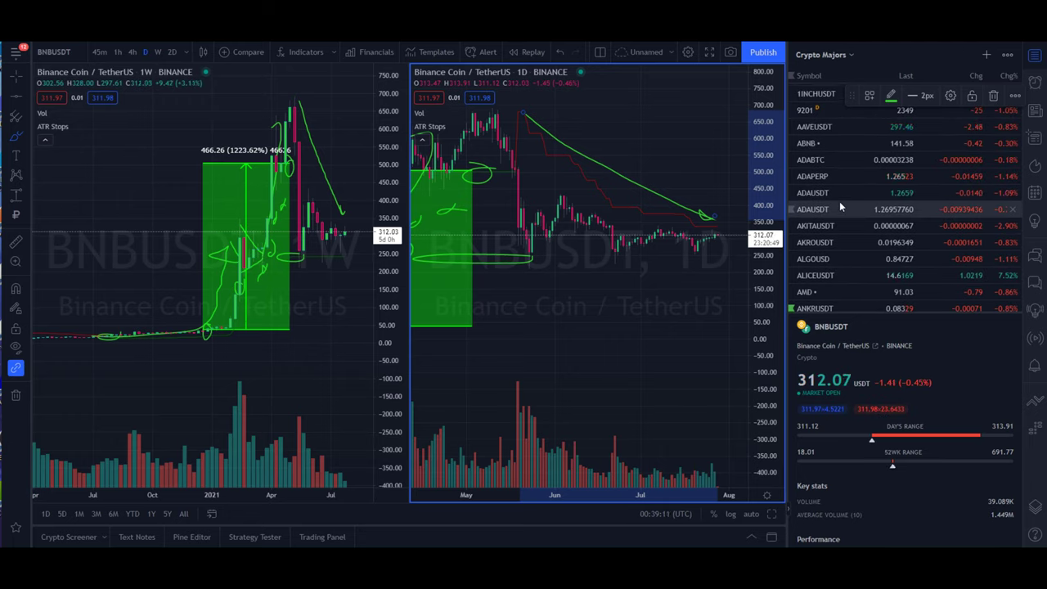
pyautogui.click(822, 211)
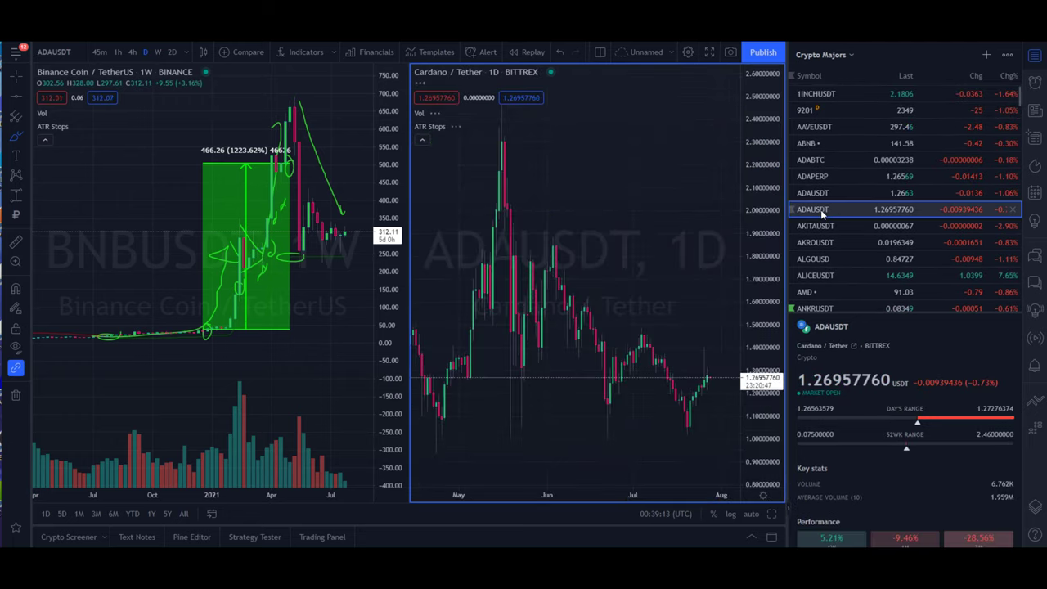
# Load the same Bittrex ADAUSDT symbol into the weekly chart and hide the watchlist
pyautogui.click(361, 191)
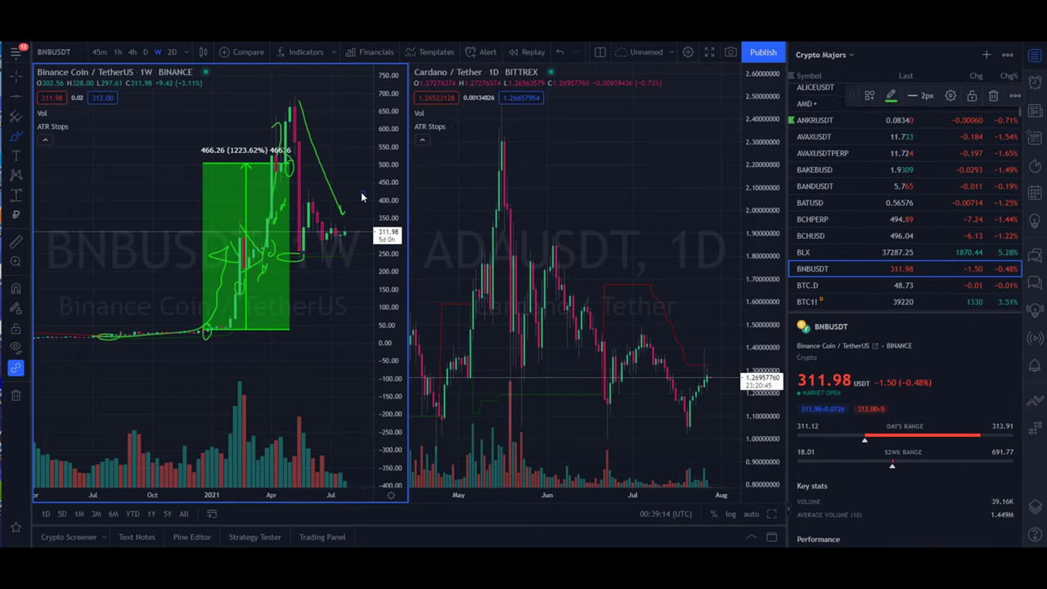
pyautogui.scroll(3, 810, 215)
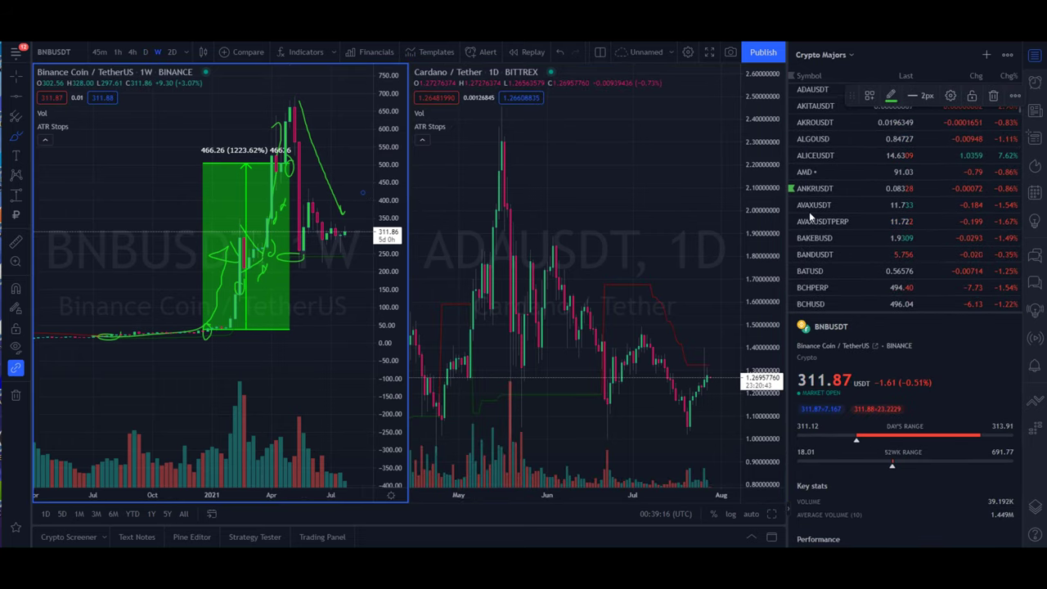
pyautogui.click(821, 160)
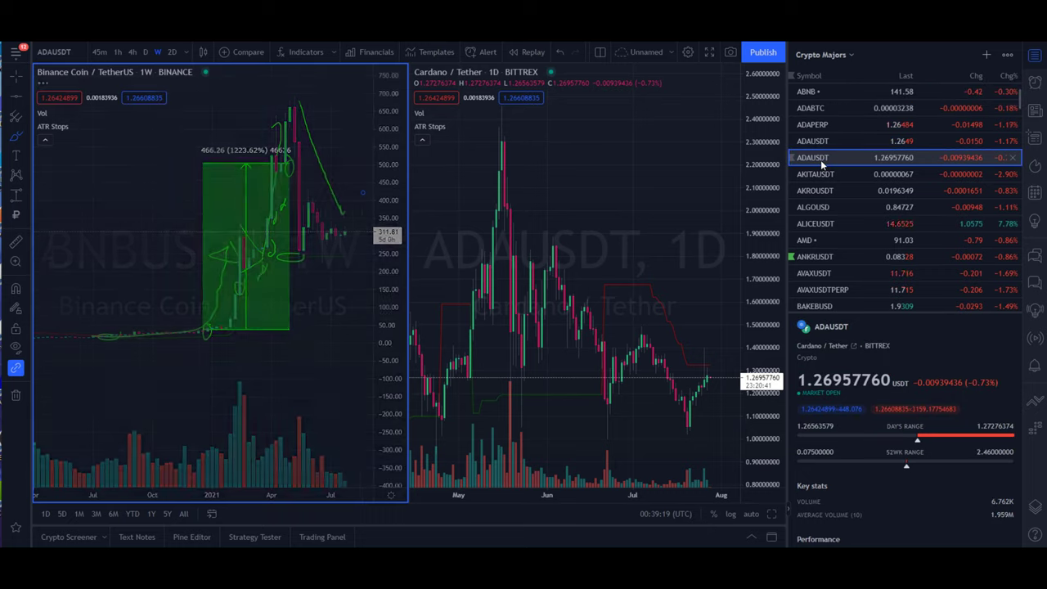
pyautogui.click(1035, 54)
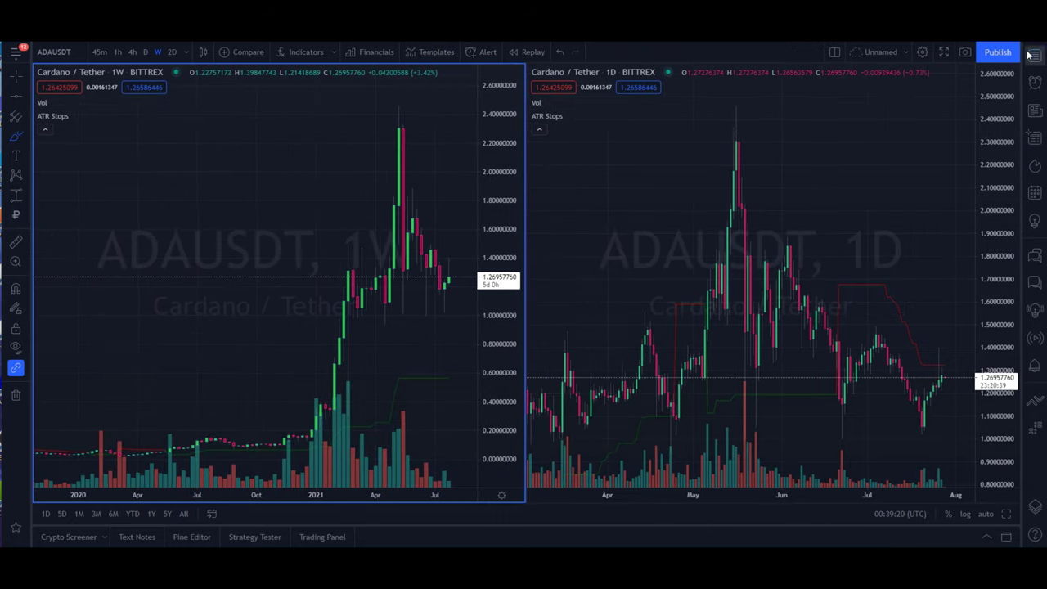
# On the weekly Cardano chart, brush-circle the ATR stop flip in June 2020 and trace the early 2021 rally with an arrow
pyautogui.click(250, 201)
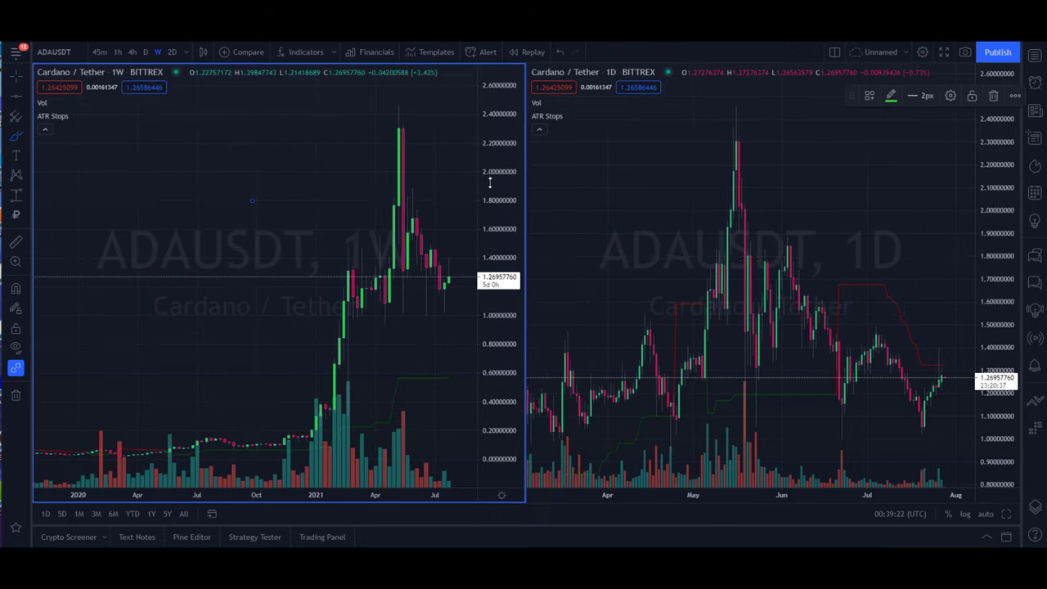
pyautogui.moveTo(489, 180); pyautogui.dragTo(496, 313)
pyautogui.scroll(-4, 46, 191)
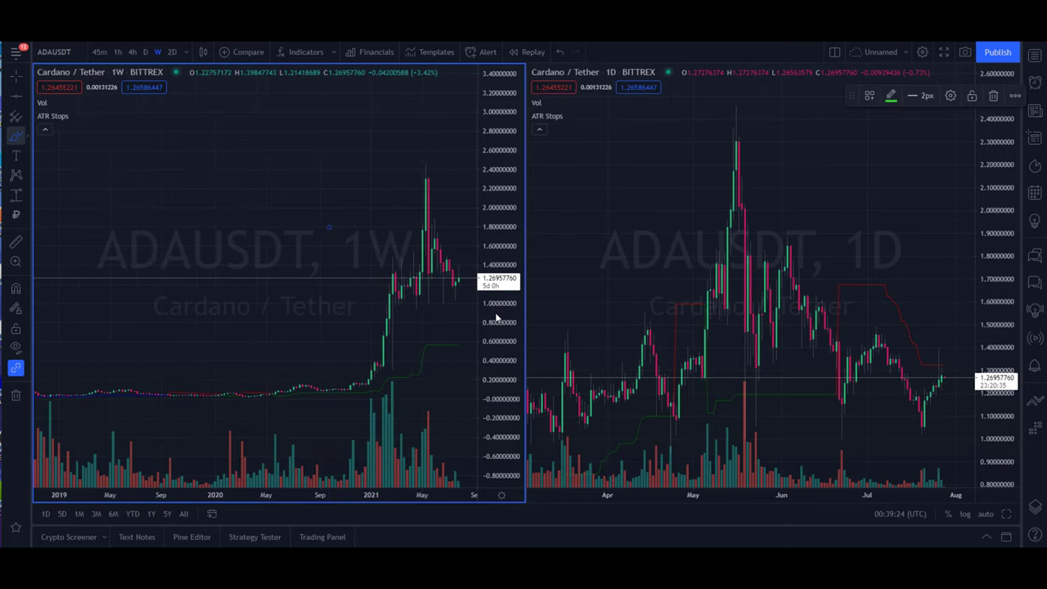
pyautogui.moveTo(498, 413); pyautogui.dragTo(493, 317)
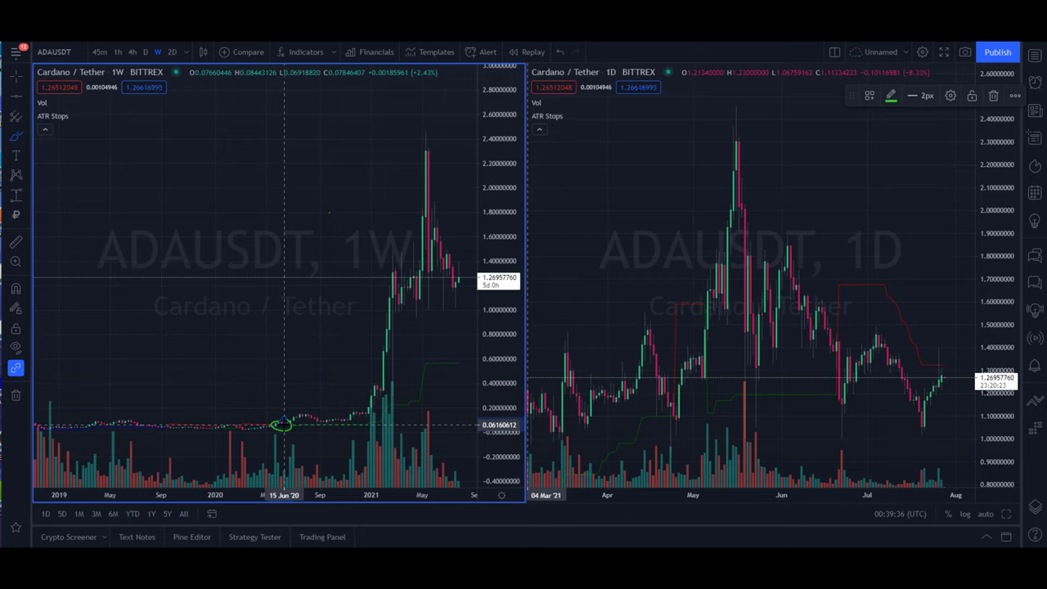
pyautogui.moveTo(491, 436); pyautogui.dragTo(491, 424)
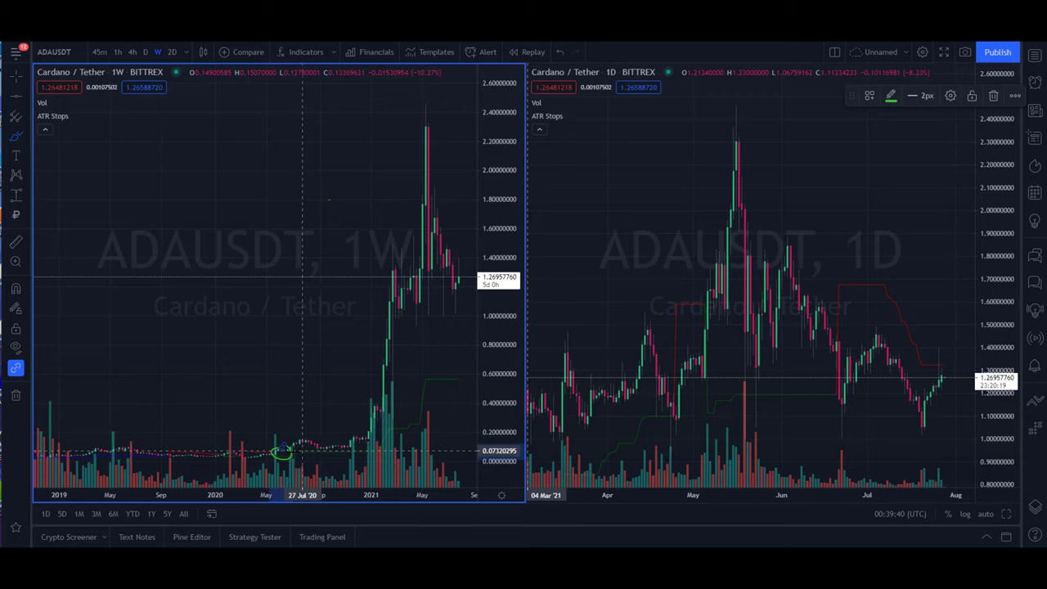
pyautogui.moveTo(355, 444)
pyautogui.mouseDown()
pyautogui.moveTo(395, 281)
pyautogui.moveTo(386, 303)
pyautogui.moveTo(394, 295)
pyautogui.mouseUp()
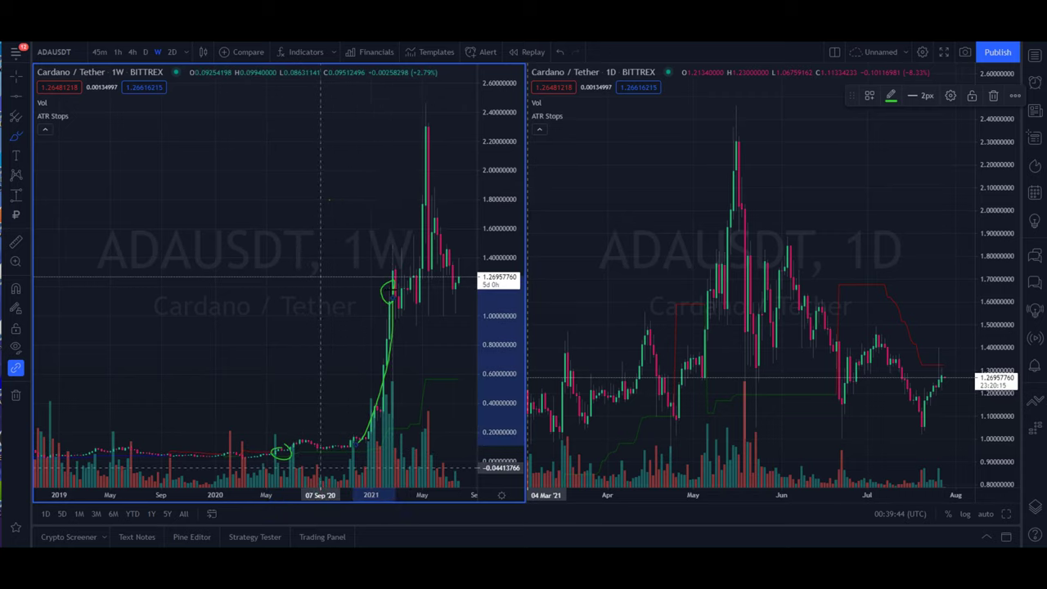
# On the daily Cardano chart, brush-circle the green ATR stop in late February 2021 and delete the extra loop around the candles there
pyautogui.click(589, 360)
pyautogui.scroll(-5, 576, 356)
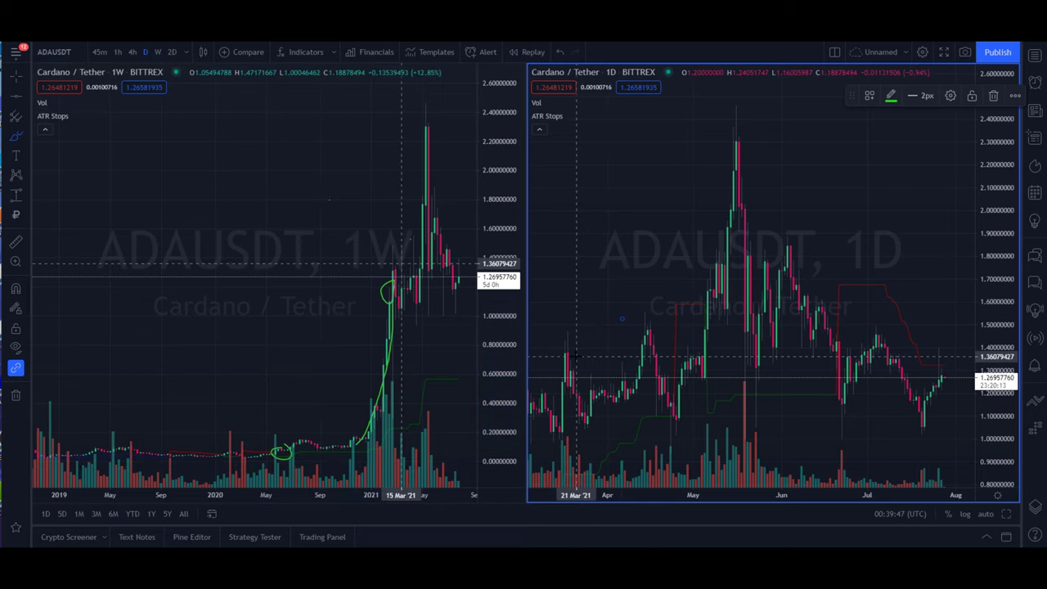
pyautogui.moveTo(997, 190); pyautogui.dragTo(993, 369)
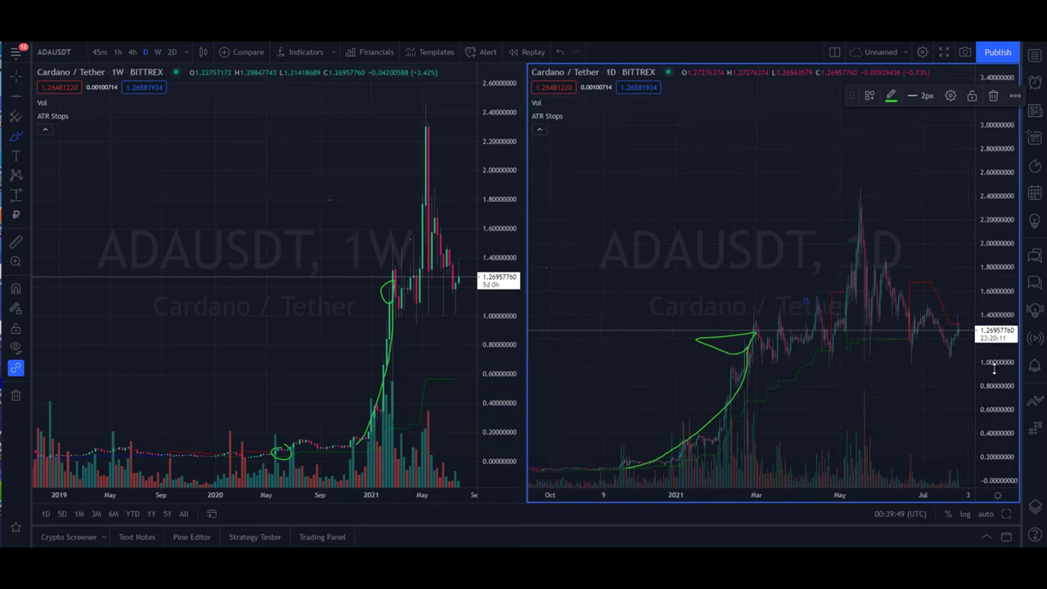
pyautogui.click(17, 80)
pyautogui.moveTo(680, 292); pyautogui.dragTo(722, 134)
pyautogui.scroll(4, 723, 134)
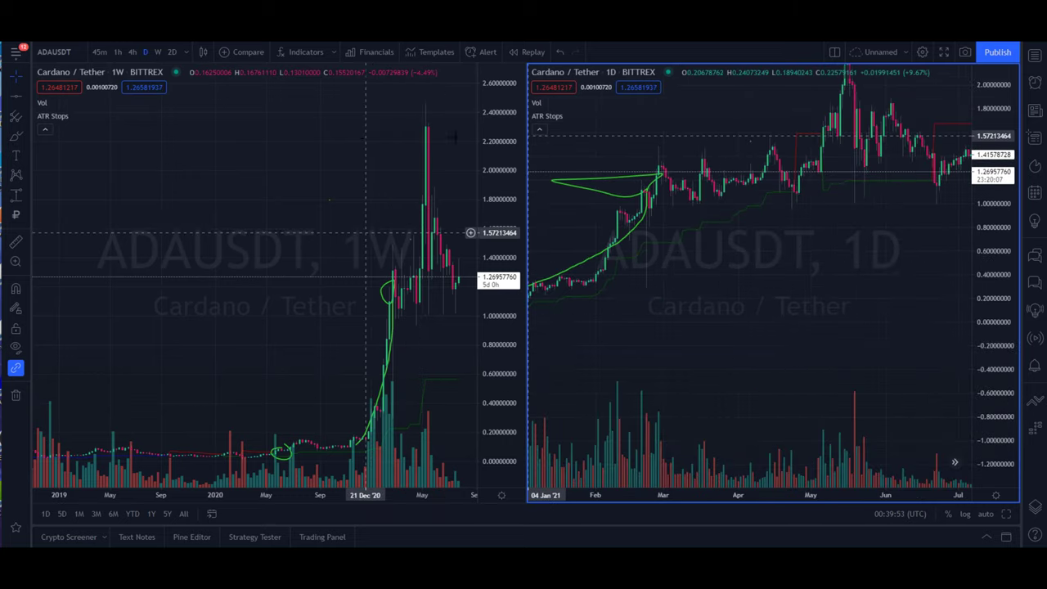
pyautogui.click(16, 138)
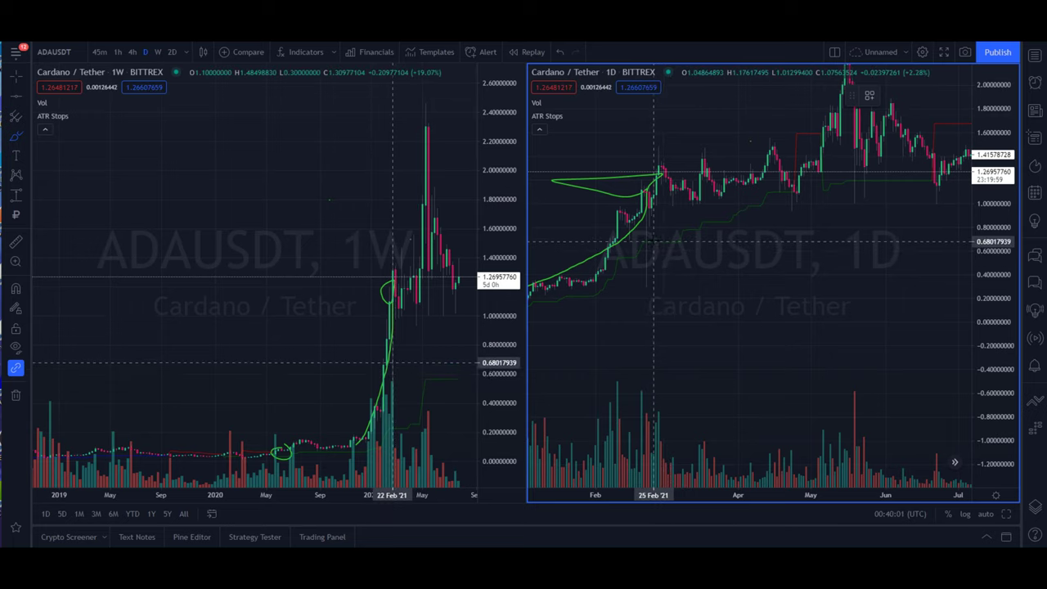
pyautogui.moveTo(649, 237); pyautogui.dragTo(645, 239)
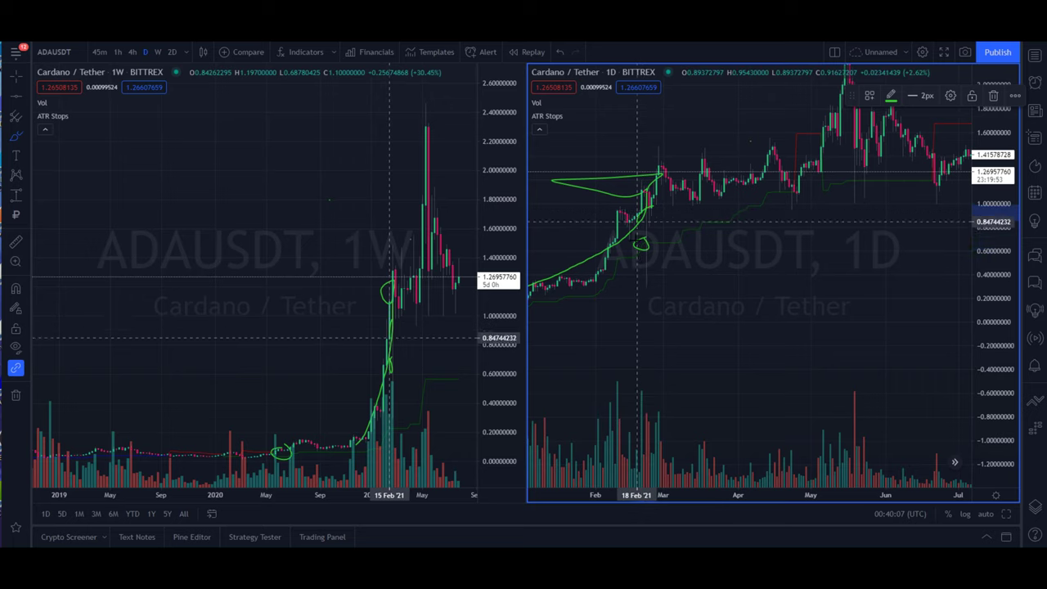
pyautogui.moveTo(637, 222)
pyautogui.mouseDown()
pyautogui.moveTo(686, 283)
pyautogui.moveTo(669, 185)
pyautogui.mouseUp()
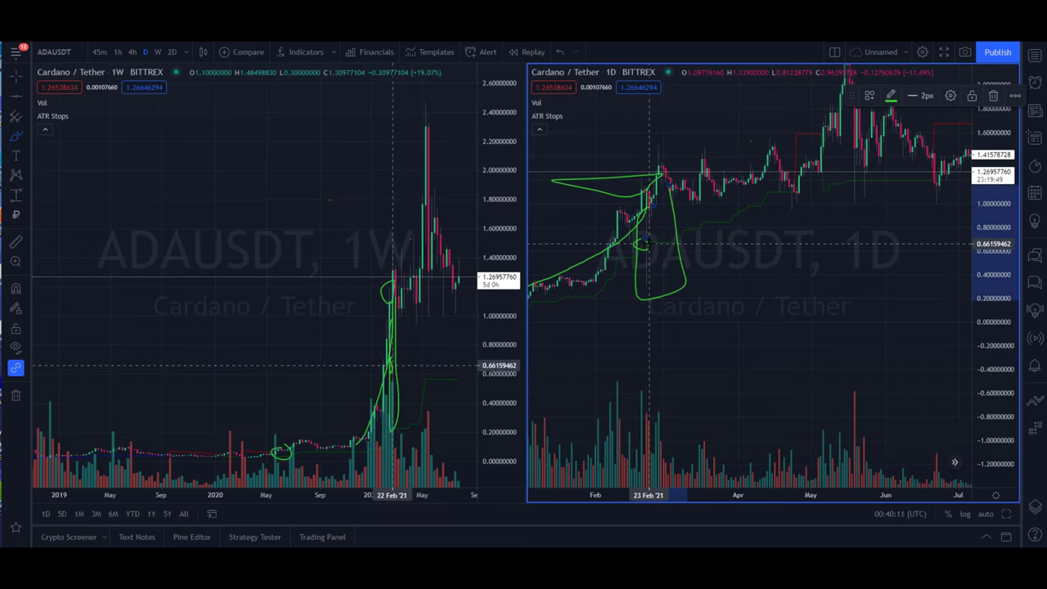
pyautogui.press('Delete')
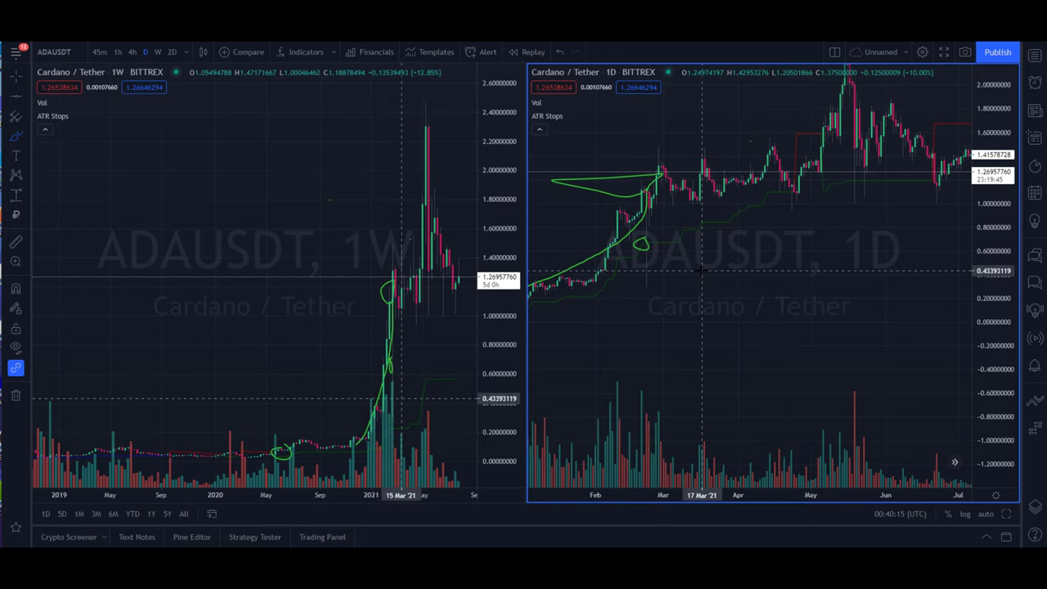
# Brush a curved mark under the late-April 2021 low where the daily Cardano price meets the ATR stop
pyautogui.scroll(-2, 702, 270)
pyautogui.scroll(-2, 702, 270)
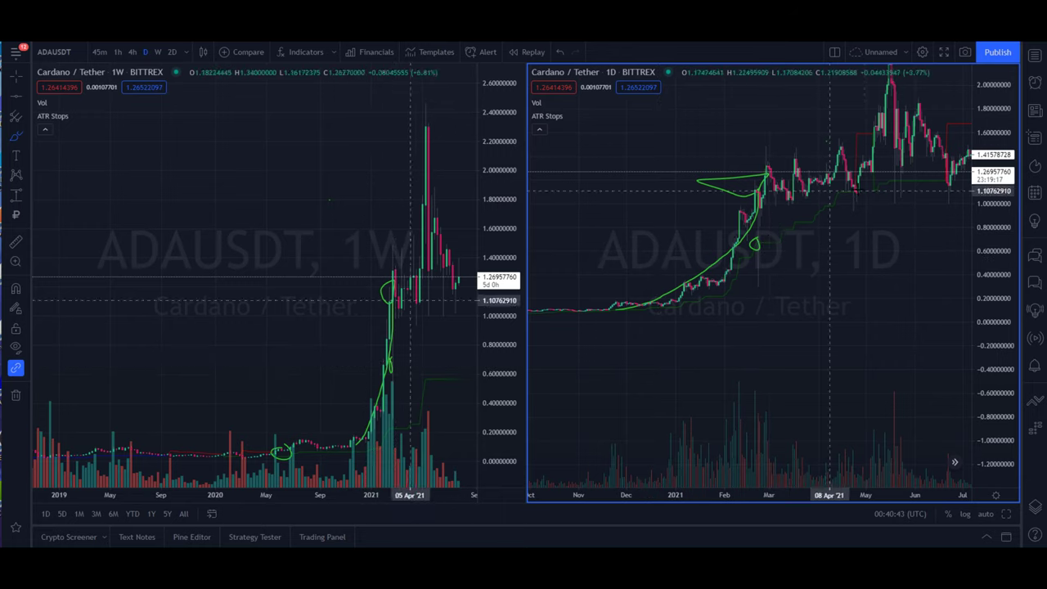
pyautogui.moveTo(858, 190)
pyautogui.mouseDown()
pyautogui.moveTo(847, 191)
pyautogui.moveTo(875, 185)
pyautogui.mouseUp()
# Measure the daily Cardano price range from about 0.09 in mid-November 2020 to about 1.14 on 10 April 2021
pyautogui.click(15, 196)
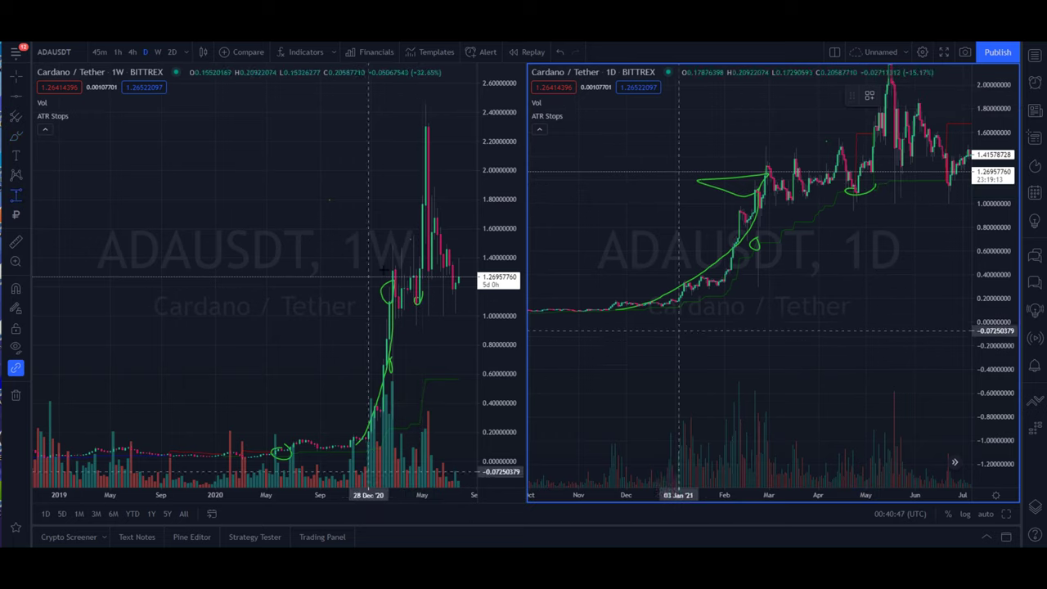
pyautogui.click(598, 311)
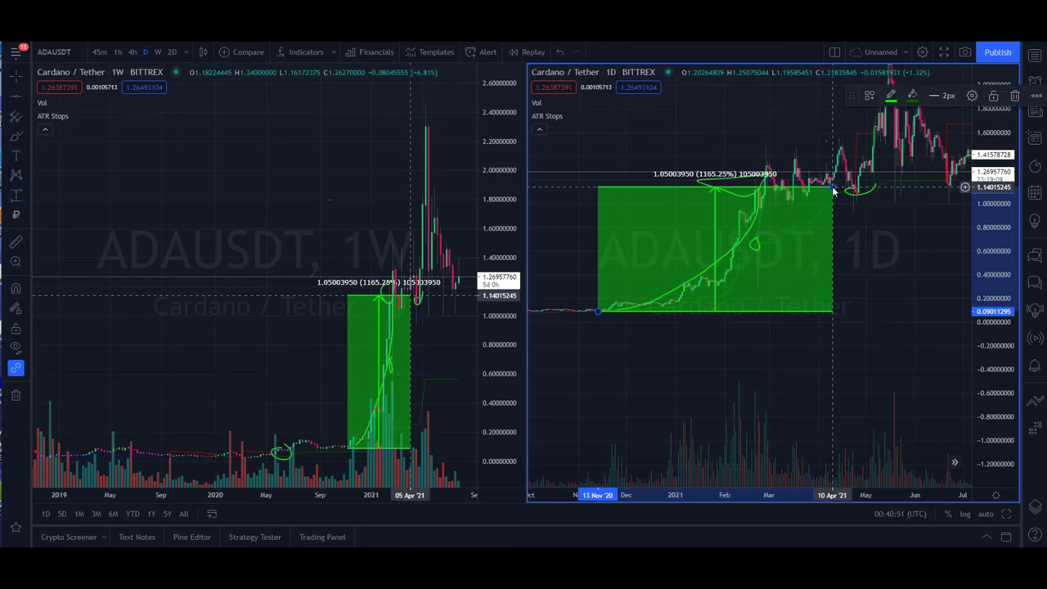
pyautogui.click(834, 191)
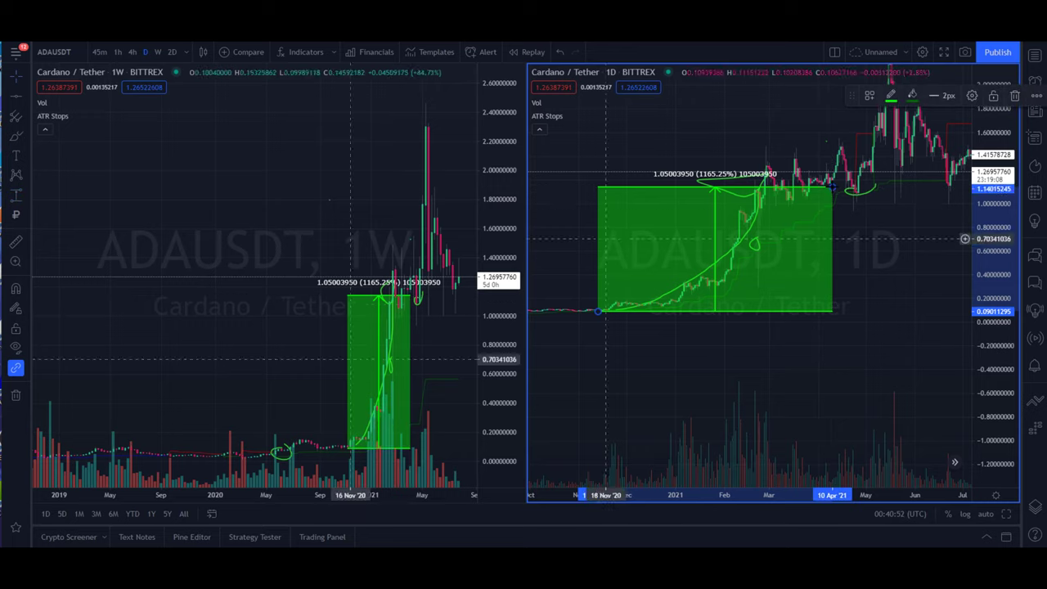
# Remove all drawings and brush-circle the green ATR stop line at July 2021 on the weekly Cardano chart
pyautogui.rightClick(250, 194)
pyautogui.click(303, 474)
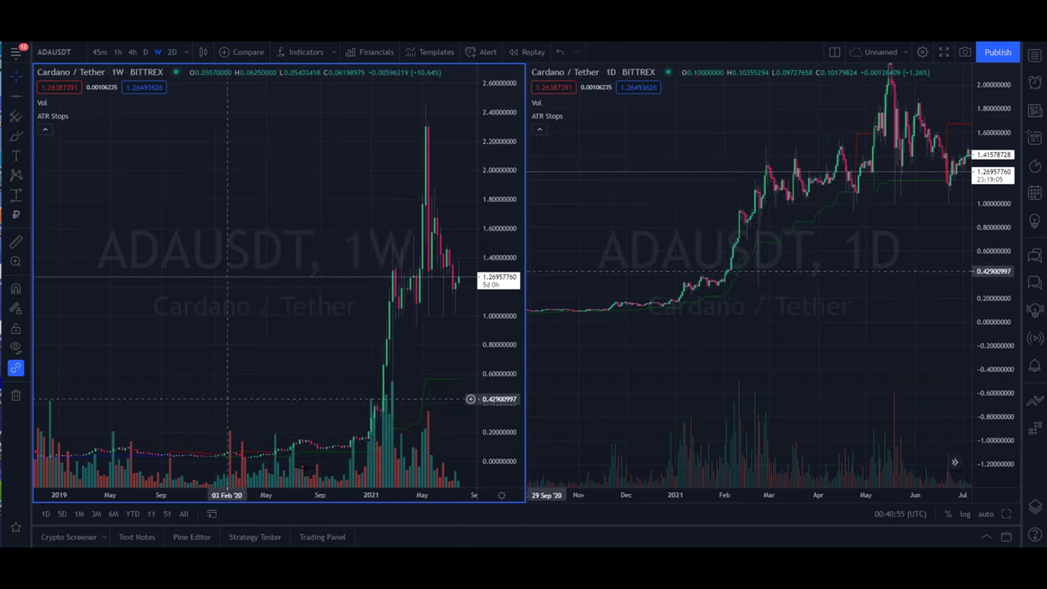
pyautogui.click(17, 138)
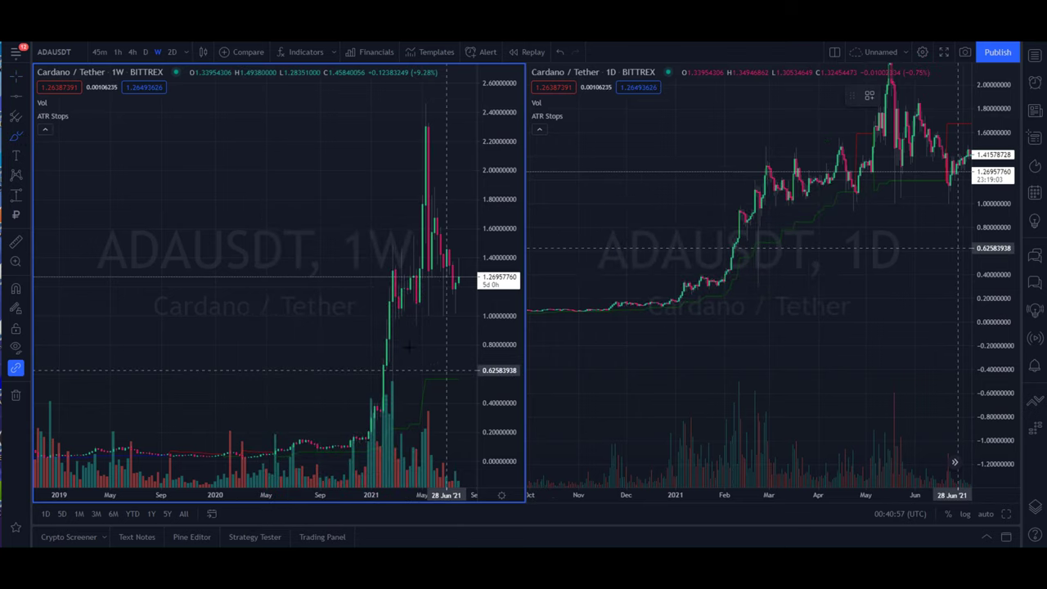
pyautogui.moveTo(457, 374)
pyautogui.mouseDown()
pyautogui.moveTo(441, 384)
pyautogui.moveTo(457, 375)
pyautogui.mouseUp()
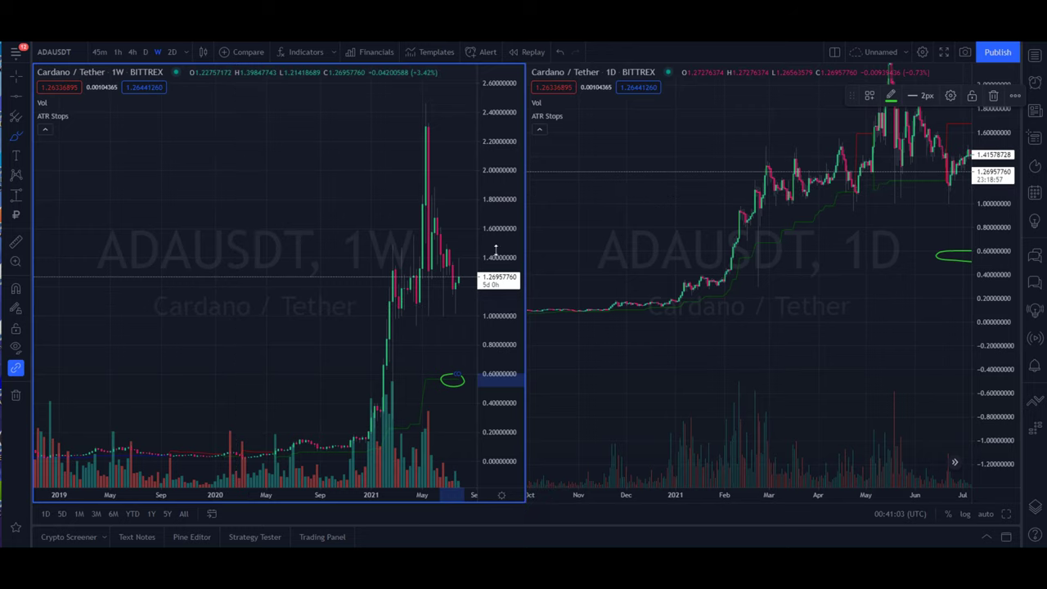
pyautogui.moveTo(508, 315); pyautogui.dragTo(508, 340)
pyautogui.scroll(3, 320, 378)
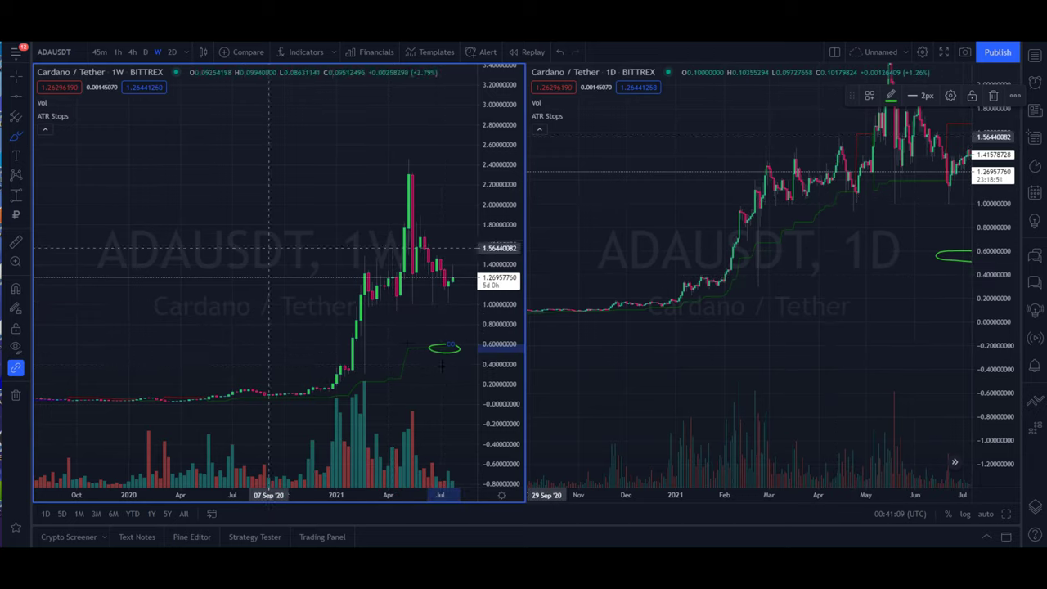
# Draw a rectangle on the daily Cardano chart from 10 February to 21 September 2021, spanning about 0.95 to 2.26
pyautogui.click(684, 349)
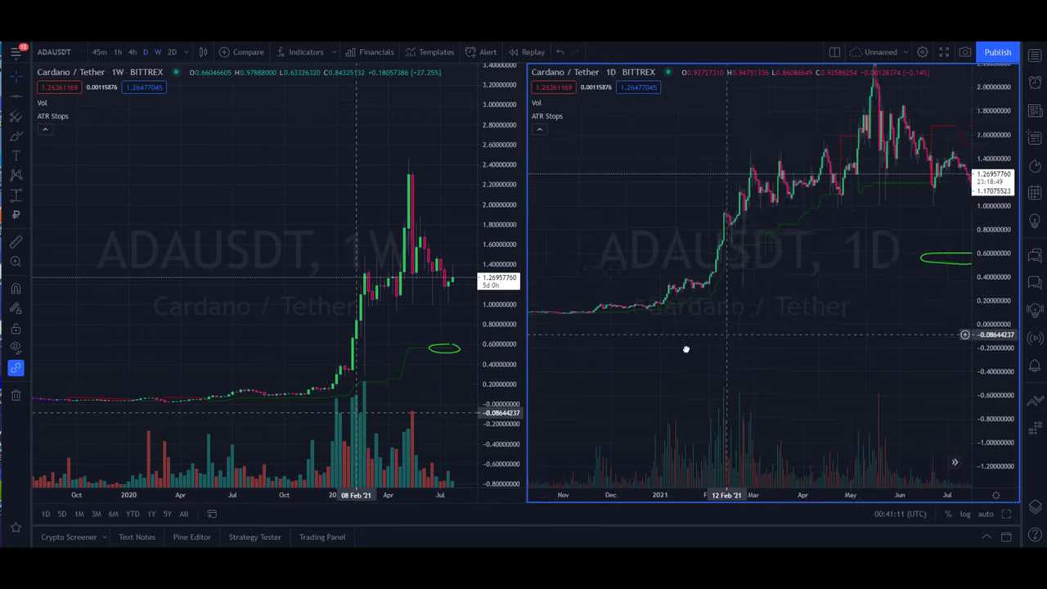
pyautogui.scroll(5, 646, 368)
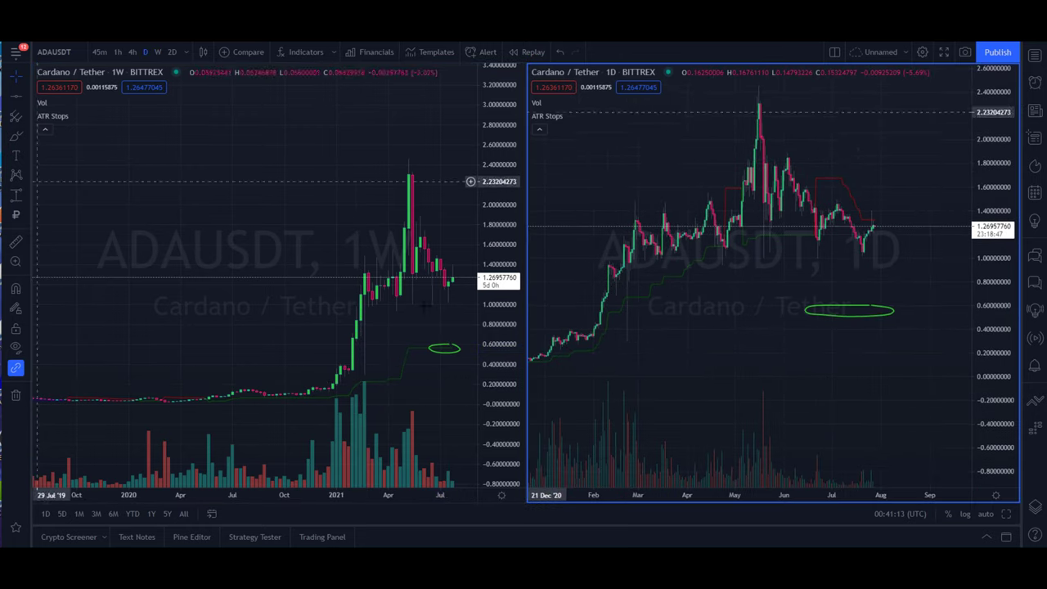
pyautogui.click(27, 137)
pyautogui.click(68, 203)
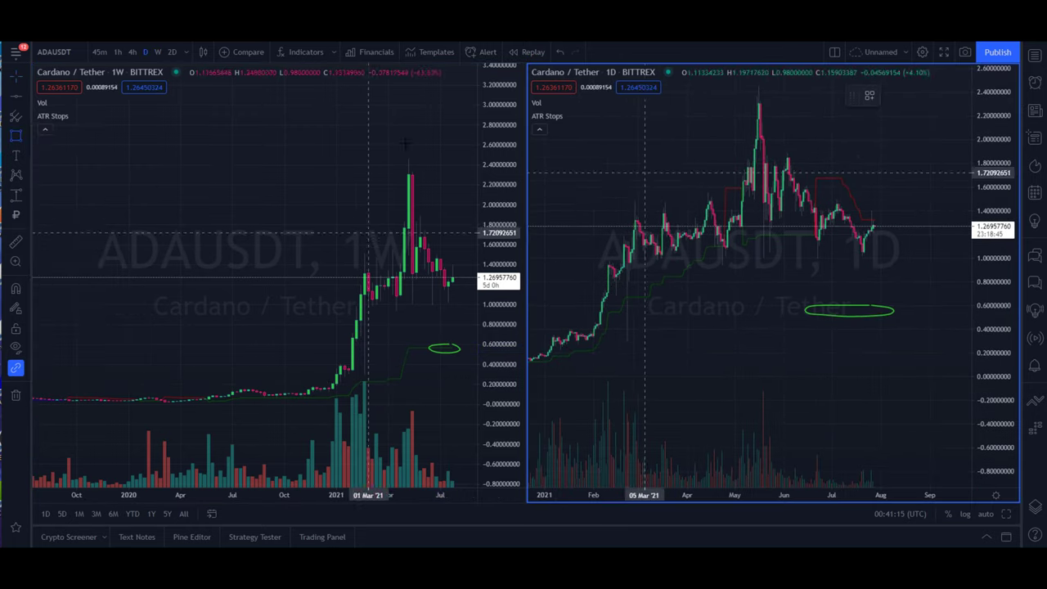
pyautogui.click(608, 107)
pyautogui.click(962, 263)
pyautogui.click(965, 270)
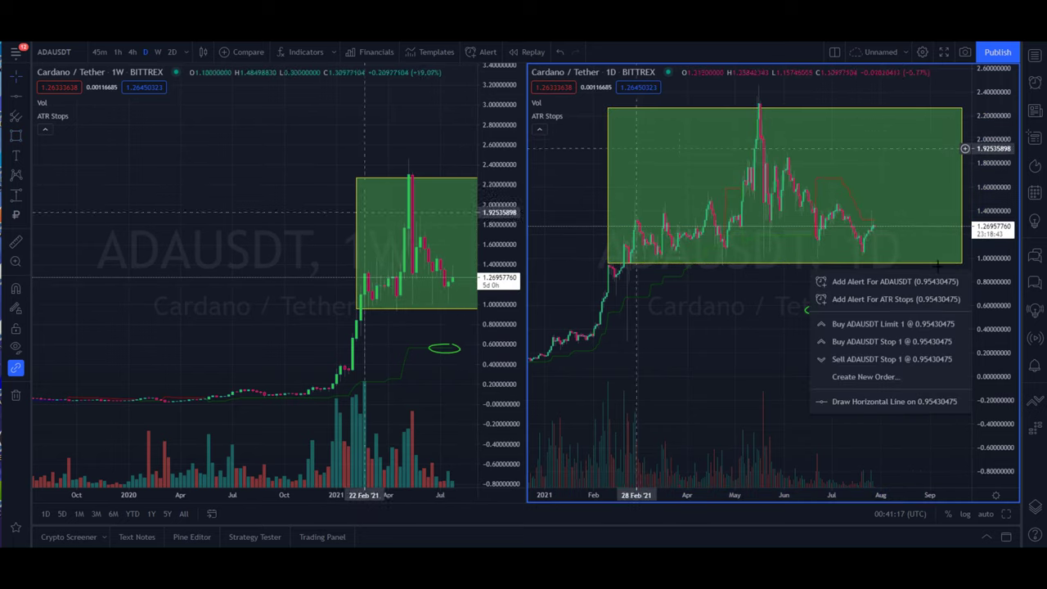
pyautogui.click(744, 294)
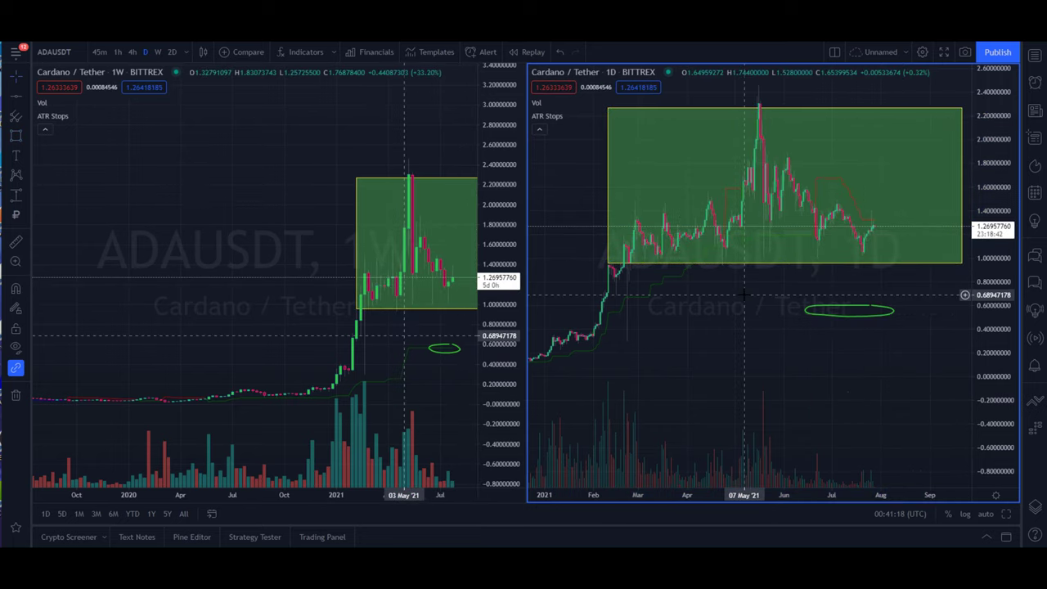
# Delete the rectangle and remove the remaining drawings from the Cardano charts
pyautogui.click(631, 115)
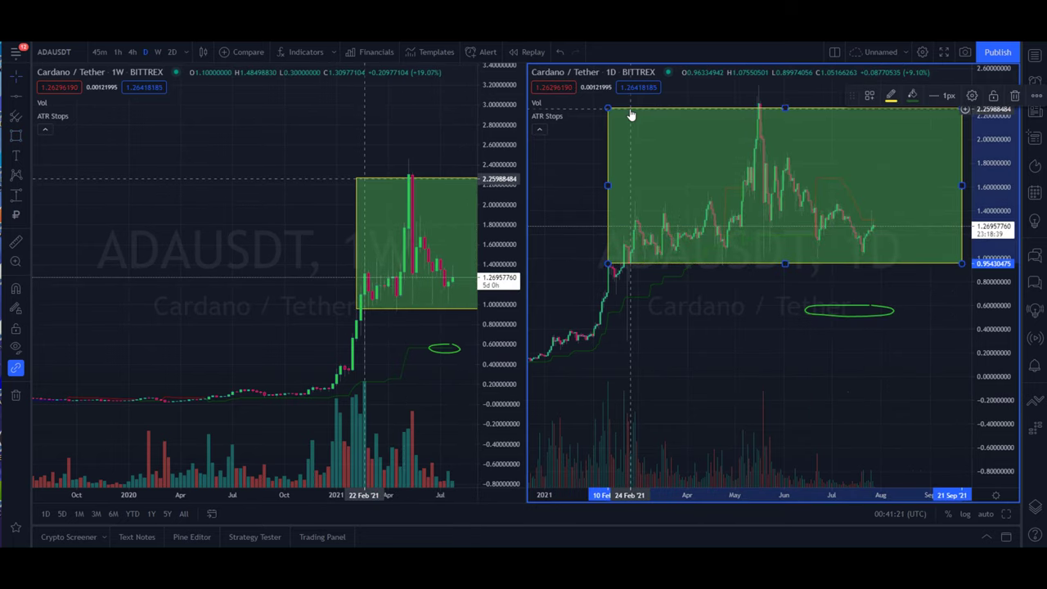
pyautogui.press('Delete')
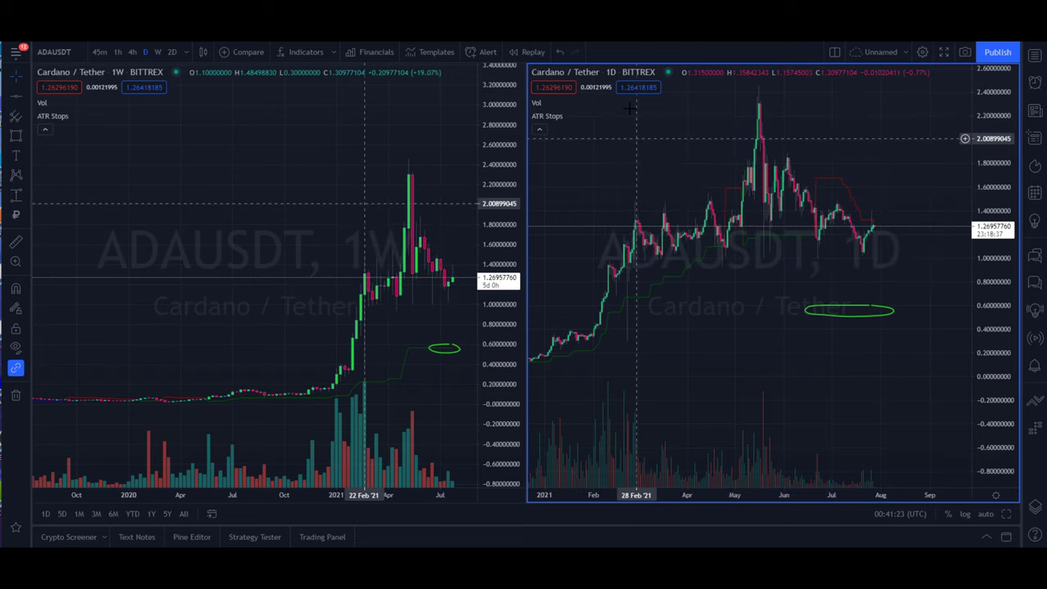
pyautogui.rightClick(686, 316)
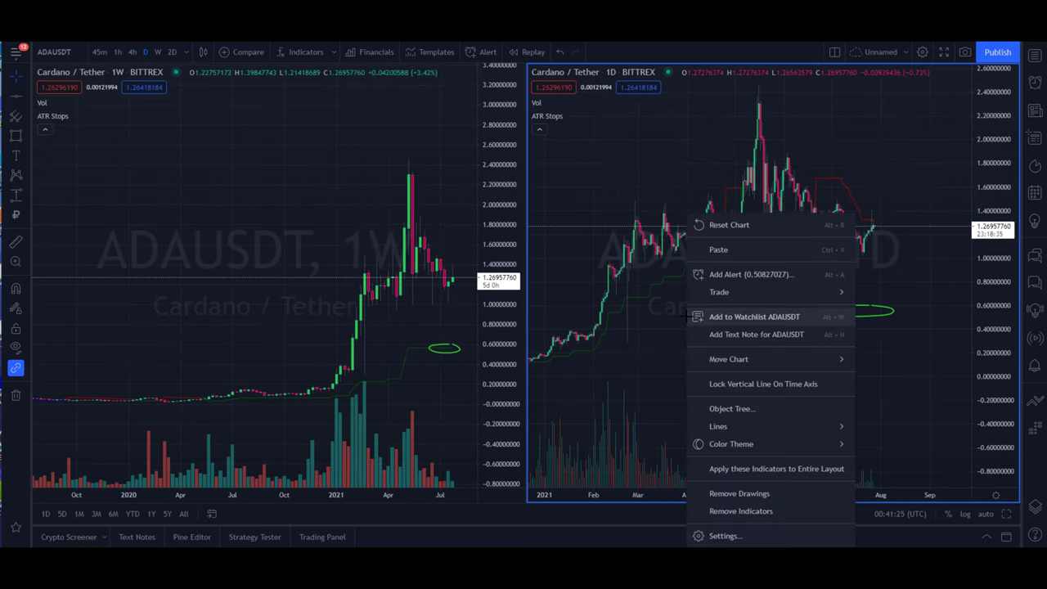
pyautogui.click(742, 492)
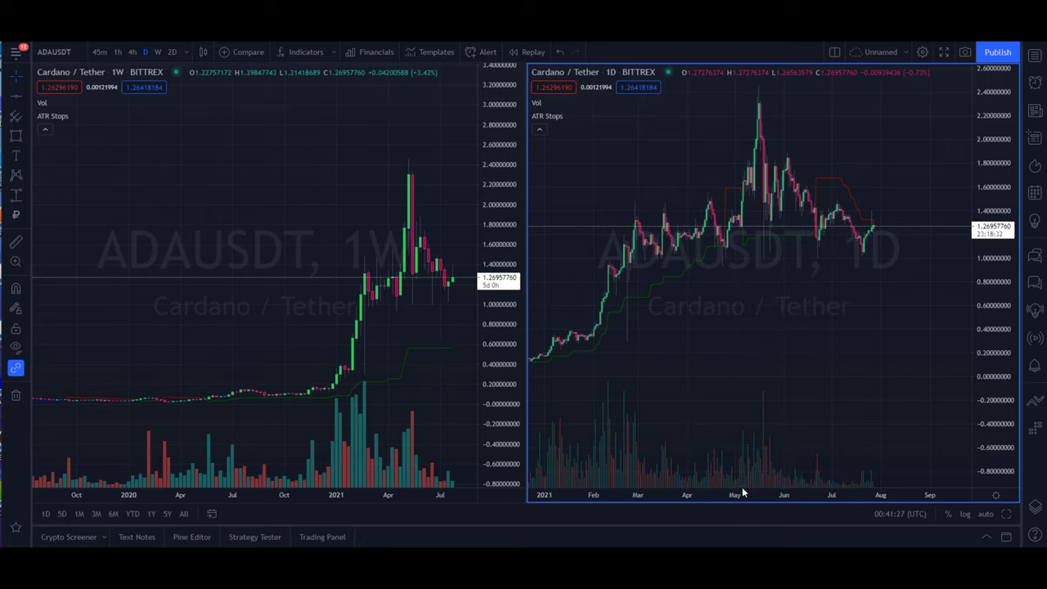
# Load the DOGEUSDT symbol from the Crypto Majors watchlist into the daily chart
pyautogui.click(1036, 56)
pyautogui.scroll(-5, 947, 196)
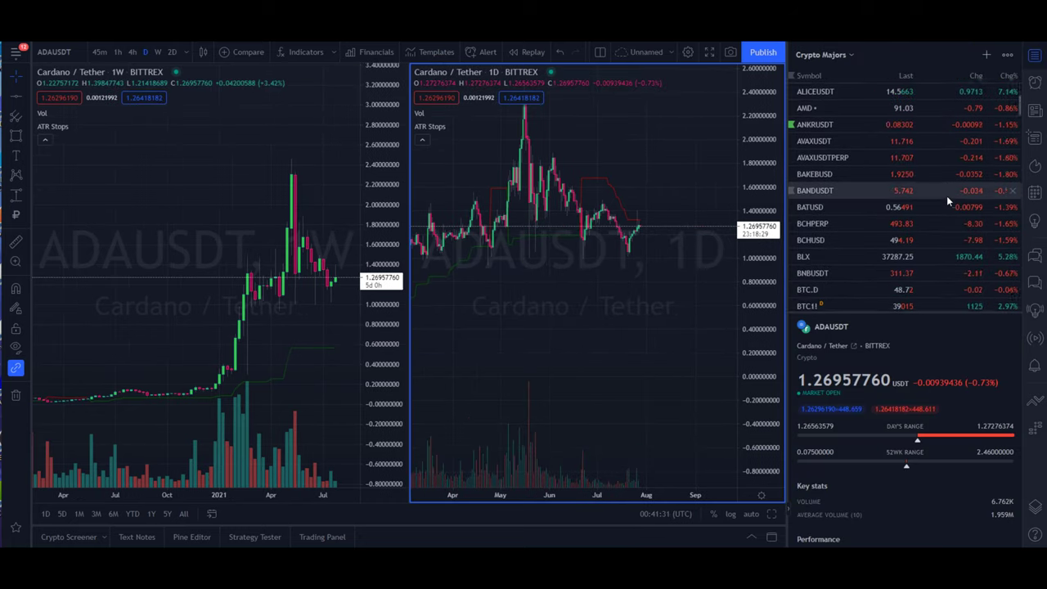
pyautogui.scroll(-5, 947, 195)
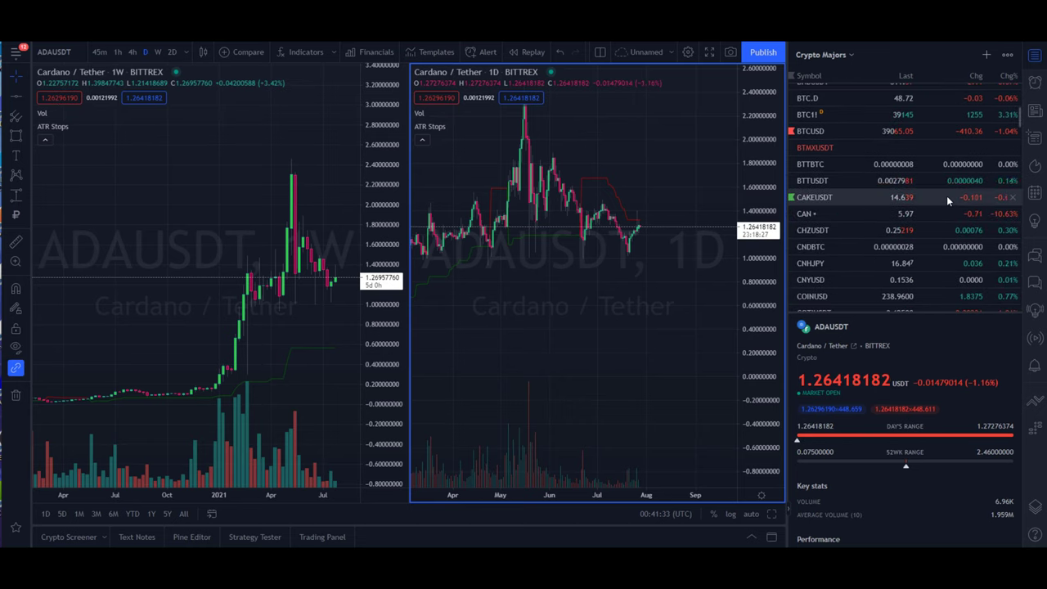
pyautogui.scroll(-5, 947, 195)
pyautogui.scroll(-3, 949, 201)
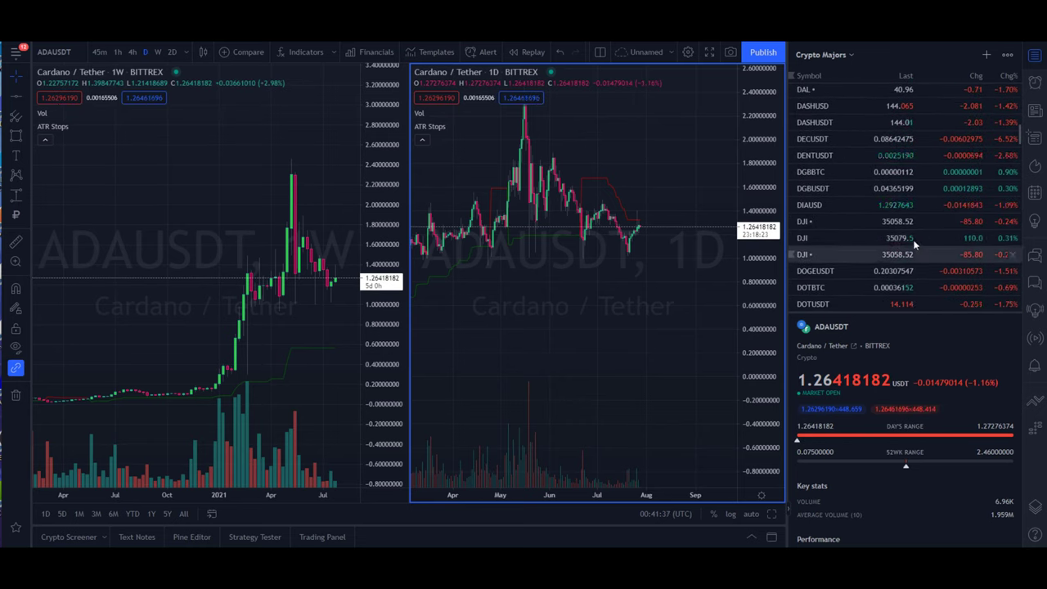
pyautogui.click(896, 271)
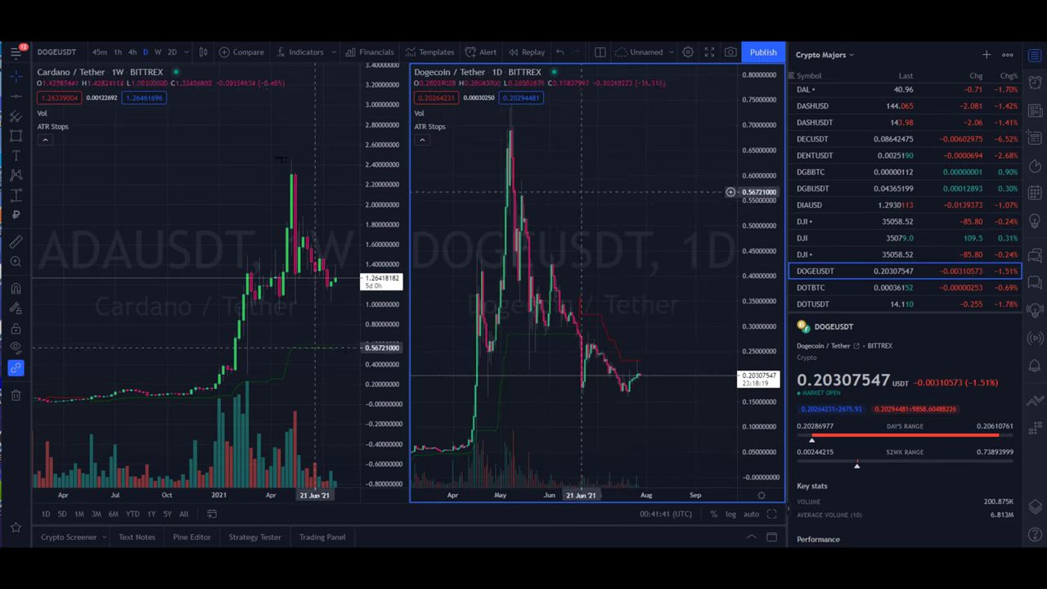
# Load the same DOGEUSDT symbol from the watchlist into the weekly chart
pyautogui.click(248, 147)
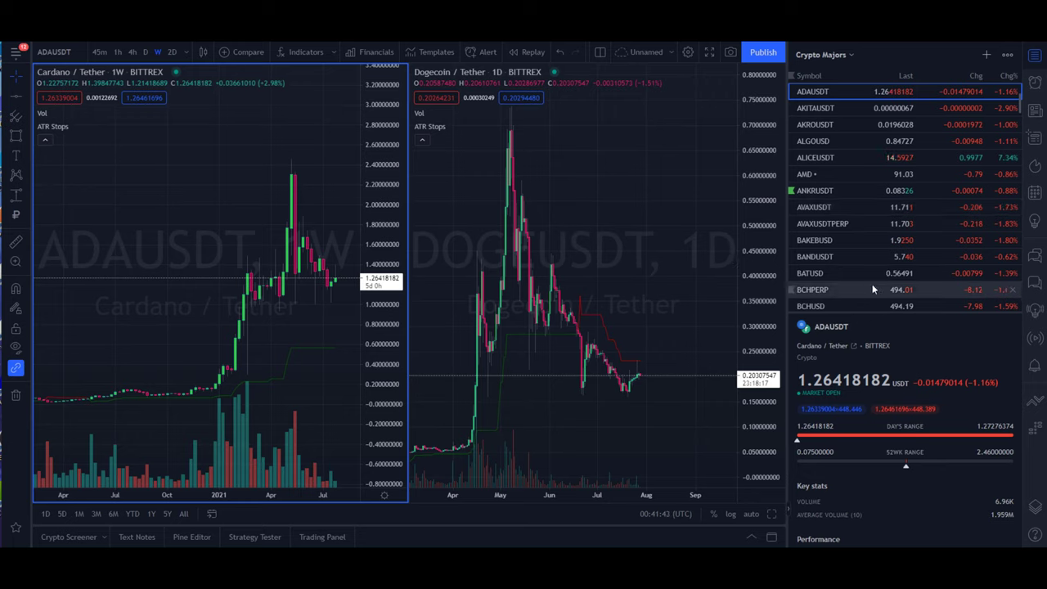
pyautogui.scroll(-5, 873, 284)
pyautogui.scroll(-5, 872, 284)
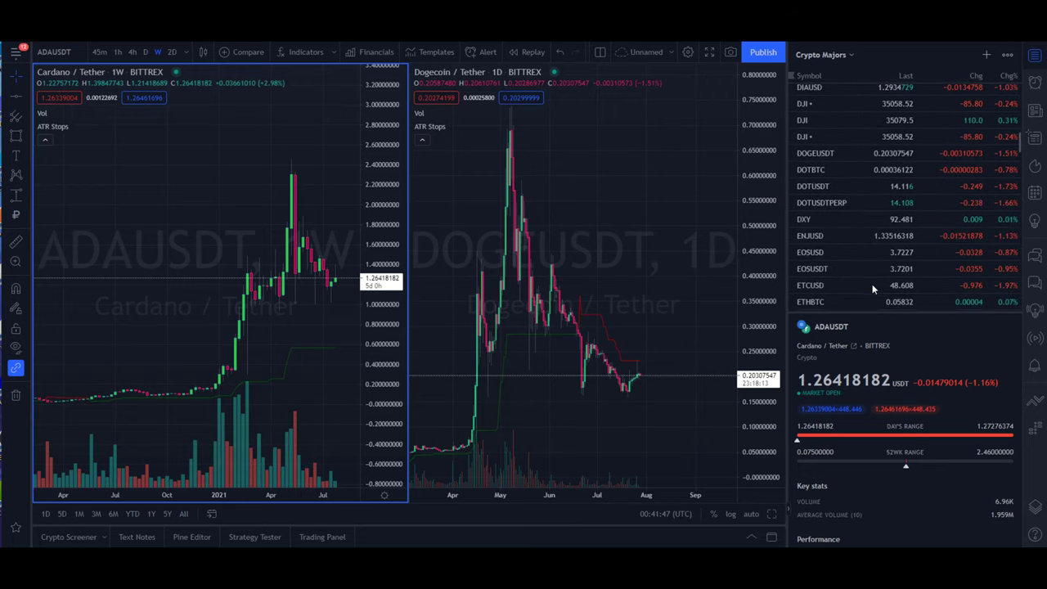
pyautogui.scroll(-1, 872, 284)
pyautogui.click(832, 152)
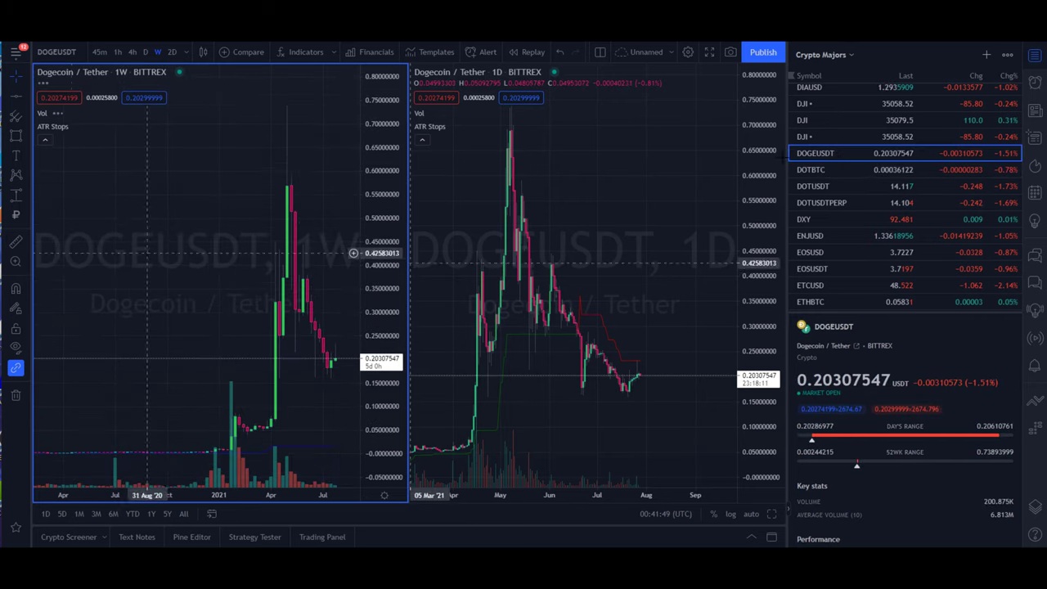
# Examine the weekly Dogecoin ATR stop line beneath the price rally from January to May 2021
pyautogui.scroll(3, 304, 367)
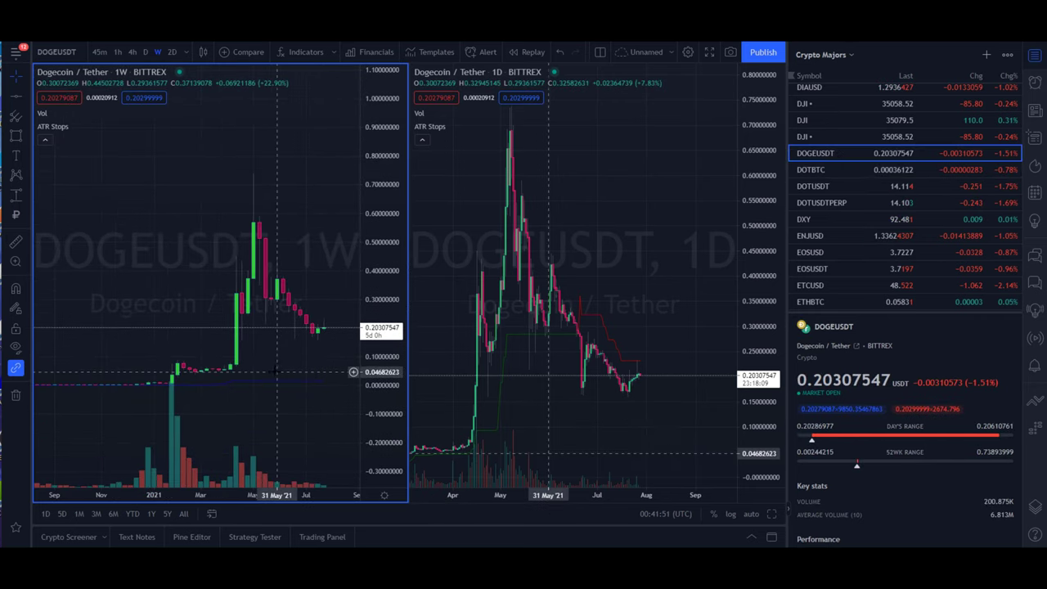
pyautogui.moveTo(288, 367); pyautogui.dragTo(352, 271)
pyautogui.scroll(4, 350, 343)
pyautogui.moveTo(376, 362); pyautogui.dragTo(376, 54)
pyautogui.moveTo(288, 187); pyautogui.dragTo(159, 334)
pyautogui.scroll(3, 242, 237)
pyautogui.moveTo(243, 237); pyautogui.dragTo(394, 145)
pyautogui.moveTo(218, 227)
pyautogui.mouseDown()
pyautogui.moveTo(241, 233)
pyautogui.moveTo(227, 241)
pyautogui.moveTo(123, 217)
pyautogui.moveTo(41, 183)
pyautogui.moveTo(211, 227)
pyautogui.mouseUp()
pyautogui.scroll(-6, 211, 226)
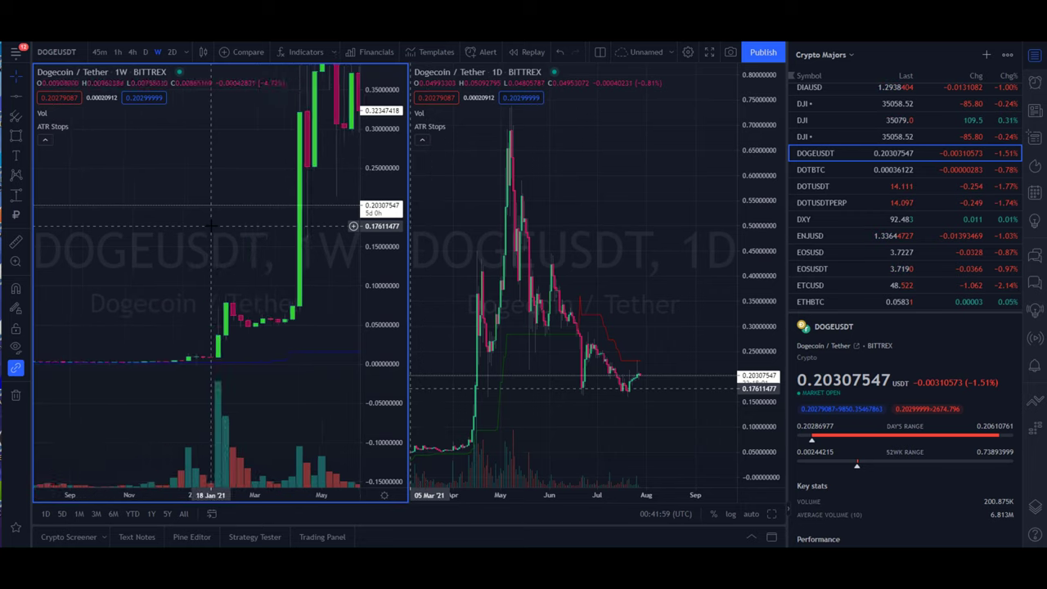
pyautogui.moveTo(397, 221); pyautogui.dragTo(393, 347)
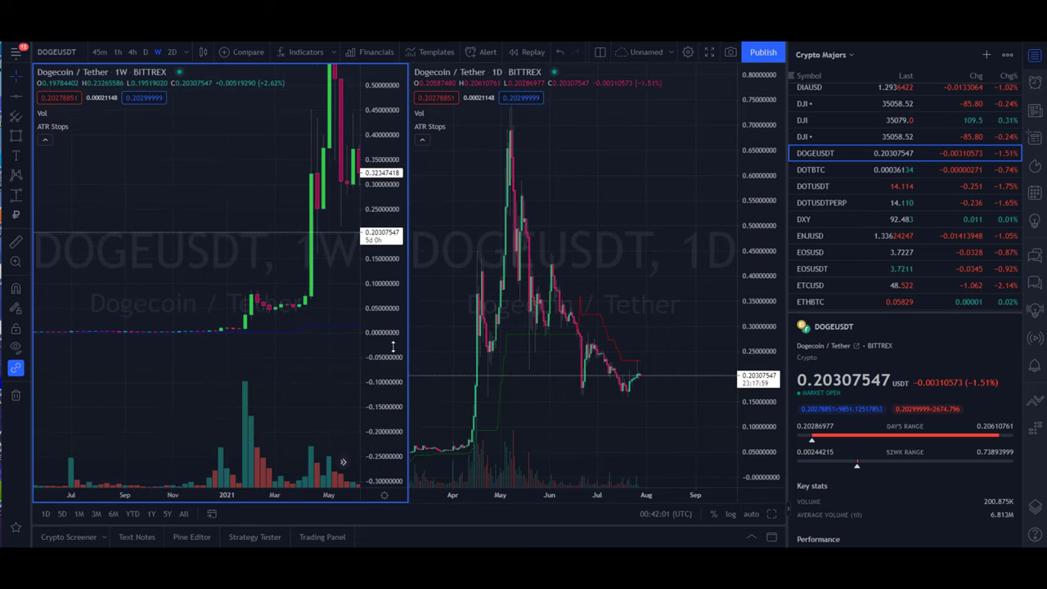
pyautogui.moveTo(369, 304); pyautogui.dragTo(367, 348)
pyautogui.scroll(5, 225, 285)
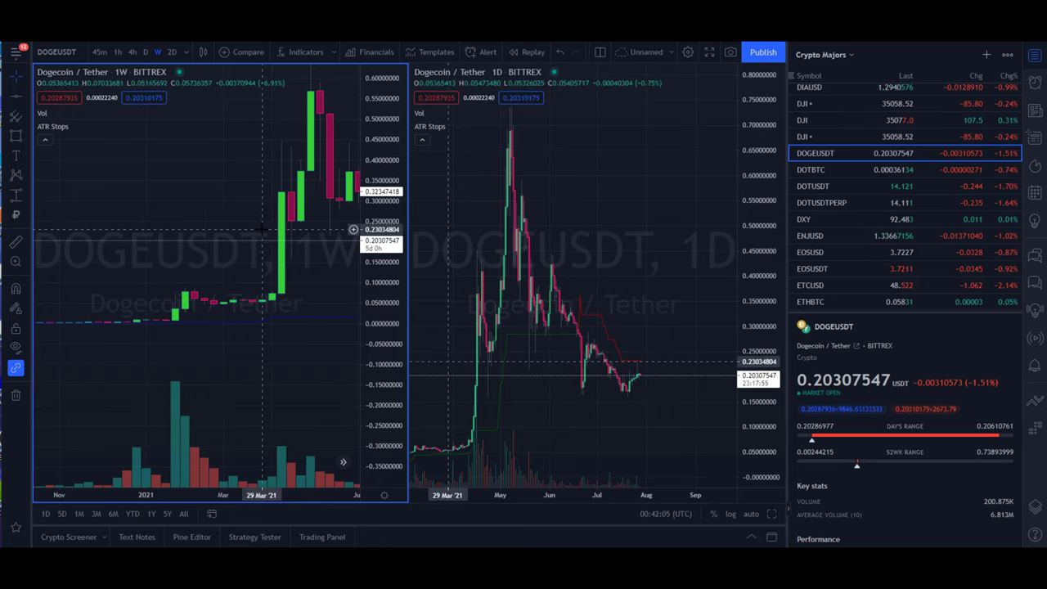
# Switch the weekly Dogecoin chart to the 3-day interval
pyautogui.scroll(-2, 262, 236)
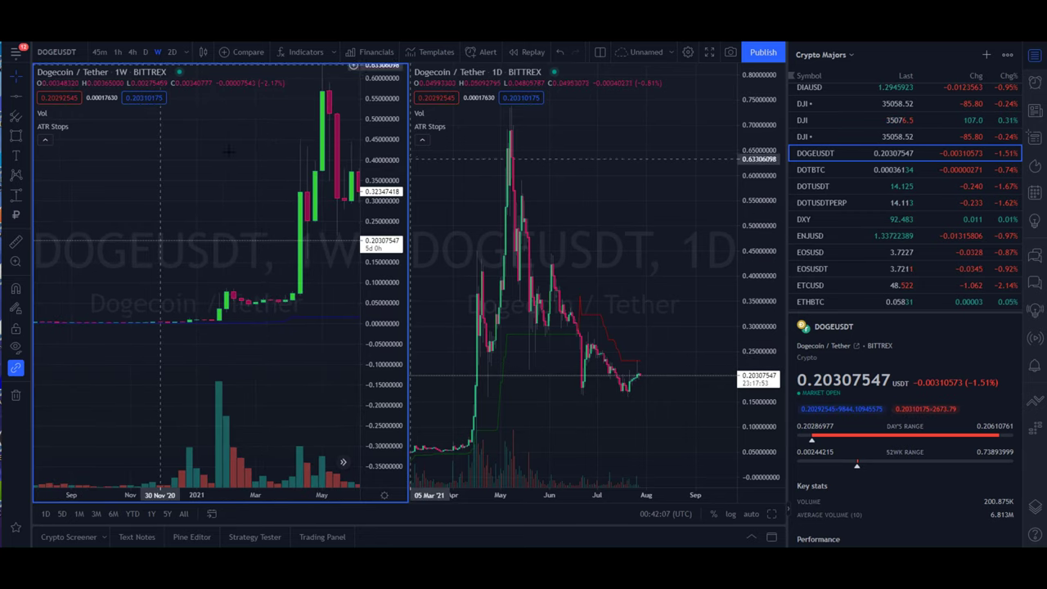
pyautogui.click(186, 51)
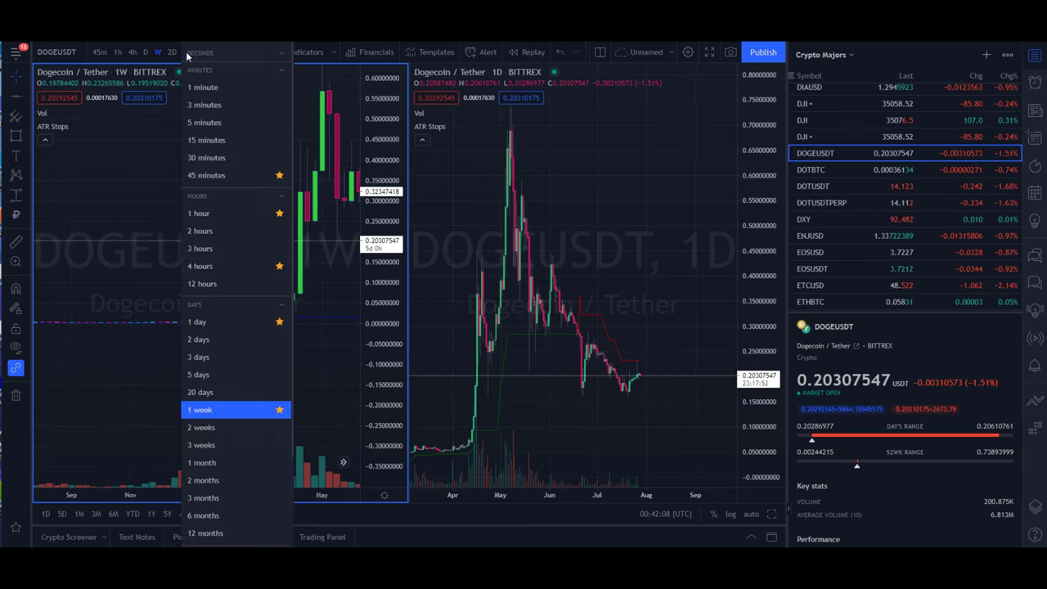
pyautogui.click(234, 361)
pyautogui.scroll(-3, 234, 361)
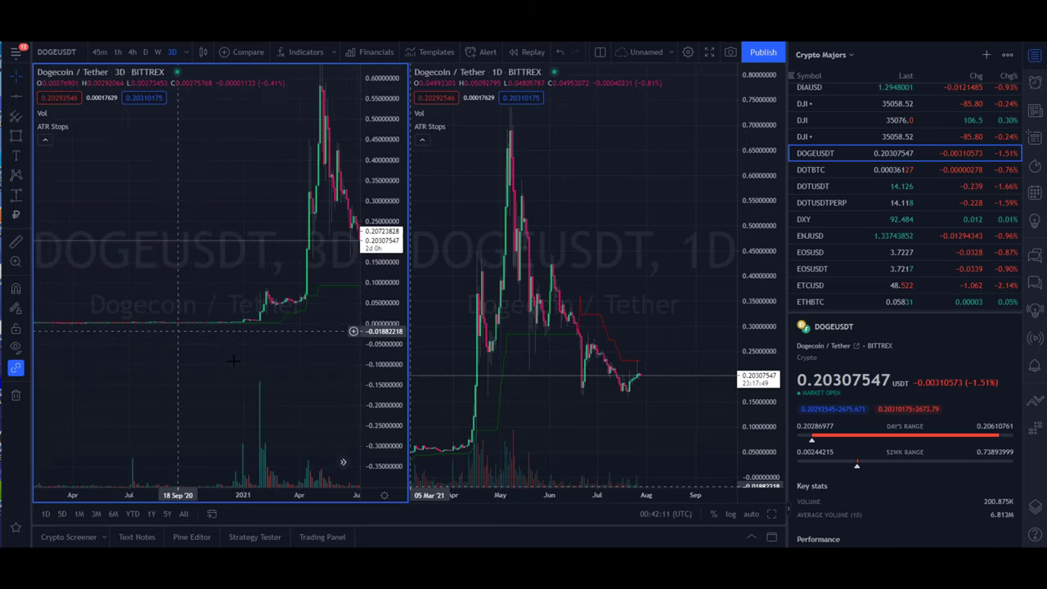
pyautogui.moveTo(383, 361); pyautogui.dragTo(347, 224)
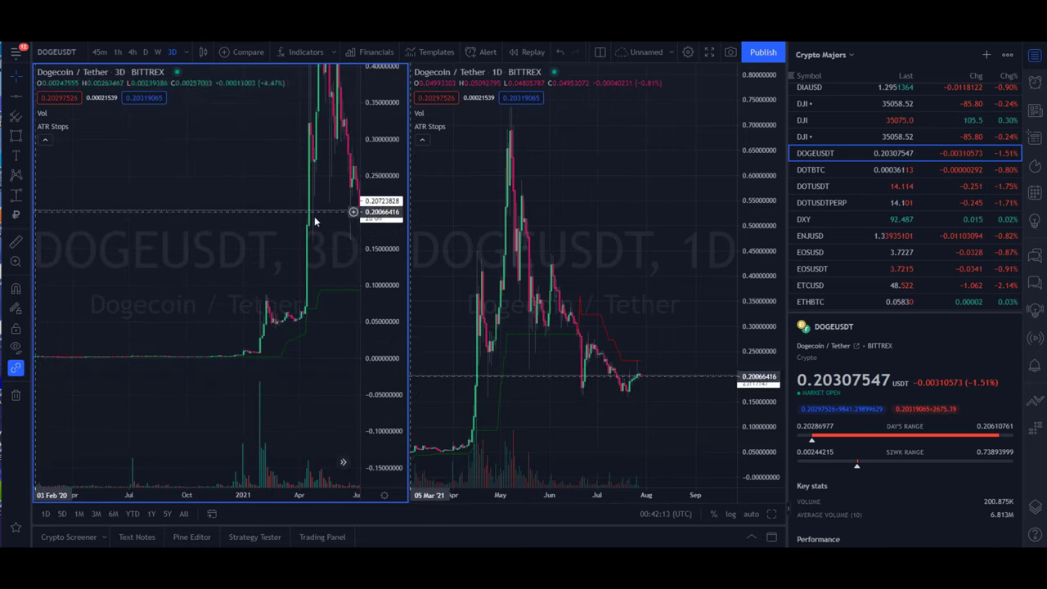
# Circle the price and ATR stop at the start of January 2021 on the 3-day chart with the Brush
pyautogui.click(29, 139)
pyautogui.click(59, 140)
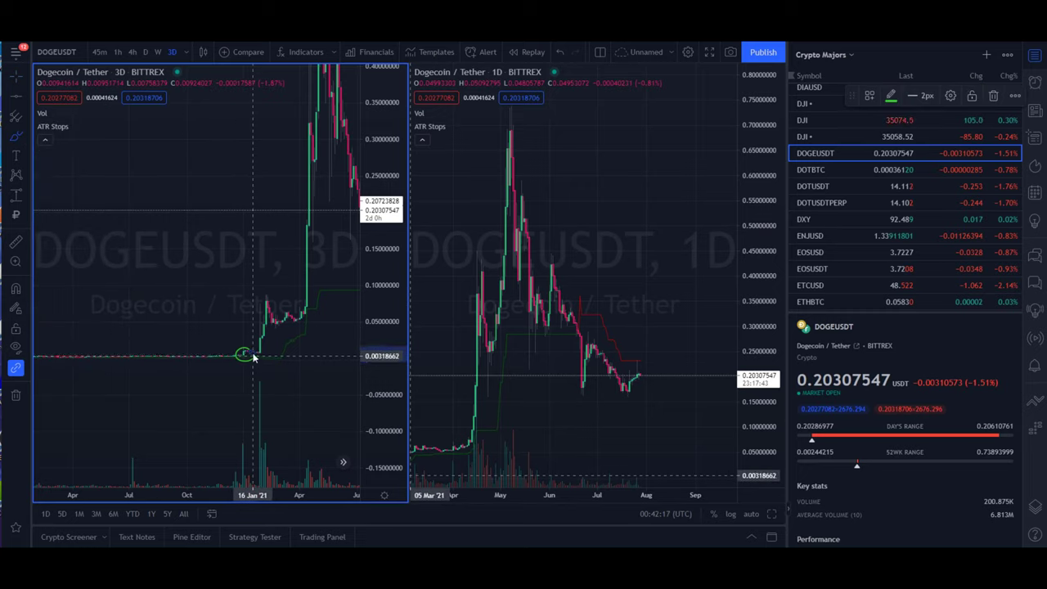
pyautogui.moveTo(379, 196); pyautogui.dragTo(384, 322)
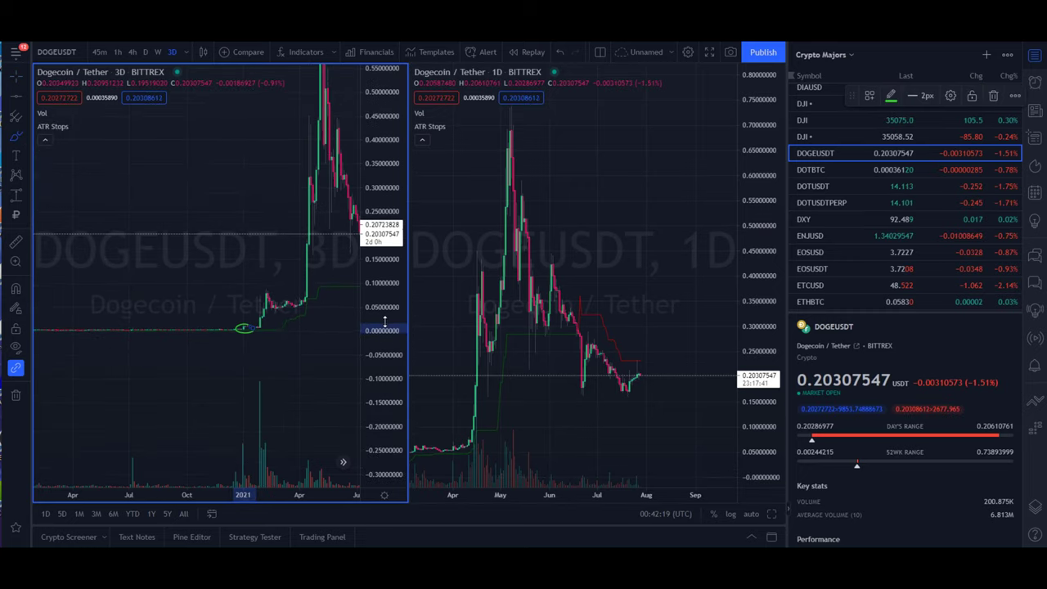
# Measure the price range from below the 3-day ATR stop up to the mid-February 2021 price, and delete the measurement
pyautogui.scroll(3, 282, 328)
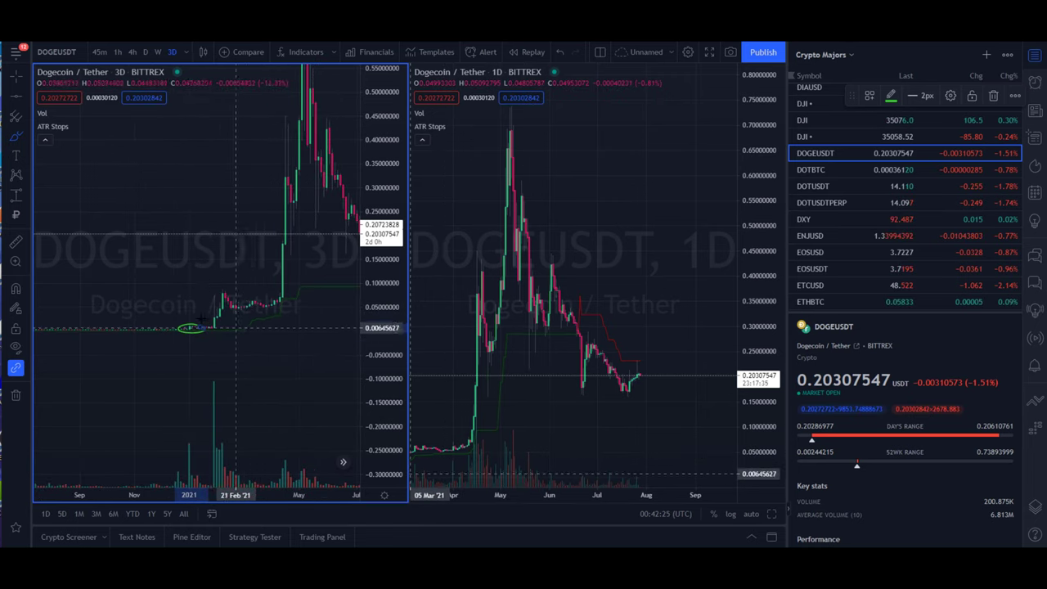
pyautogui.click(12, 200)
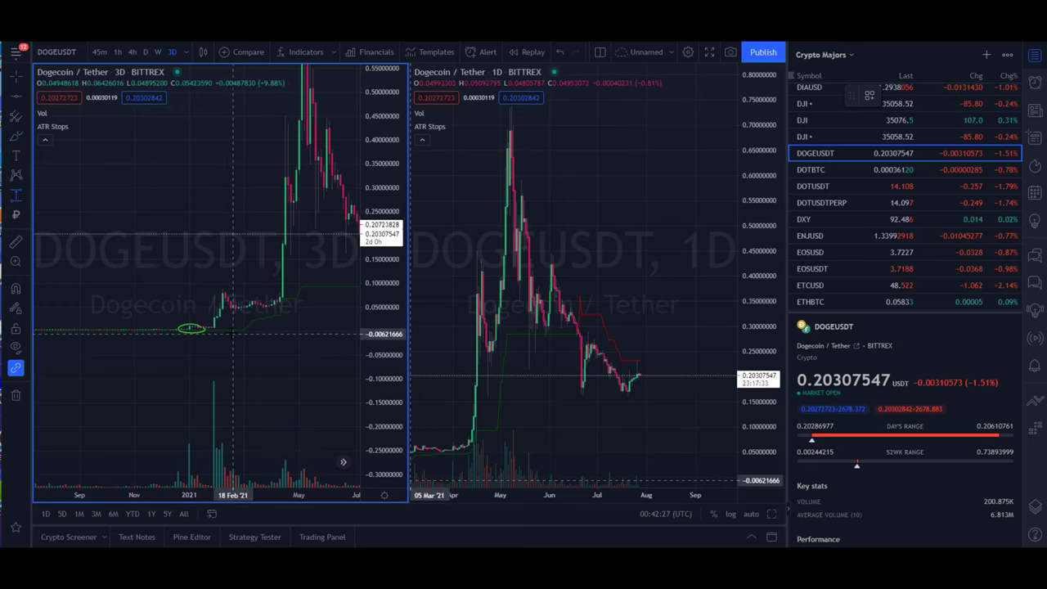
pyautogui.click(232, 331)
pyautogui.click(236, 306)
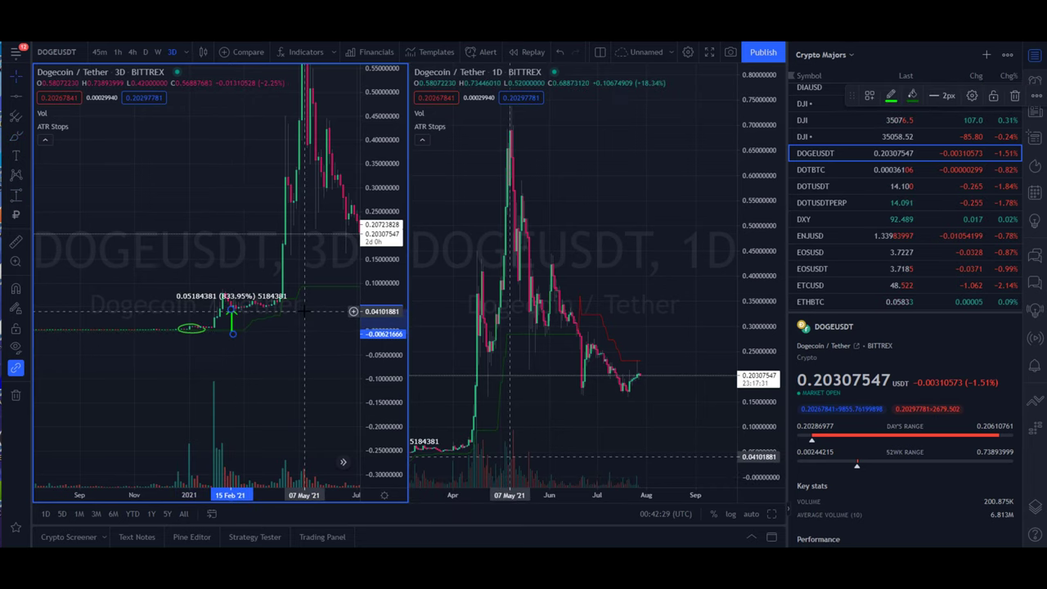
pyautogui.press('Delete')
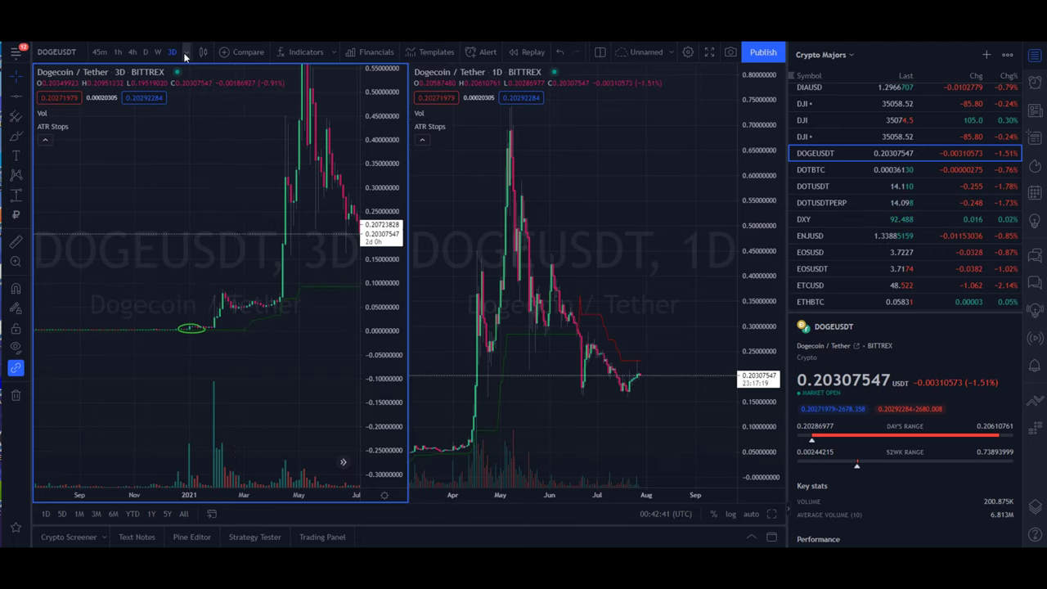
# Measure the price range from the daily ATR stop in early February 2021 up to the late-February price, and delete the measurement
pyautogui.click(531, 306)
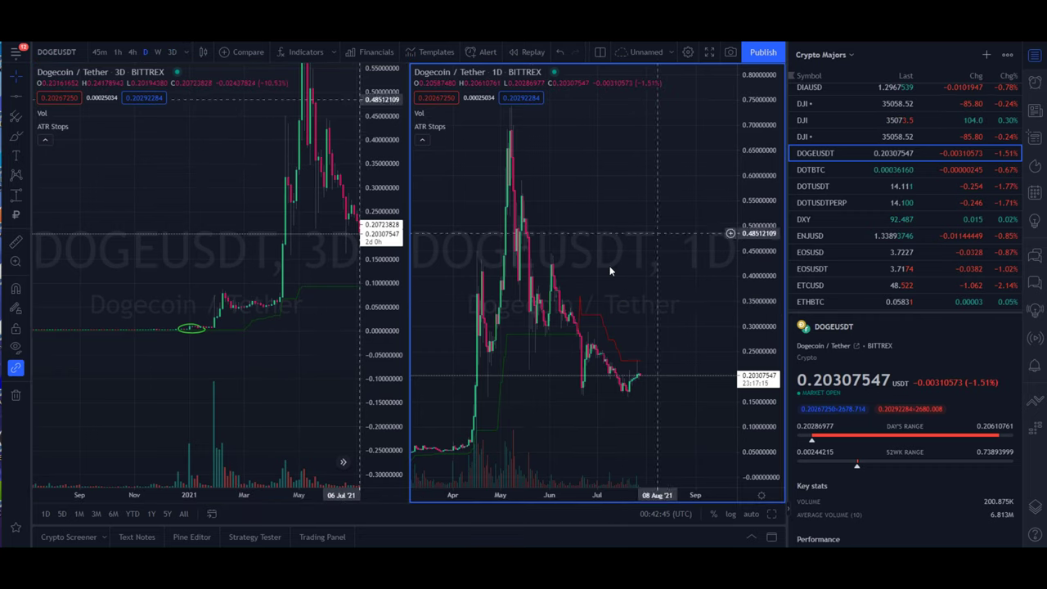
pyautogui.scroll(-3, 715, 384)
pyautogui.moveTo(766, 439); pyautogui.dragTo(766, 363)
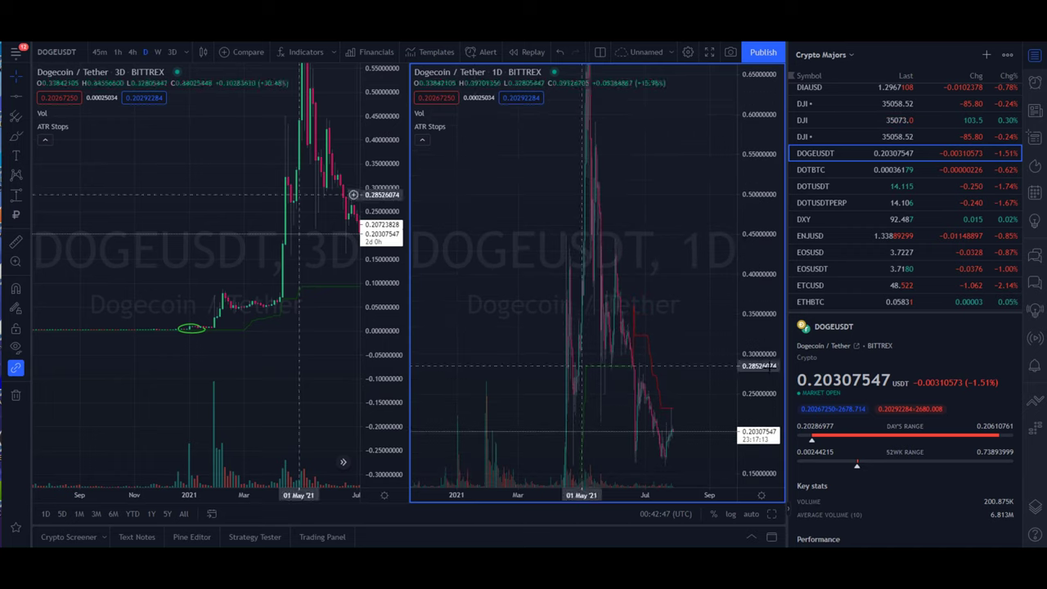
pyautogui.moveTo(672, 357); pyautogui.dragTo(715, 126)
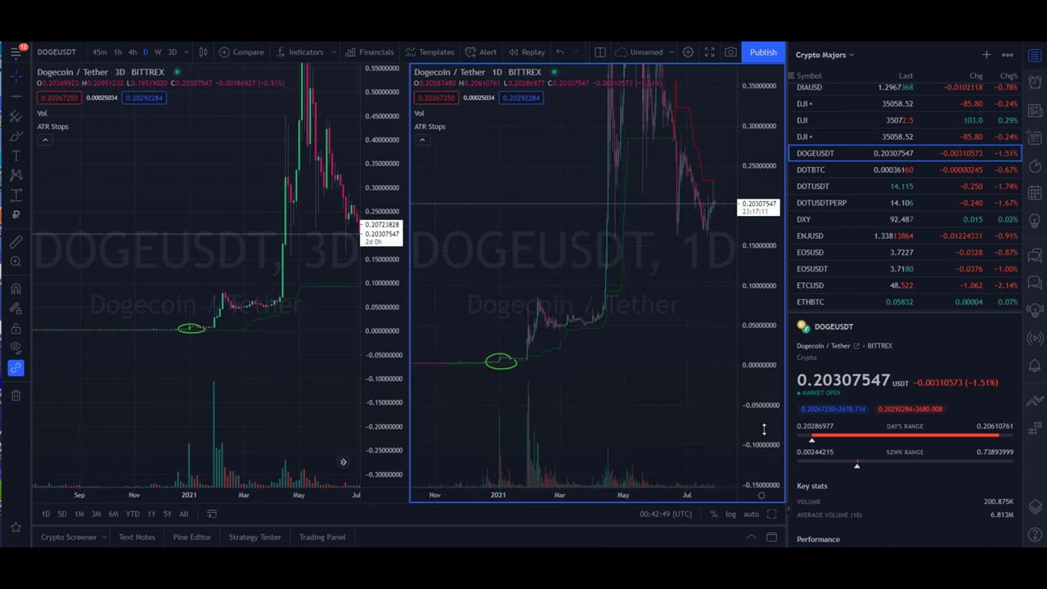
pyautogui.moveTo(764, 429); pyautogui.dragTo(765, 313)
pyautogui.scroll(4, 666, 372)
pyautogui.moveTo(557, 410); pyautogui.dragTo(734, 313)
pyautogui.scroll(2, 687, 321)
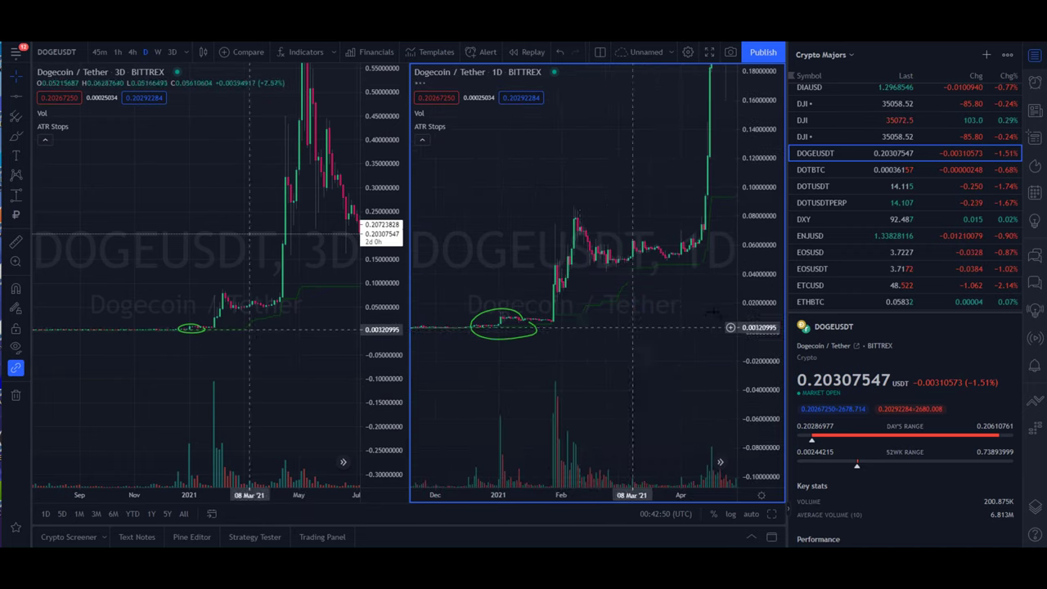
pyautogui.click(15, 194)
pyautogui.click(575, 318)
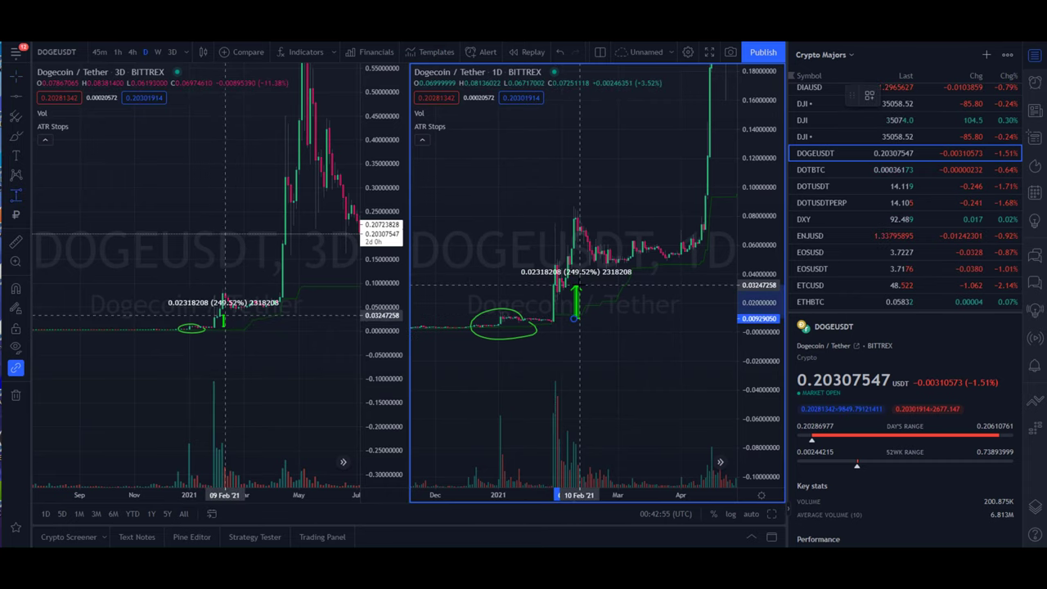
pyautogui.click(604, 261)
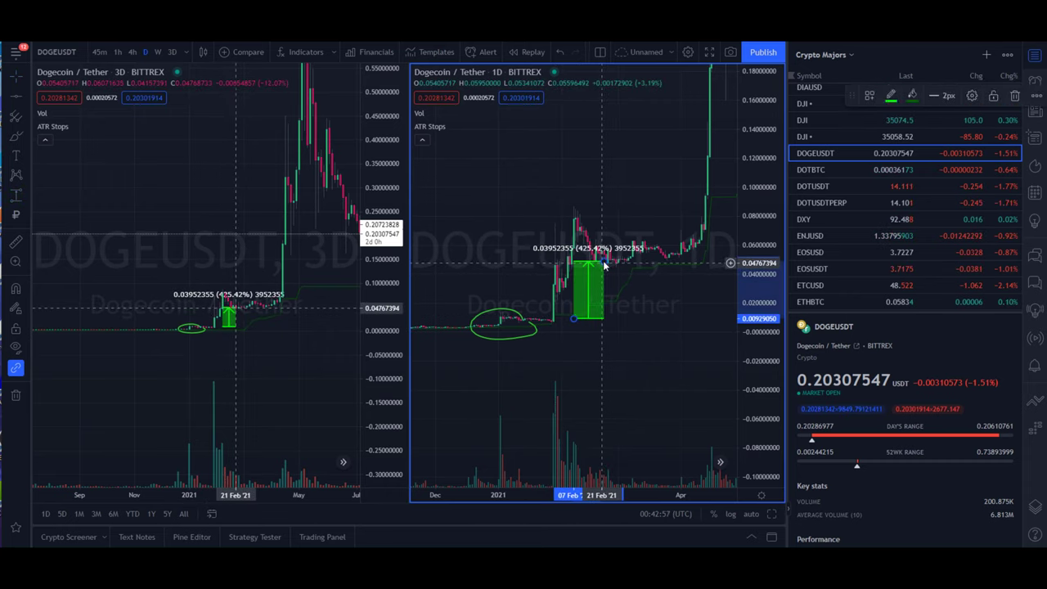
pyautogui.click(605, 263)
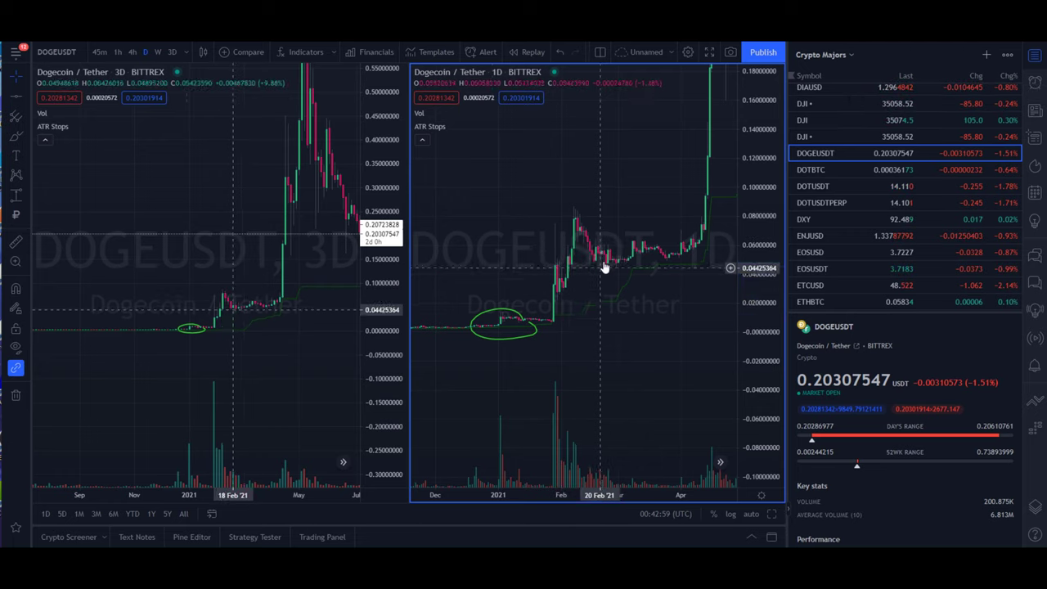
# Mark the daily ATR stop line with Brush loops at mid-February 2021 and at the late-May 2021 lows
pyautogui.click(21, 139)
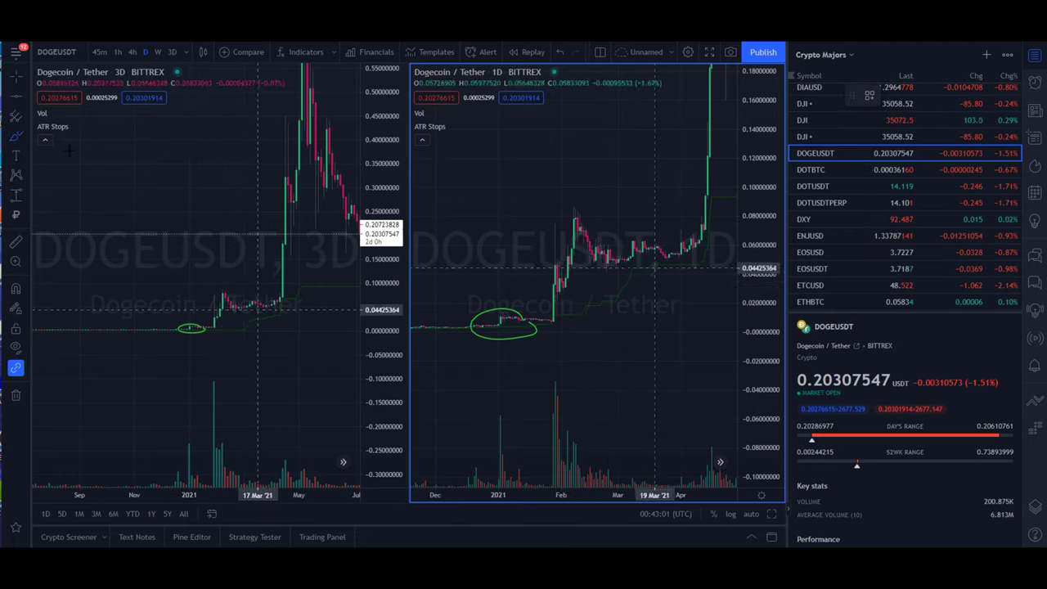
pyautogui.moveTo(597, 305)
pyautogui.mouseDown()
pyautogui.moveTo(580, 297)
pyautogui.moveTo(600, 307)
pyautogui.mouseUp()
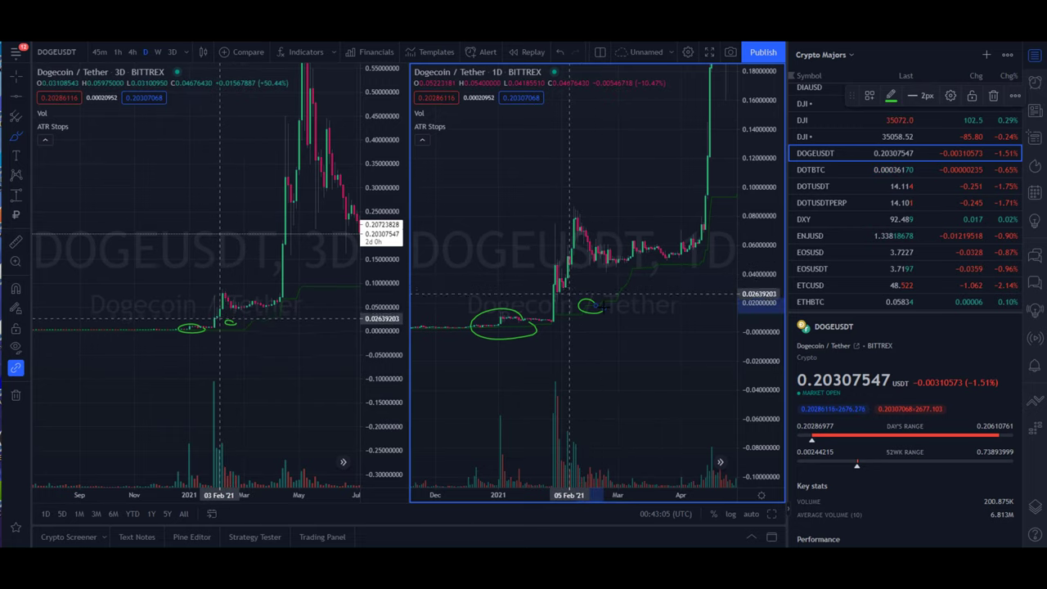
pyautogui.moveTo(762, 206); pyautogui.dragTo(760, 253)
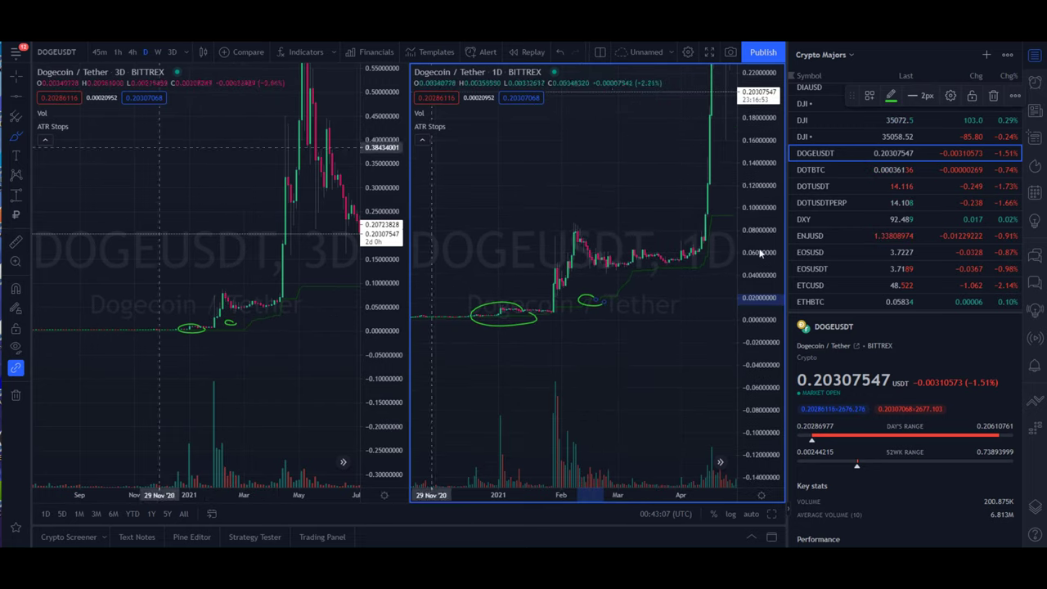
pyautogui.moveTo(596, 208); pyautogui.dragTo(546, 231)
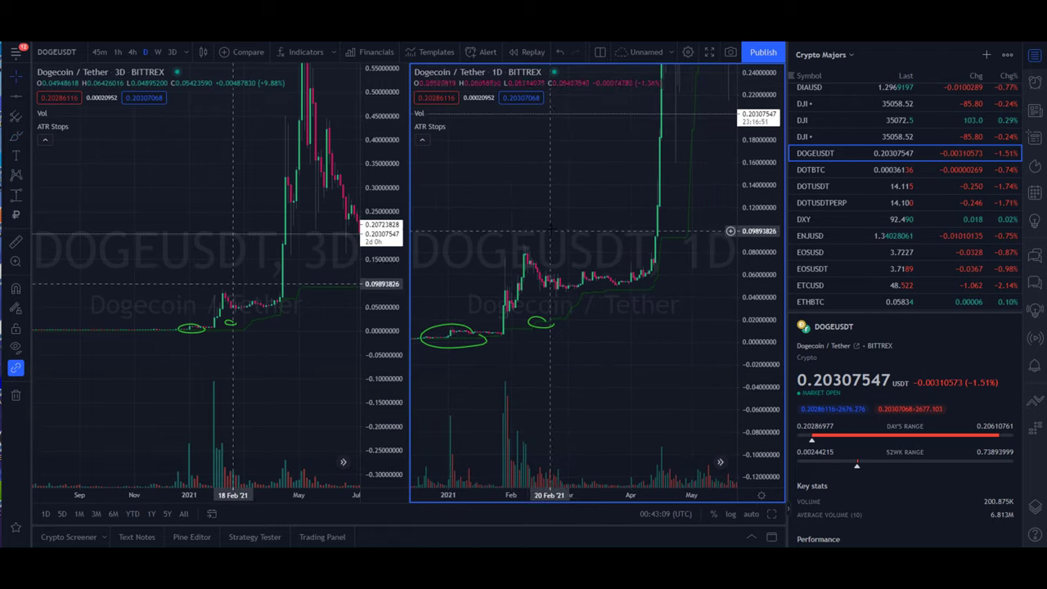
pyautogui.moveTo(758, 168); pyautogui.dragTo(763, 317)
pyautogui.moveTo(607, 216); pyautogui.dragTo(569, 262)
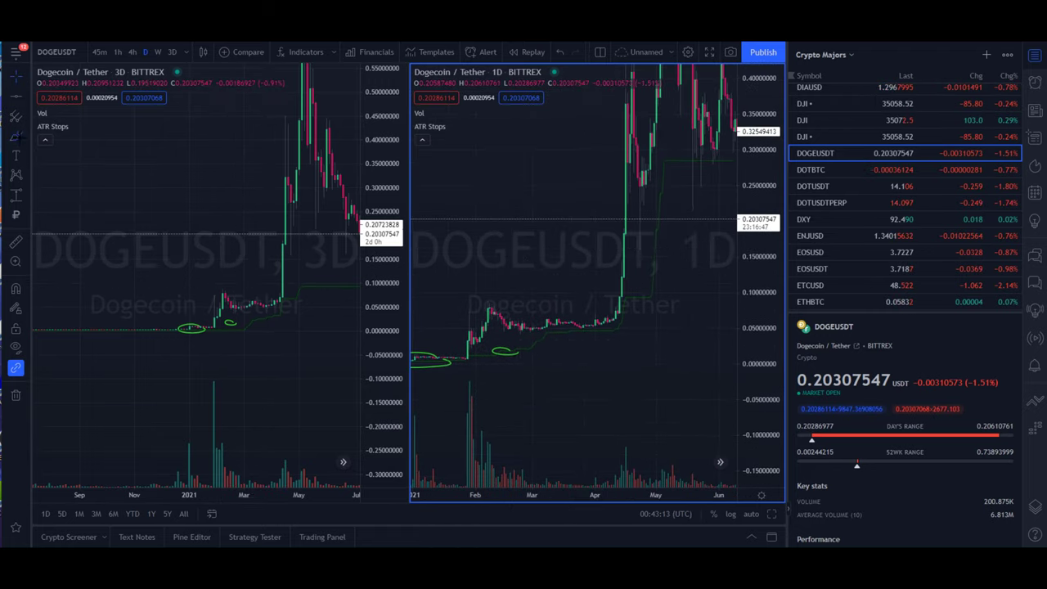
pyautogui.moveTo(704, 151)
pyautogui.mouseDown()
pyautogui.moveTo(713, 165)
pyautogui.moveTo(697, 153)
pyautogui.mouseUp()
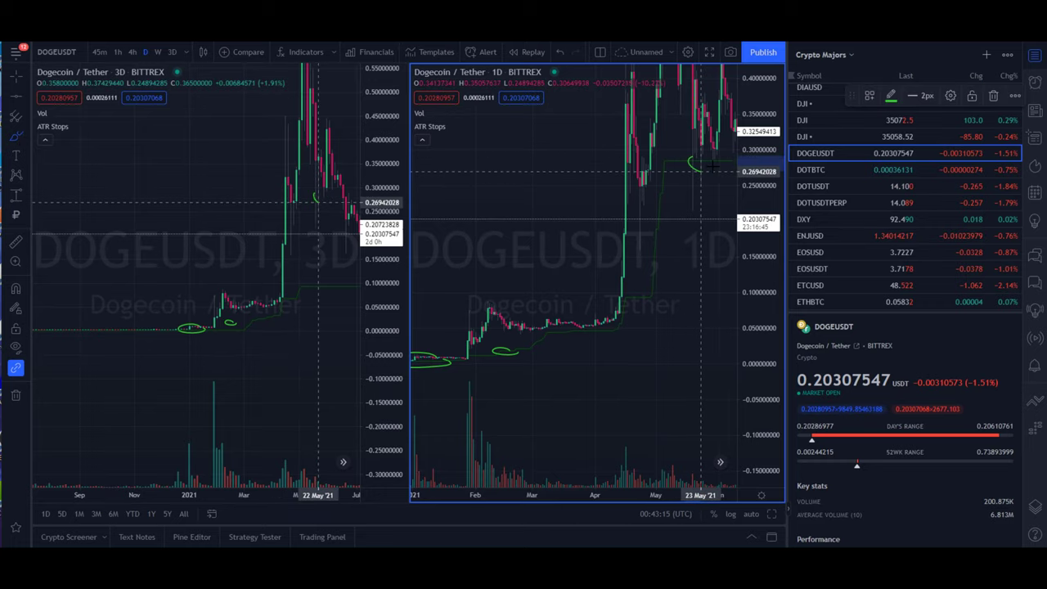
# Measure the price range on the daily chart from the January 2021 circle to the late-May mark, and delete the measurement
pyautogui.scroll(-3, 270, 196)
pyautogui.click(16, 197)
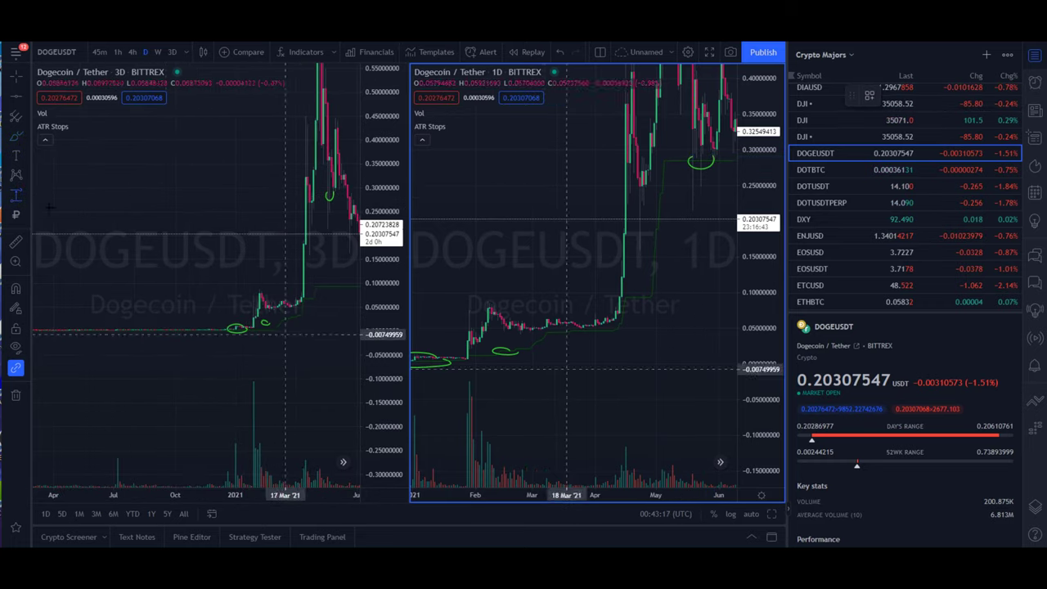
pyautogui.click(425, 361)
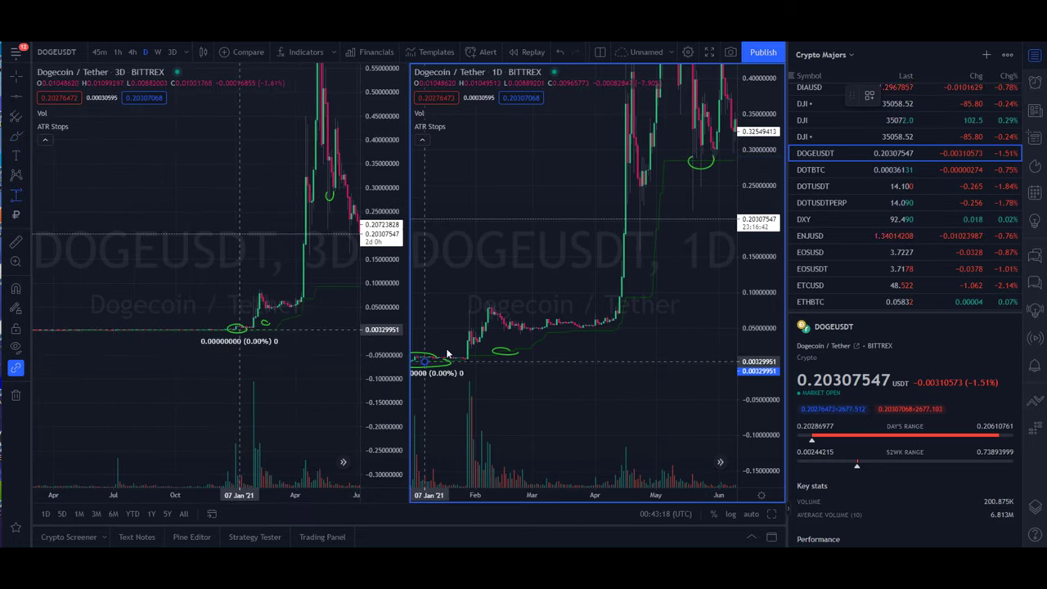
pyautogui.click(715, 157)
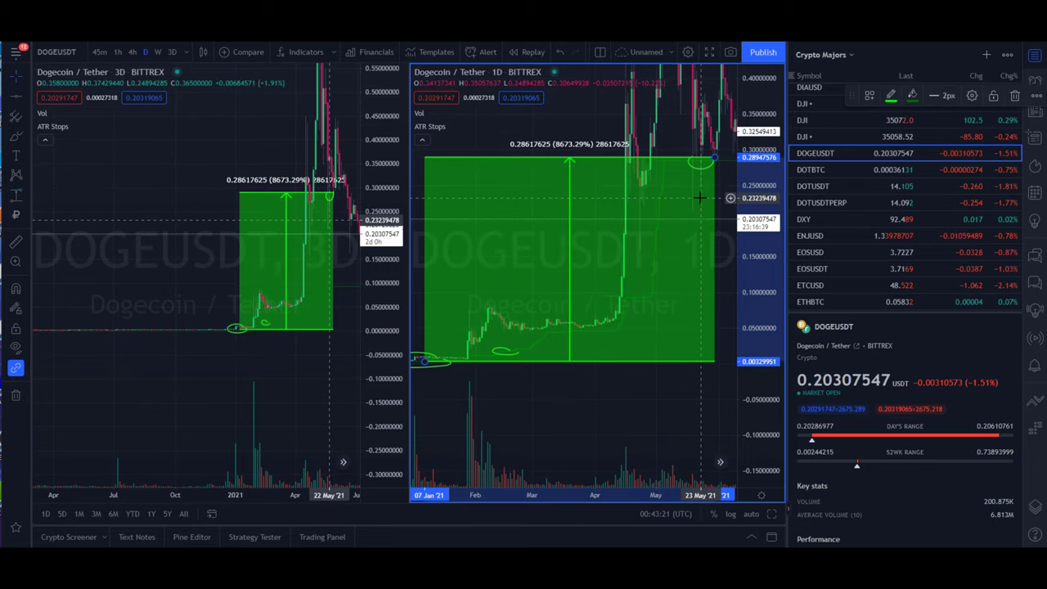
pyautogui.press('Delete')
# Circle the mid-April and early-May 2021 price peaks on the daily Dogecoin chart with the Brush
pyautogui.moveTo(769, 216); pyautogui.dragTo(773, 396)
pyautogui.moveTo(676, 334); pyautogui.dragTo(618, 385)
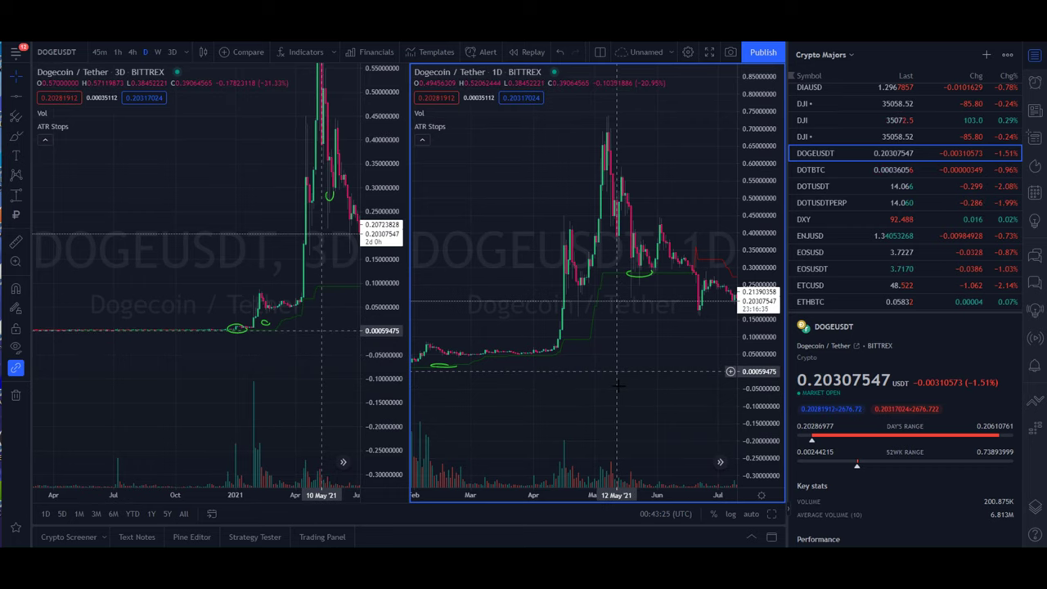
pyautogui.scroll(-3, 618, 385)
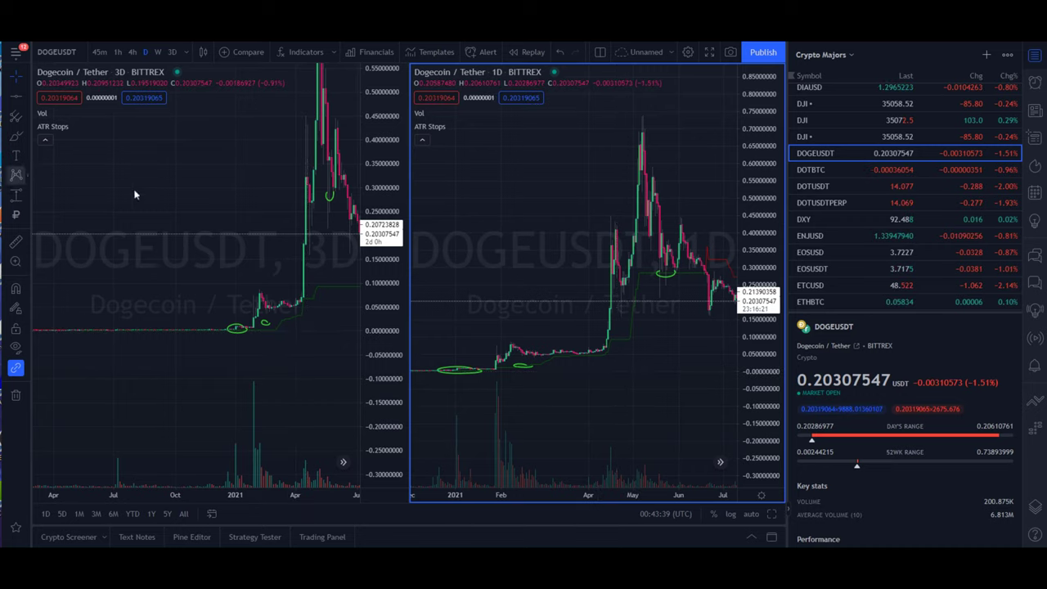
pyautogui.click(13, 140)
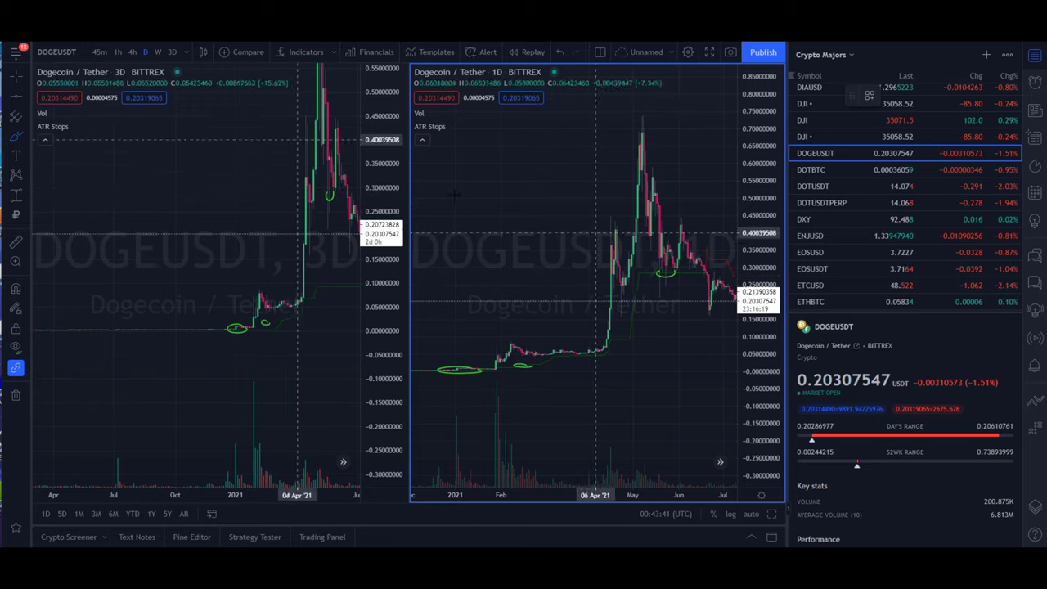
pyautogui.moveTo(617, 215)
pyautogui.mouseDown()
pyautogui.moveTo(614, 239)
pyautogui.moveTo(614, 217)
pyautogui.mouseUp()
pyautogui.moveTo(658, 139)
pyautogui.mouseDown()
pyautogui.moveTo(655, 158)
pyautogui.moveTo(665, 145)
pyautogui.mouseUp()
# Cross out both circled price peaks on the daily chart with Brush strokes
pyautogui.scroll(3, 475, 367)
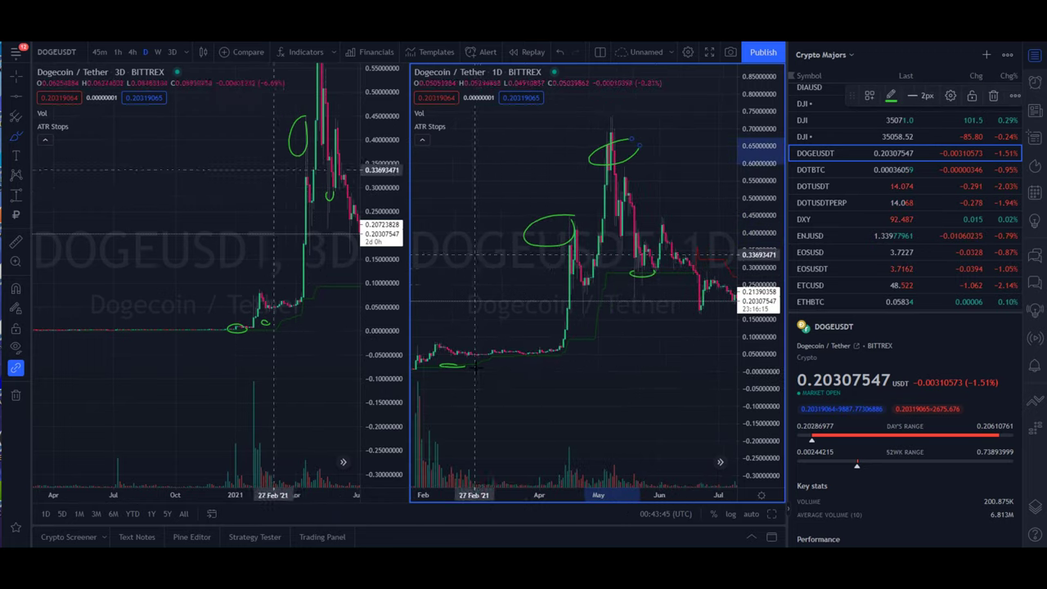
pyautogui.moveTo(583, 219); pyautogui.dragTo(554, 253)
pyautogui.moveTo(549, 233); pyautogui.dragTo(562, 254)
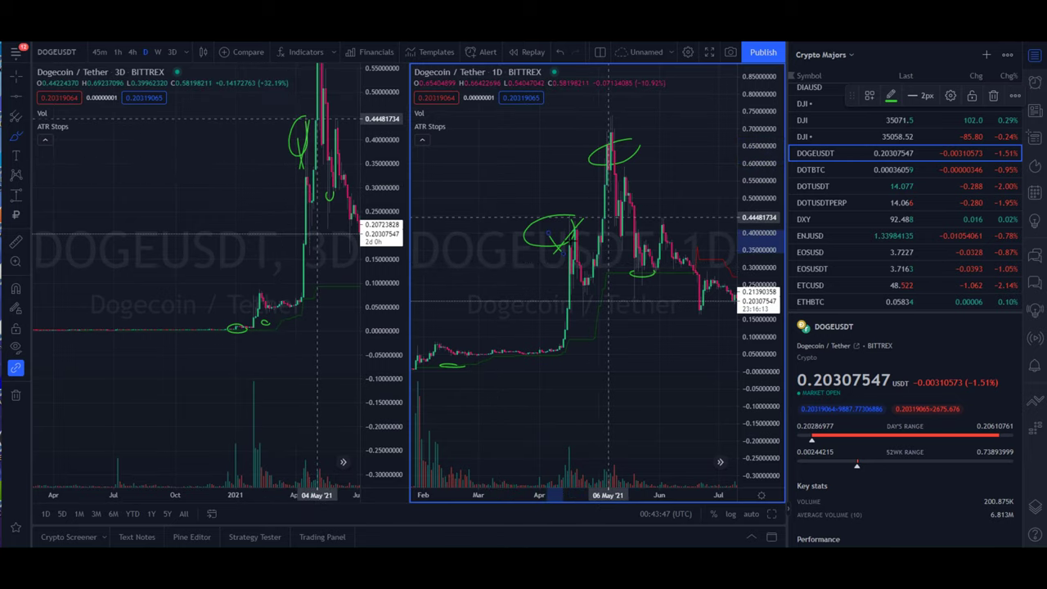
pyautogui.moveTo(627, 140); pyautogui.dragTo(602, 186)
pyautogui.moveTo(587, 152); pyautogui.dragTo(605, 167)
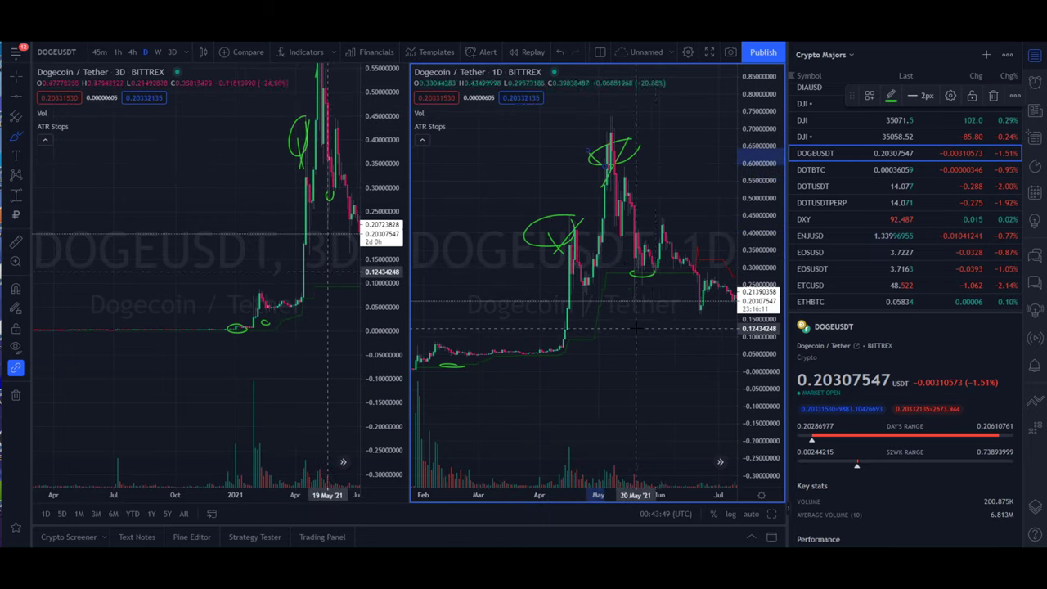
pyautogui.scroll(-2, 637, 328)
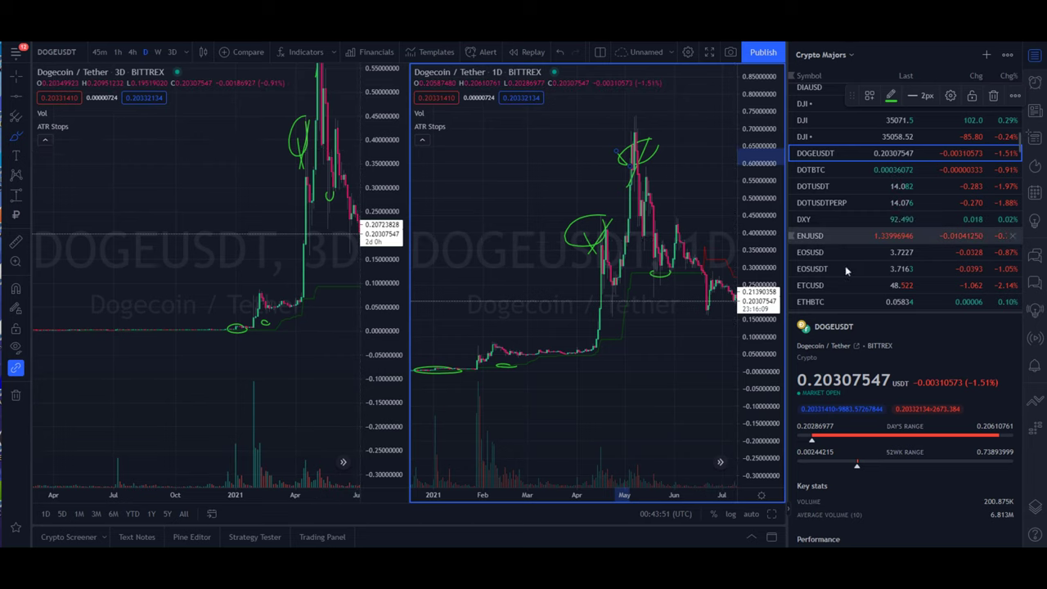